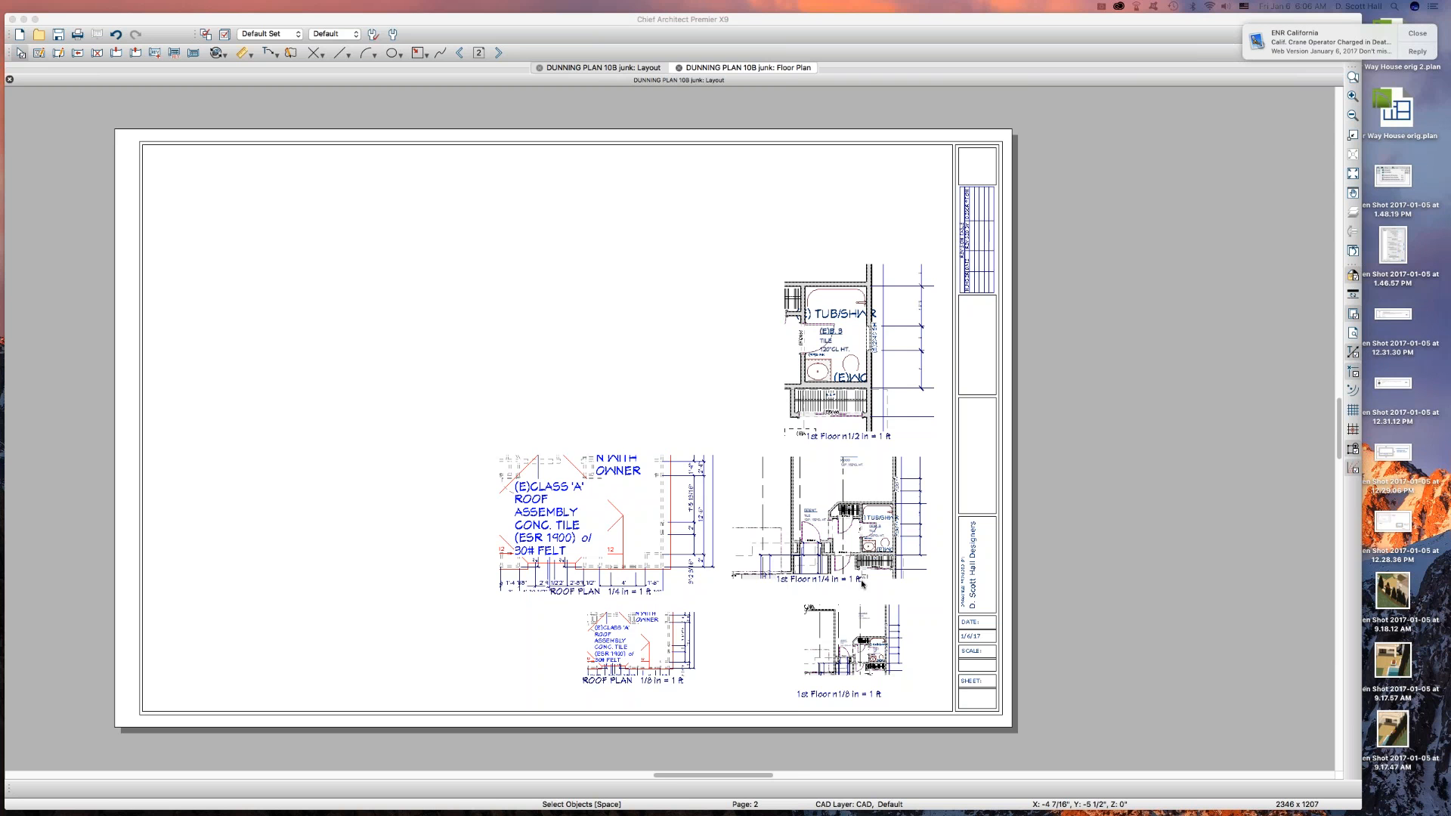
Select the 1st Floor view at 1/4 in = 1 ft on the layout page.
scroll(862, 584, "up", 1)
scroll(862, 583, "up", 1)
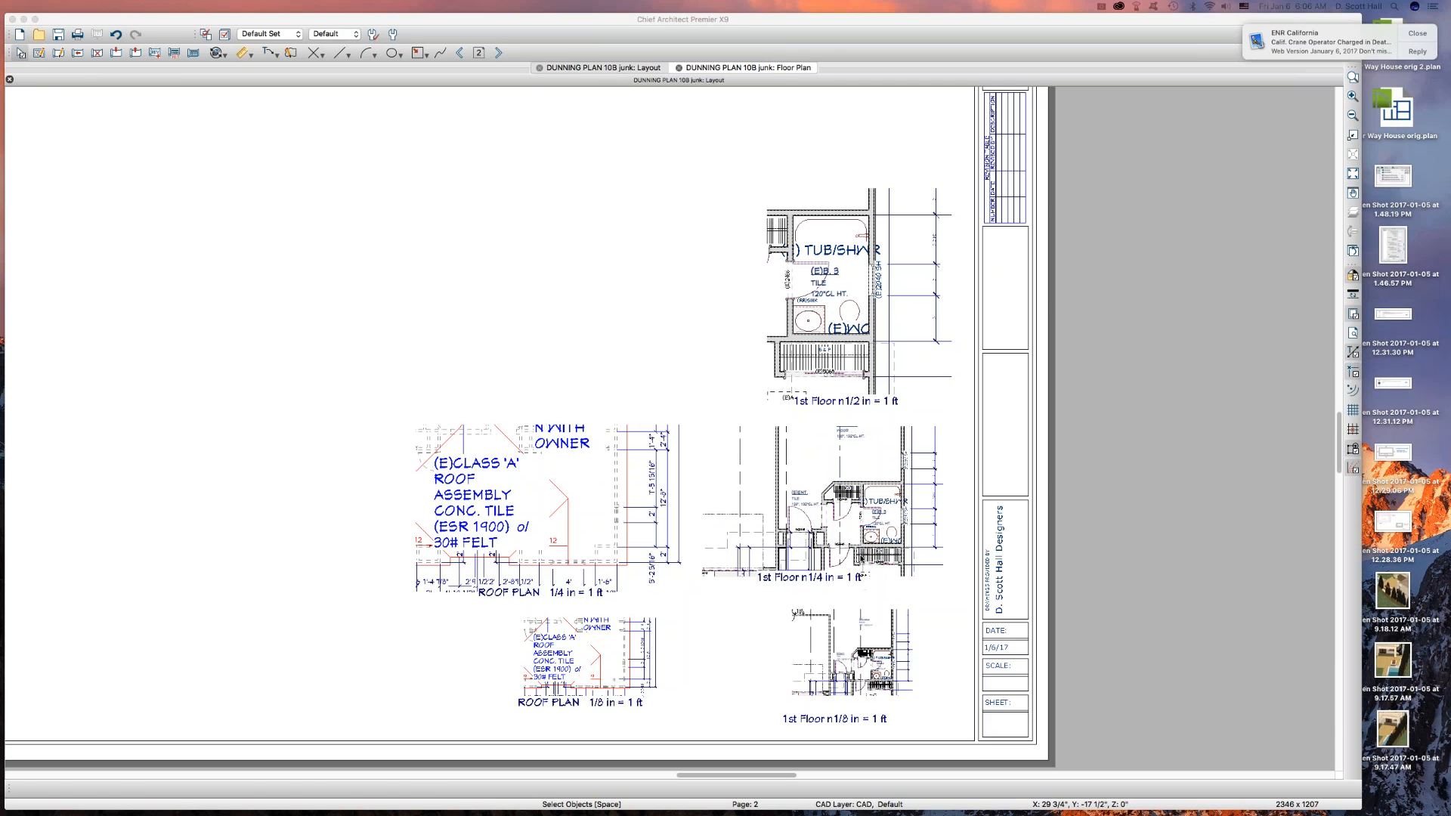
left_click(853, 490)
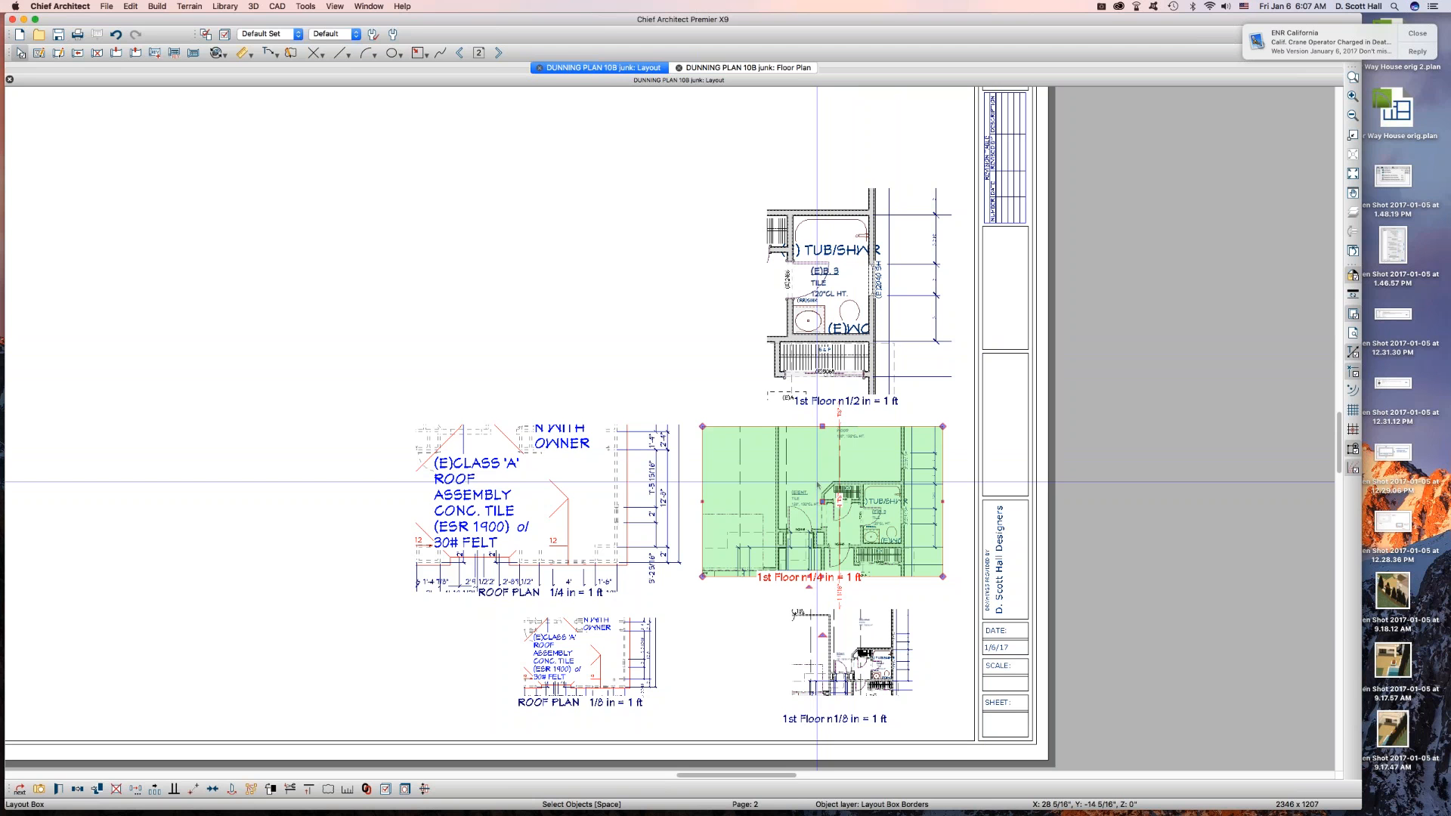
Review the layer sets available in the floor plan without picking one, and return to the layout page.
left_click(723, 66)
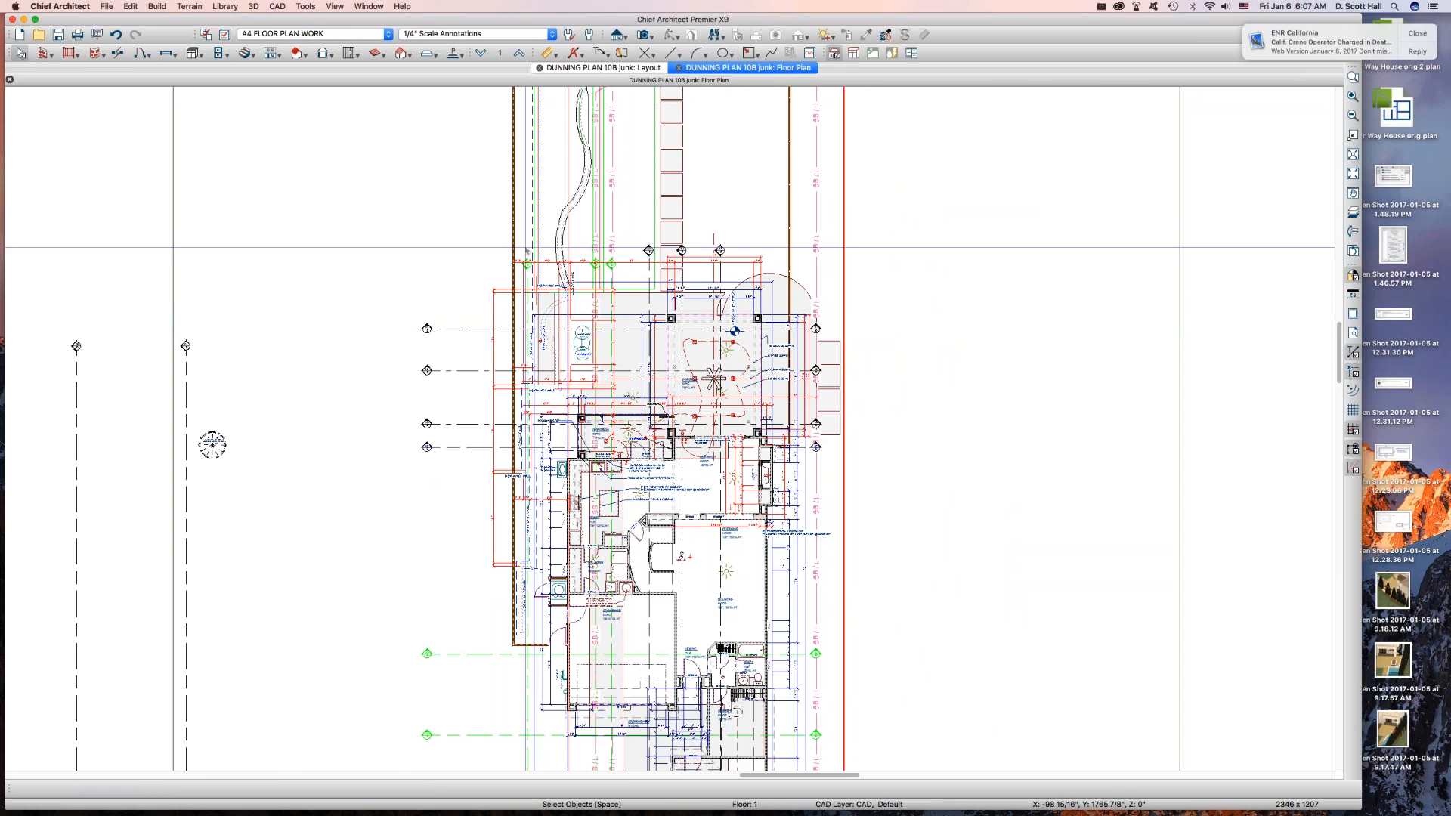
left_click(332, 34)
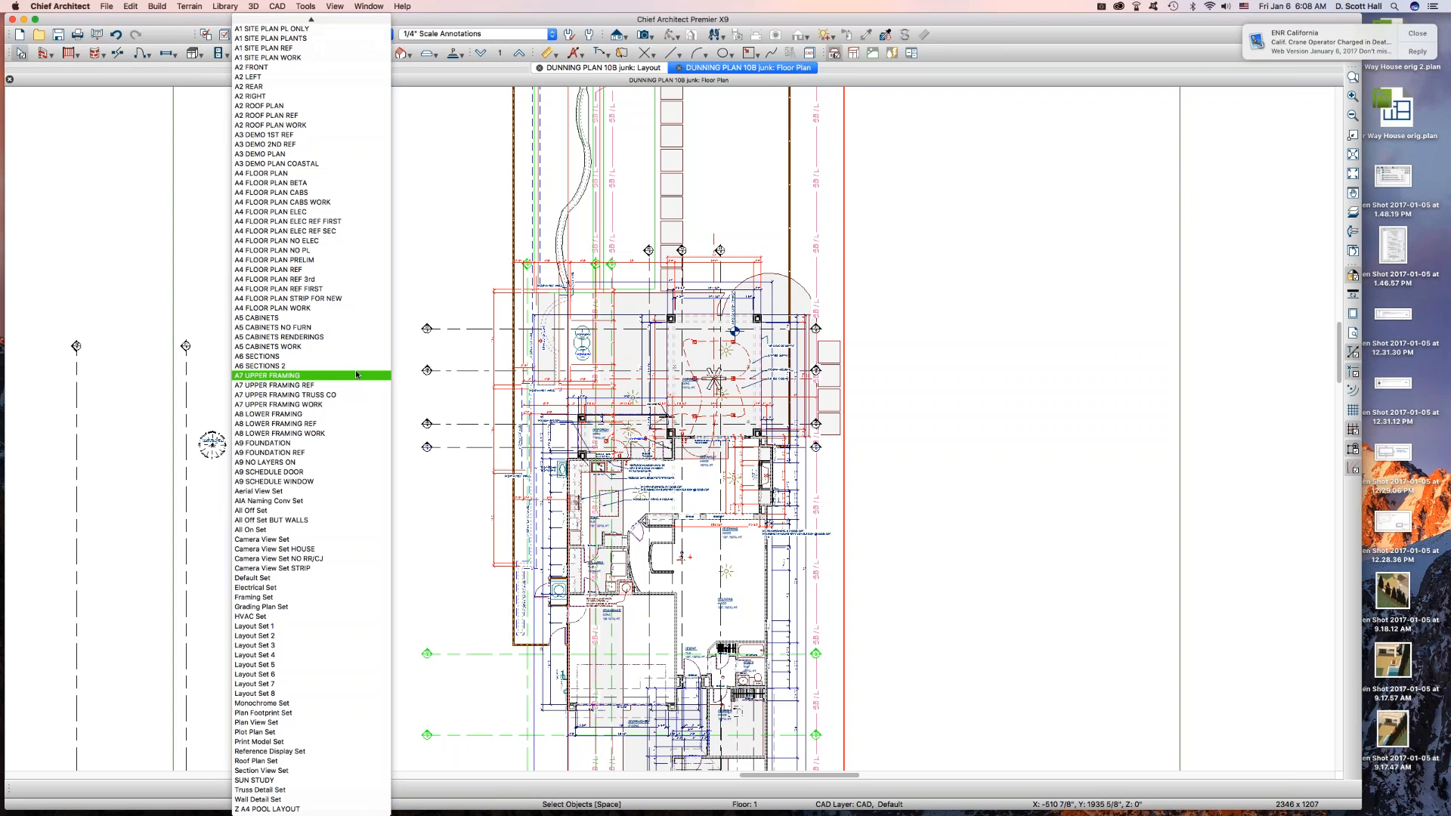
left_click(951, 348)
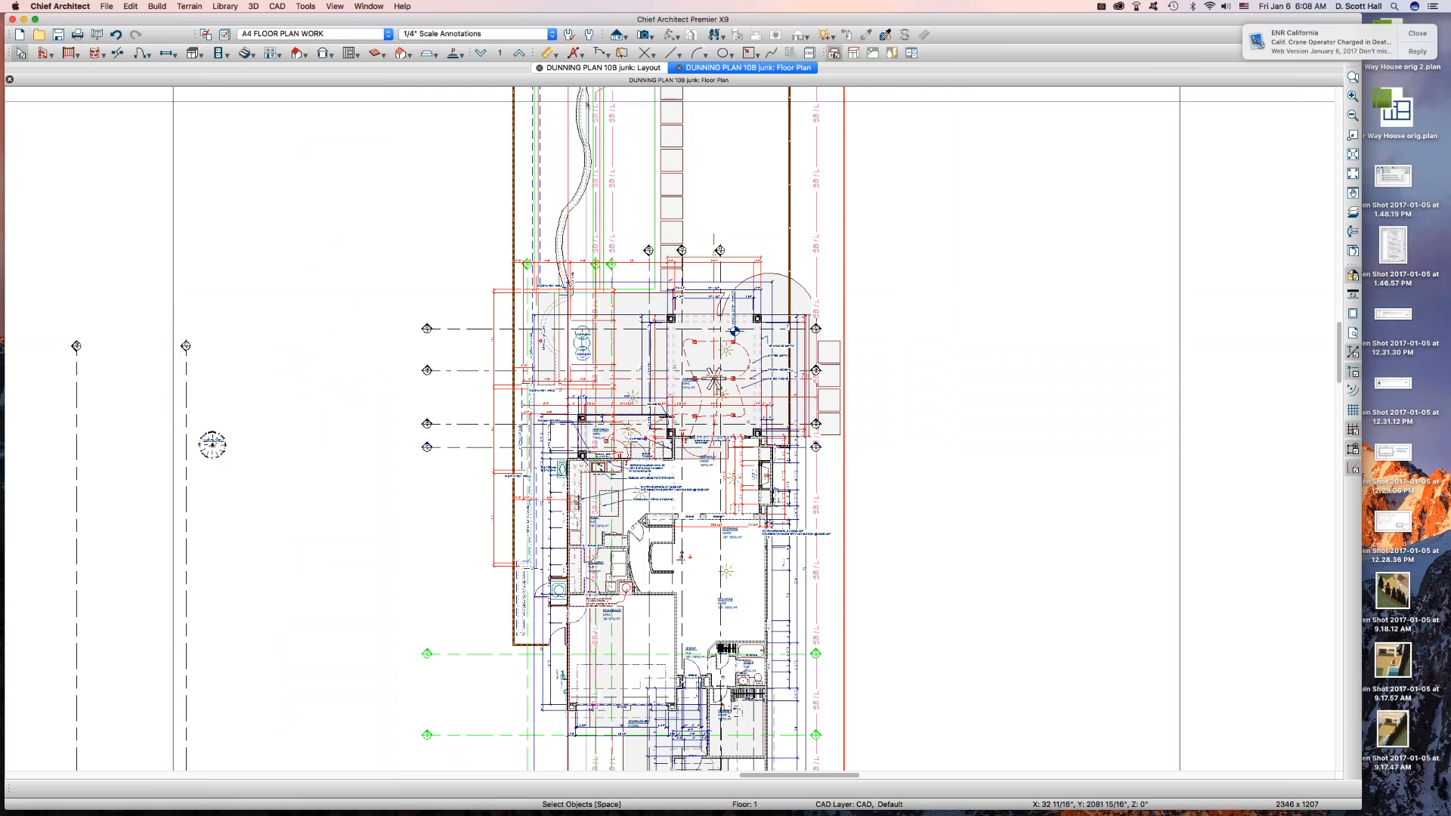
left_click(627, 68)
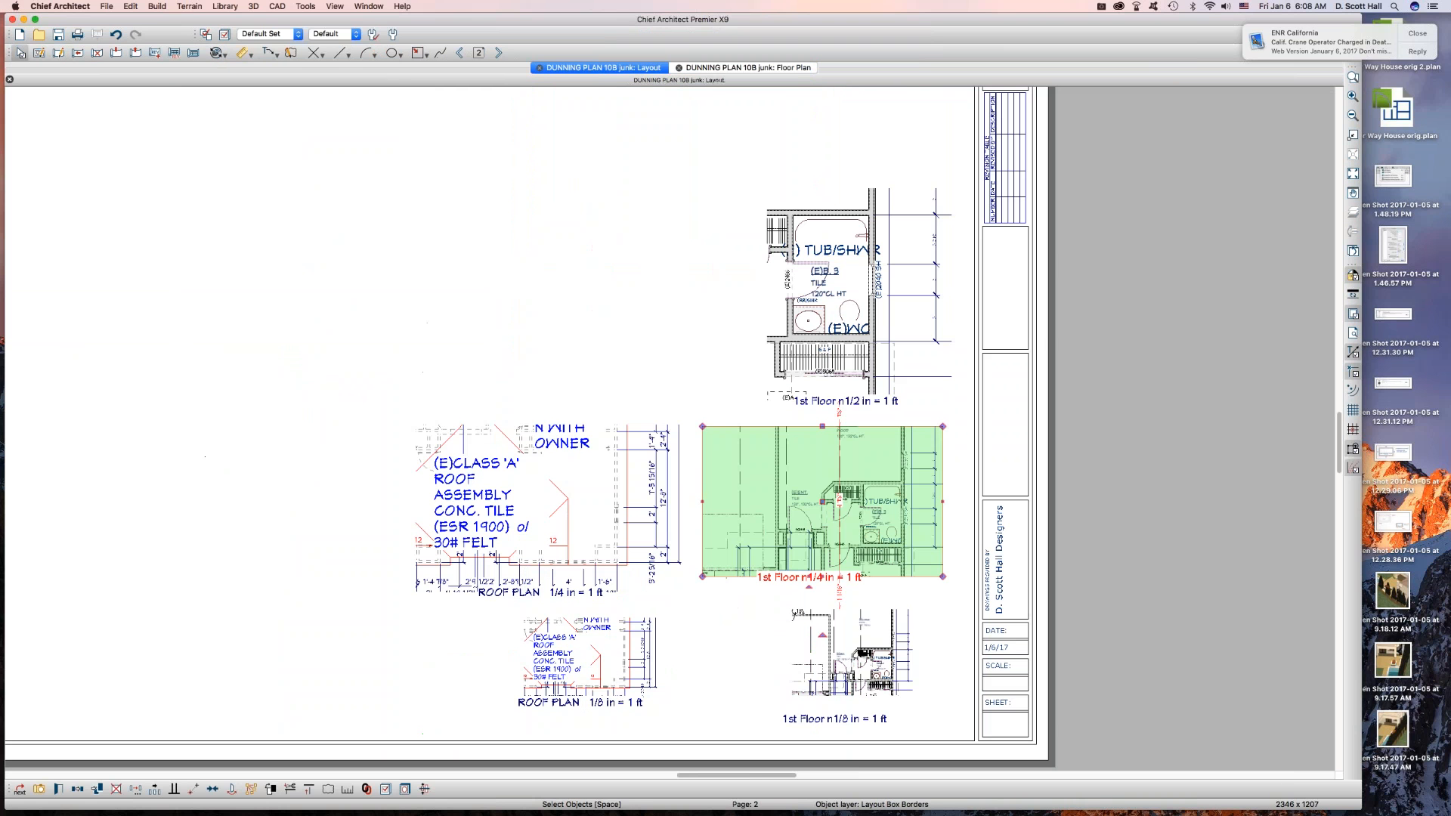
Compare the three 1st Floor layout views at 1/2, 1/4 and 1/8 in = 1 ft.
left_click(896, 305)
left_click(857, 484)
left_click(856, 616)
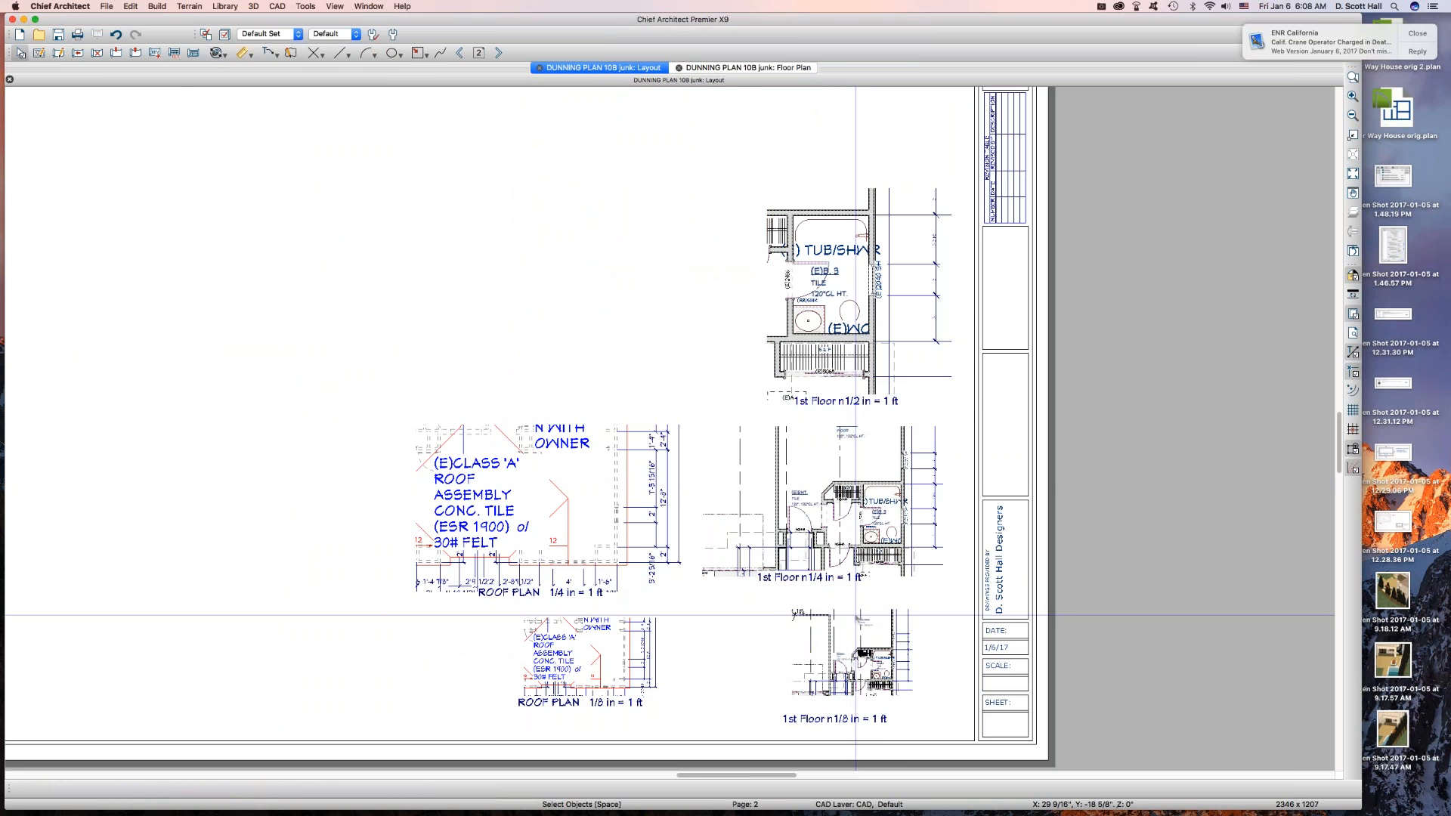
left_click(843, 529)
left_click(861, 287)
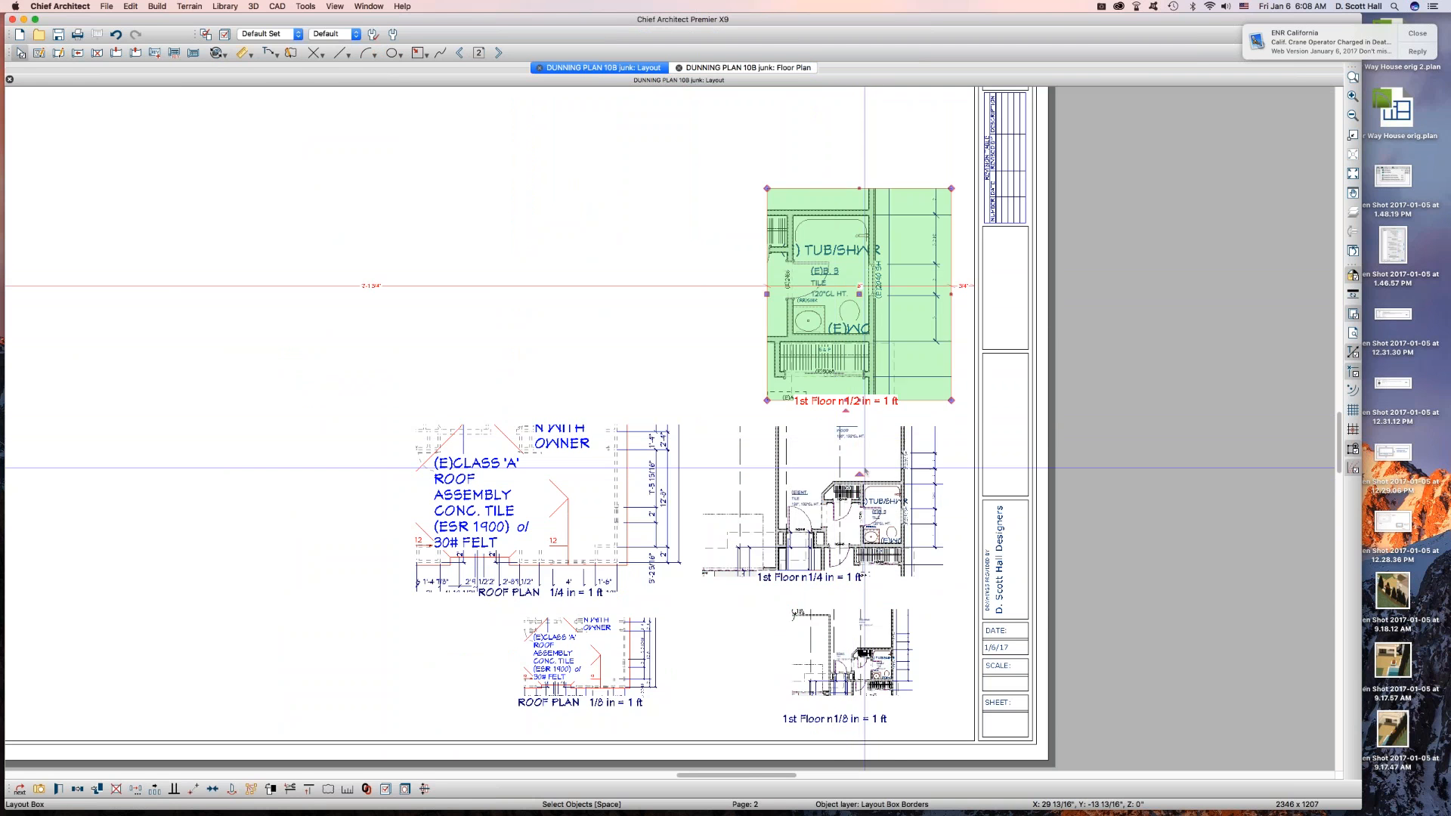
left_click(861, 453)
left_click(866, 618)
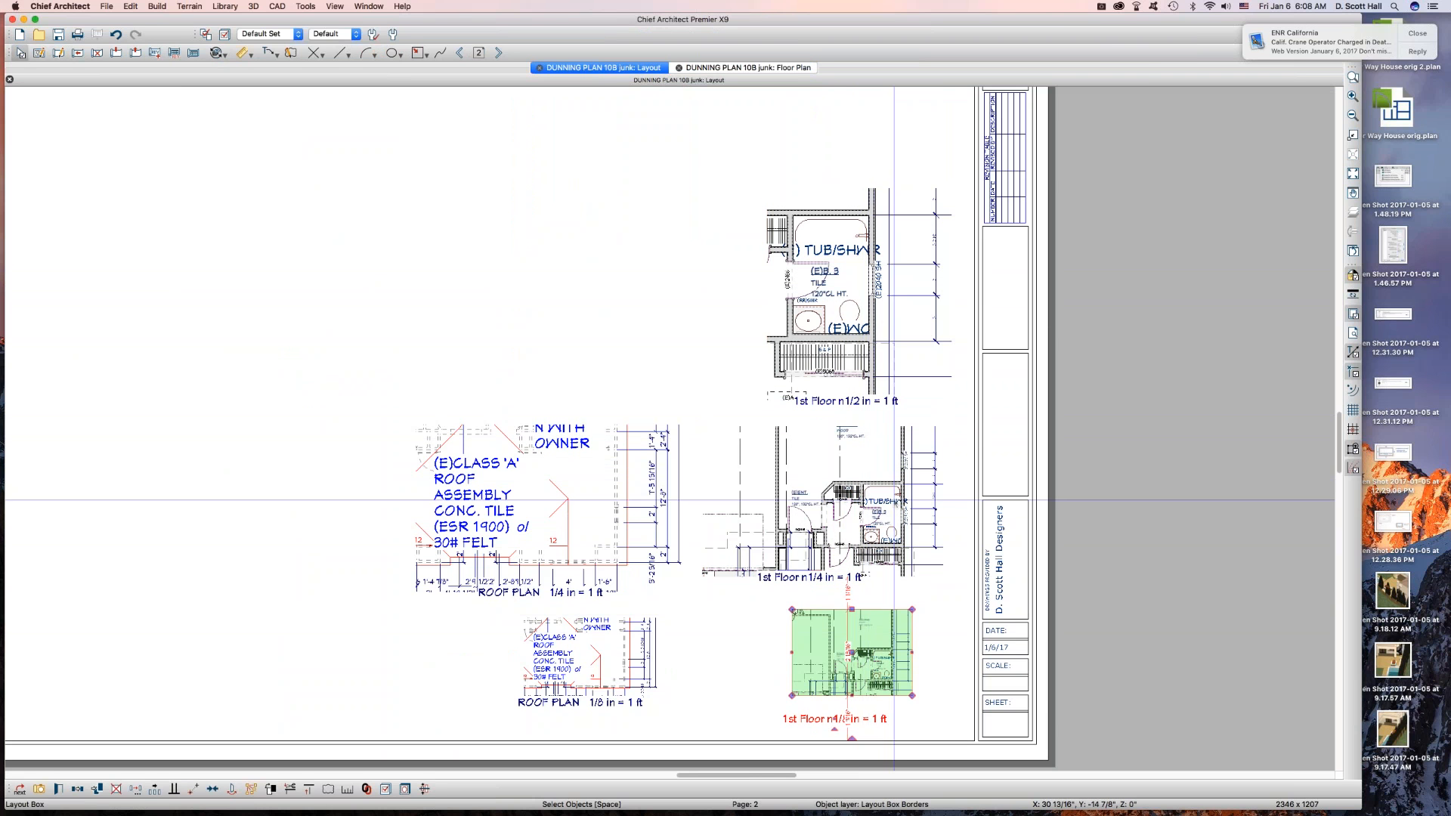
left_click(842, 343)
left_click(844, 501)
left_click(862, 680)
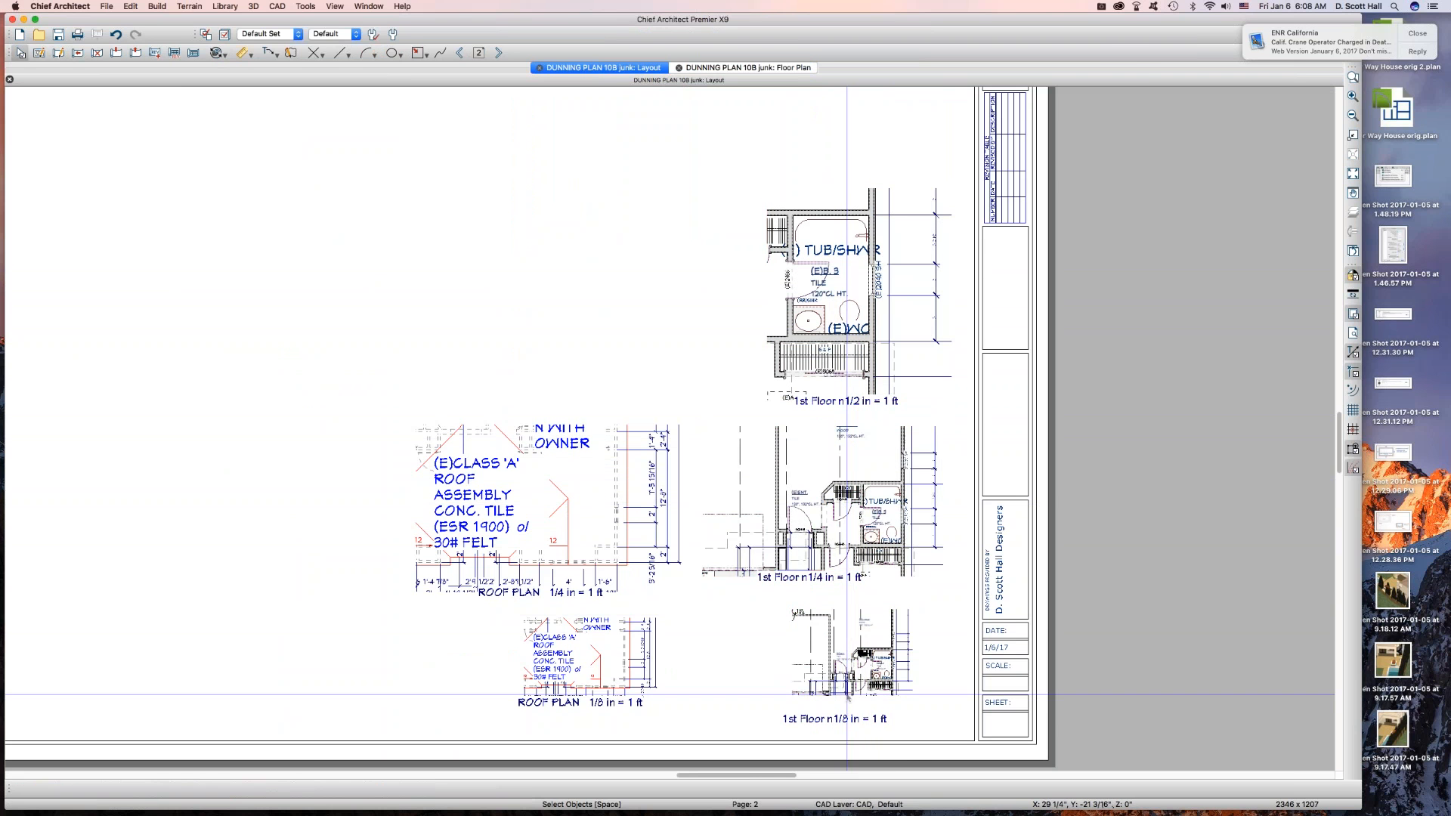
Examine the size of the fixture labels, room labels and dimensions up close in the differently scaled 1st Floor views.
scroll(950, 652, "up", 4)
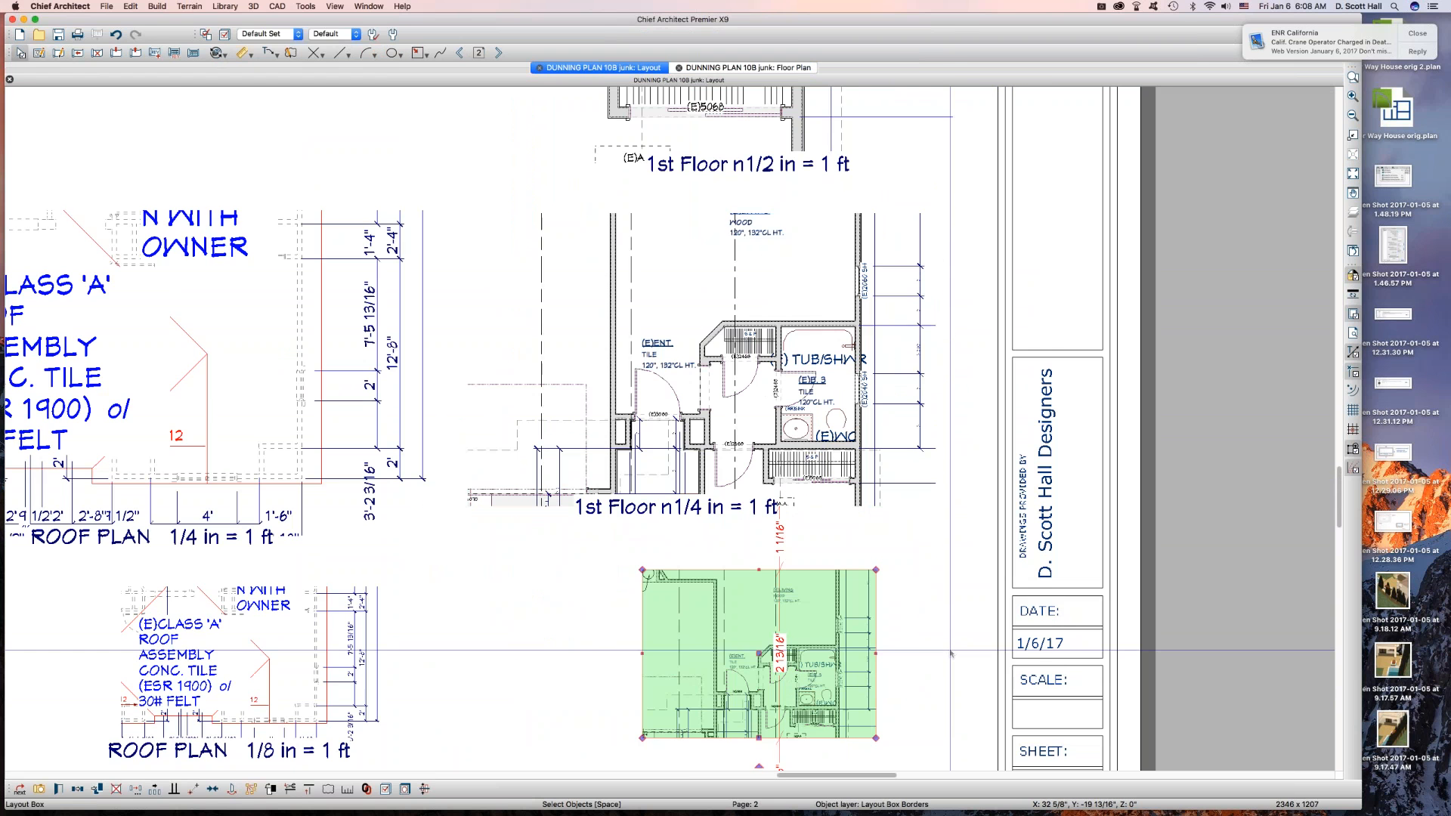
scroll(950, 652, "up", 2)
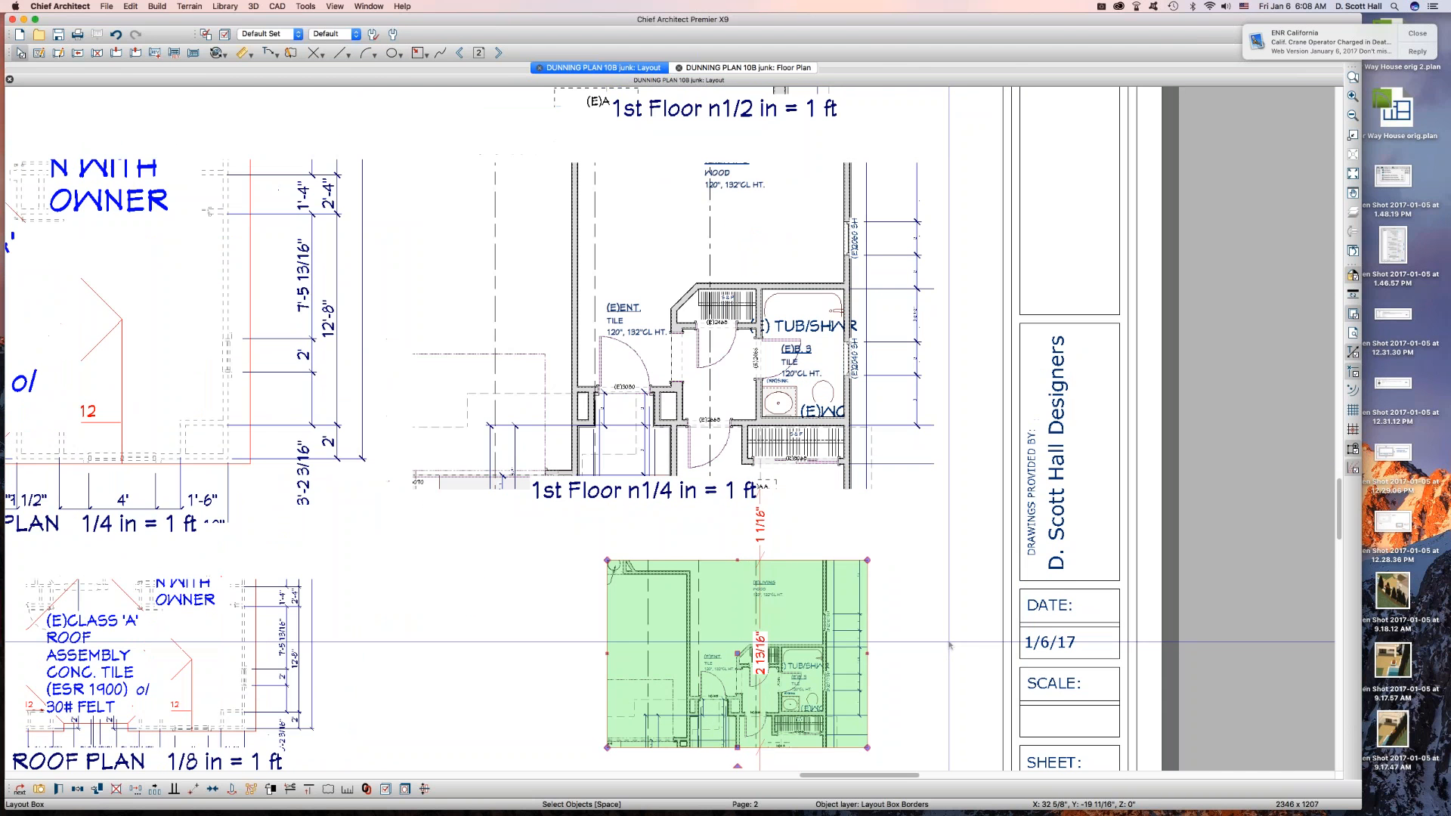
scroll(950, 644, "up", 2)
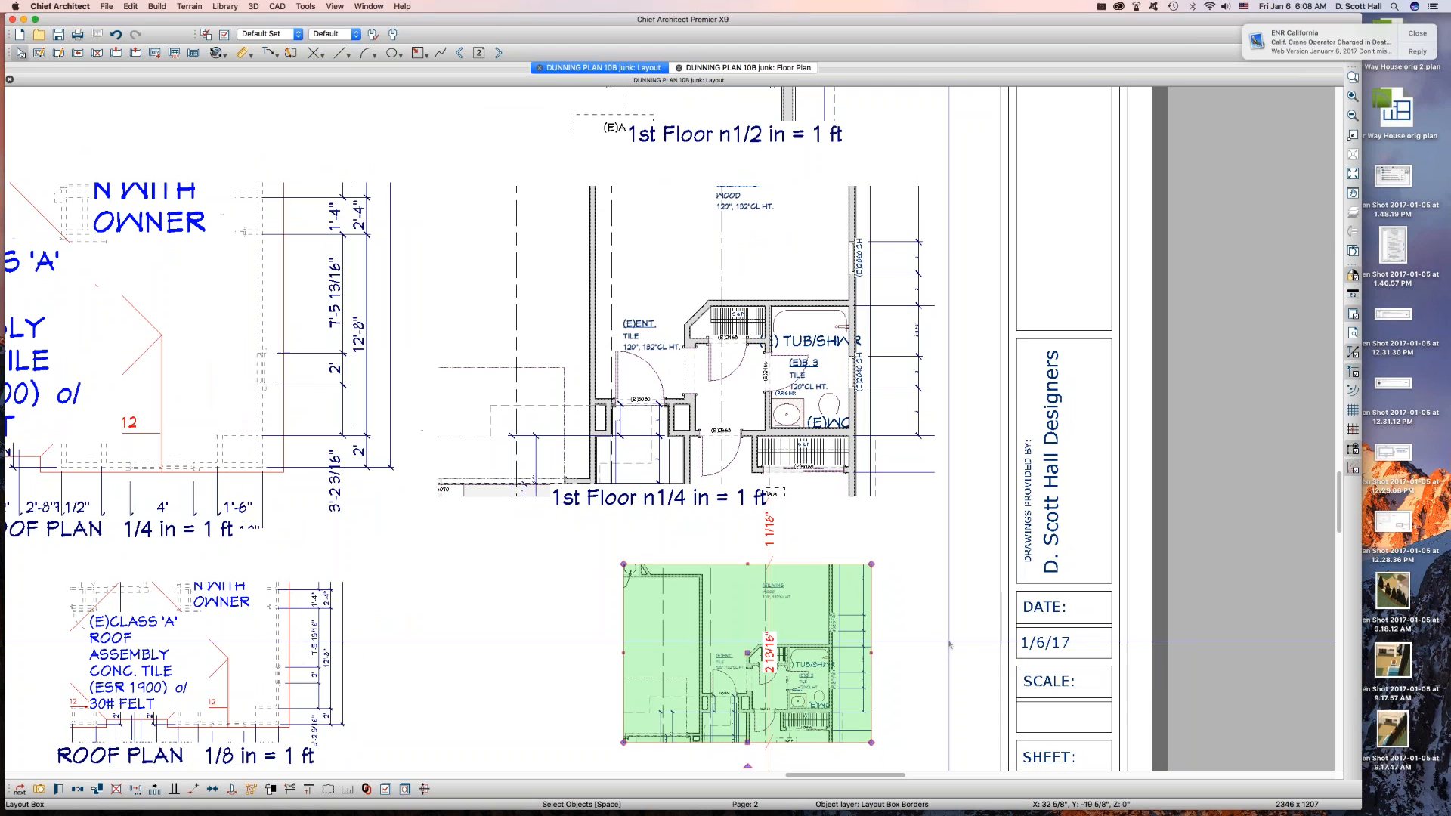
left_click_drag(953, 350, 847, 602)
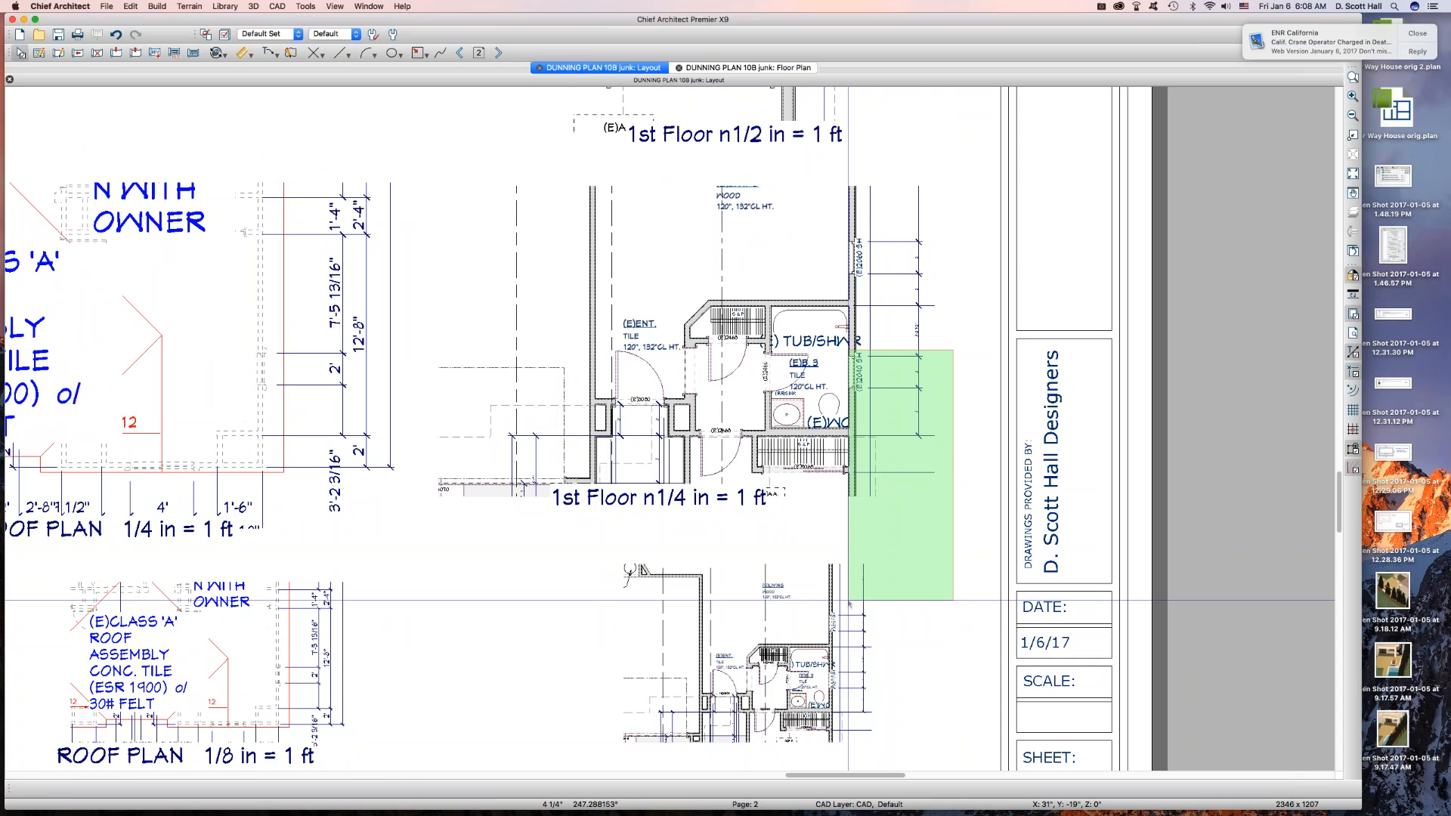
left_click_drag(848, 602, 847, 602)
left_click(898, 394)
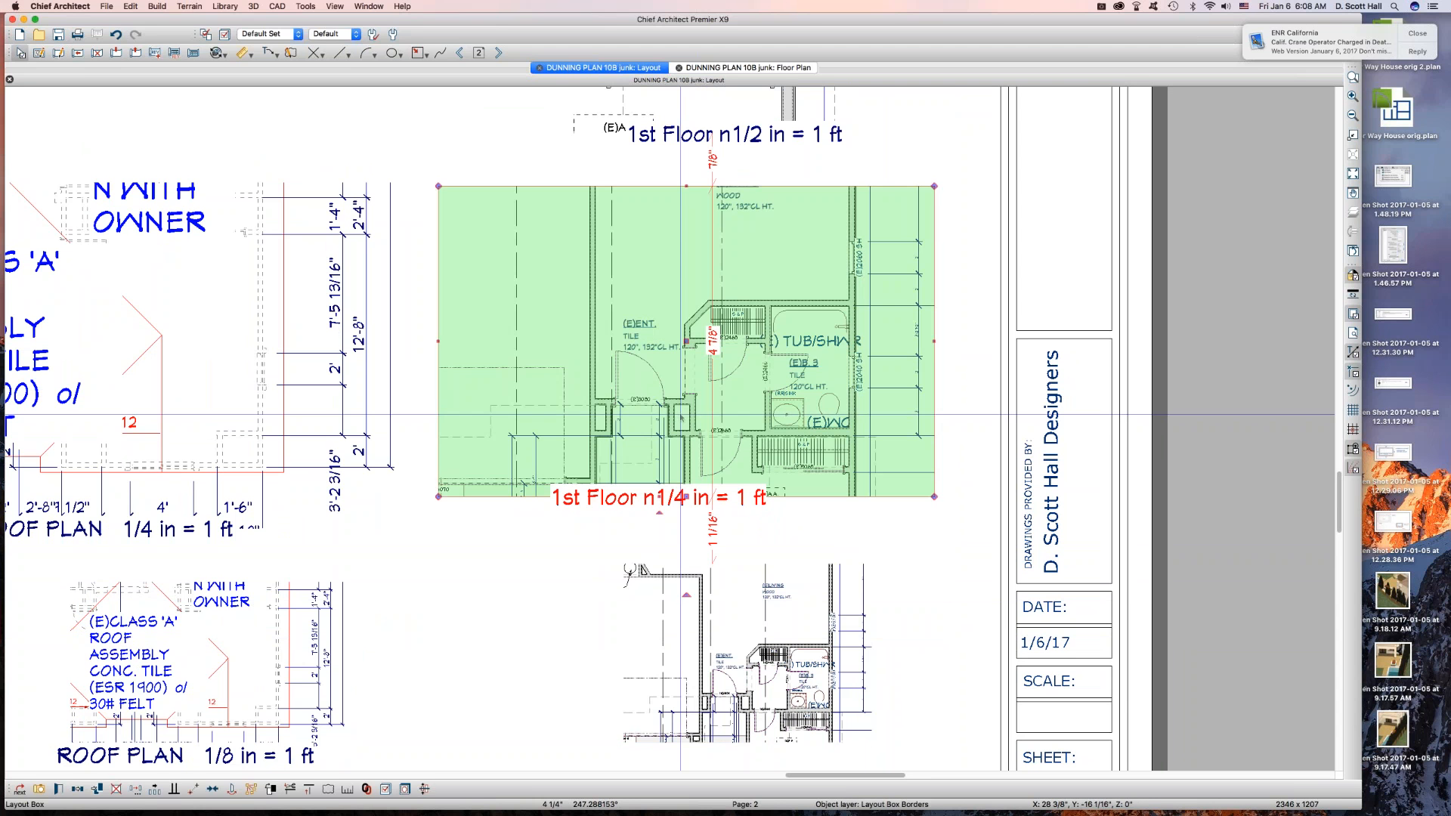
left_click_drag(897, 393, 959, 429)
left_click(794, 644)
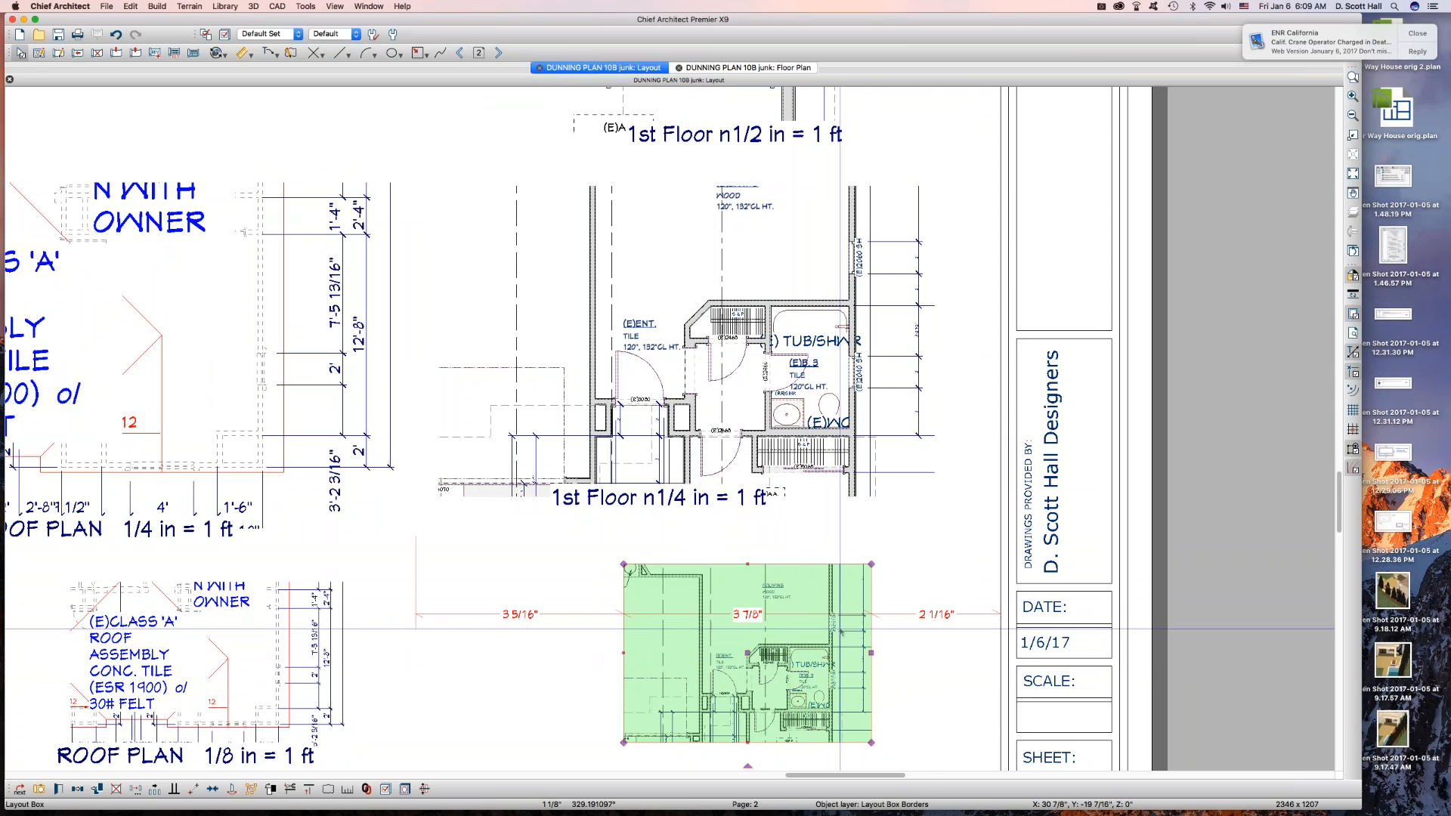
left_click_drag(876, 629, 839, 666)
scroll(845, 652, "down", 3)
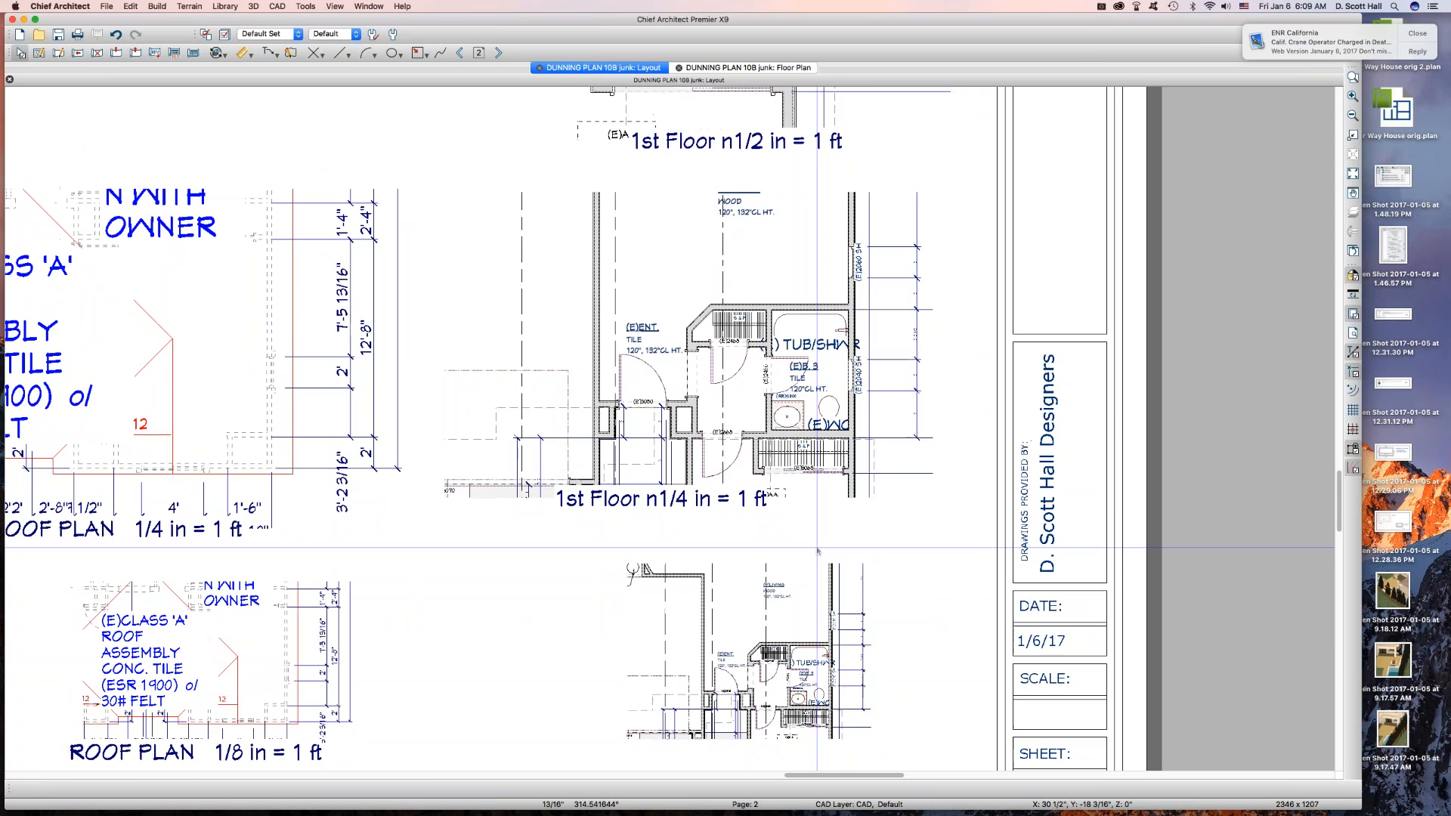
scroll(859, 225, "up", 5)
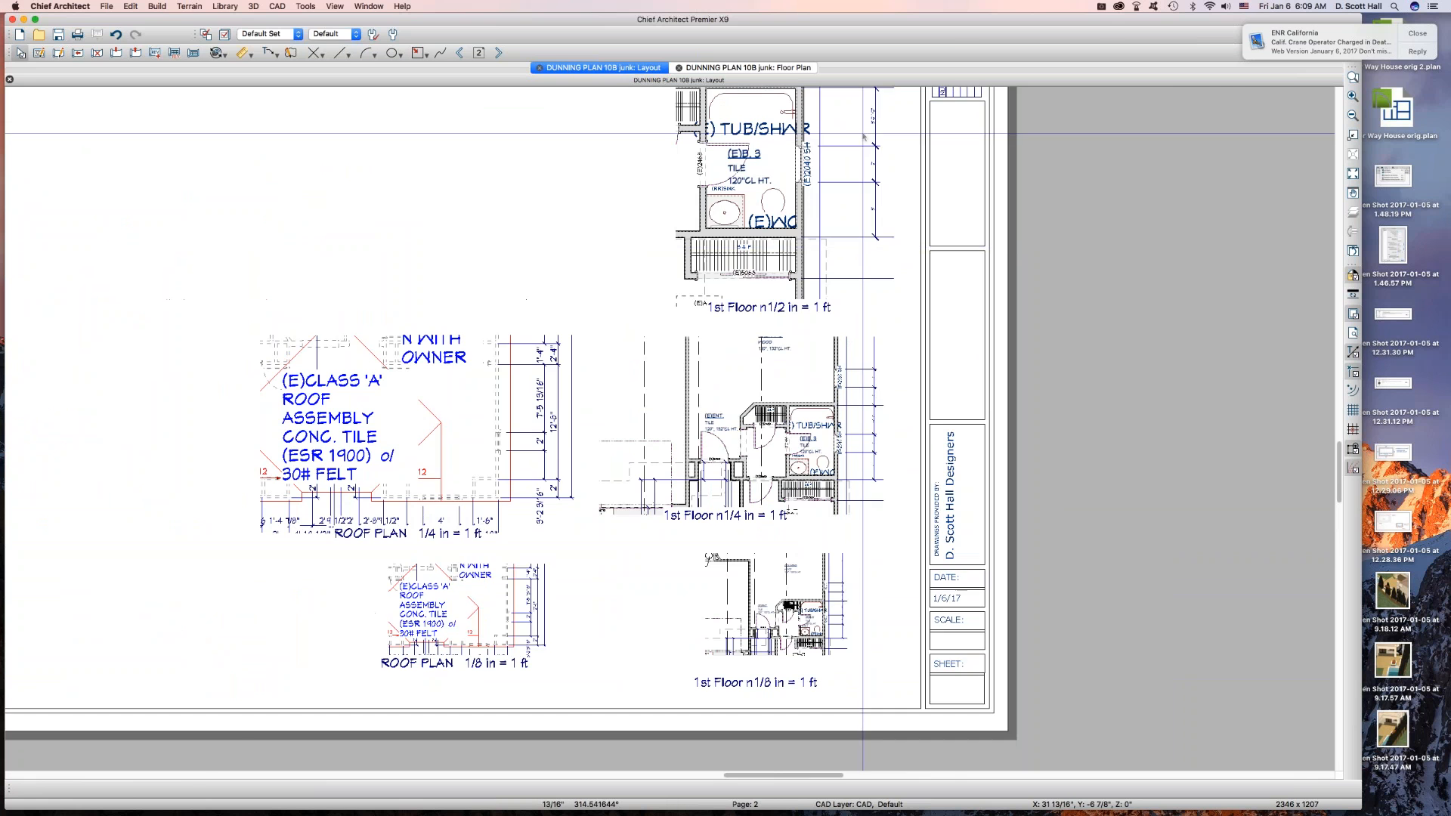
left_click_drag(859, 277, 937, 358)
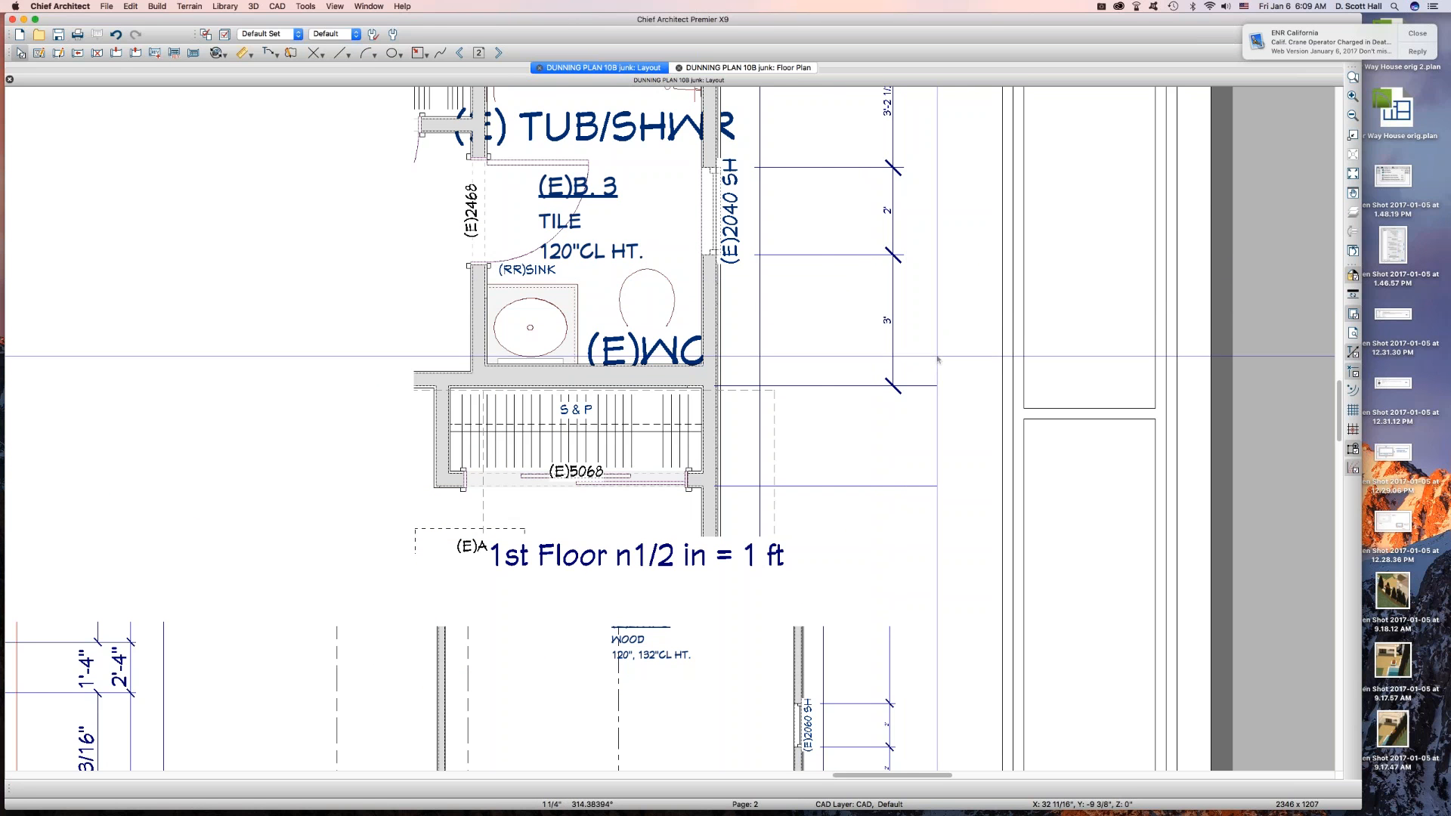
scroll(816, 276, "down", 2)
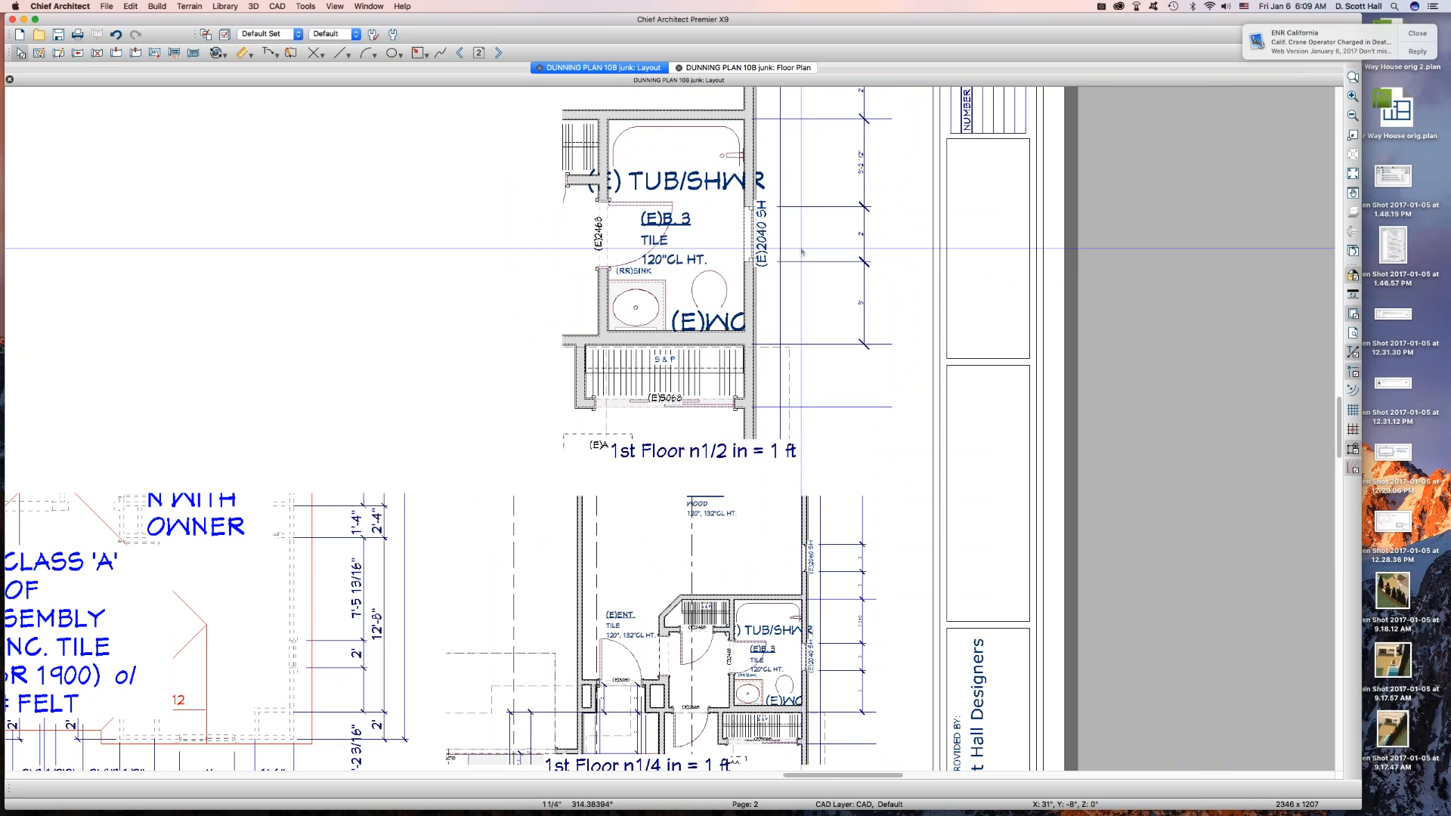
Check the layer set assigned to the 1/4 in = 1 ft 1st Floor view in its layout box layer options.
left_click(696, 283)
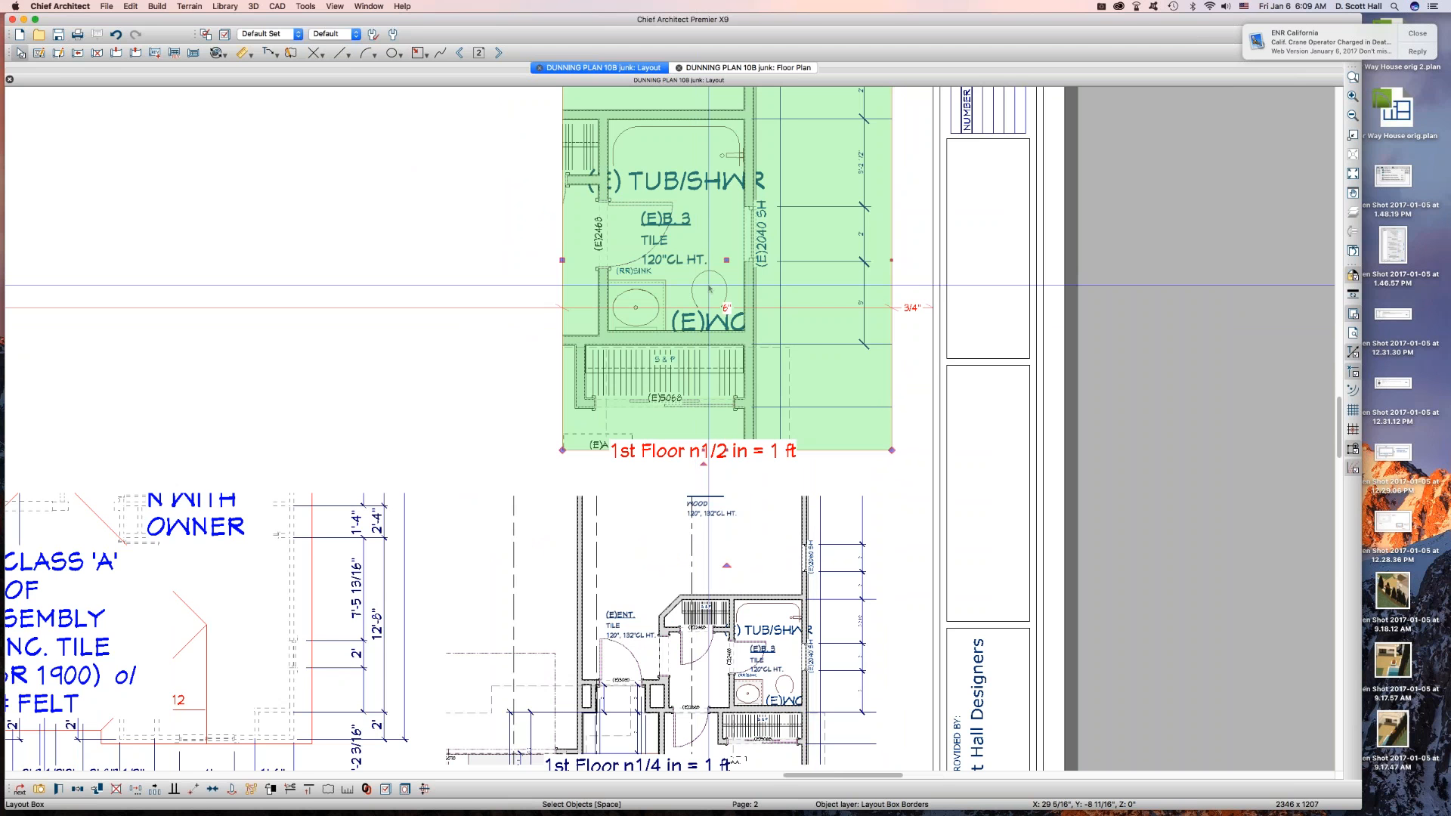
scroll(709, 291, "down", 1)
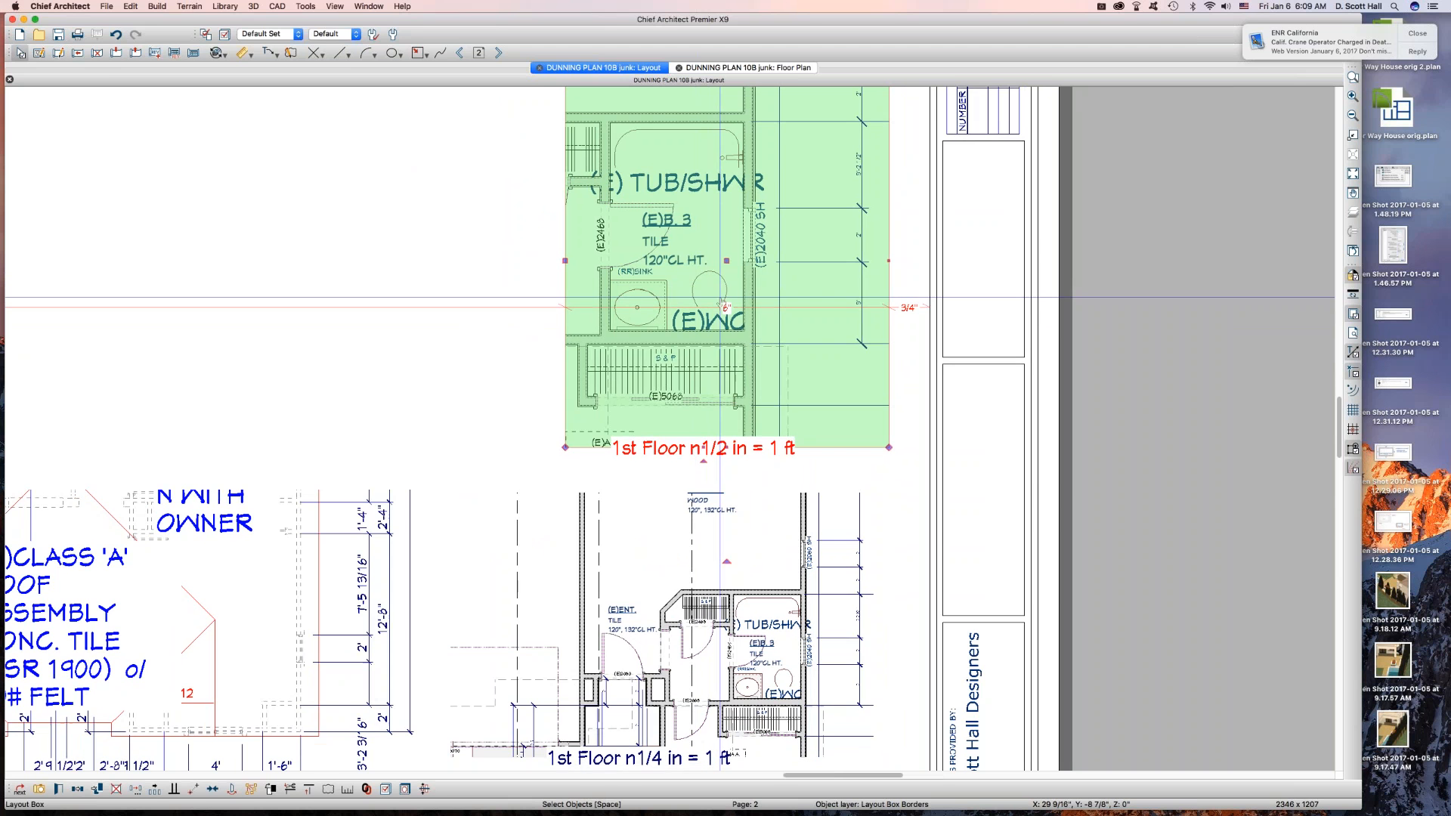
left_click(713, 501)
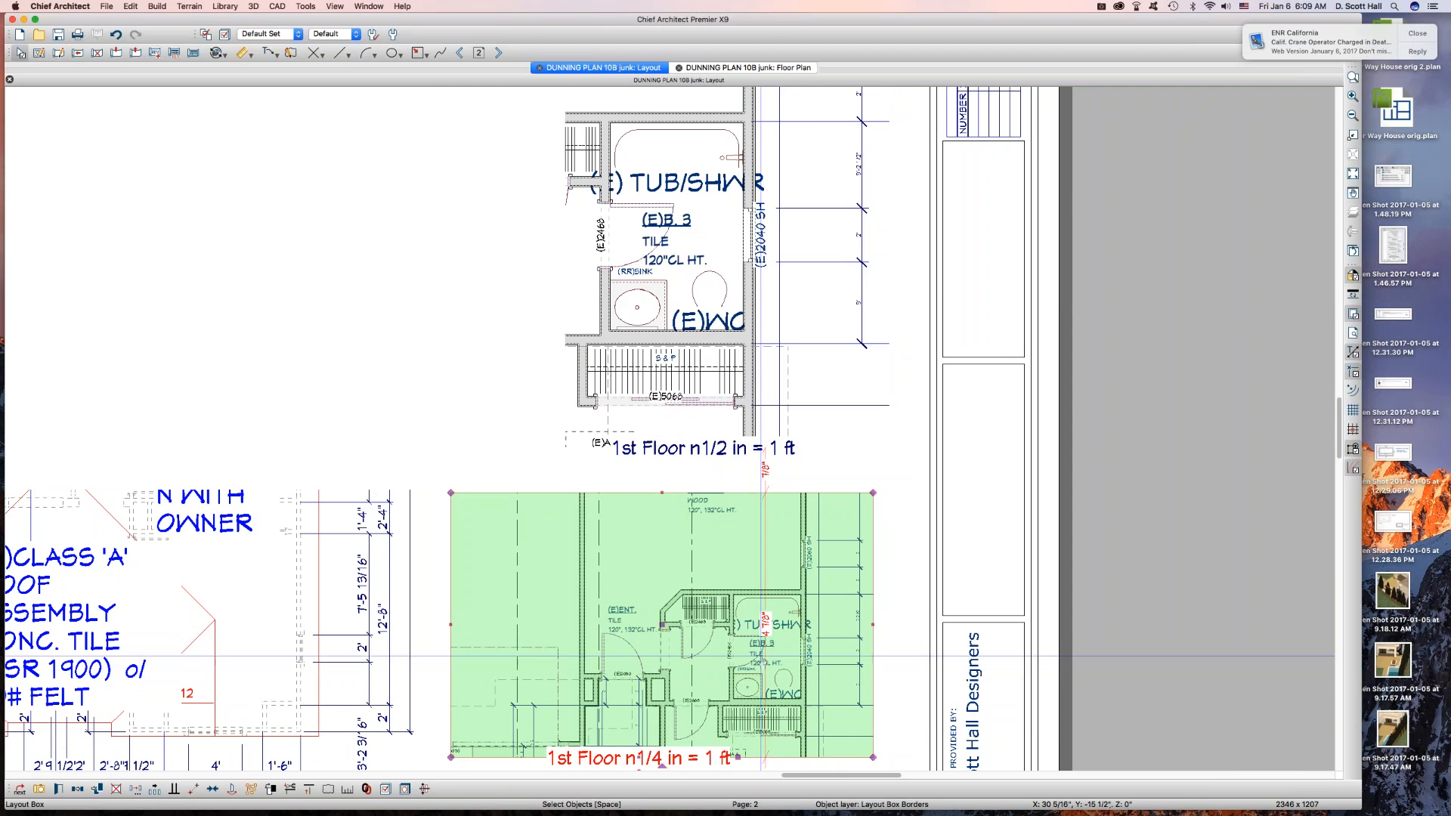
right_click(758, 649)
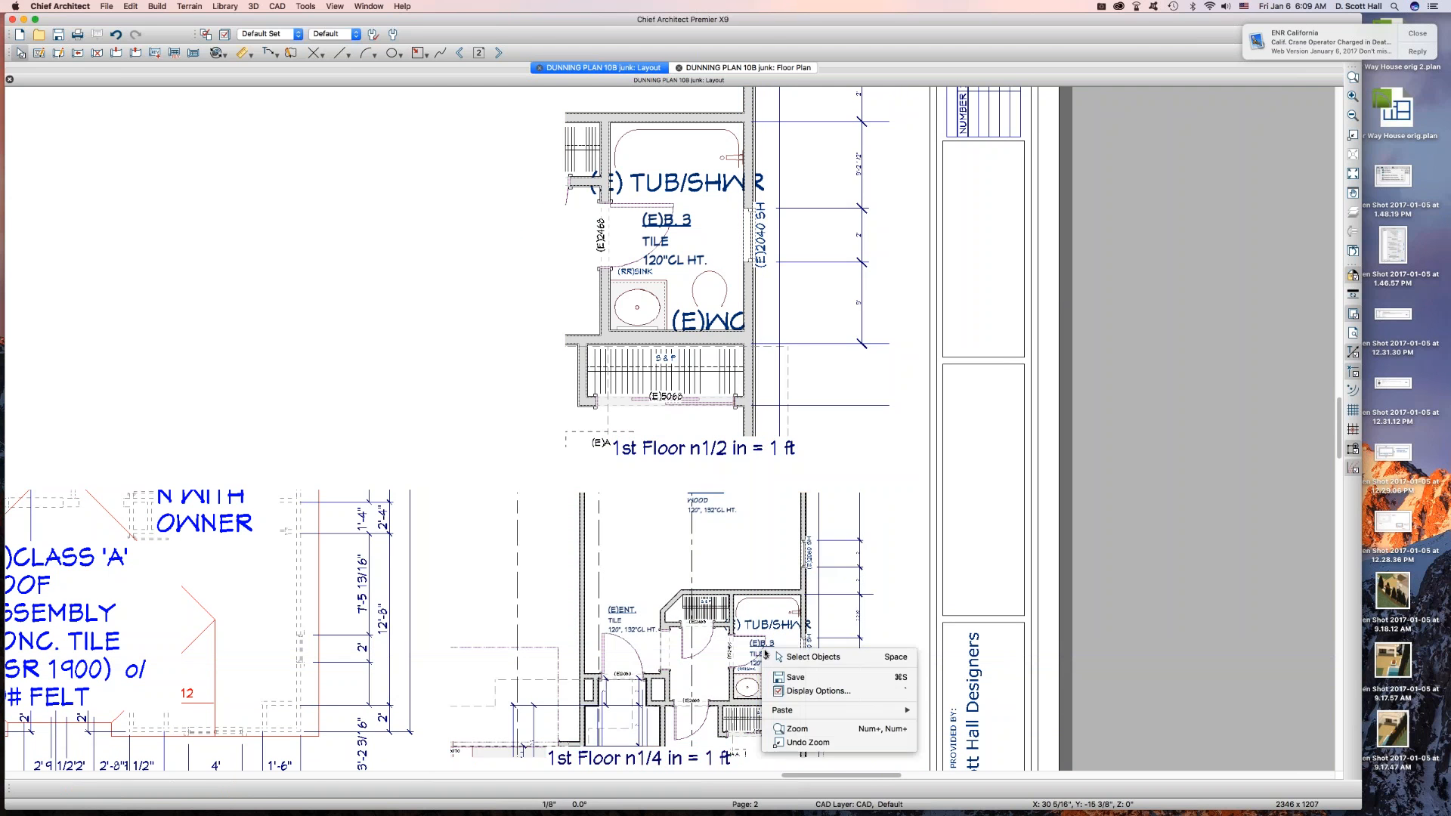
left_click(682, 612)
right_click(679, 610)
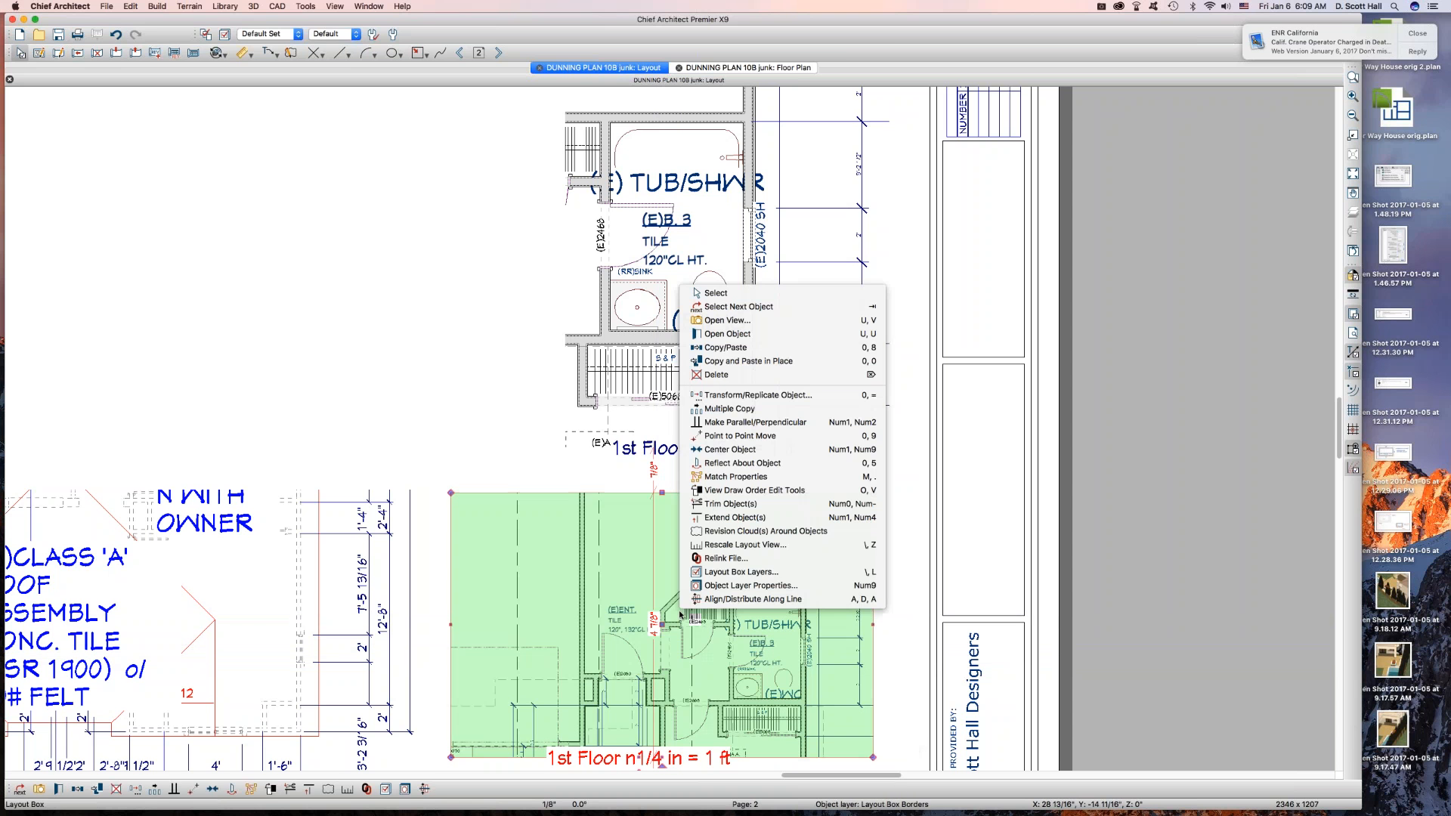
left_click(728, 573)
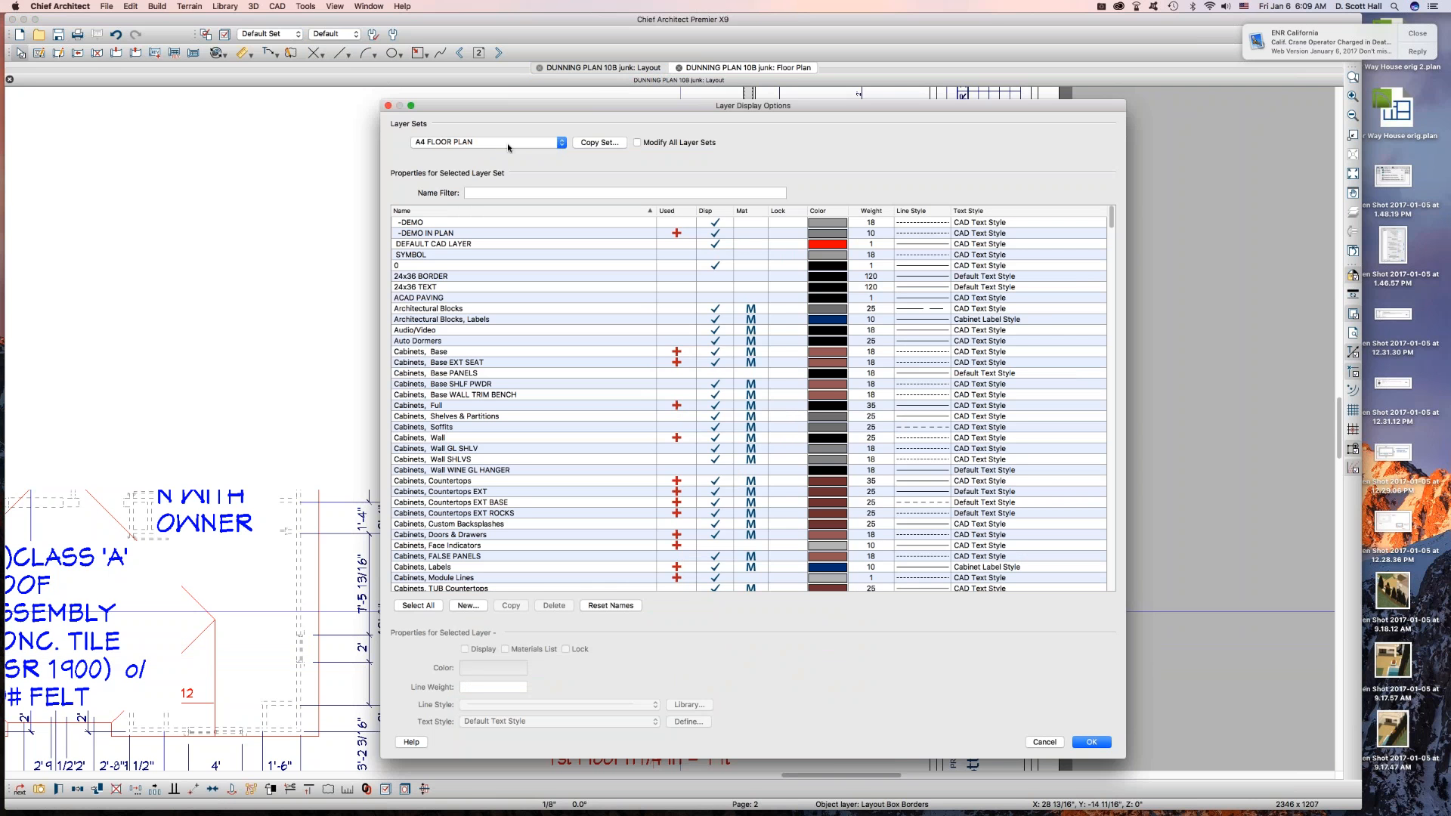
left_click(1094, 742)
left_click(691, 270)
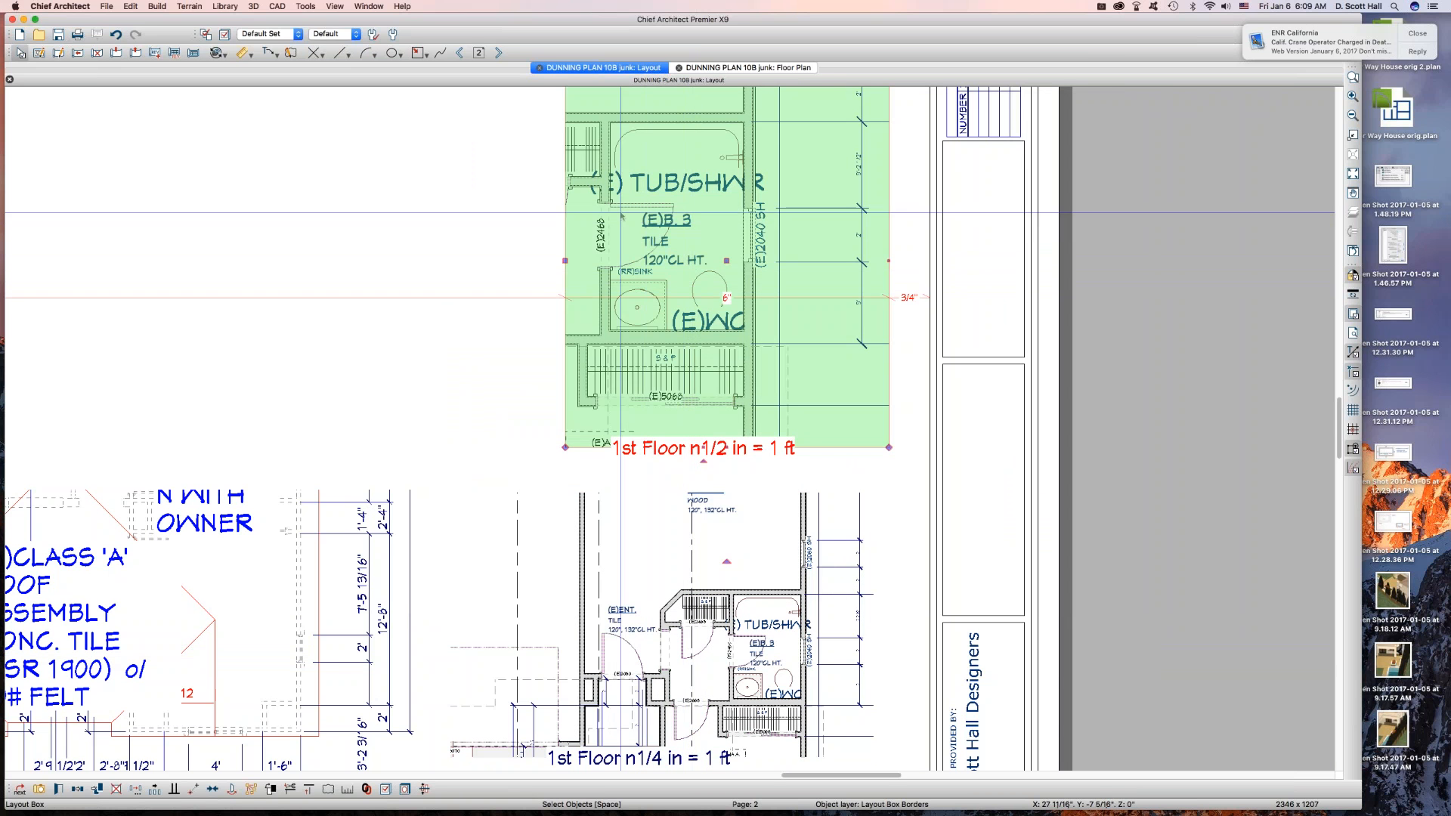
left_click_drag(516, 106, 783, 387)
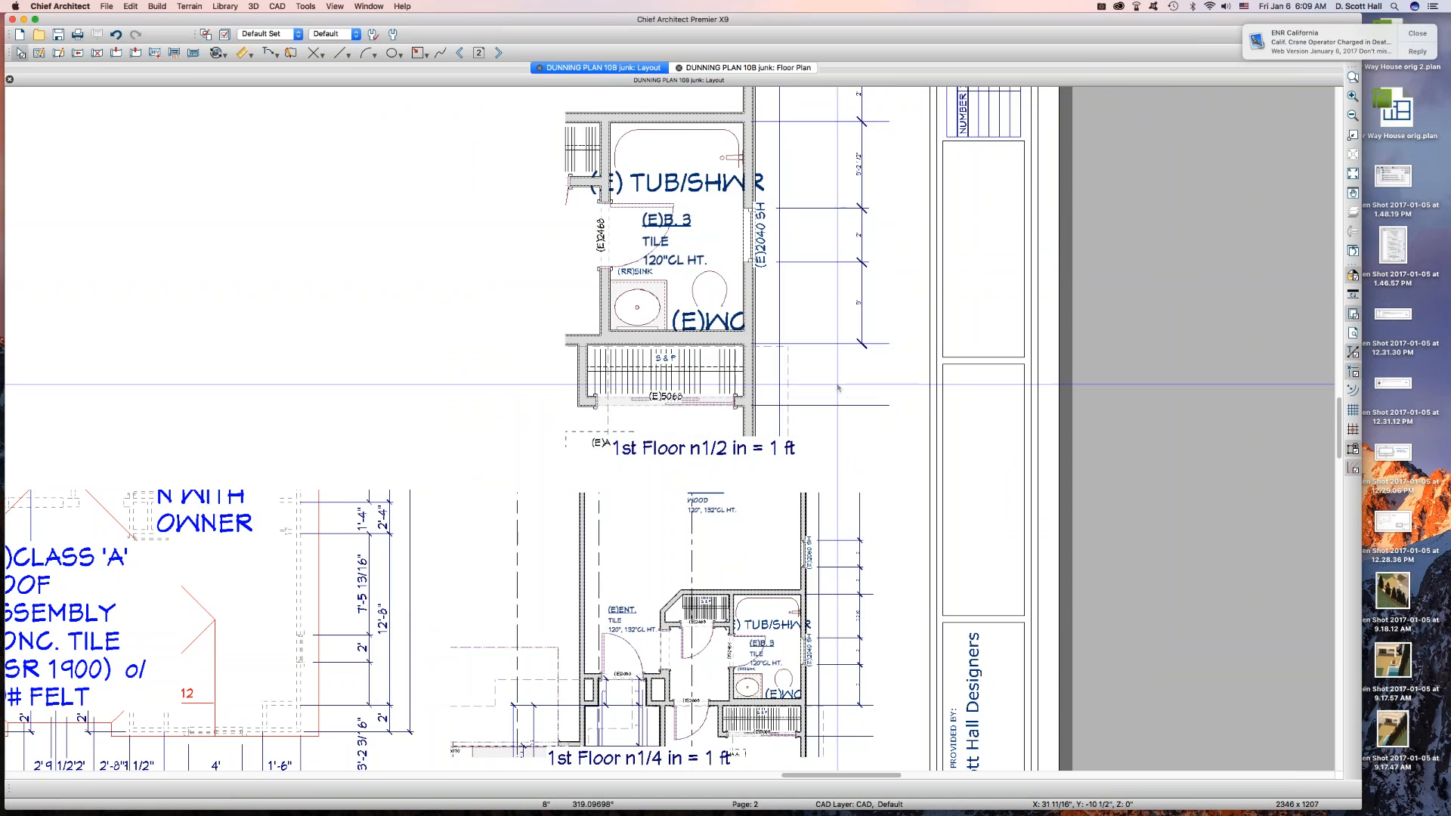
left_click(750, 271)
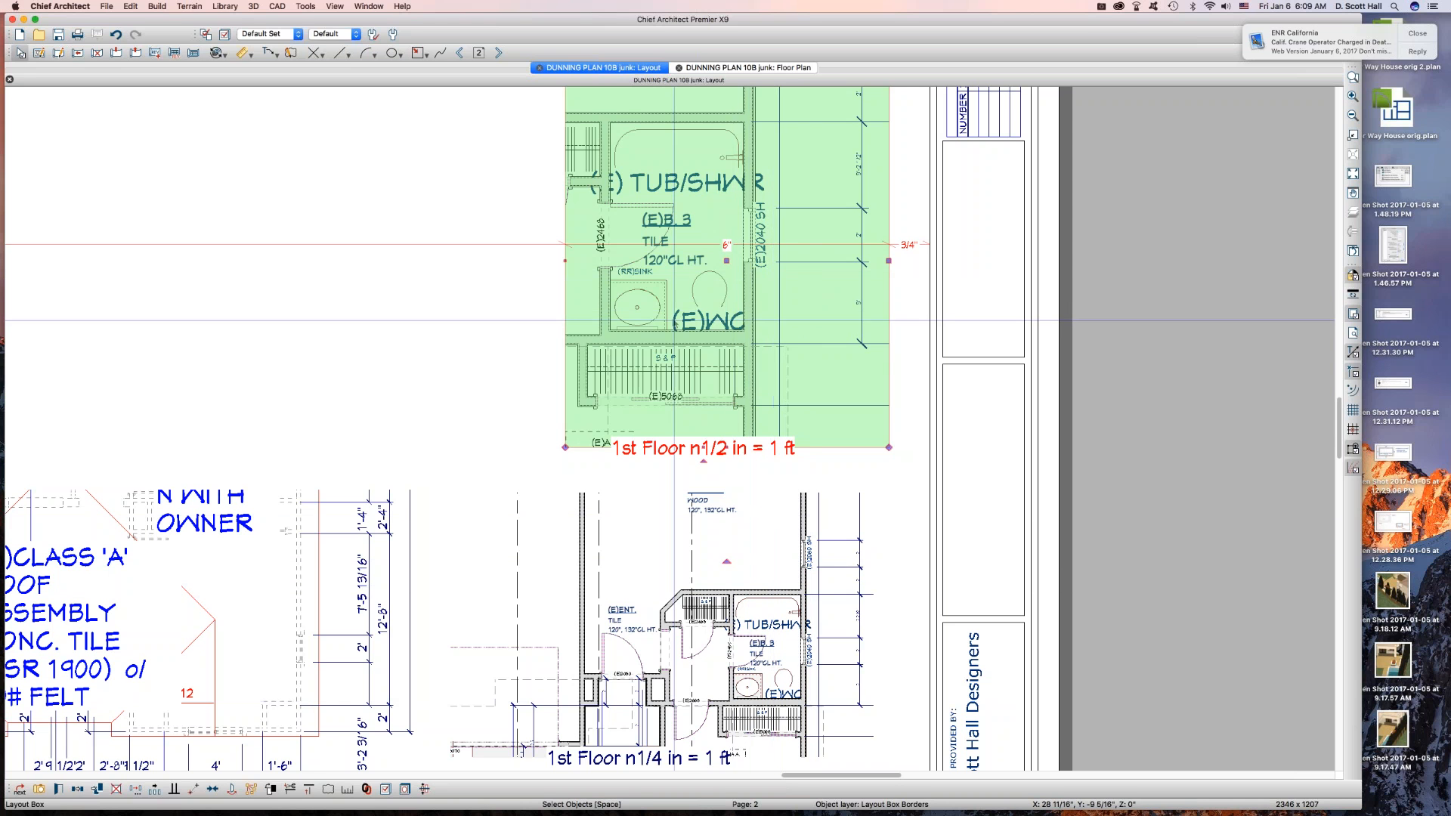
left_click(771, 320)
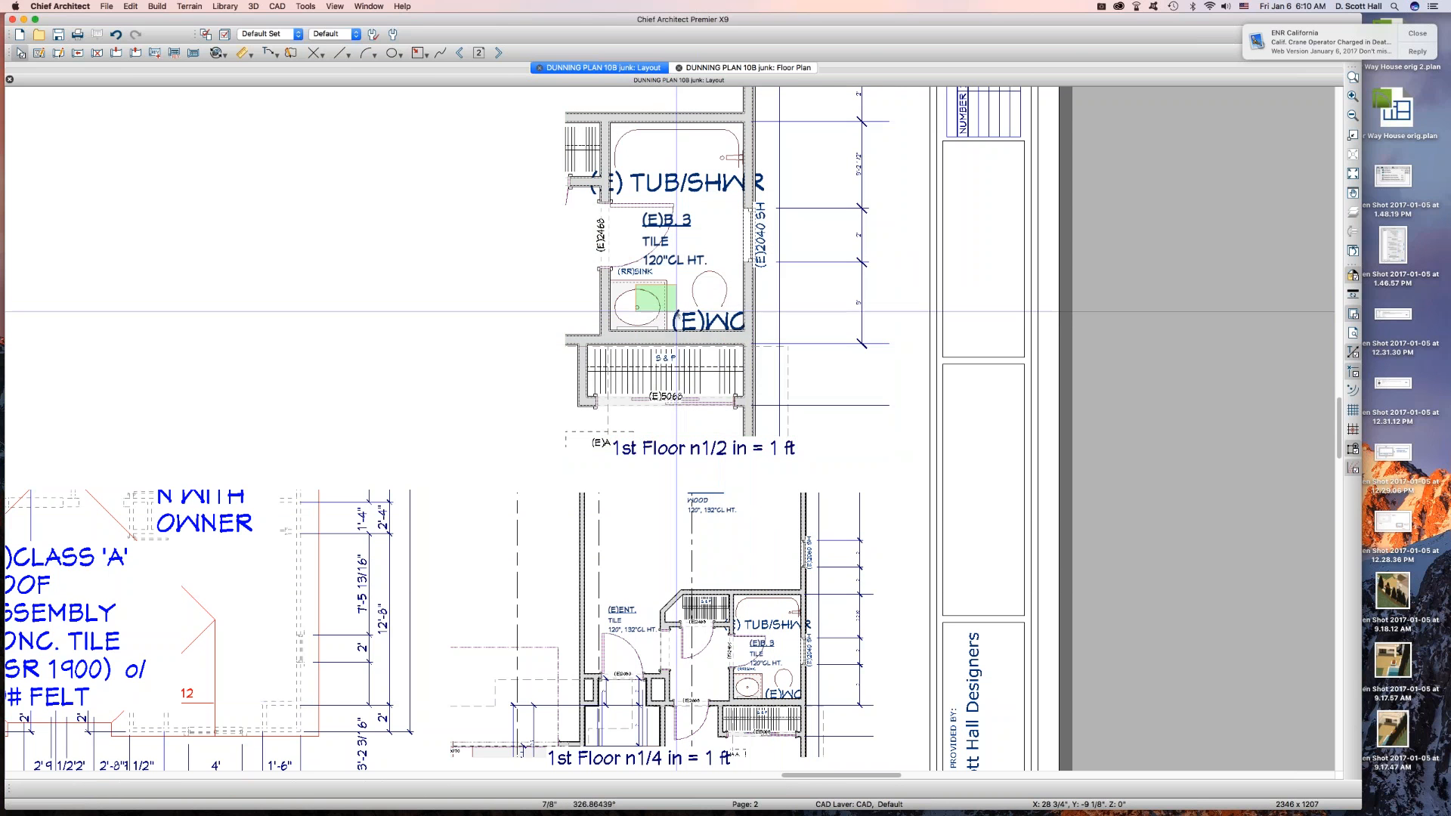
Set the text style of the Fixtures, Labels layer to 2.5 CB in the 1/2 in = 1 ft view's layout box layers.
right_click(706, 334)
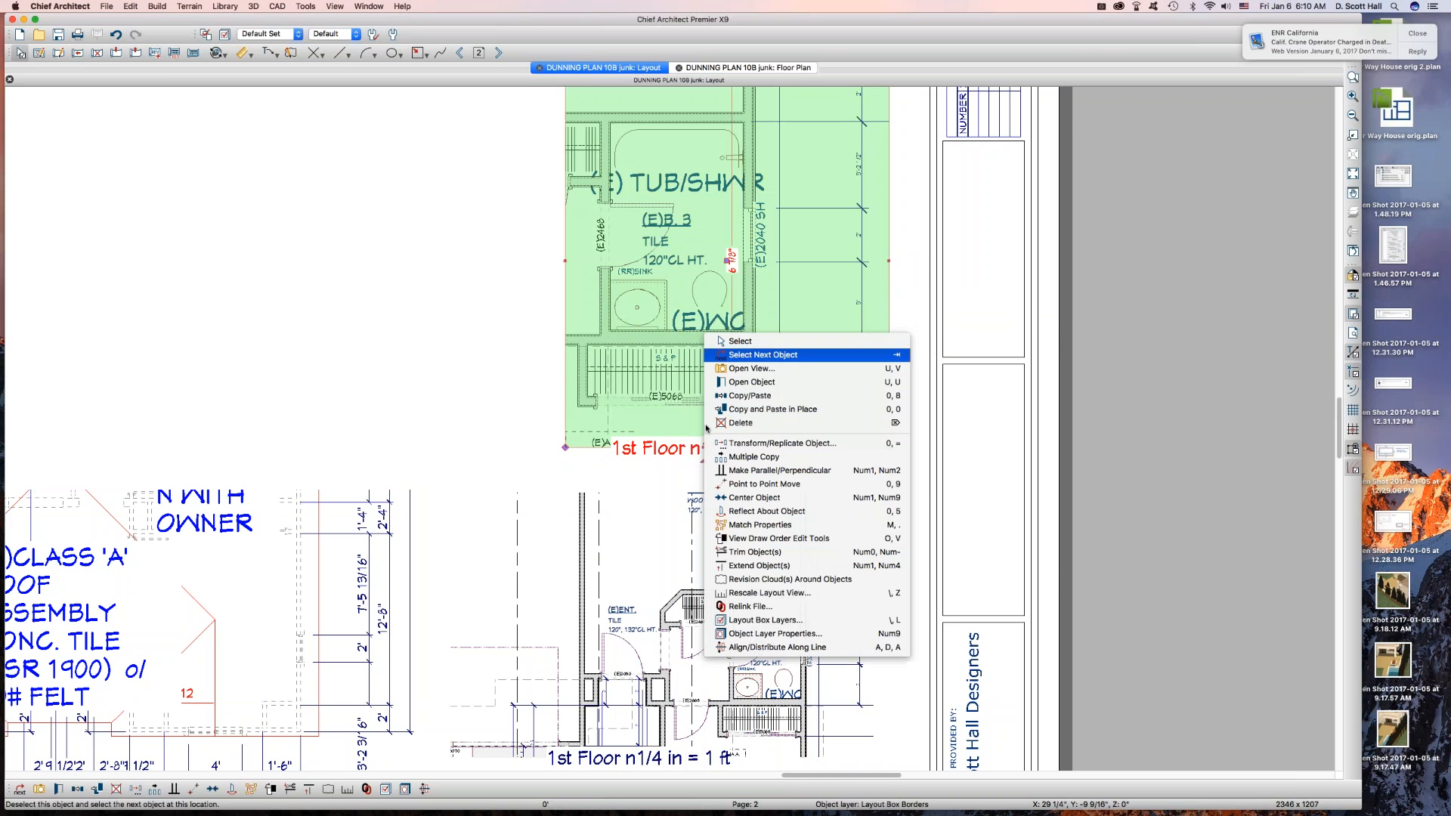
left_click(748, 620)
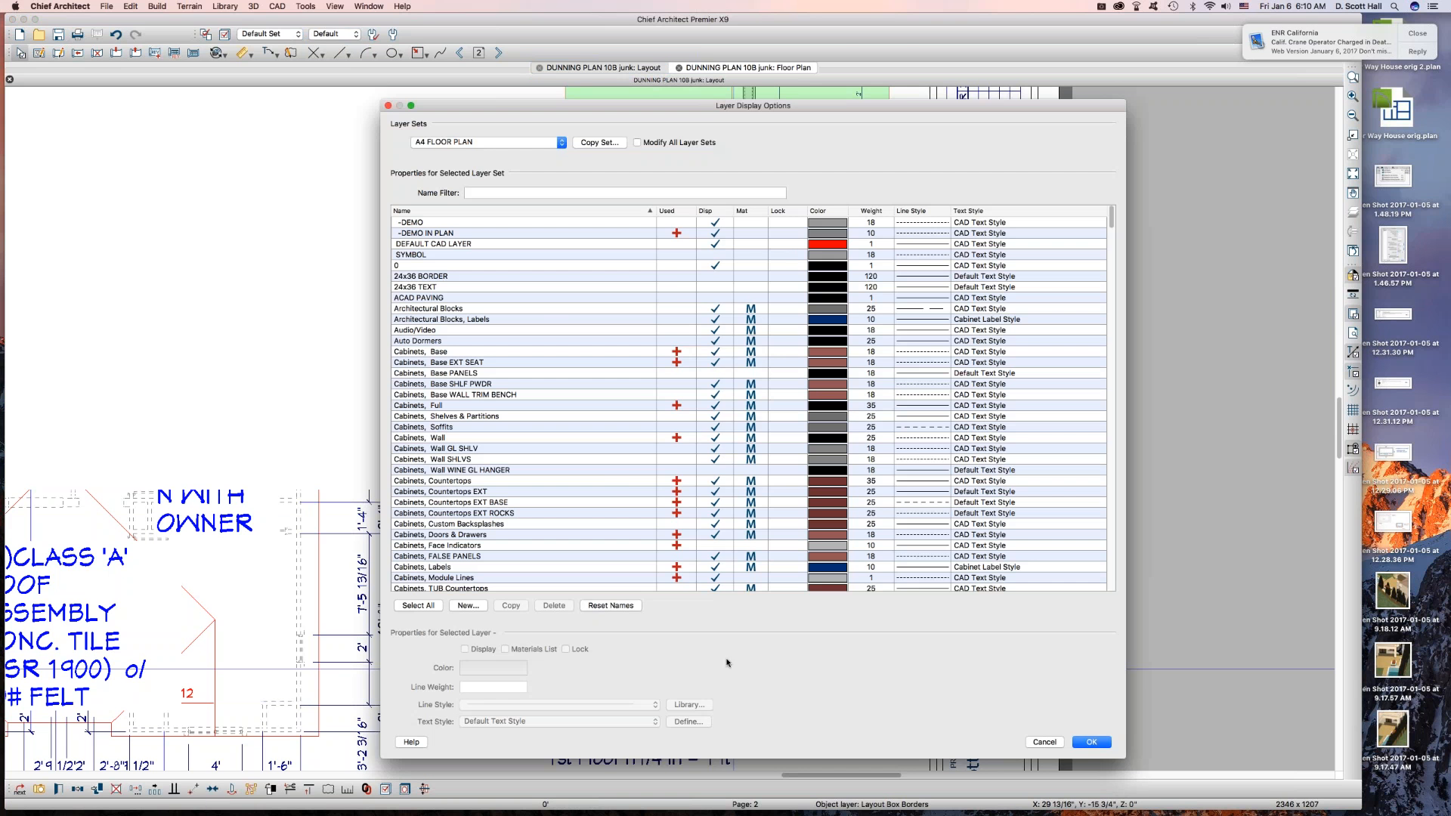
scroll(546, 476, "down", 20)
left_click(546, 471)
scroll(546, 475, "down", 15)
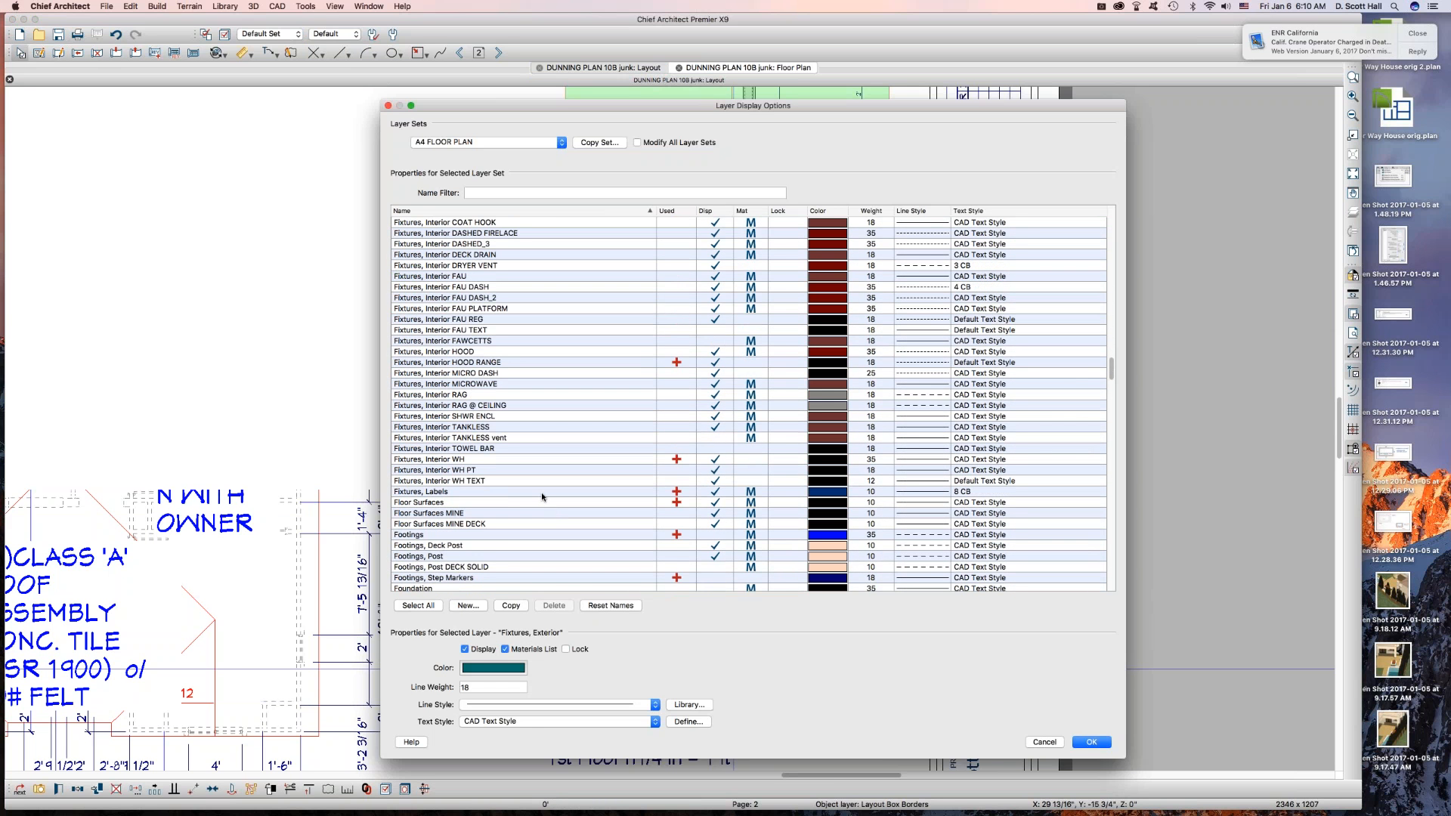
left_click(541, 491)
left_click(525, 724)
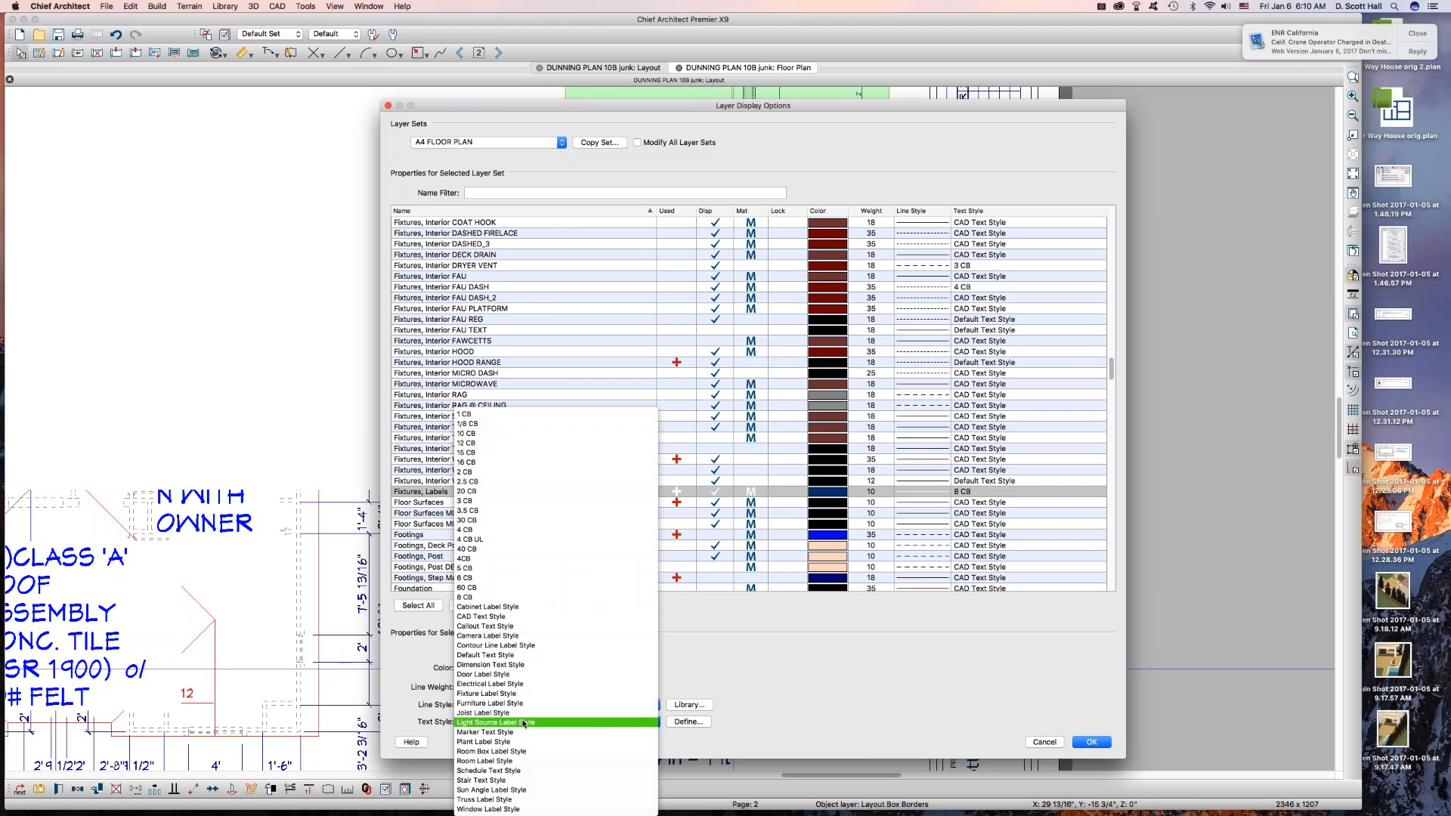
left_click(474, 484)
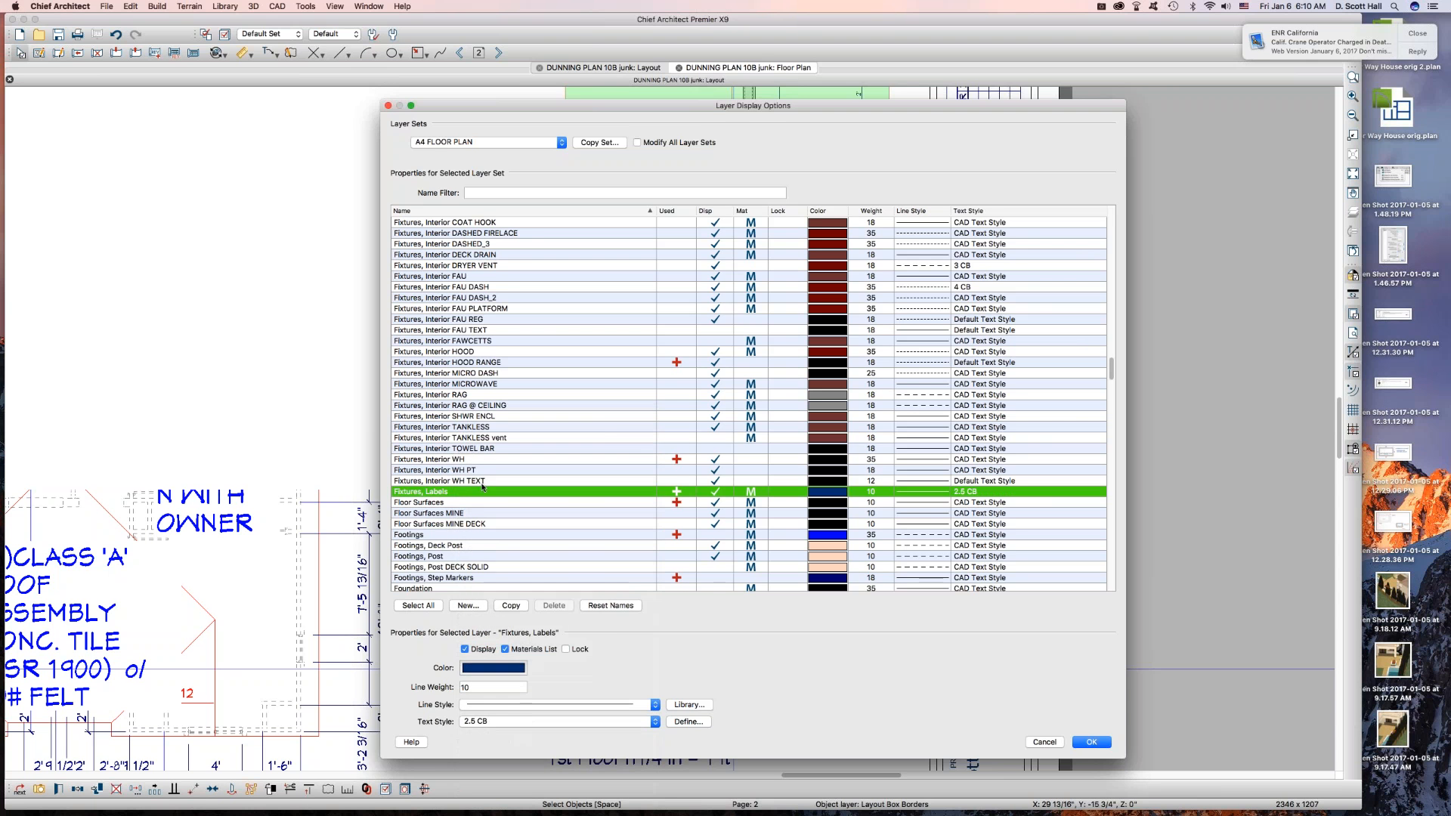
key("Return")
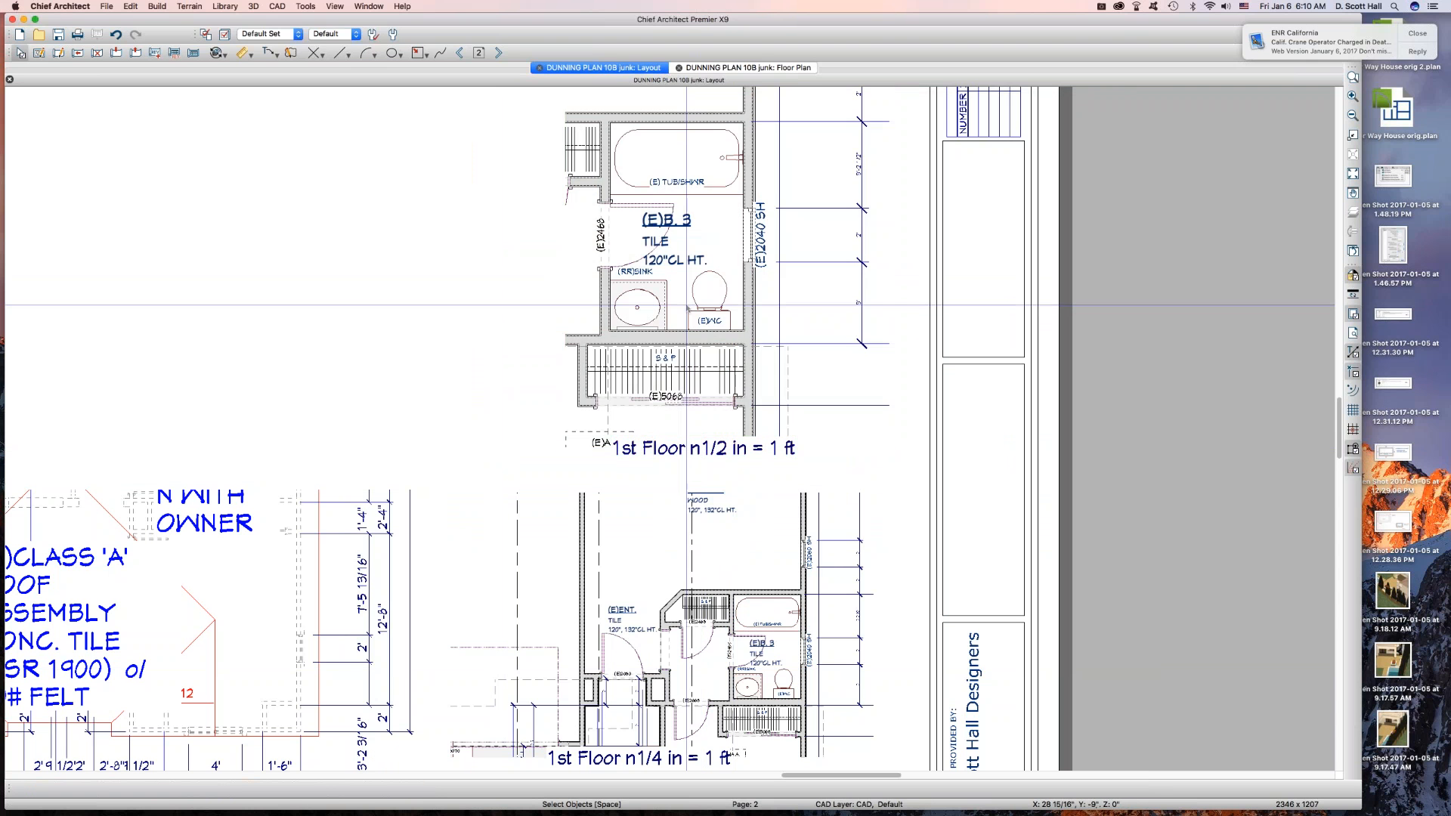
Compare the bathroom fixture labels in the 1/2 and 1/4 in = 1 ft 1st Floor layout views.
left_click_drag(651, 306, 775, 355)
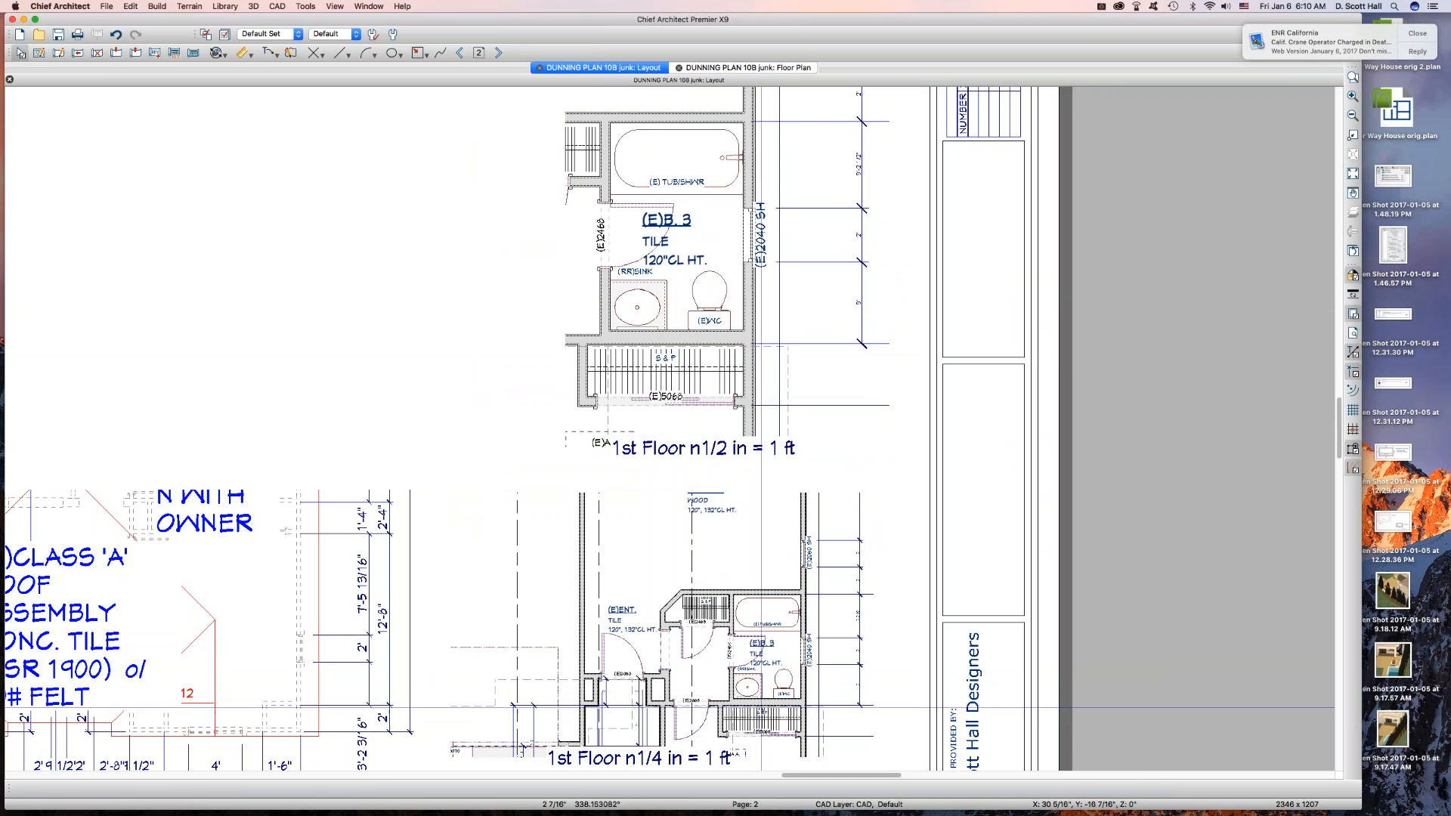
left_click_drag(772, 686, 818, 708)
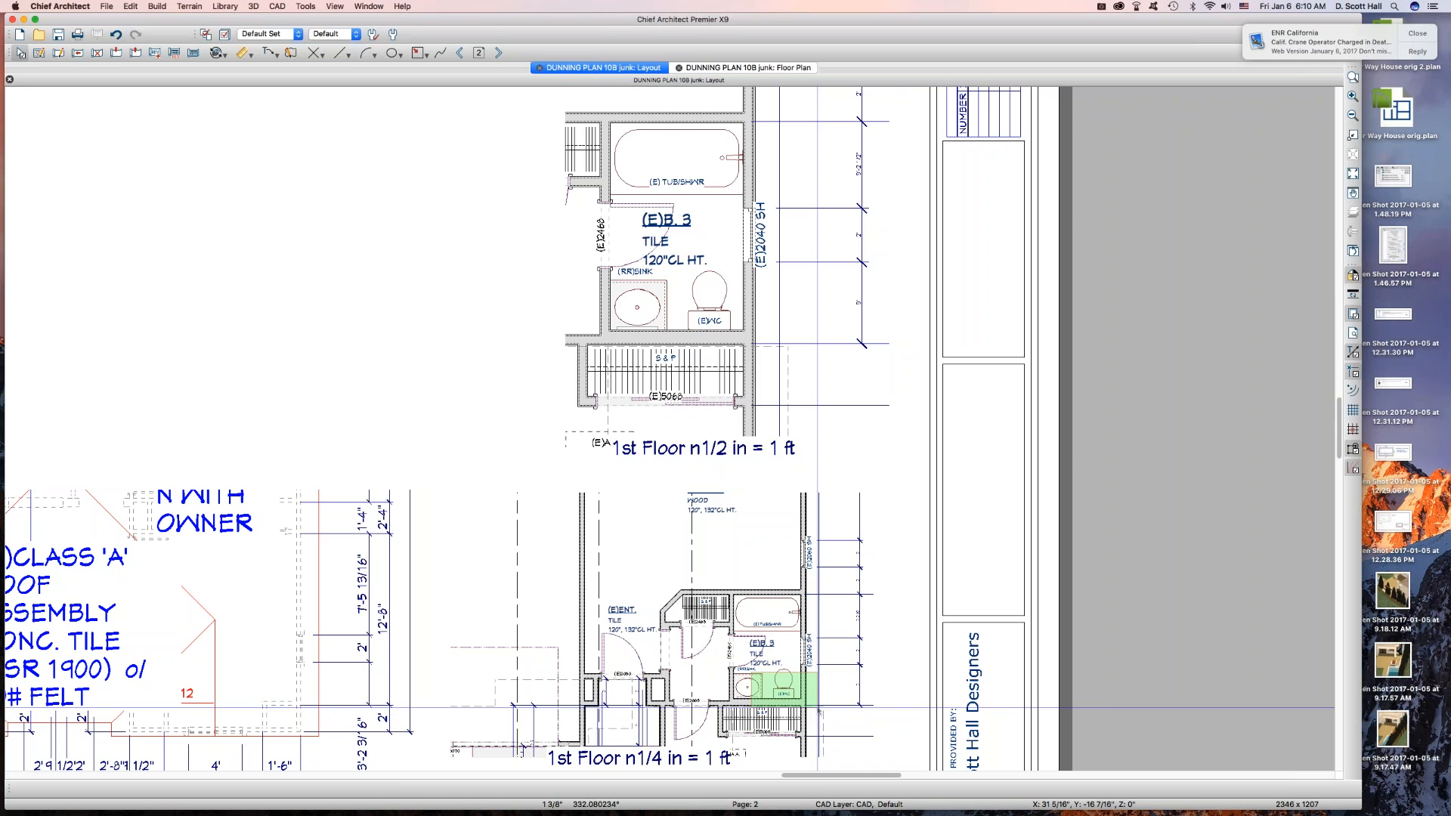
left_click_drag(818, 708, 818, 708)
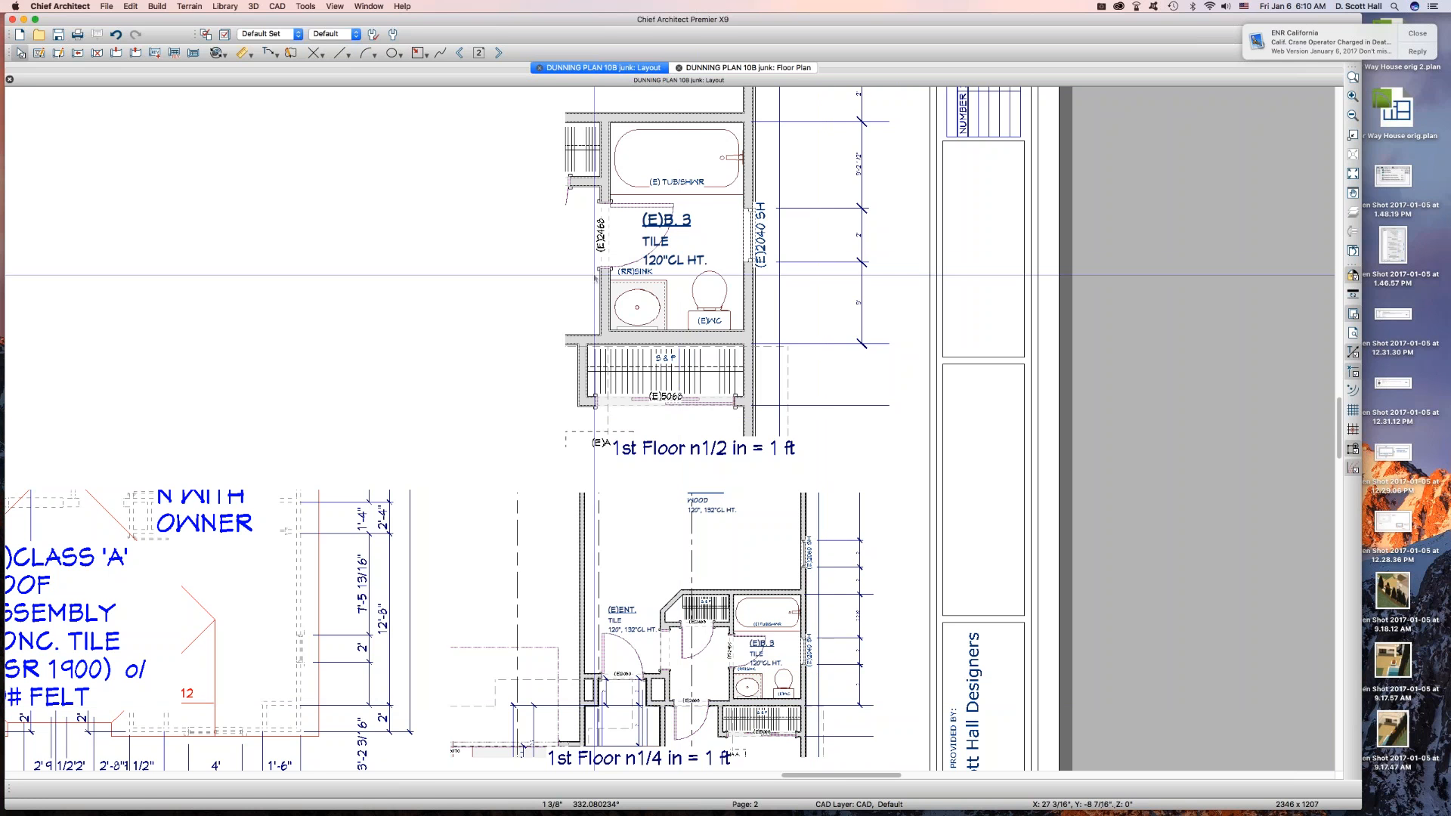
left_click(689, 309)
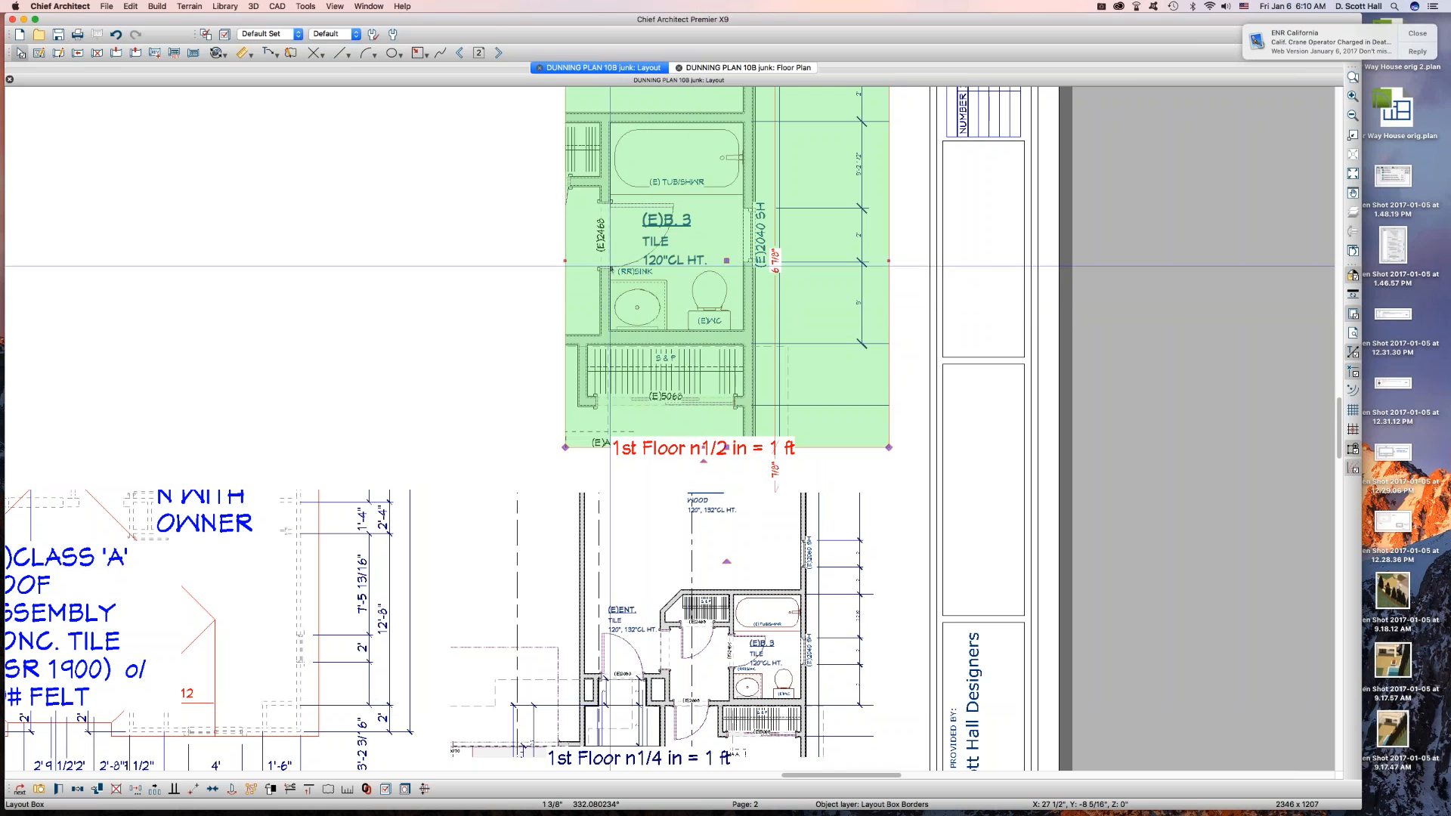
left_click_drag(607, 257, 729, 336)
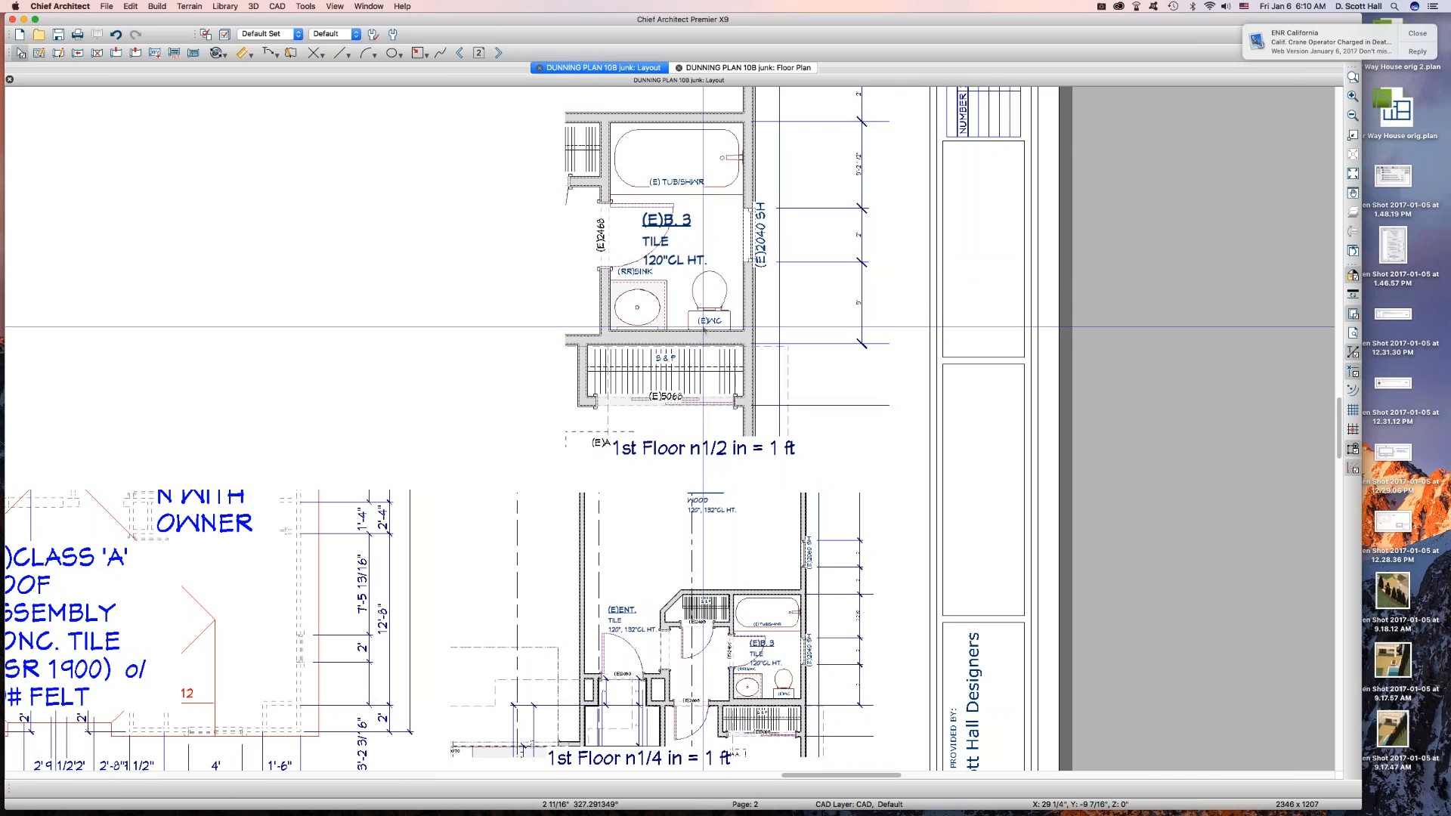
left_click(702, 326)
key("Escape")
Open the floor plan from the 1/2 in = 1 ft view and copy the A4 FLOOR PLAN annotation set as A4 FLOOR PLAN 1/2.
double_click(703, 328)
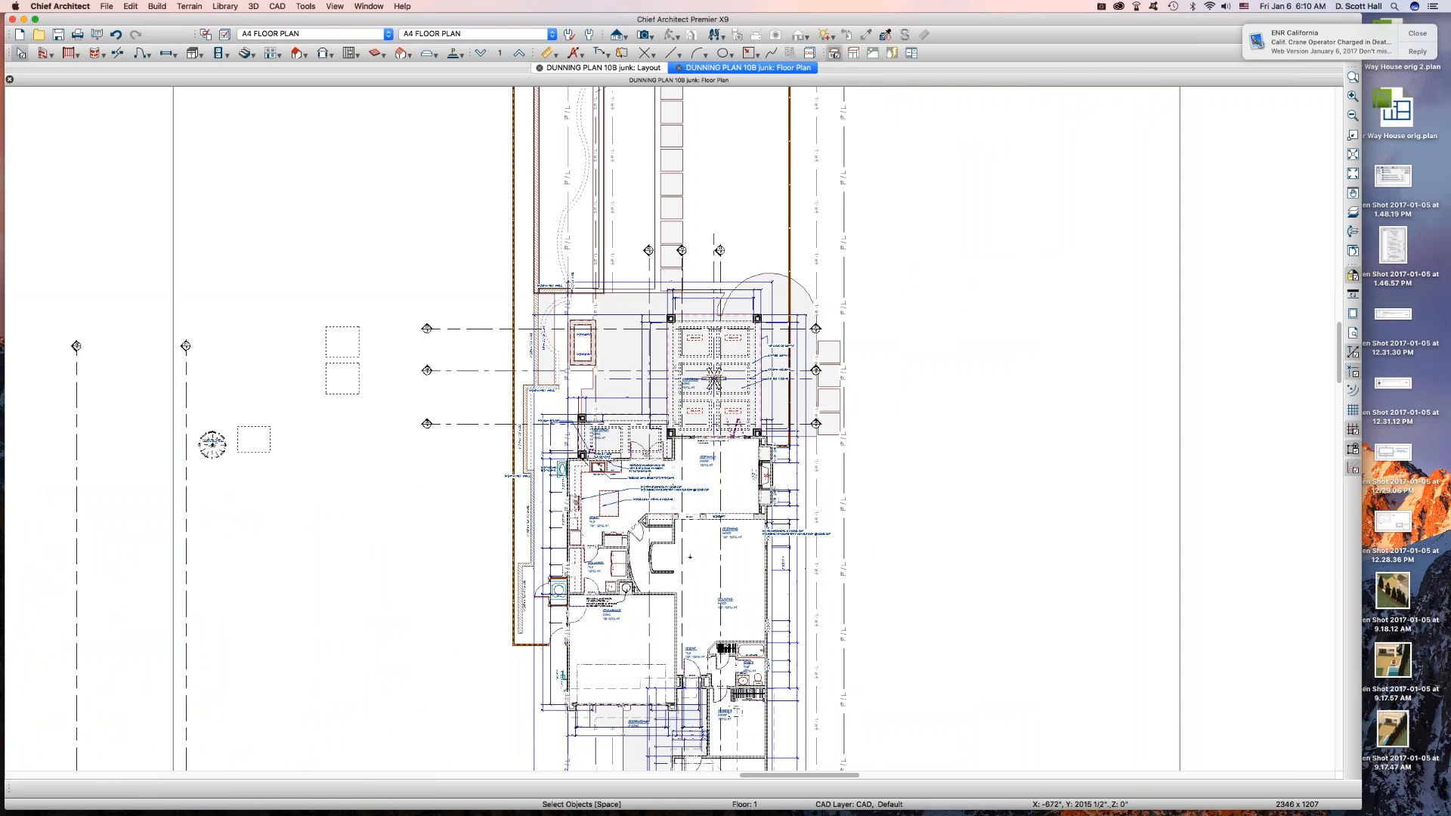
left_click(670, 160)
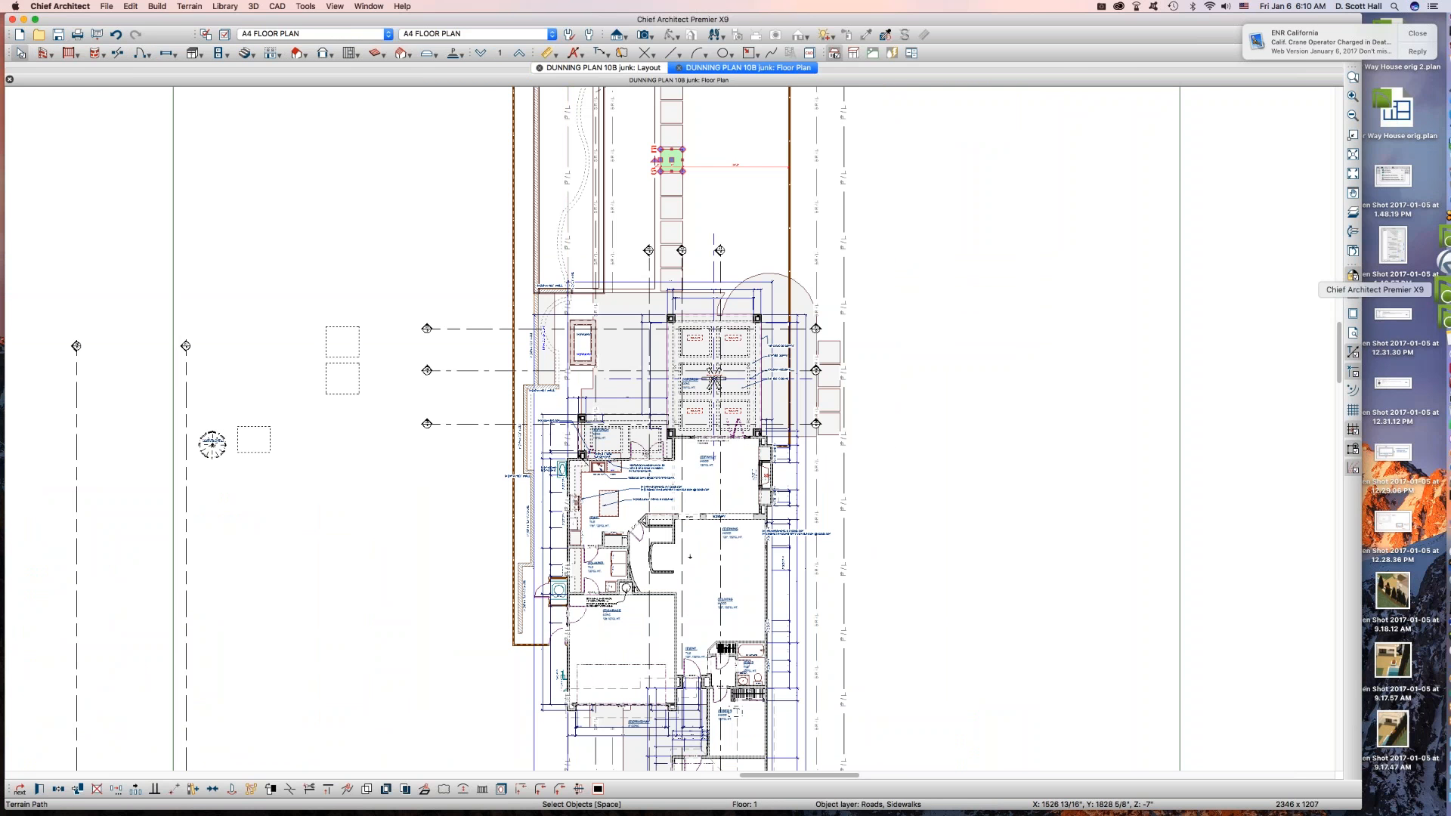
left_click(957, 348)
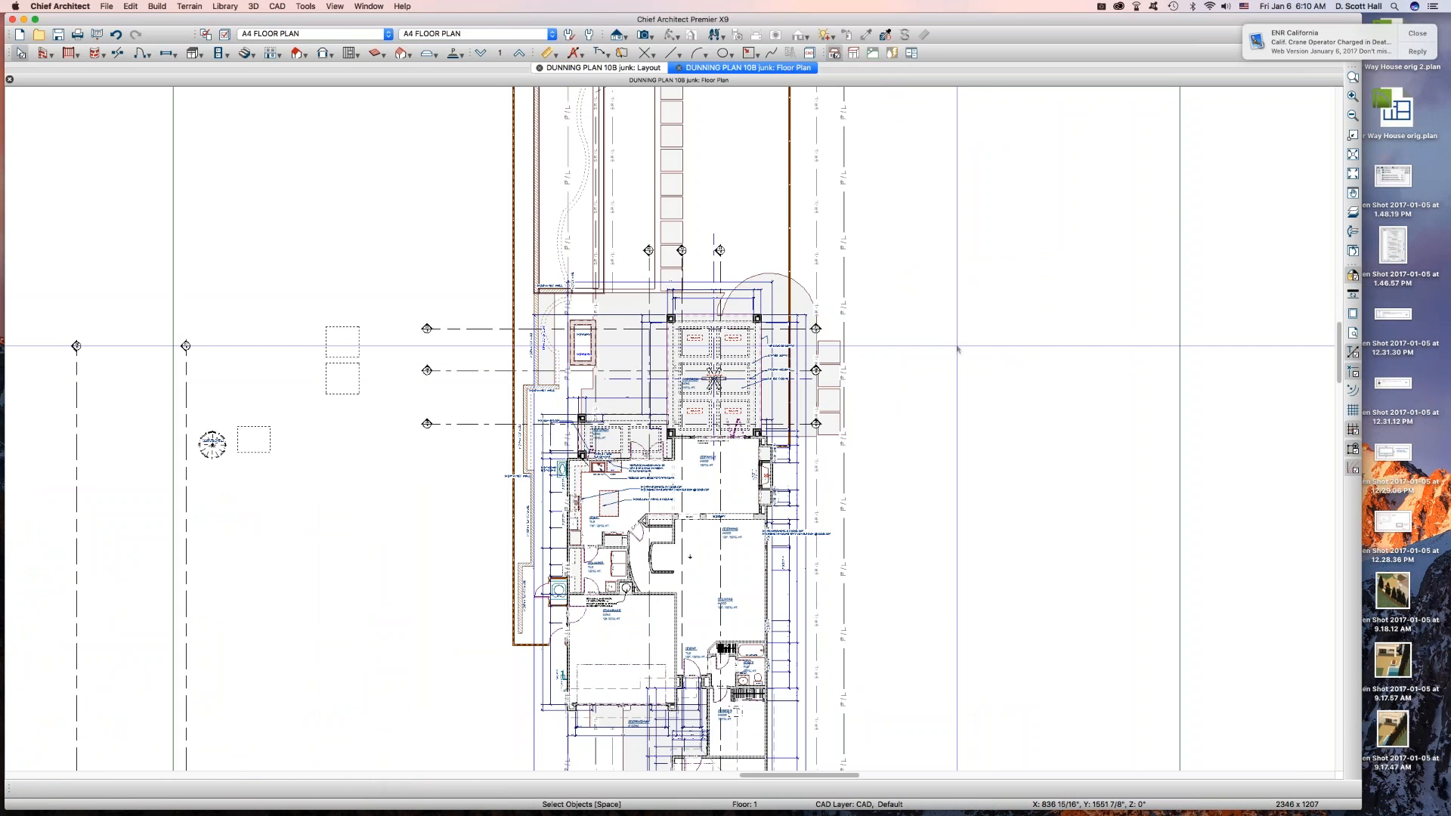
key("a")
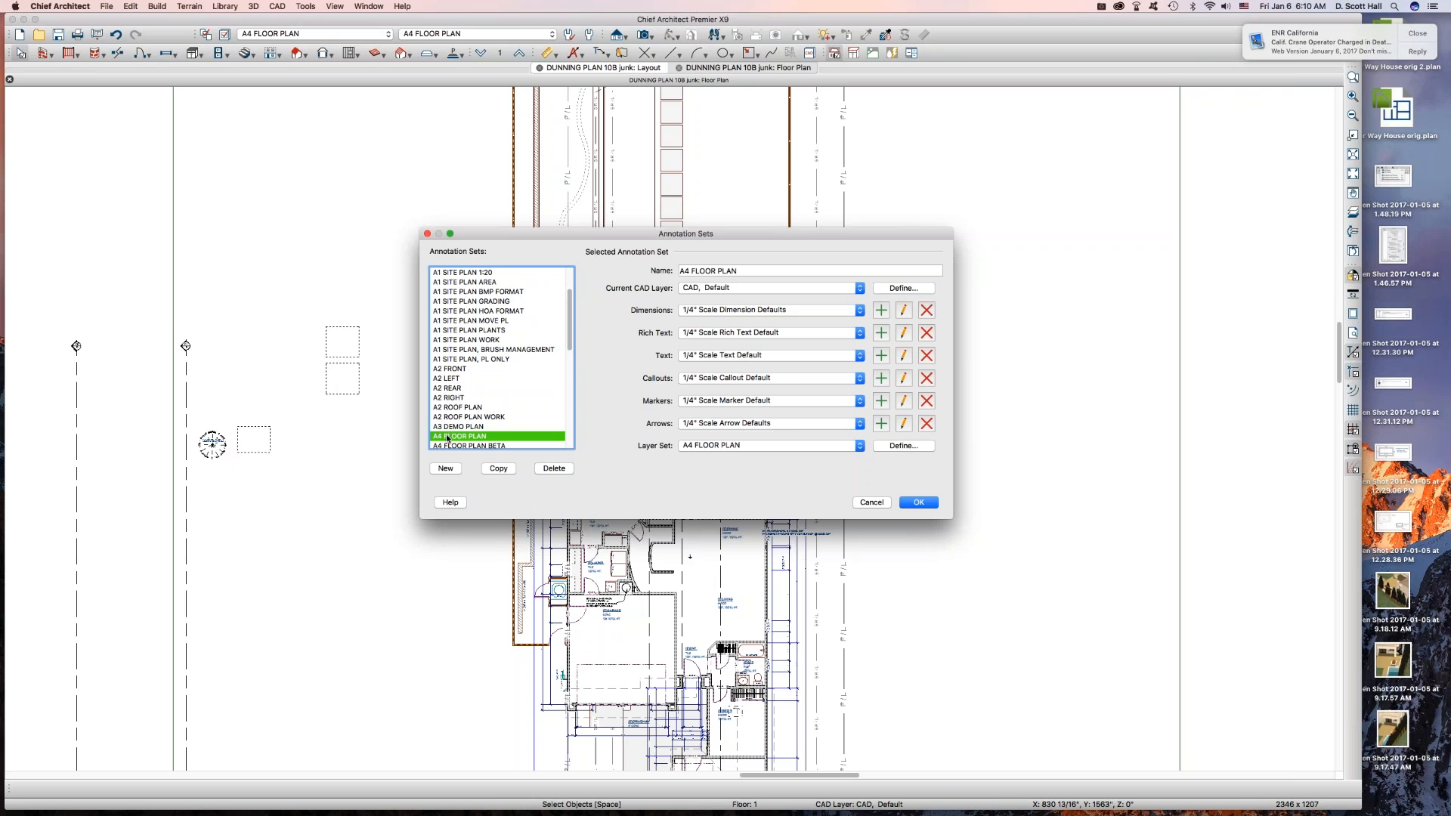
left_click(498, 468)
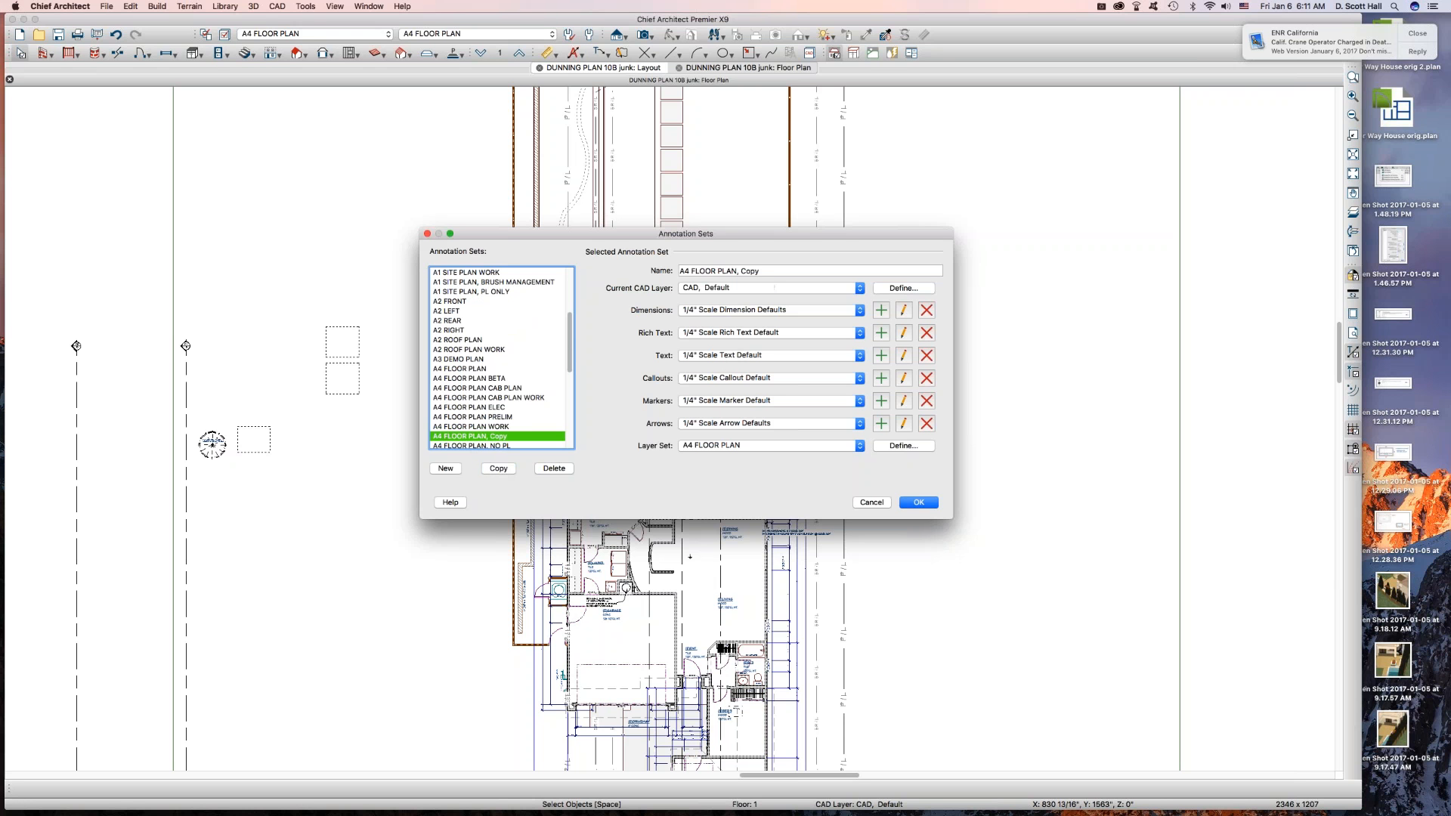
double_click(749, 271)
key("BackSpace")
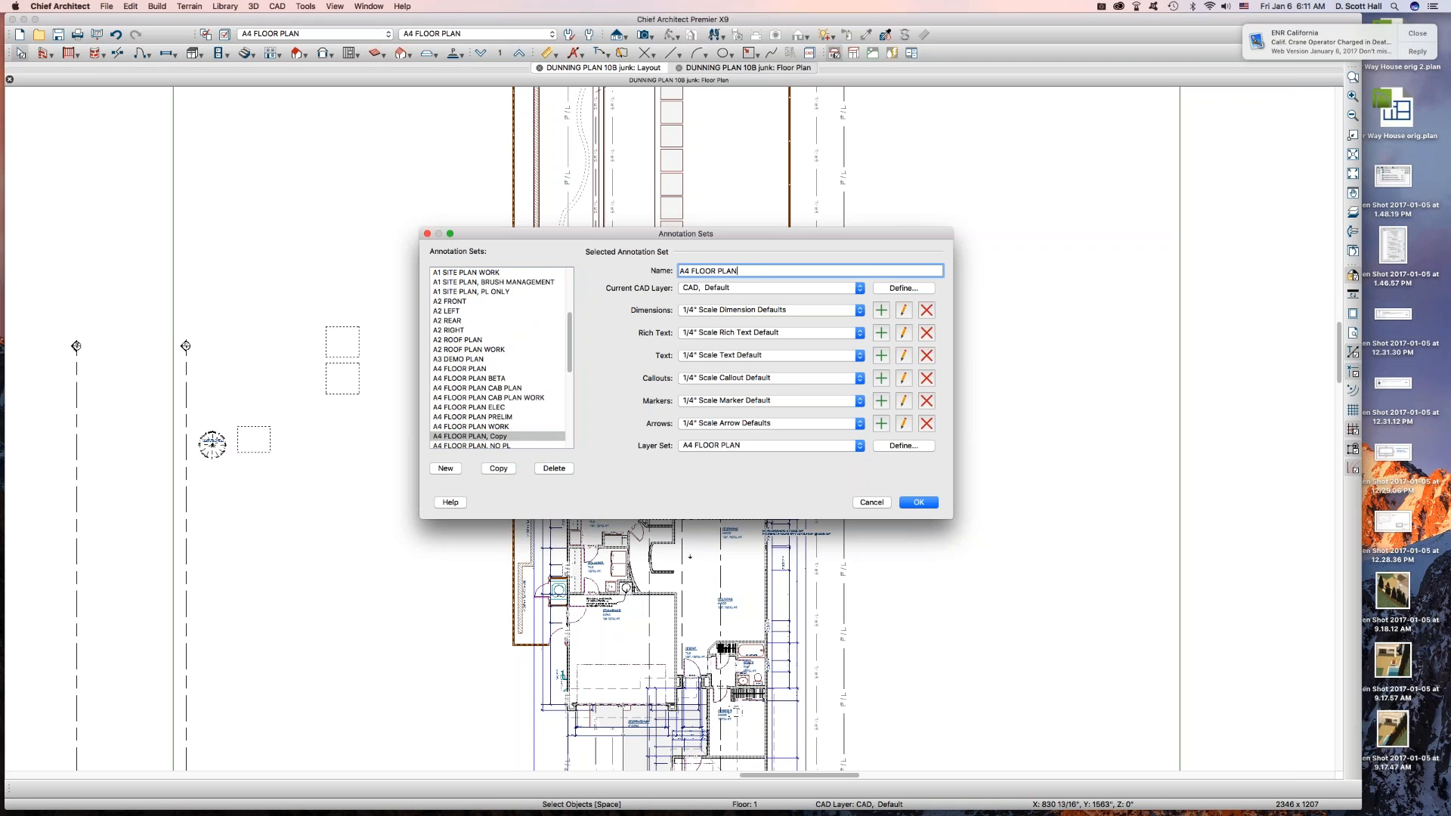
type("1/2")
Copy the A4 FLOOR PLAN layer set as a new layer set named A4 FLOOR PLAN 1/2.
triple_click(763, 270)
left_click(904, 446)
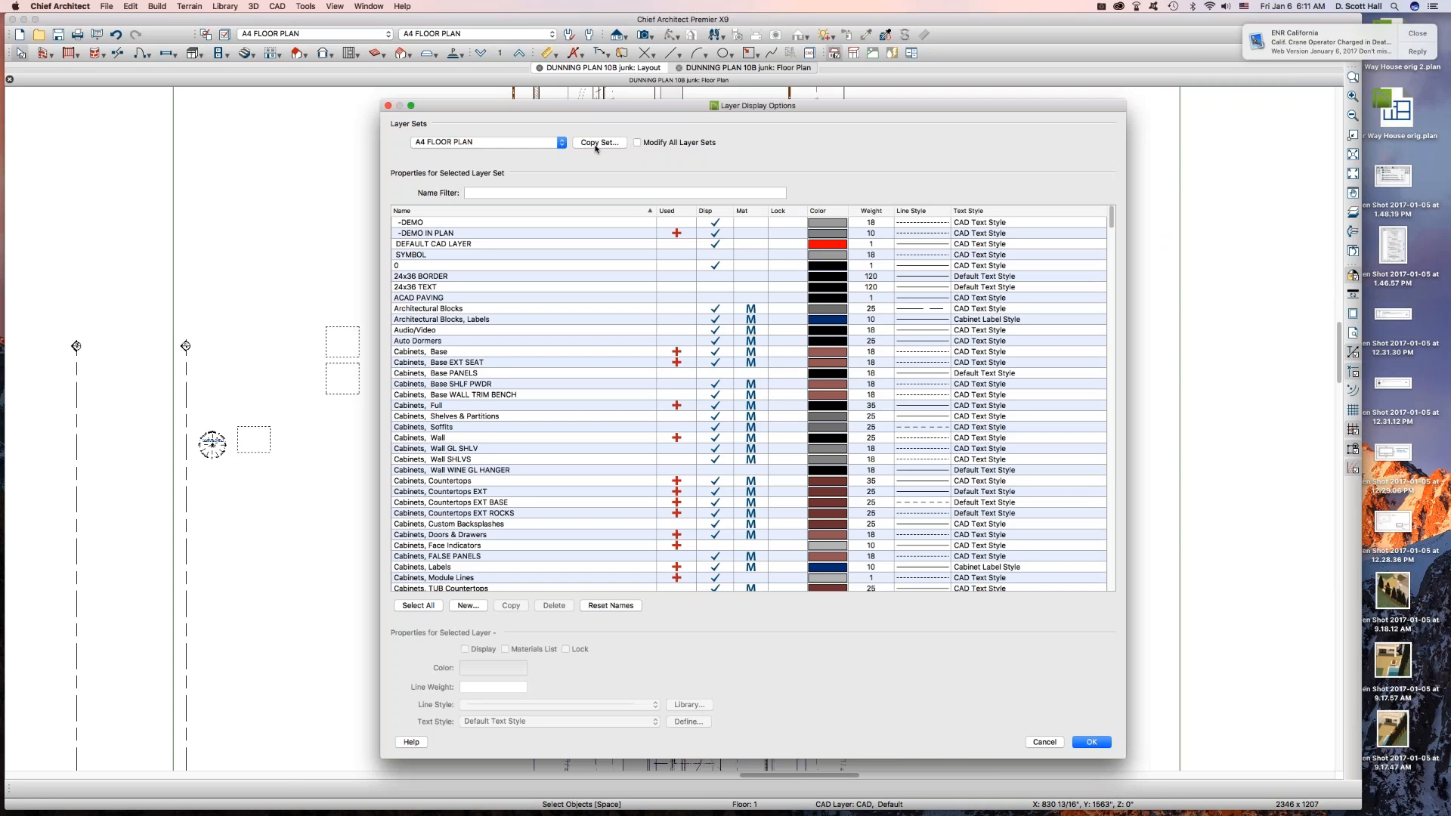
left_click(593, 144)
left_click(732, 394)
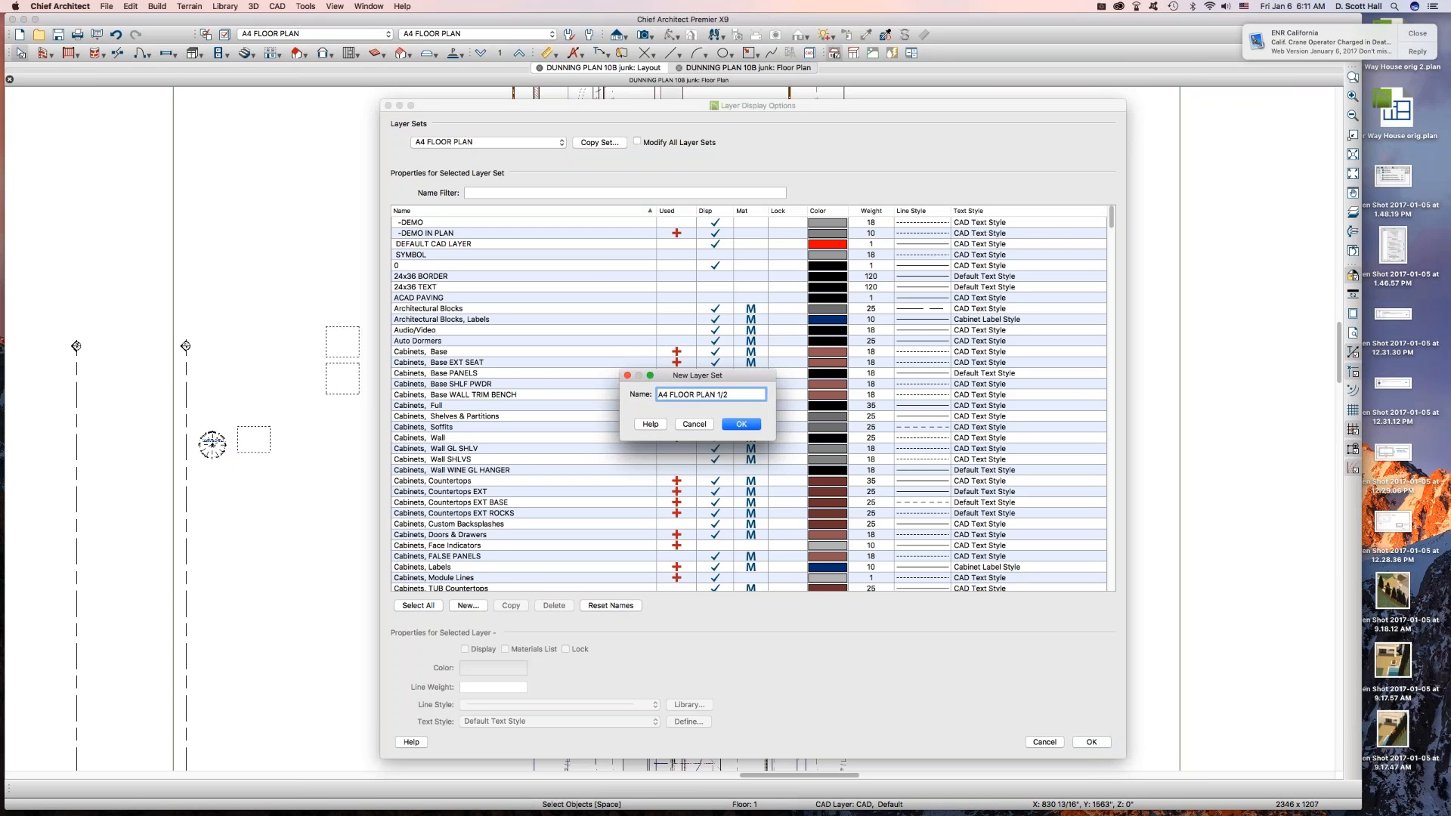
type("1/")
key("Return")
left_click(1091, 742)
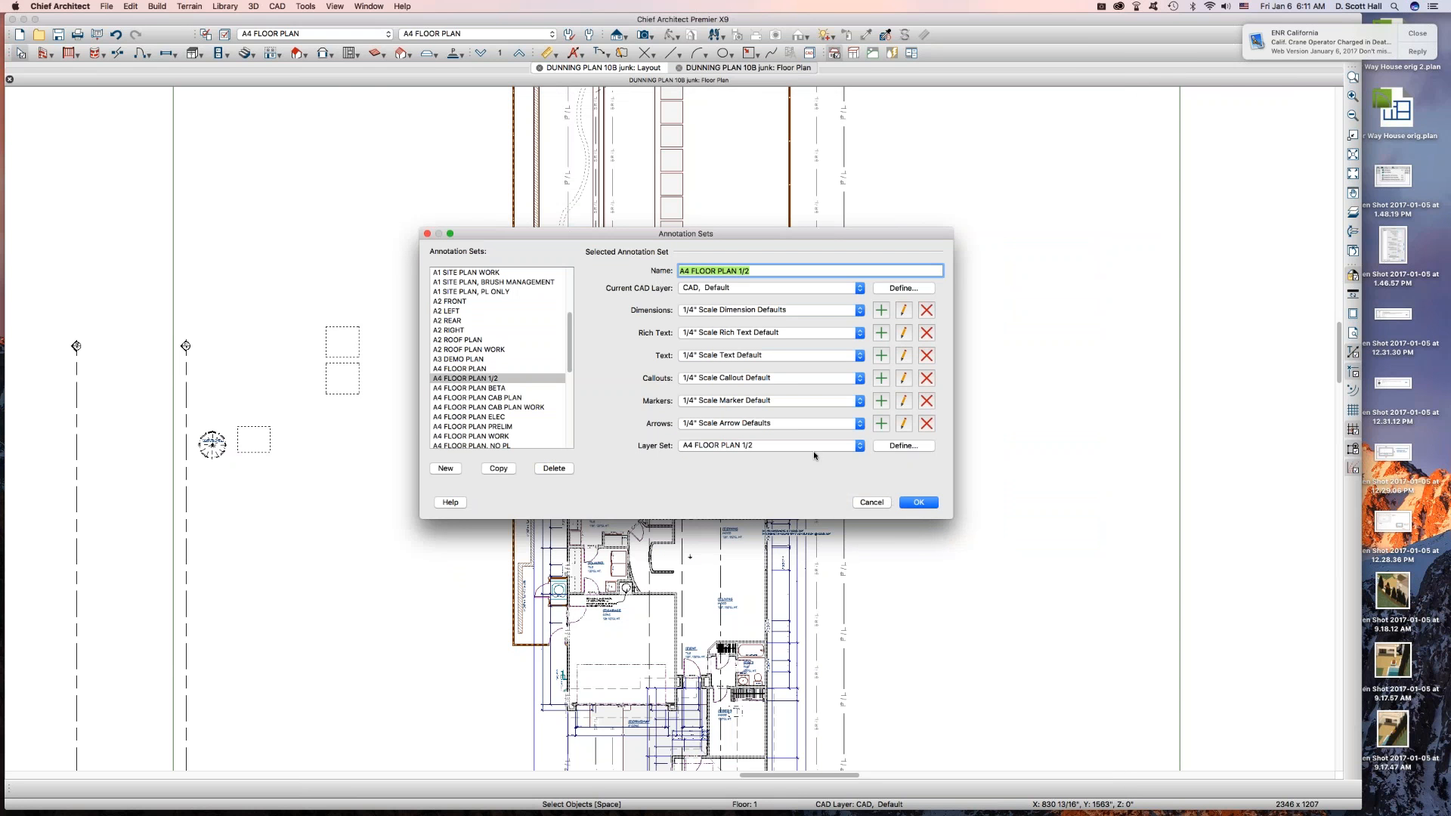
Assign the A4 FLOOR PLAN 1/2 layer set to the matching annotation set and save the annotation sets.
left_click_drag(752, 270, 716, 271)
left_click_drag(625, 270, 614, 273)
left_click(771, 447)
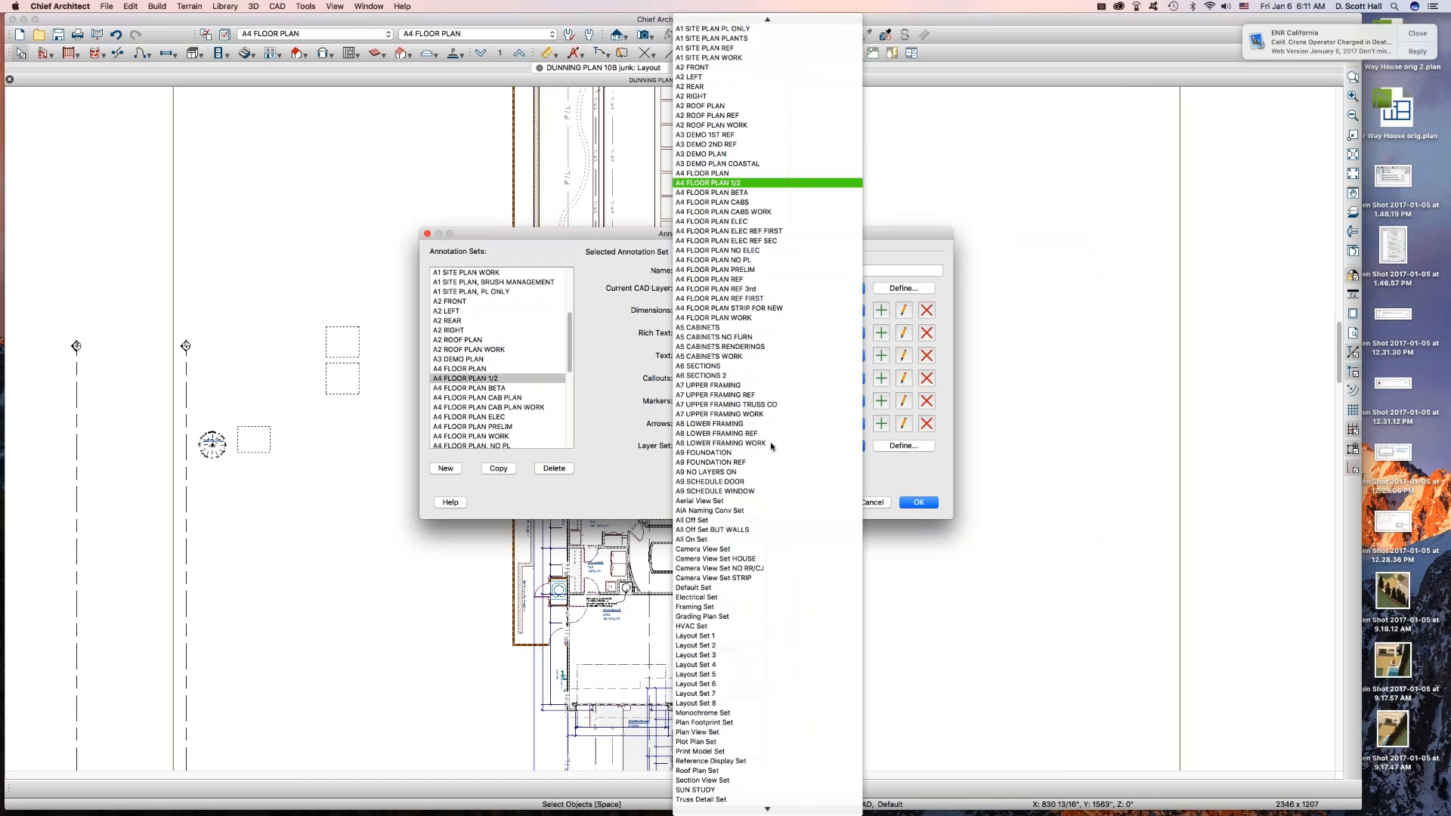
left_click(756, 182)
left_click(914, 501)
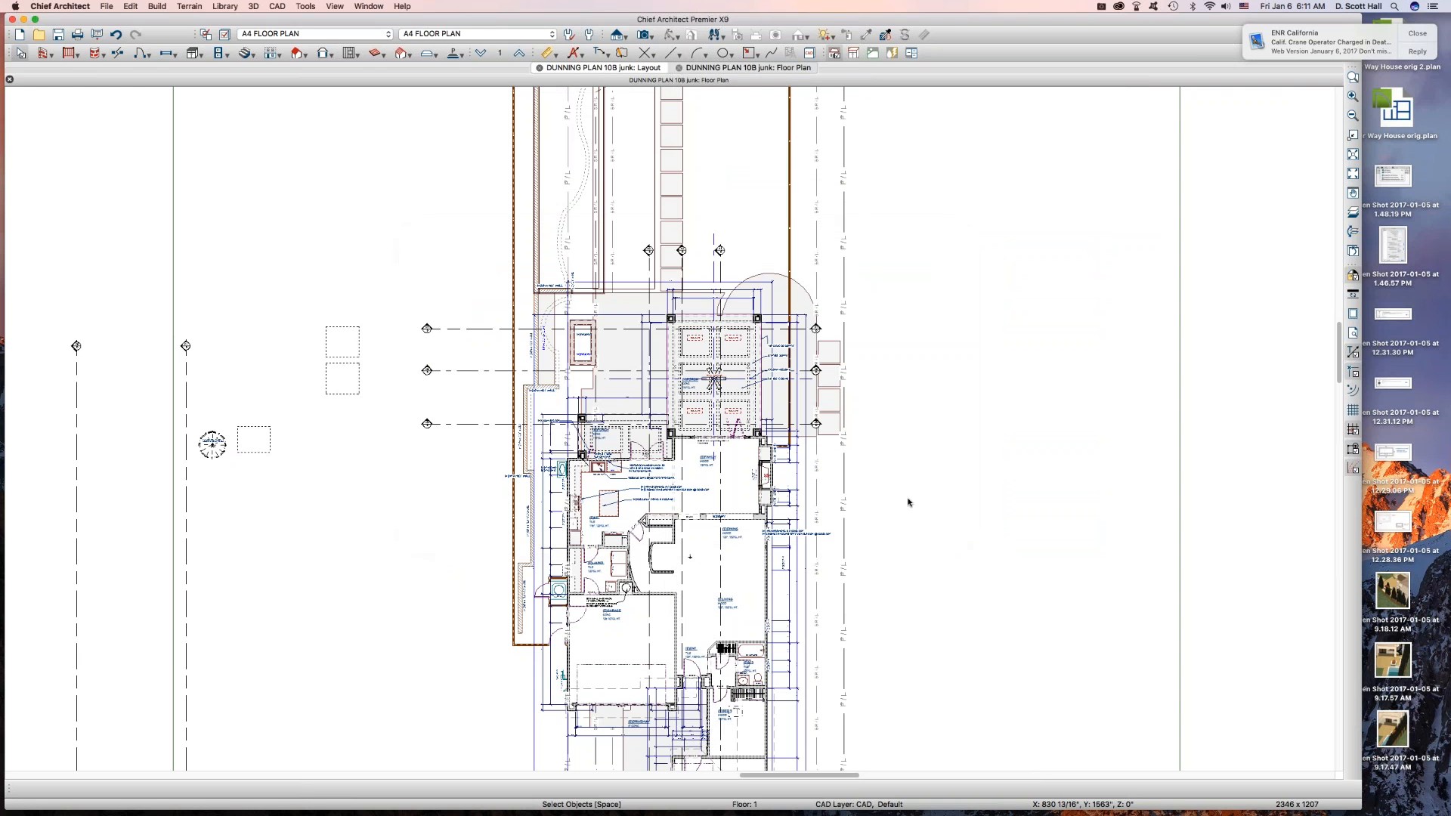
Return to the layout page and switch the 1/2 in = 1 ft 1st Floor view to the A4 FLOOR PLAN 1/2 layer set.
left_click(758, 70)
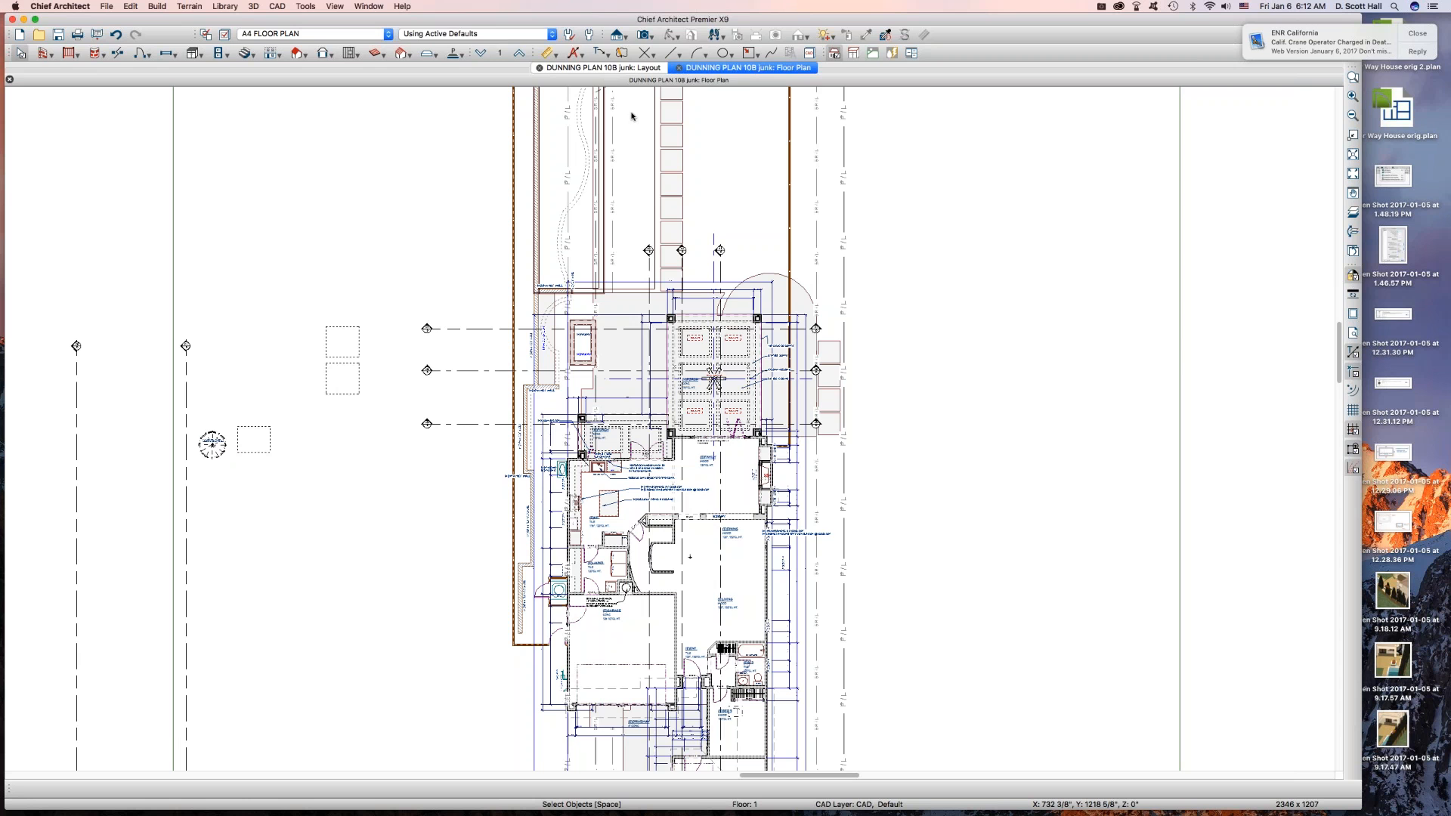
left_click(549, 68)
left_click(731, 360)
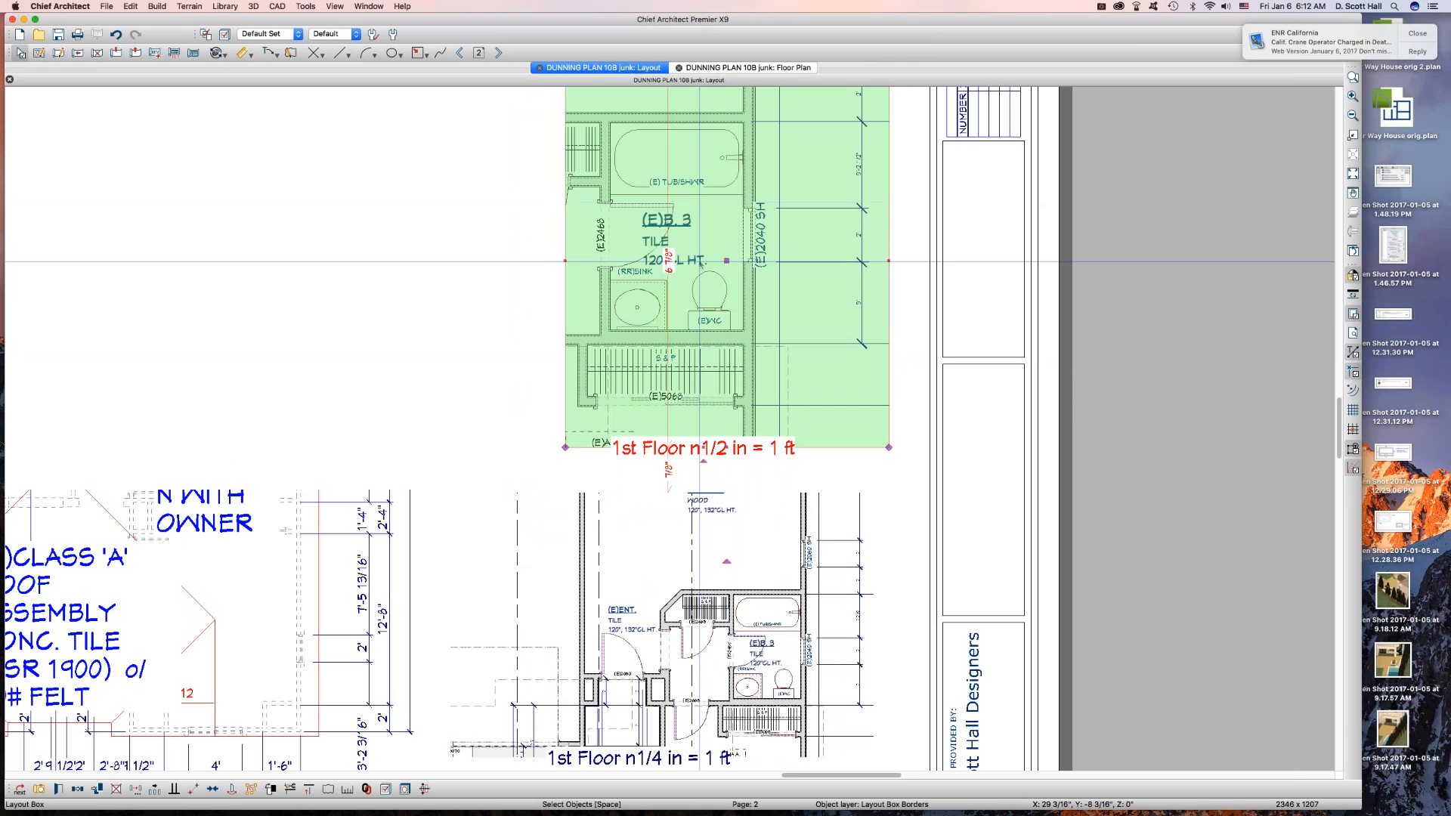
right_click(687, 251)
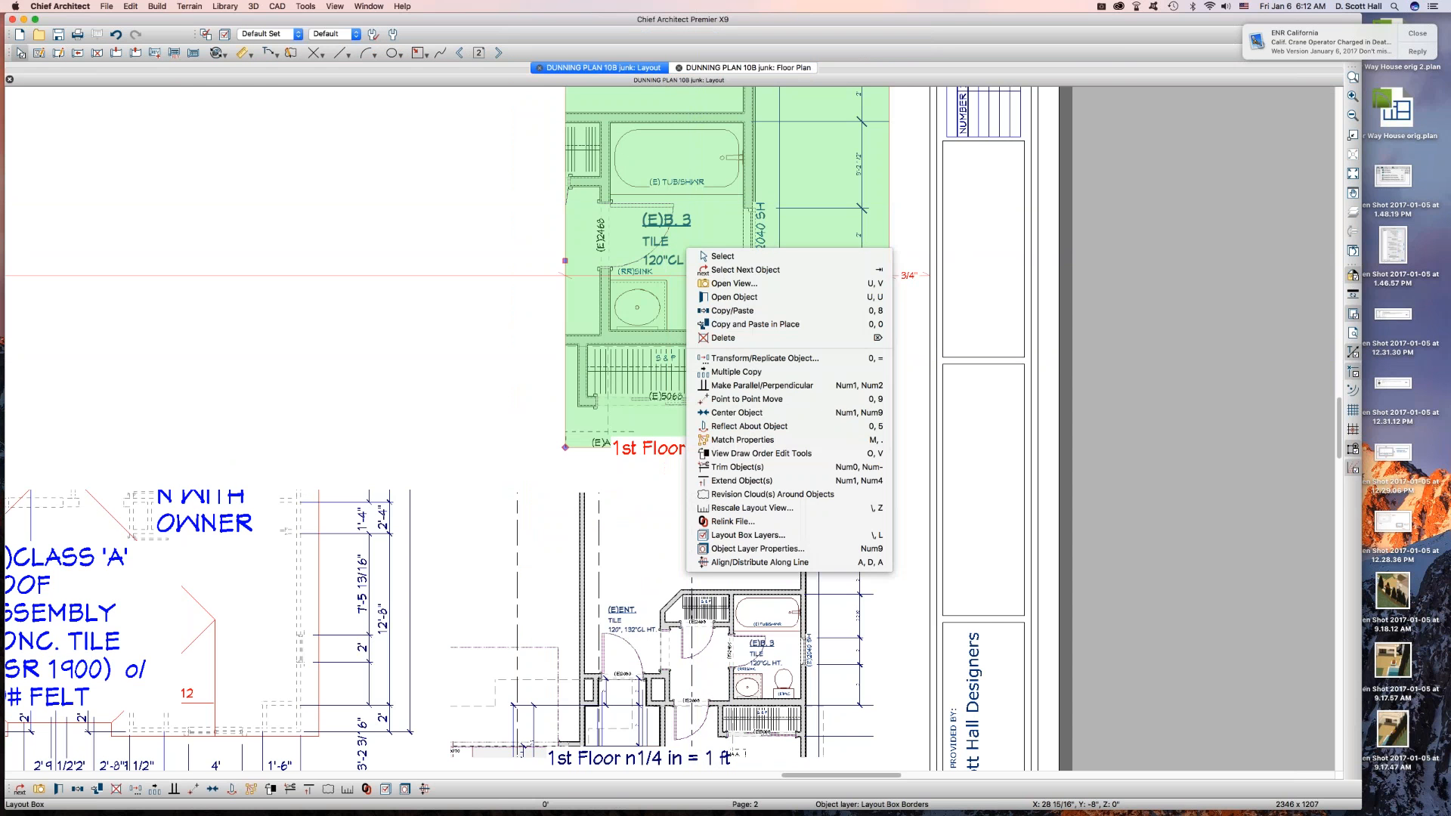
left_click(761, 536)
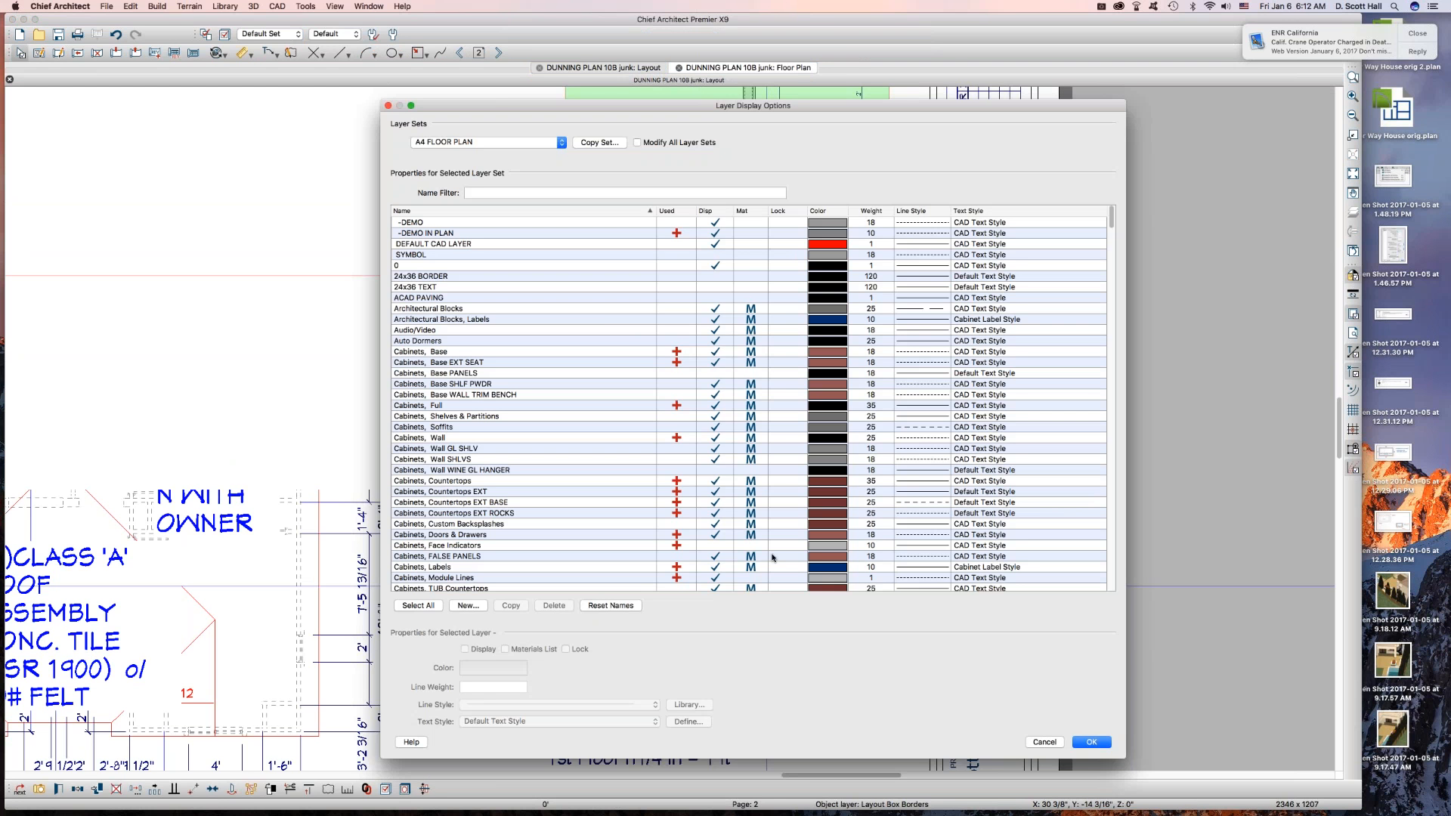
left_click(494, 144)
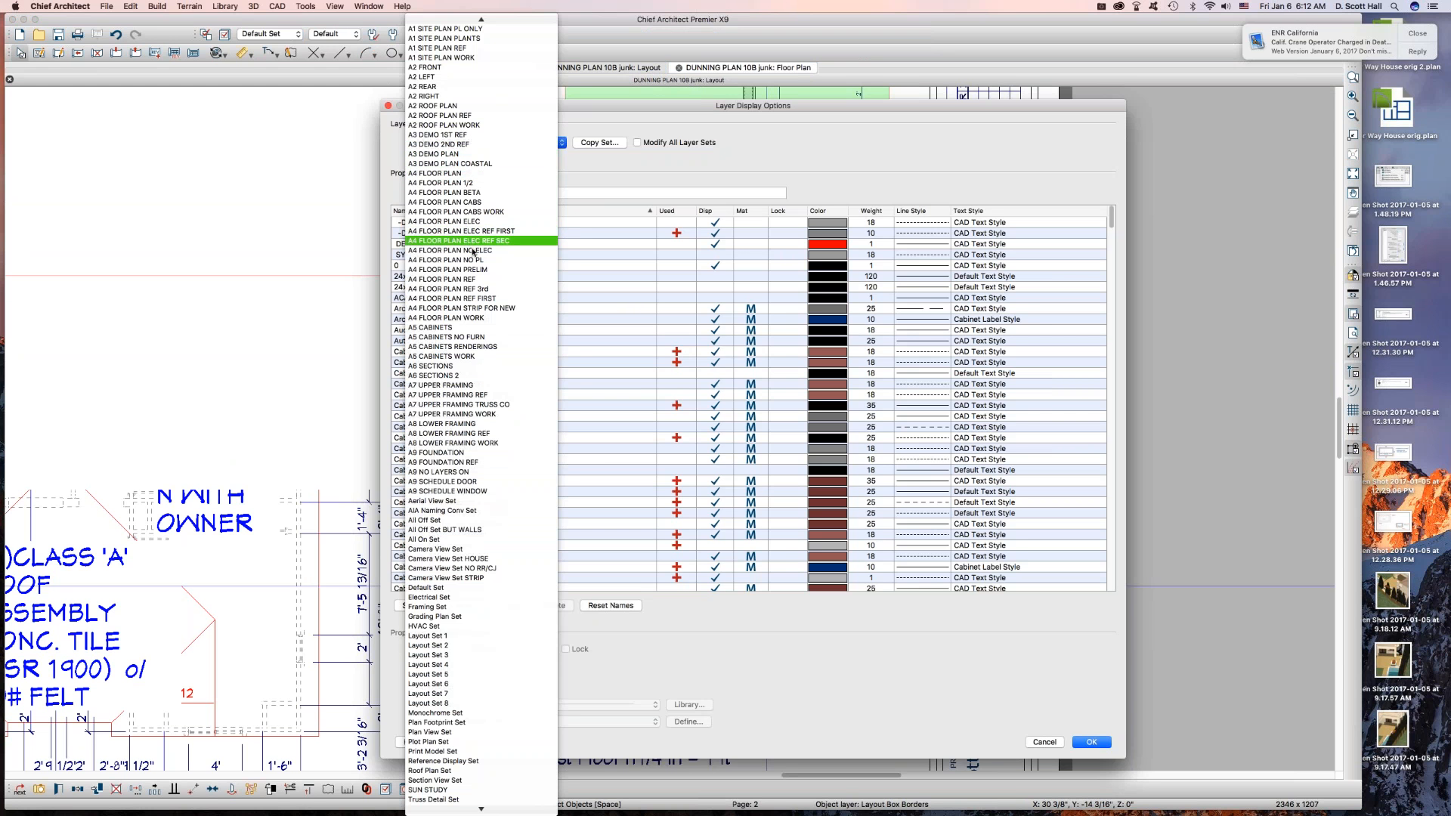
left_click(446, 183)
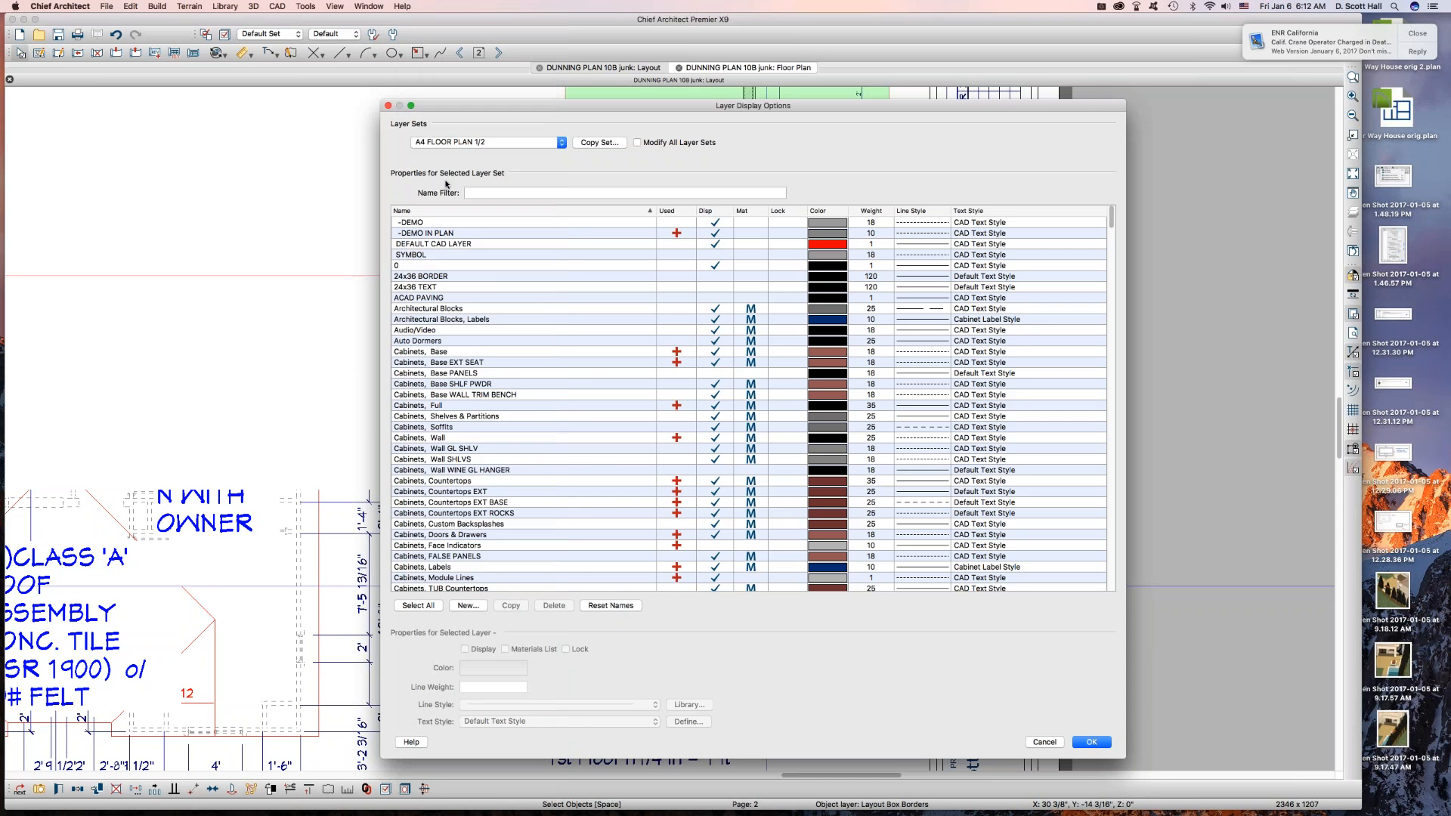
left_click(1091, 742)
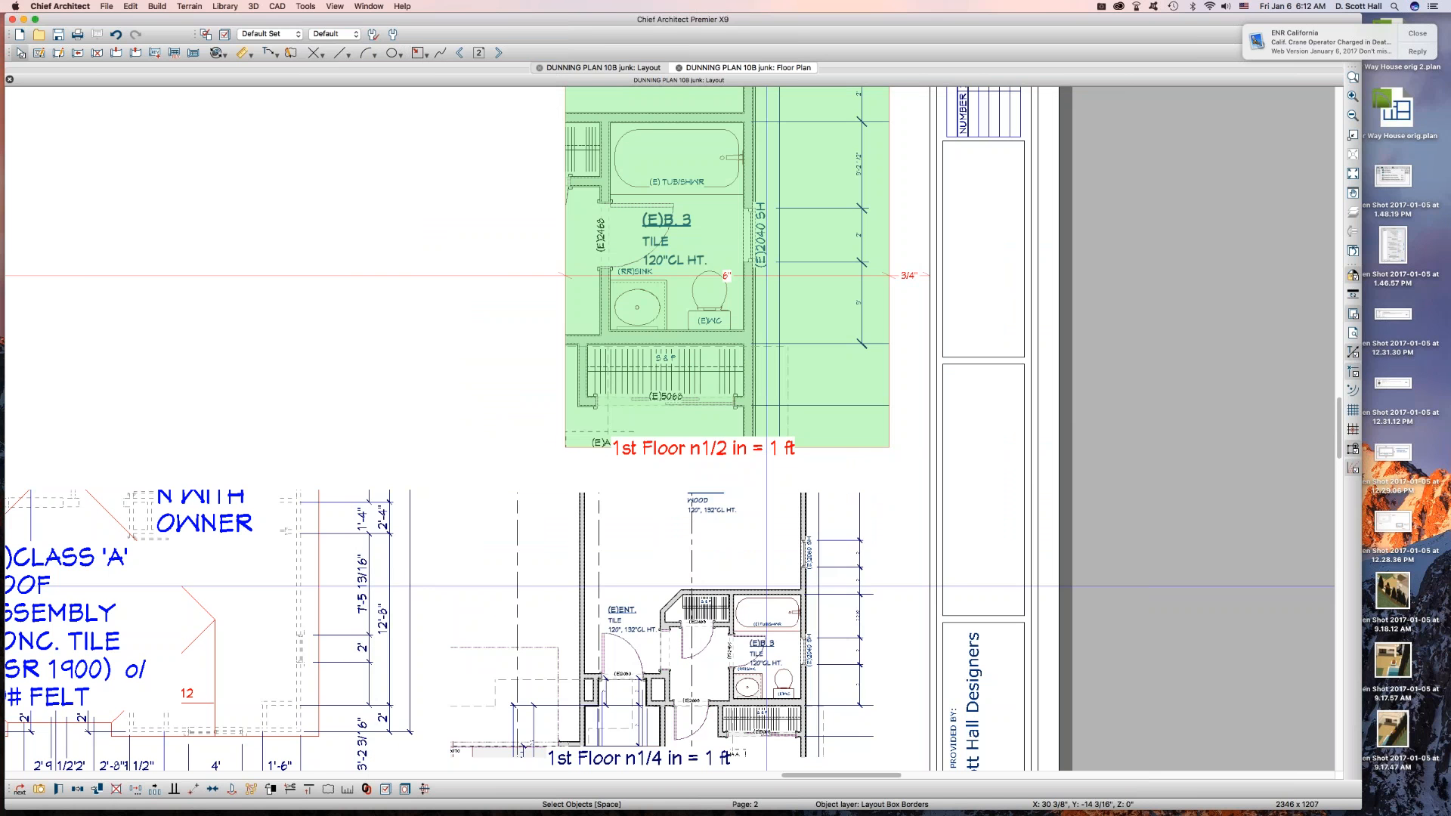
Open the layer display settings of the 1/2 in = 1 ft 1st Floor view and select the Fixtures, Labels layer.
right_click(684, 322)
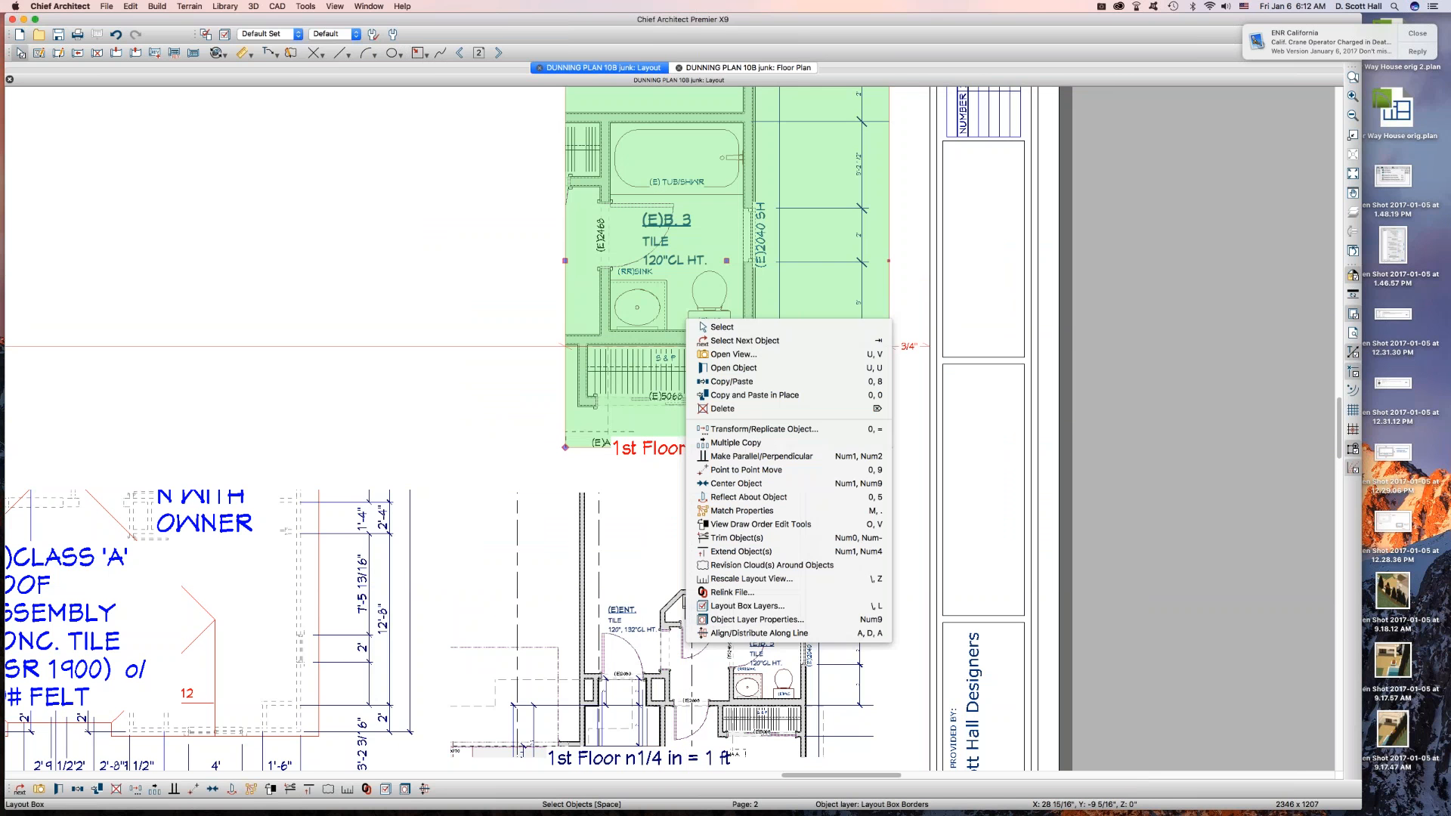
left_click(723, 607)
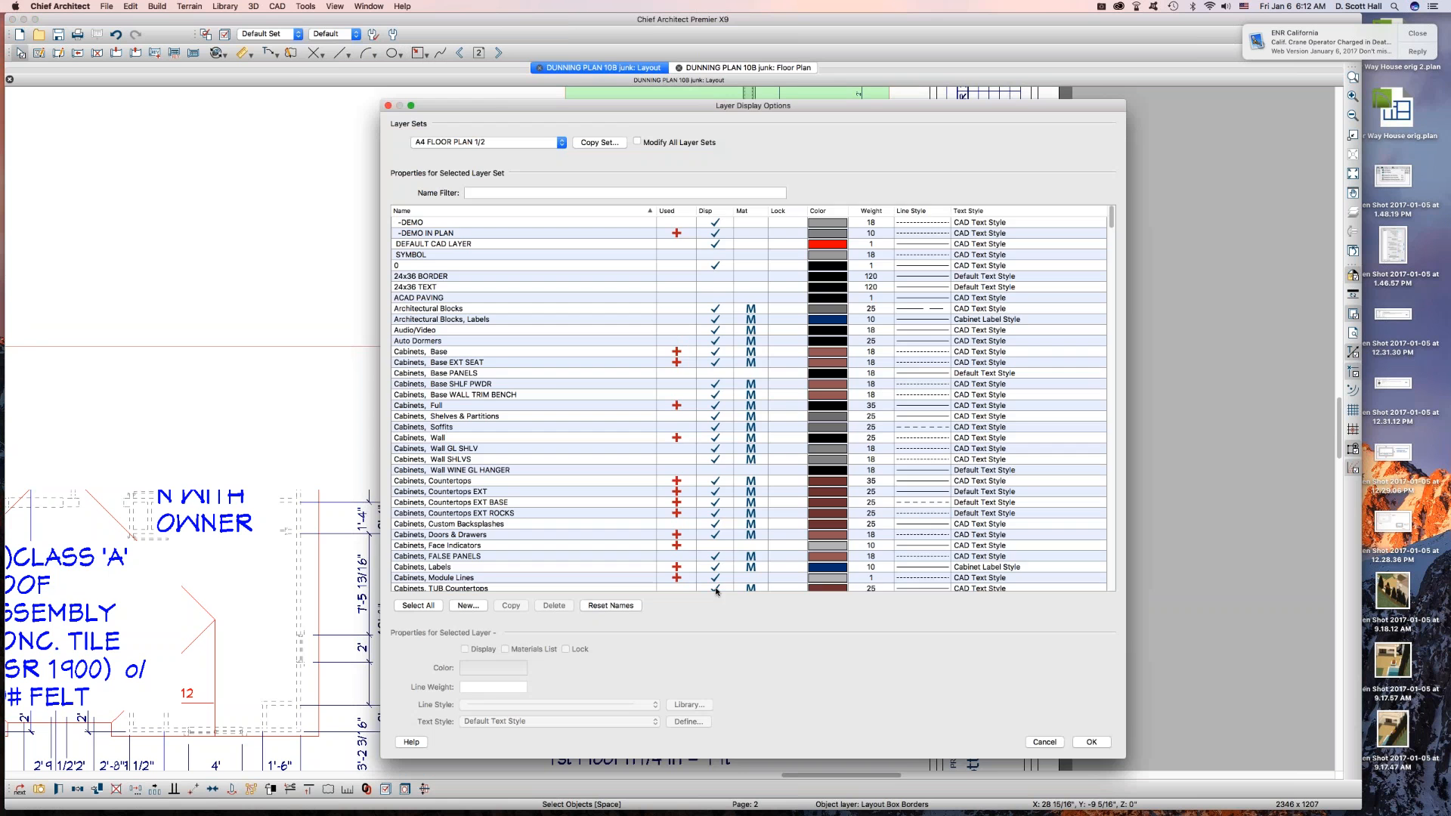
left_click(581, 470)
left_click(582, 556)
type("fix")
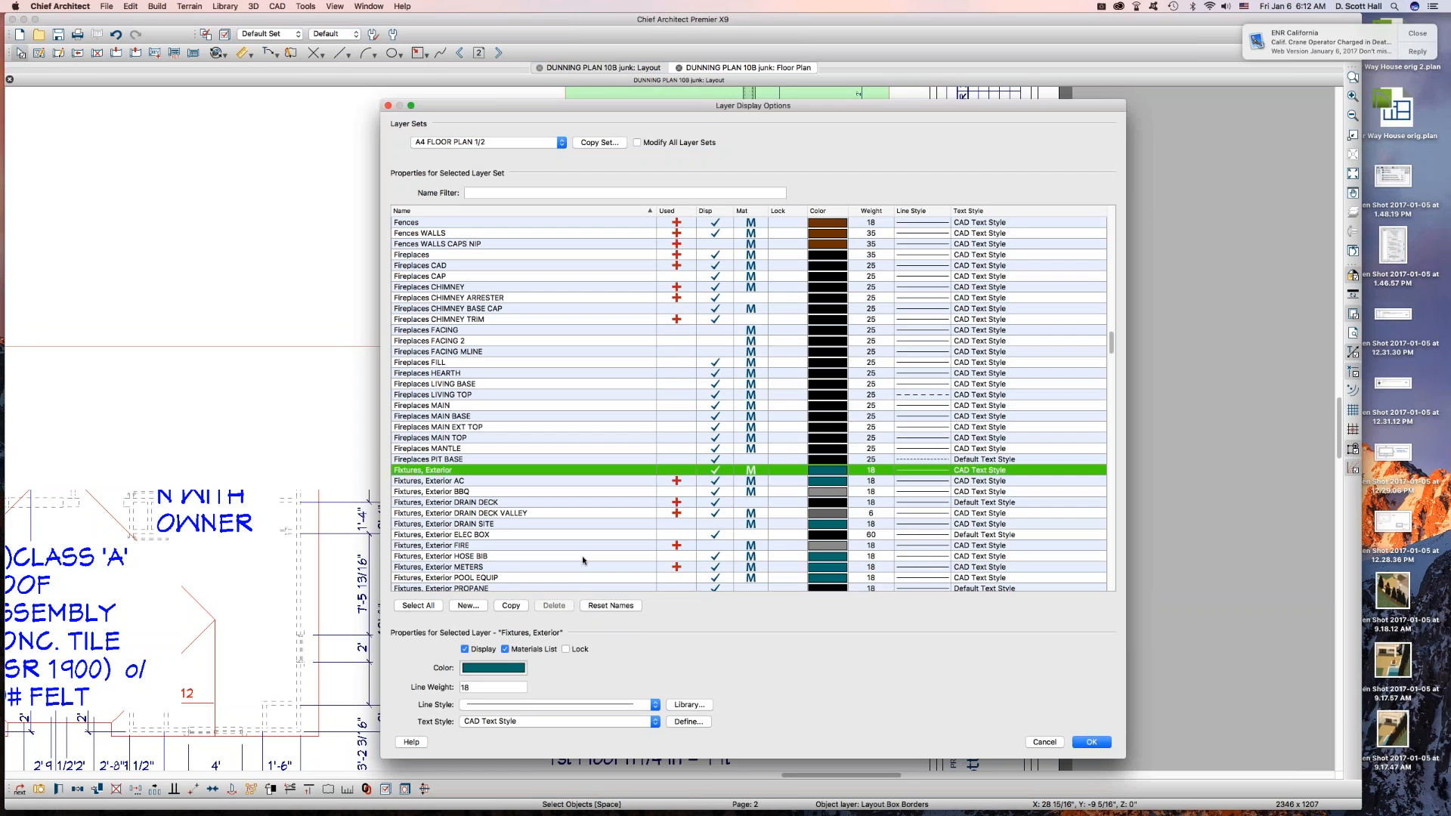
scroll(566, 469, "down", 10)
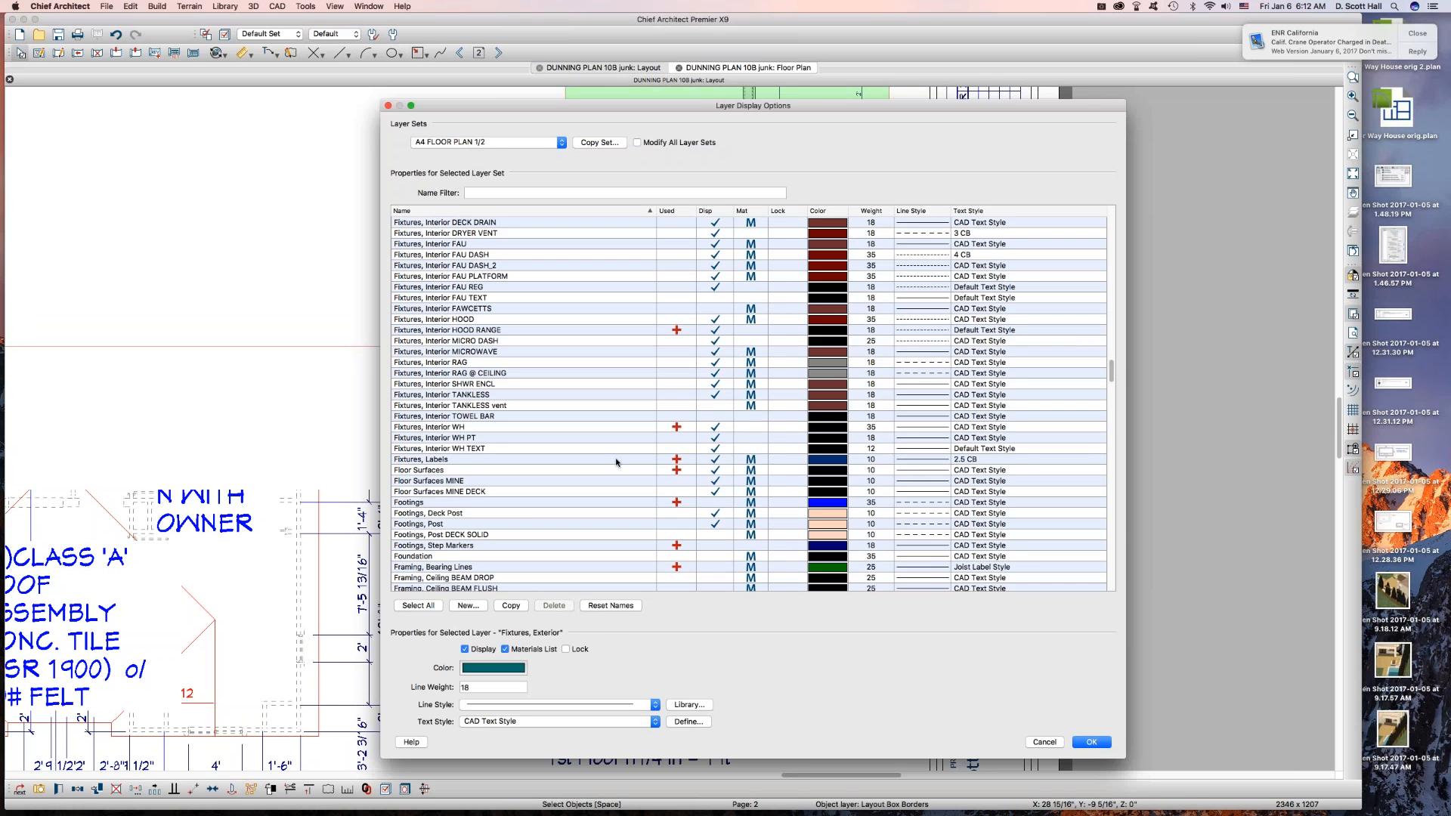
left_click(616, 460)
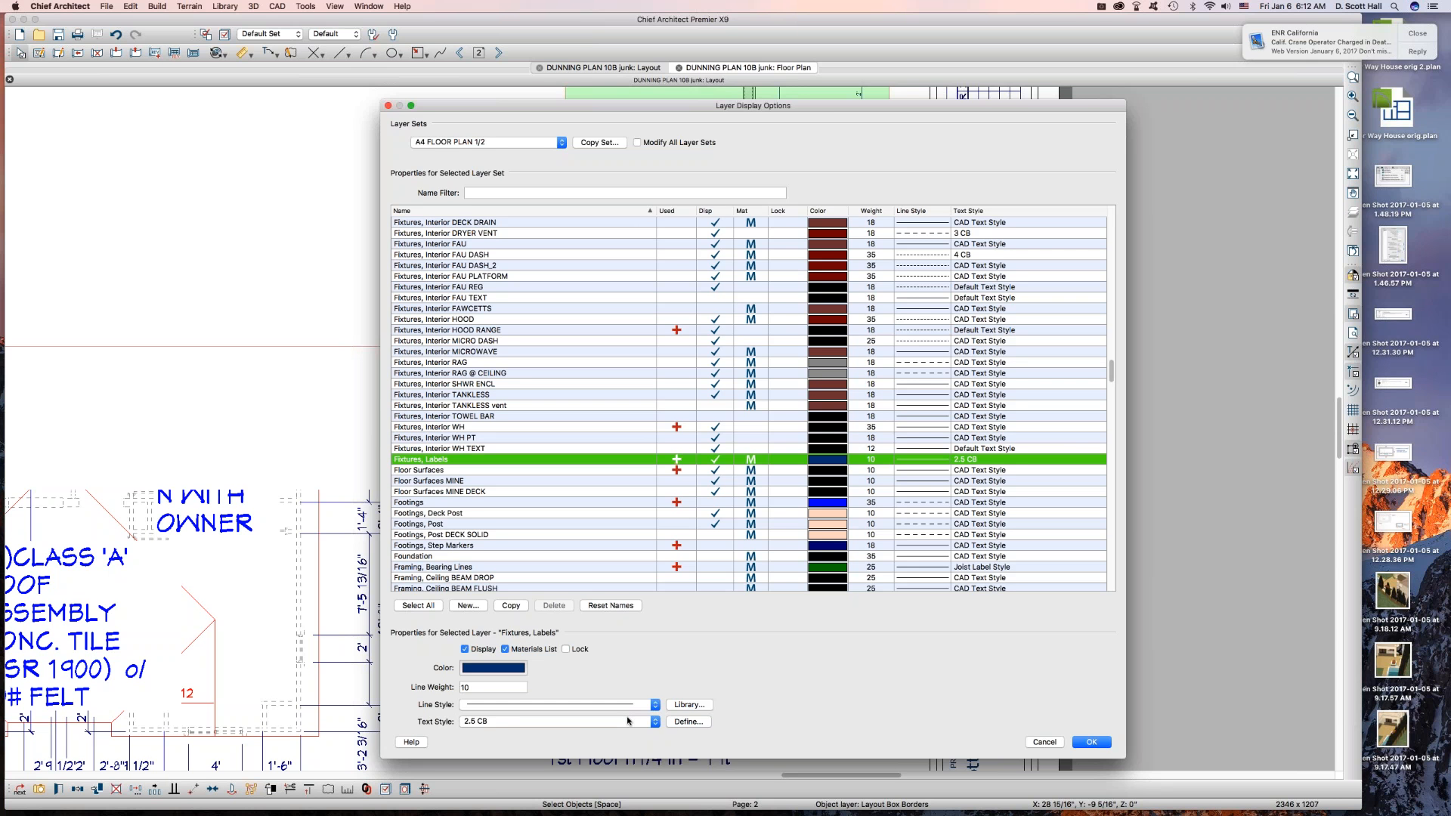
Copy the 2.5 CB text style as a new text style named 1.25 CB.
left_click(689, 721)
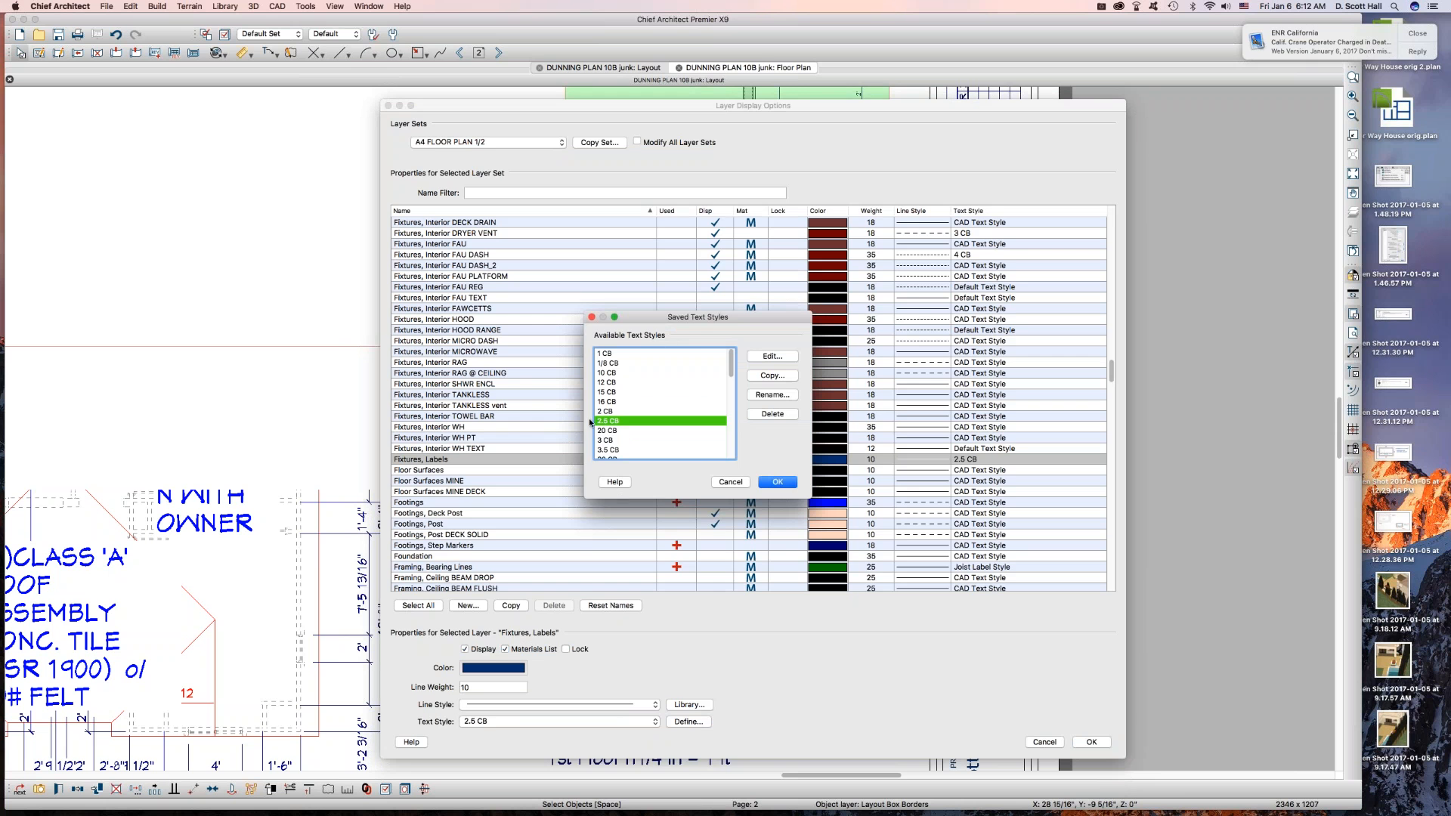
left_click(772, 375)
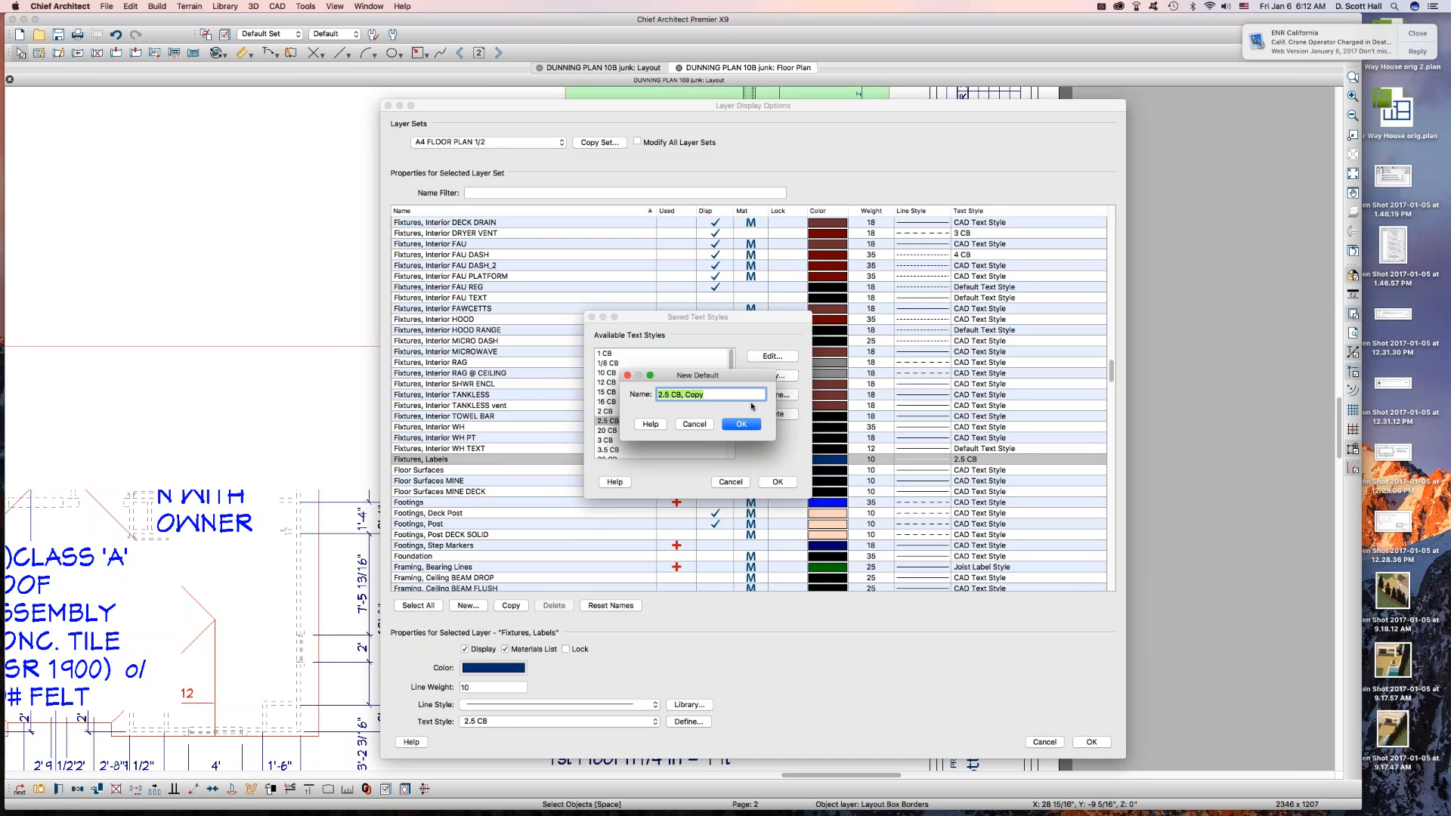
left_click_drag(669, 394, 637, 393)
type("1.25")
left_click_drag(684, 394, 744, 399)
key("BackSpace")
left_click(741, 424)
Set the 1.25 CB style's character height to 1.25 and assign the style to the Fixtures, Labels layer.
key("Tab")
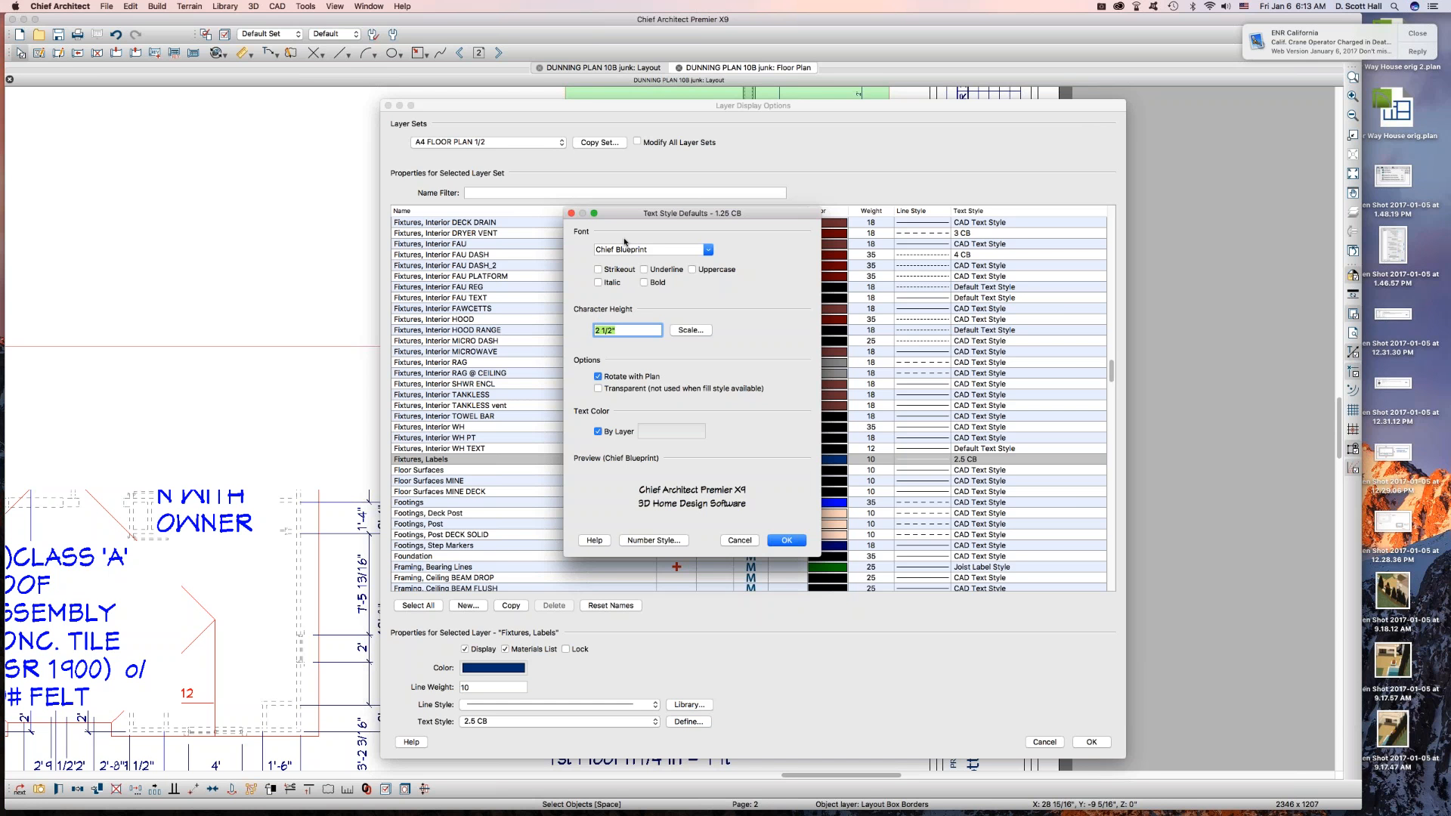
type("1.25")
left_click(786, 540)
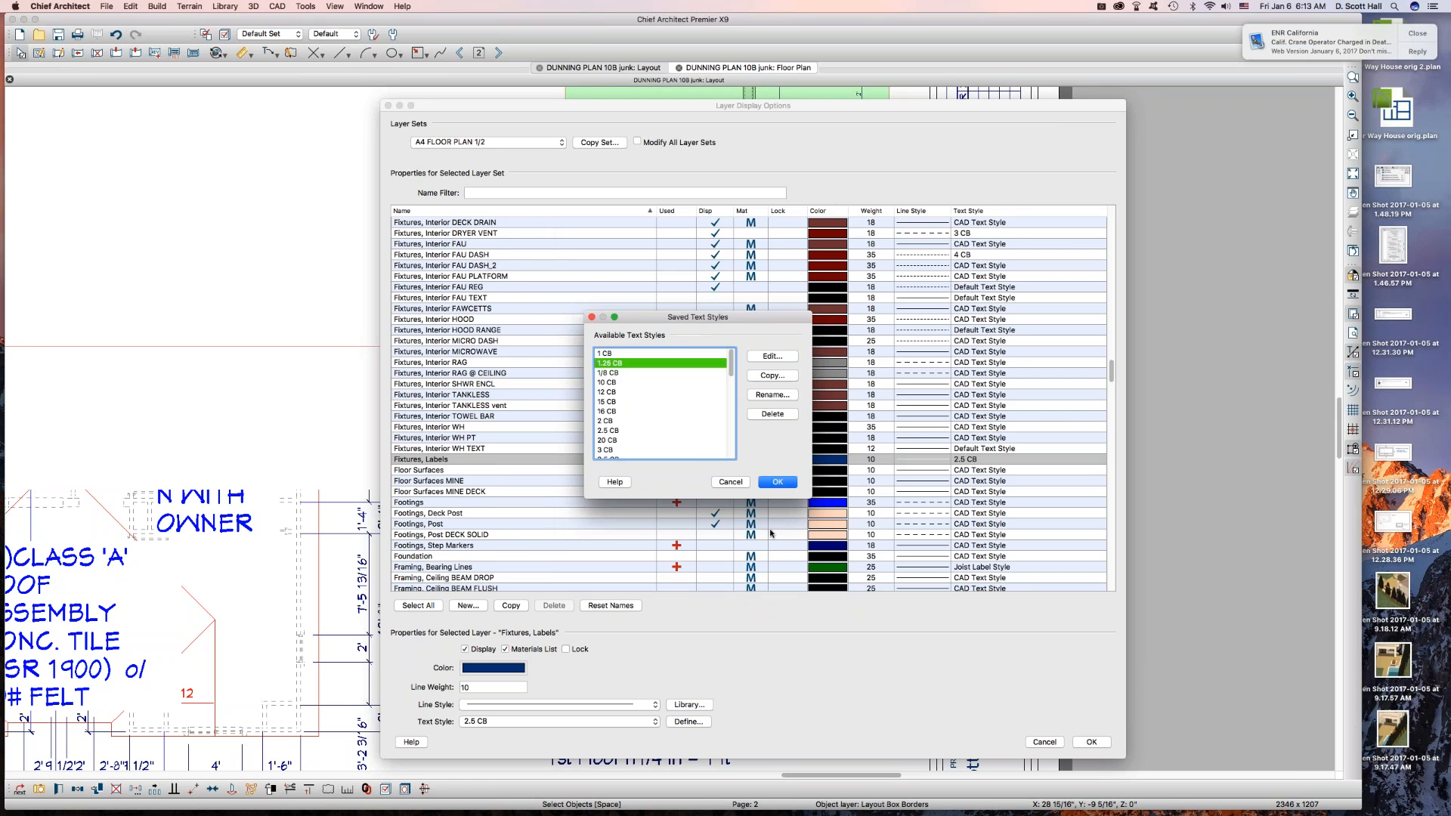
left_click(778, 482)
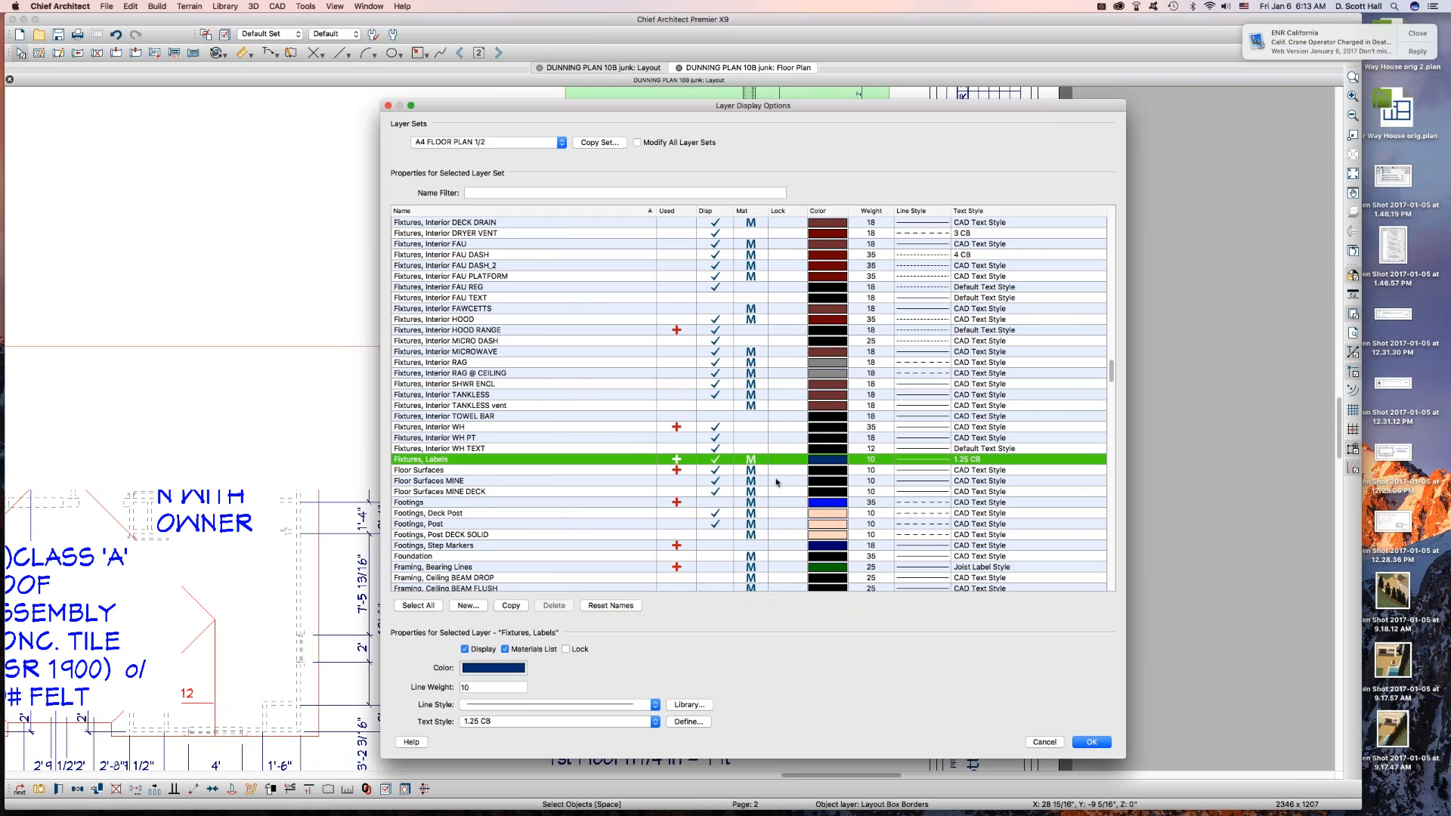
left_click(1090, 744)
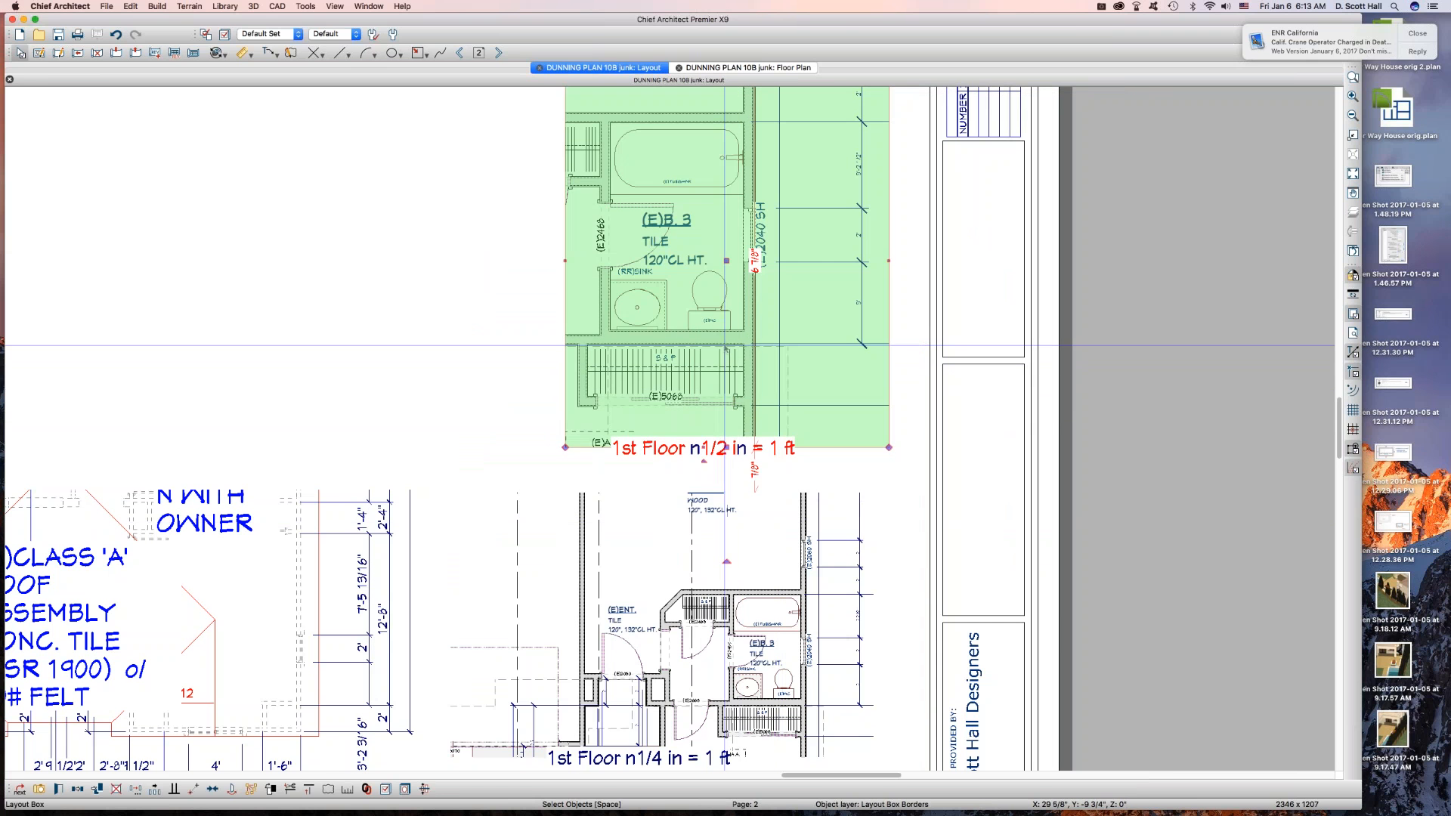
key("Escape")
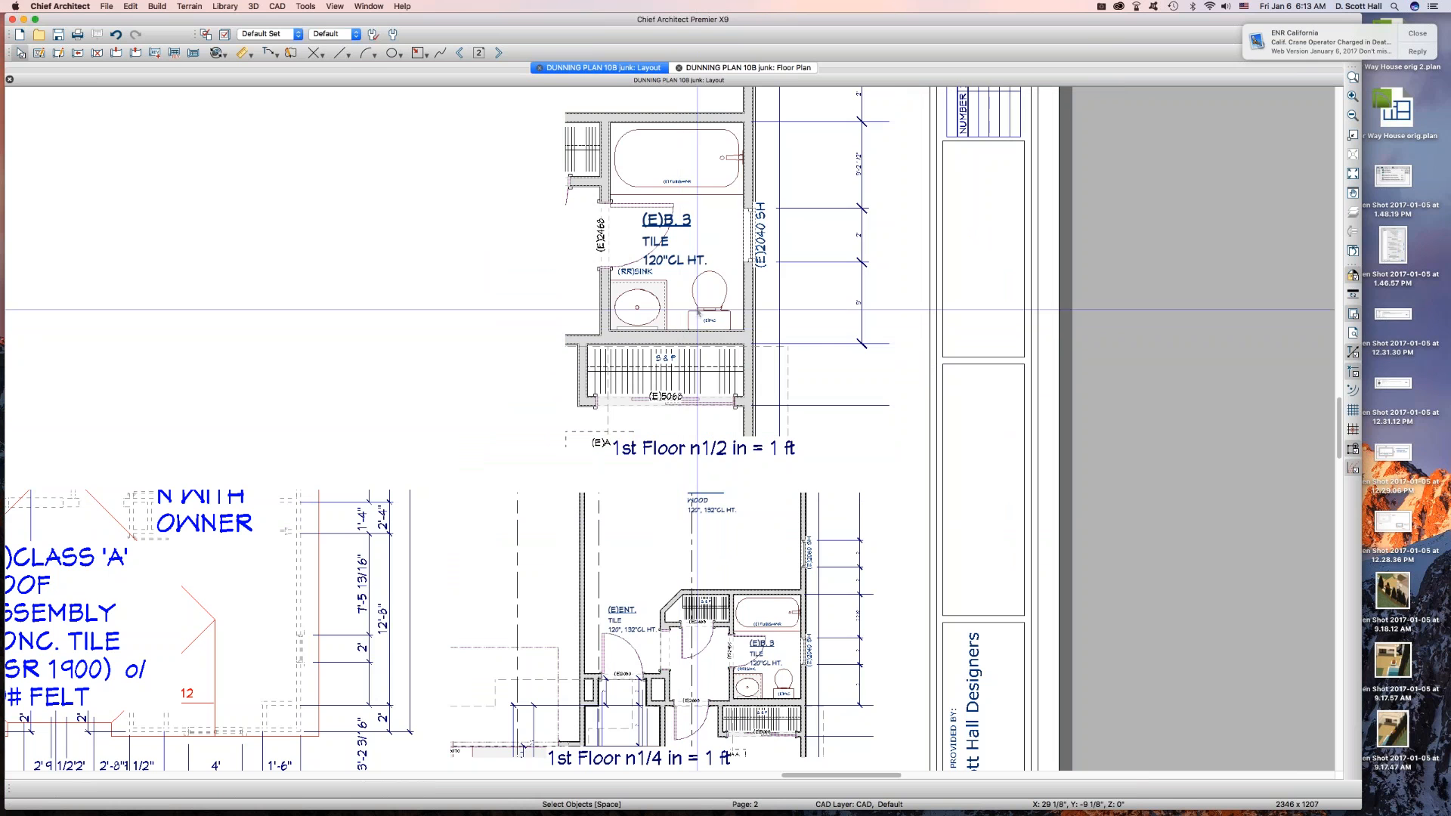
Examine the toilet's fixture label up close in the 1/2 in = 1 ft 1st Floor view.
left_click_drag(698, 310, 732, 344)
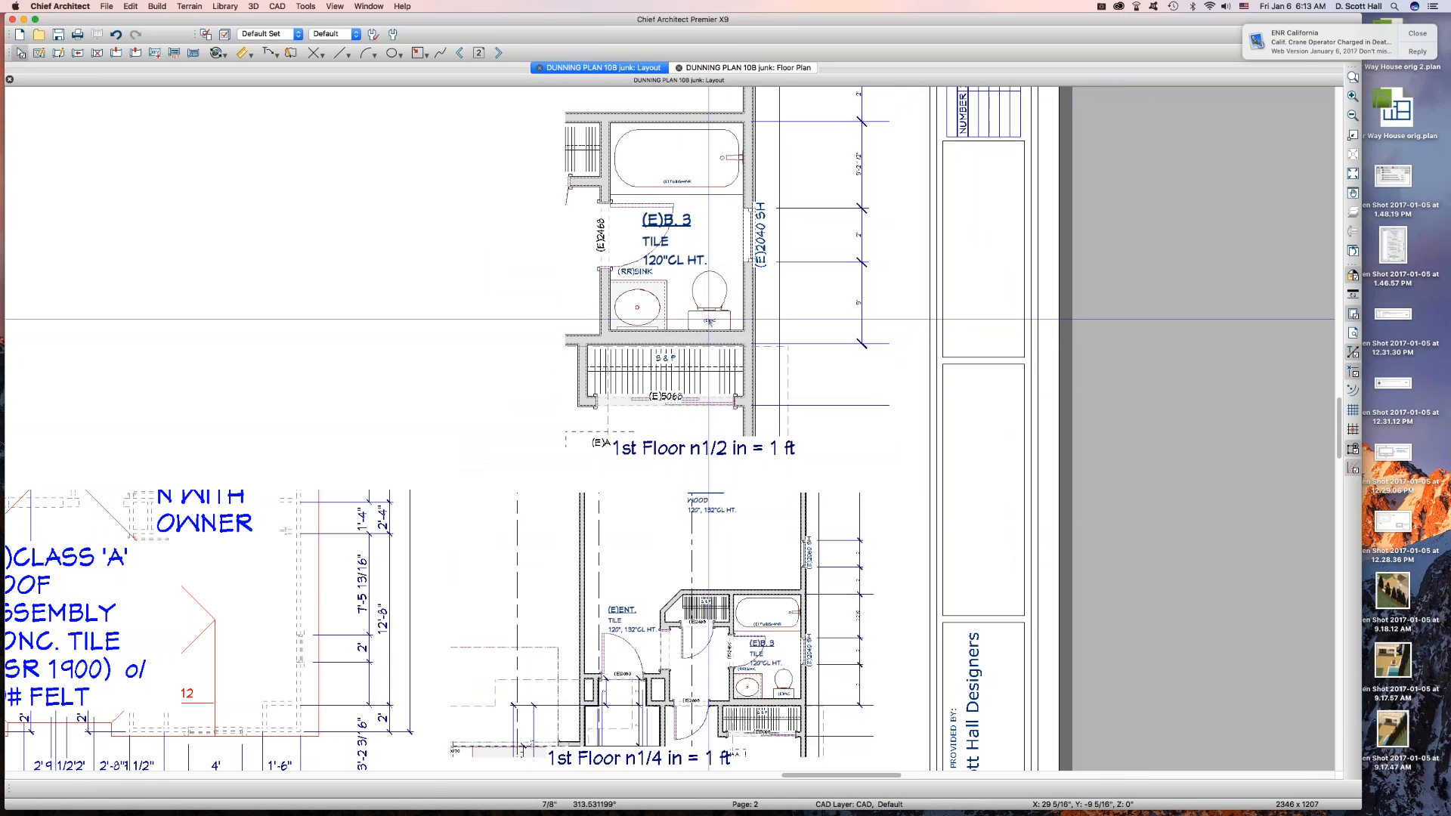
left_click(703, 320)
scroll(703, 321, "up", 5)
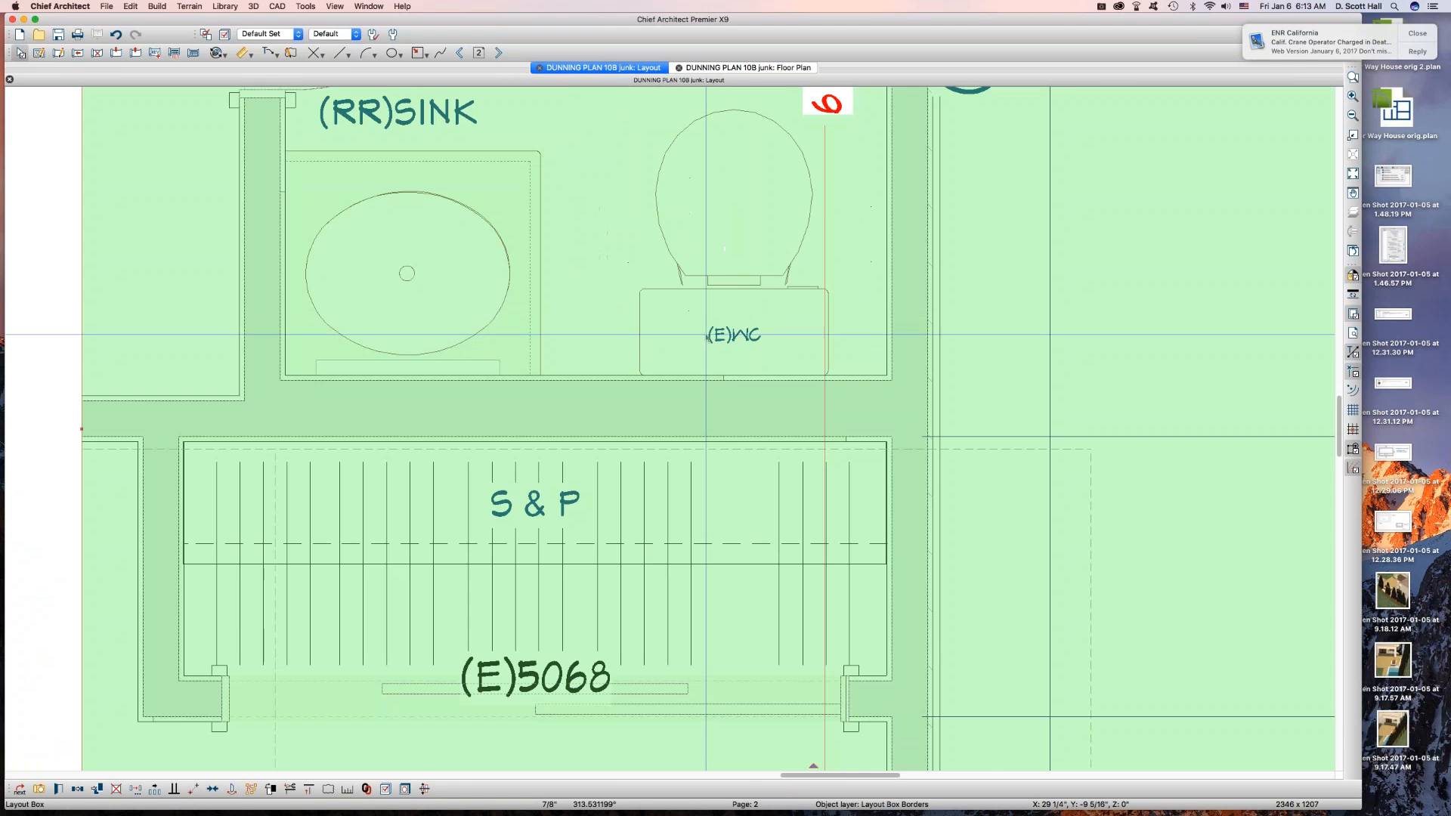
key("Escape")
left_click_drag(707, 321, 815, 370)
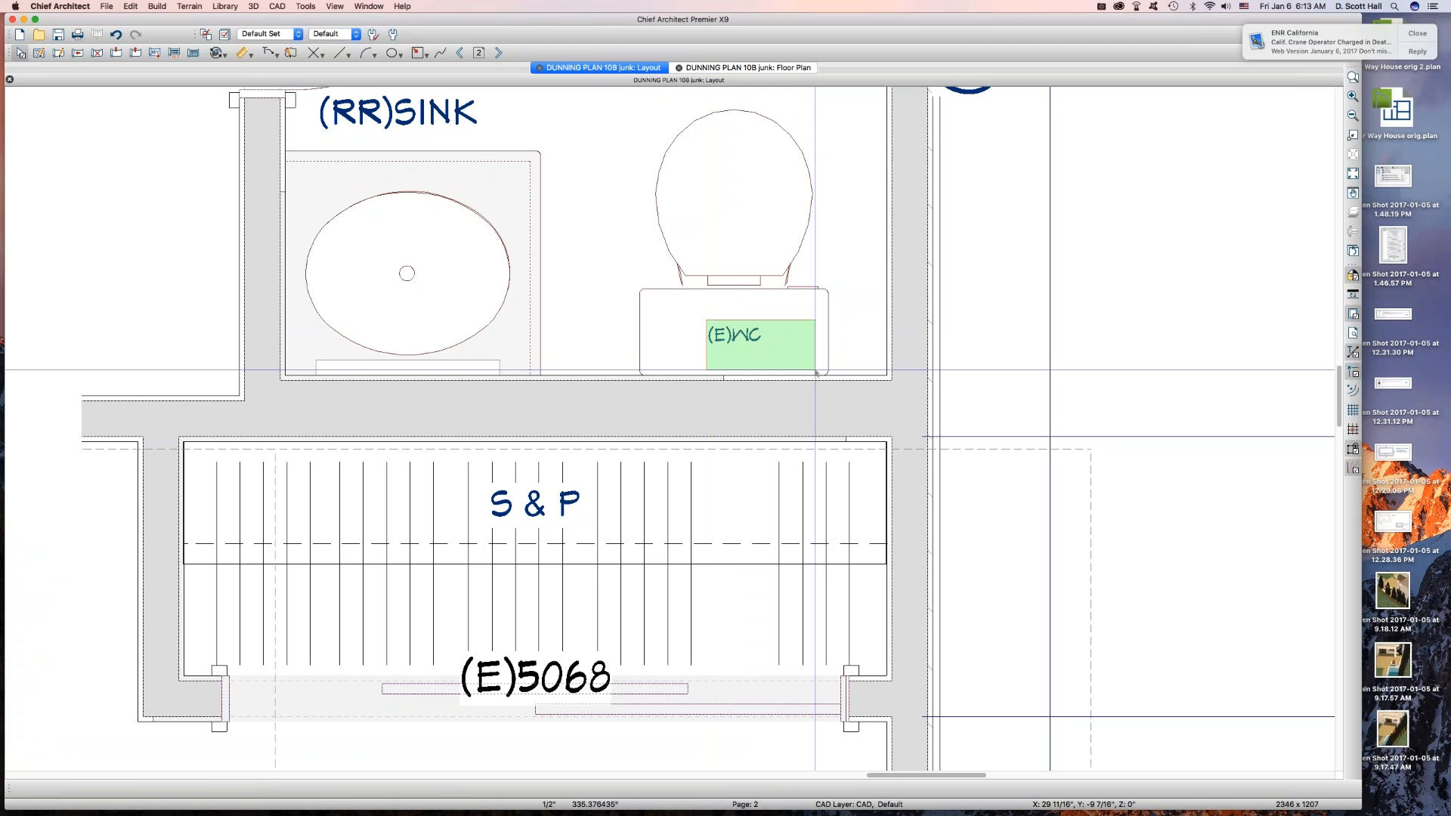
left_click_drag(815, 370, 815, 371)
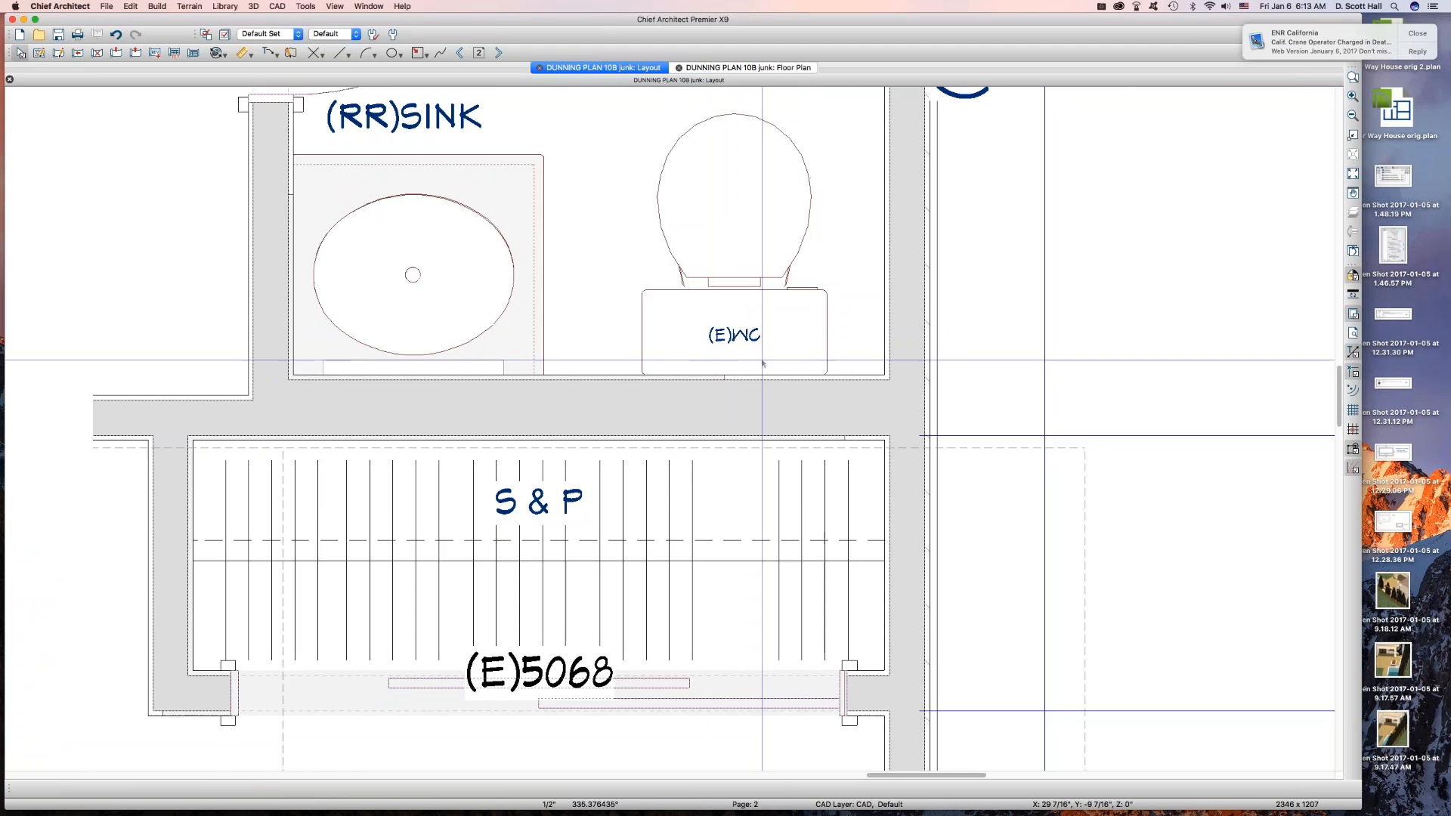
scroll(815, 371, "down", 5)
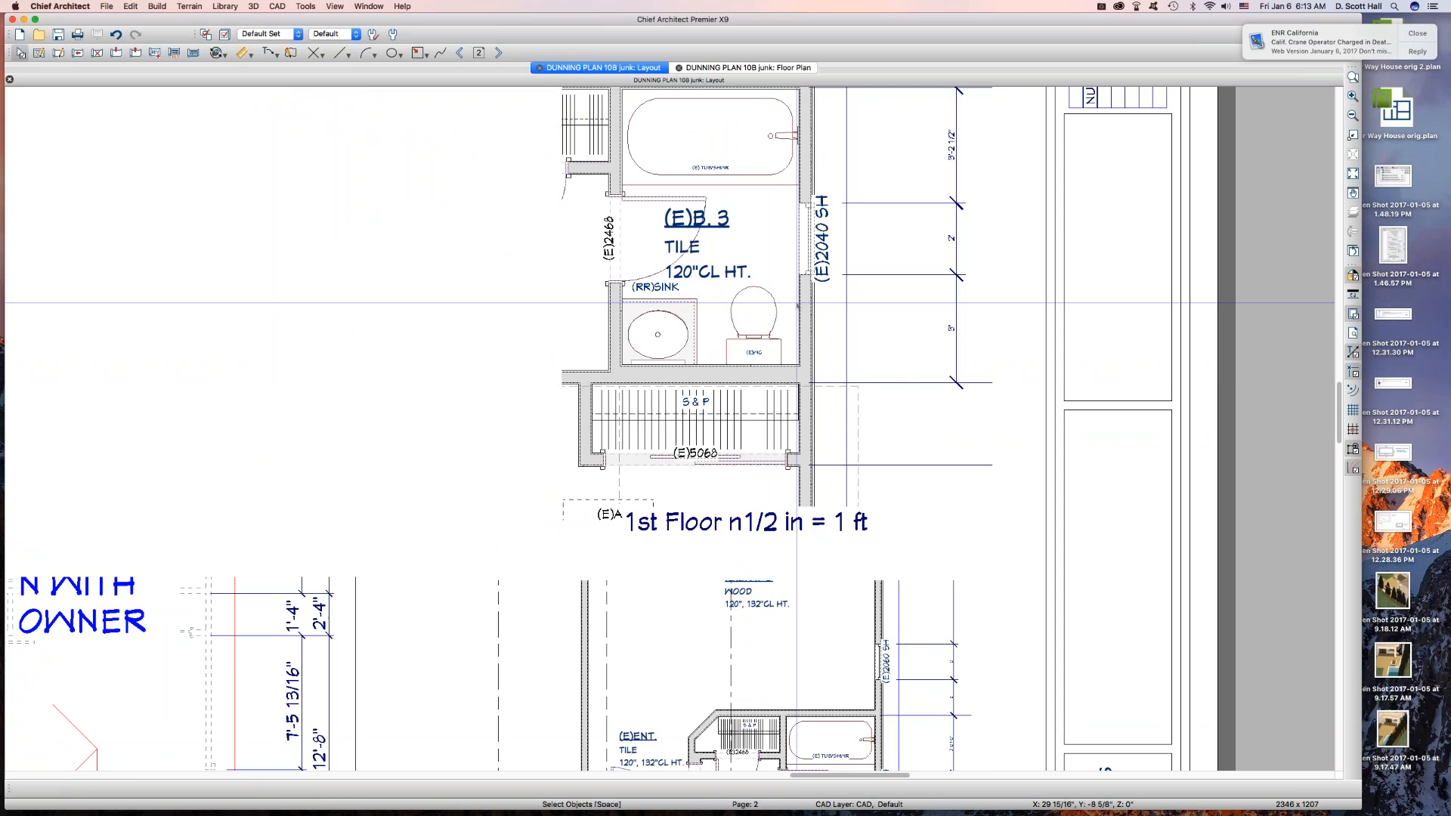
Reopen the layer display settings of the 1/2 in = 1 ft 1st Floor view and select the Windows, Labels layer.
right_click(732, 240)
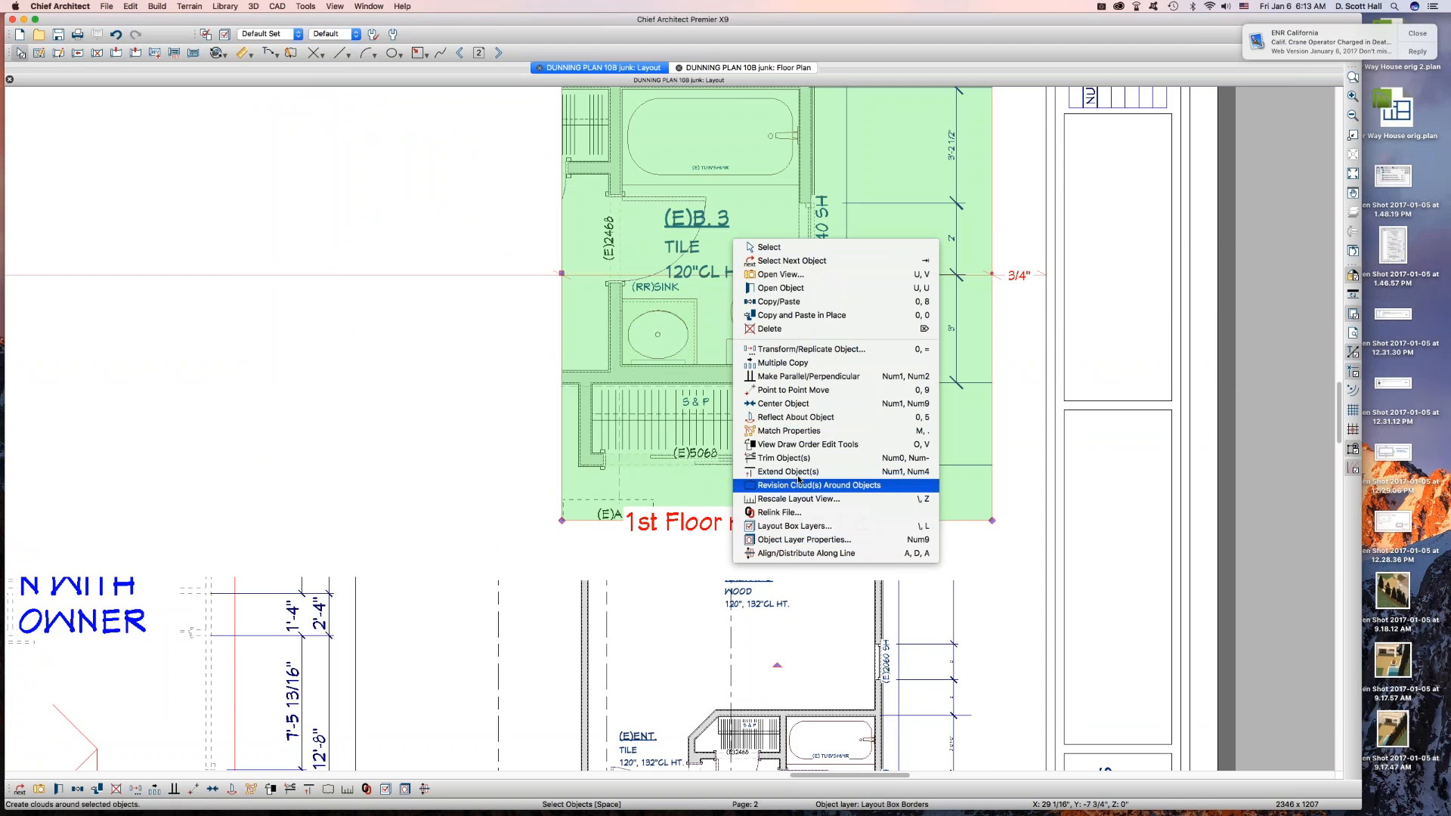
left_click(778, 526)
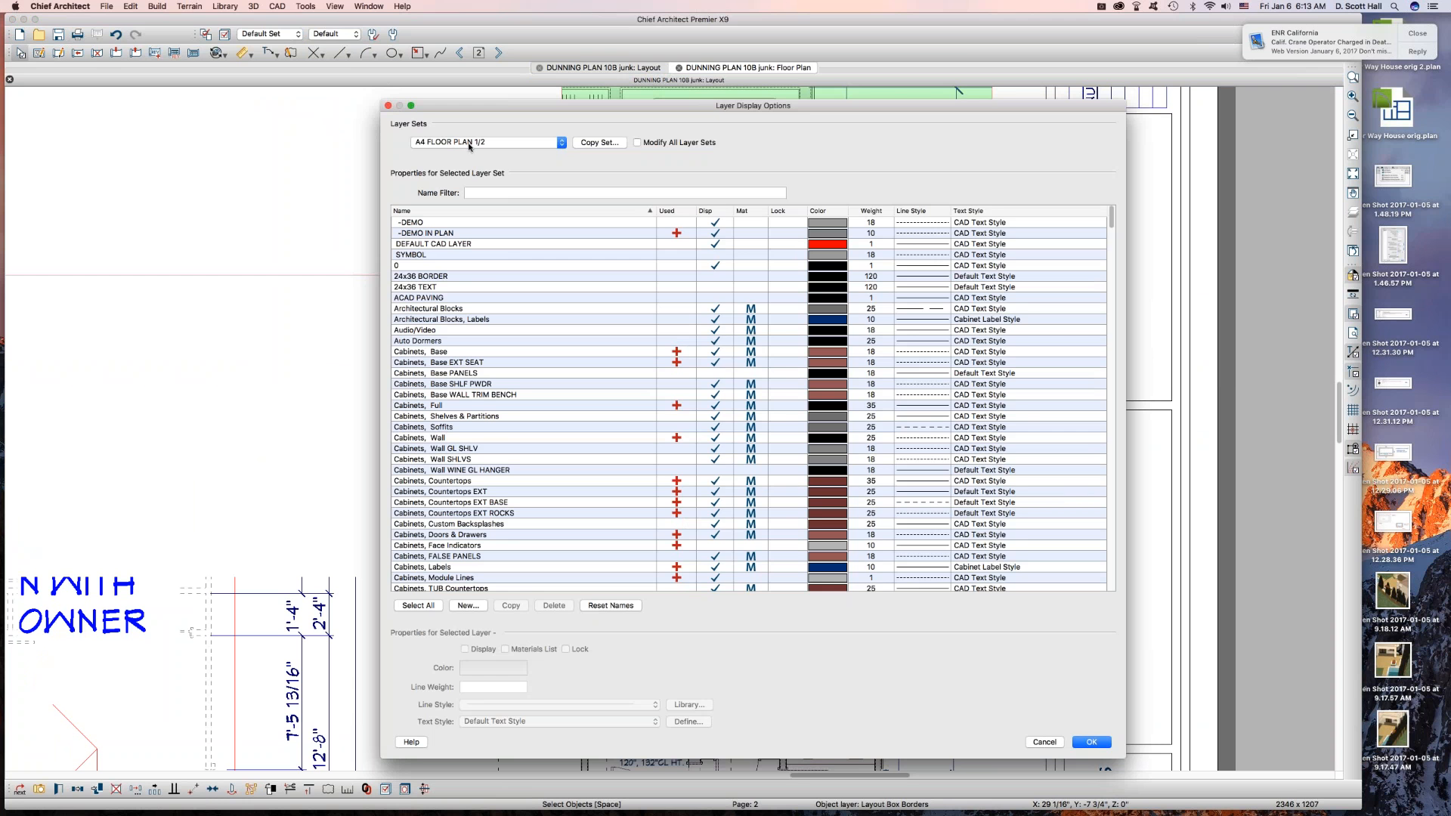
left_click(595, 331)
left_click(618, 365)
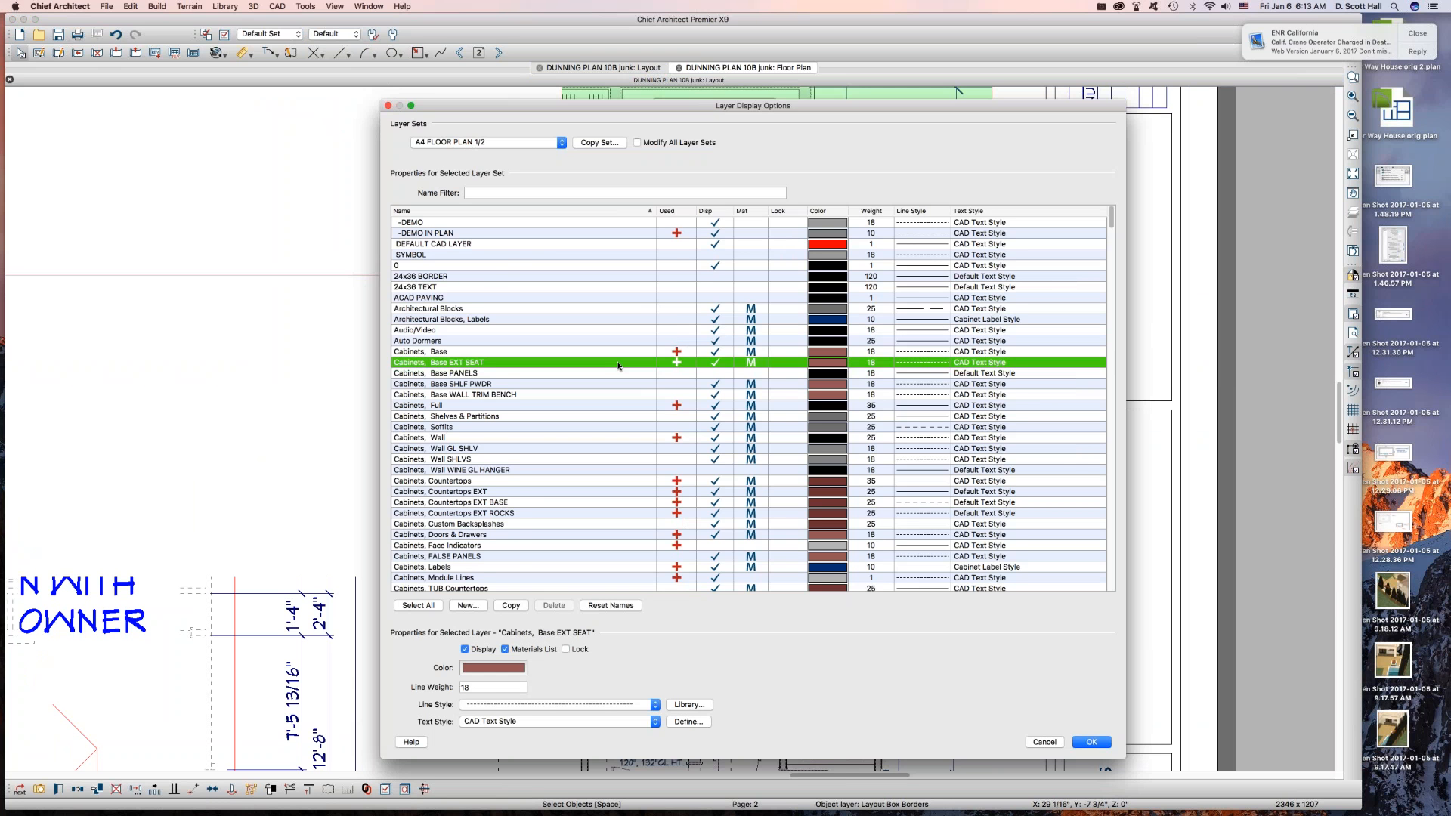
key("w")
key("i")
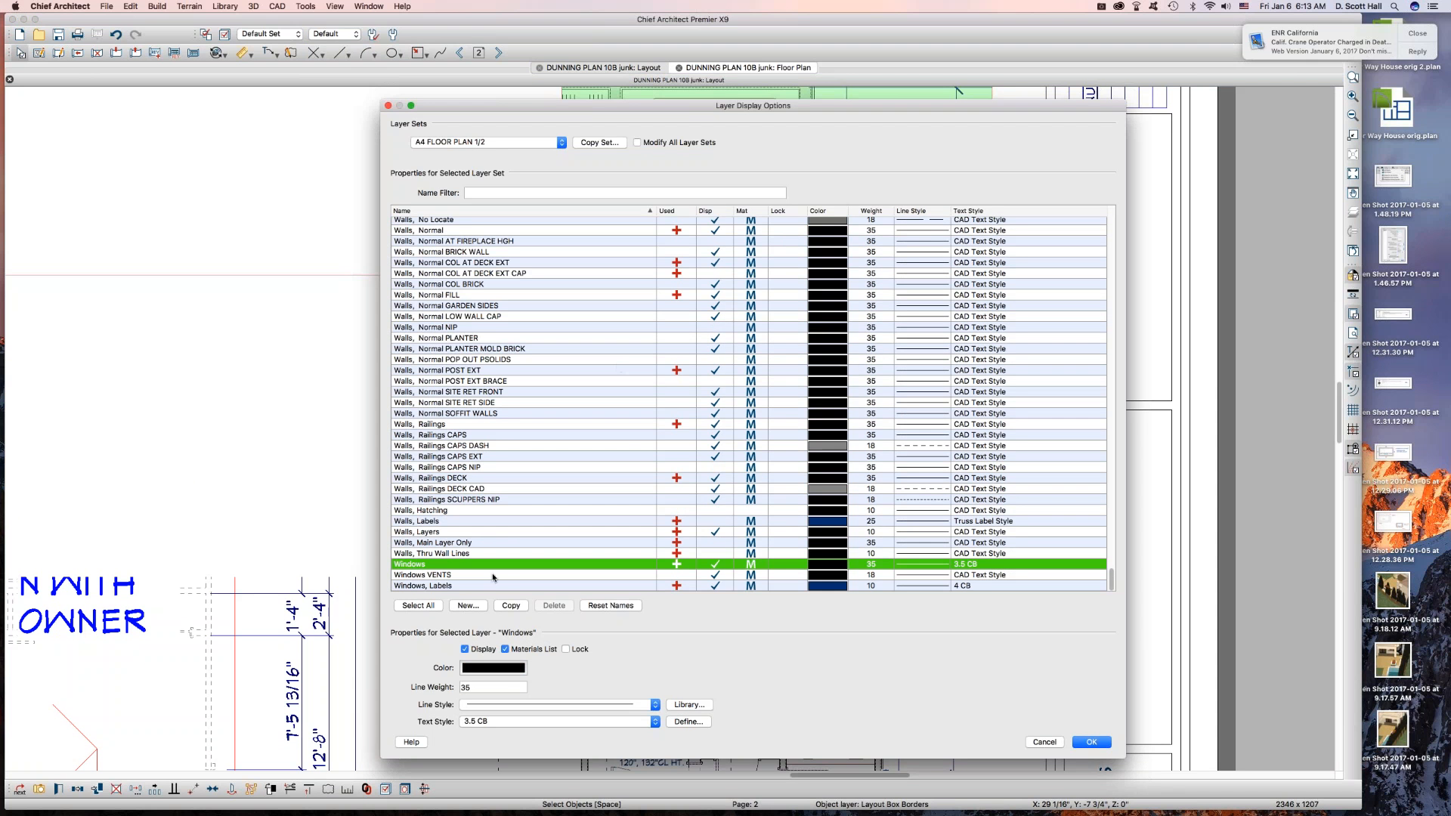
left_click(550, 587)
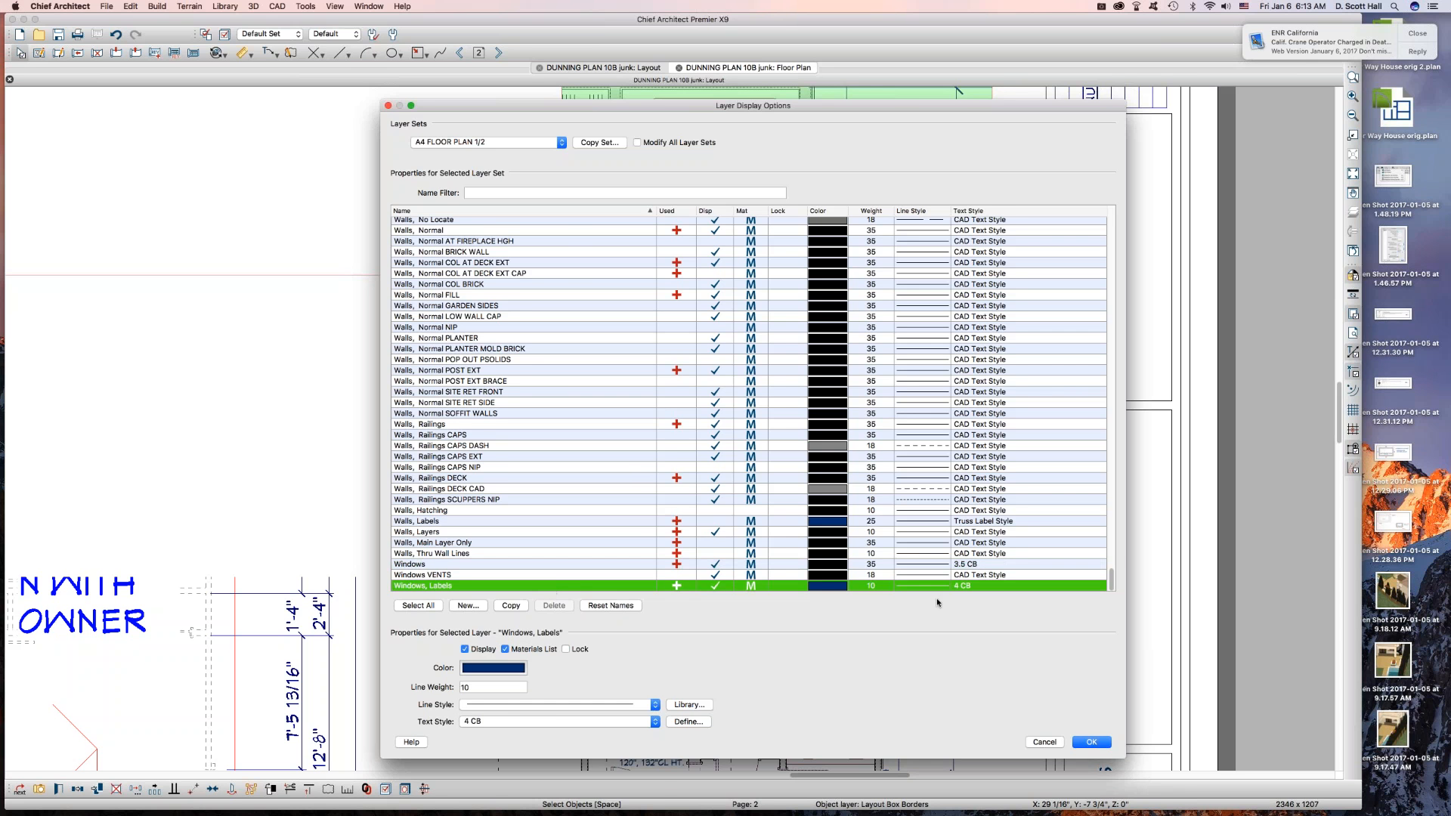
Assign the 2 CB text style to the Windows, Labels layer in the A4 FLOOR PLAN 1/2 layer set.
left_click(514, 722)
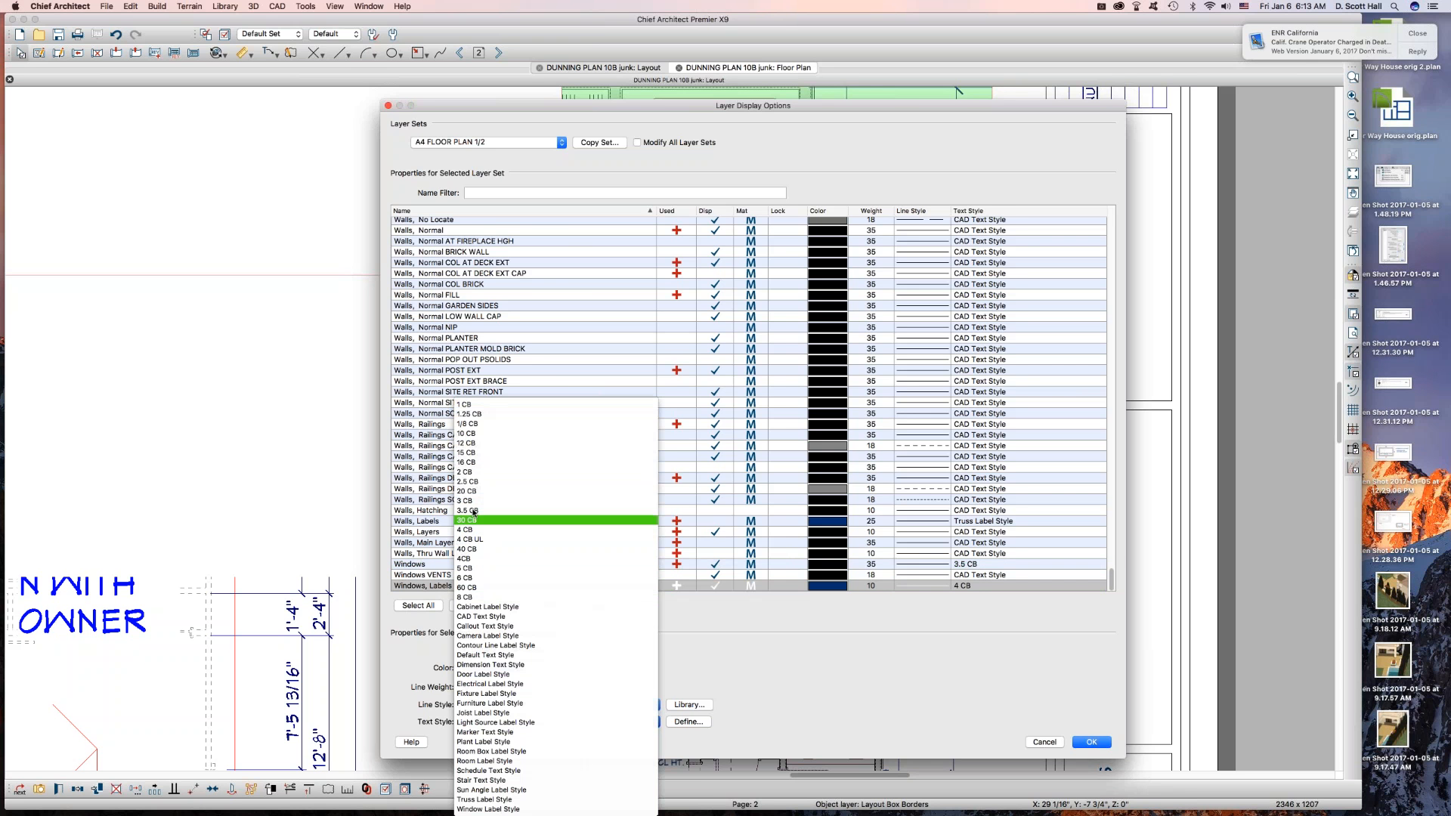
left_click(480, 473)
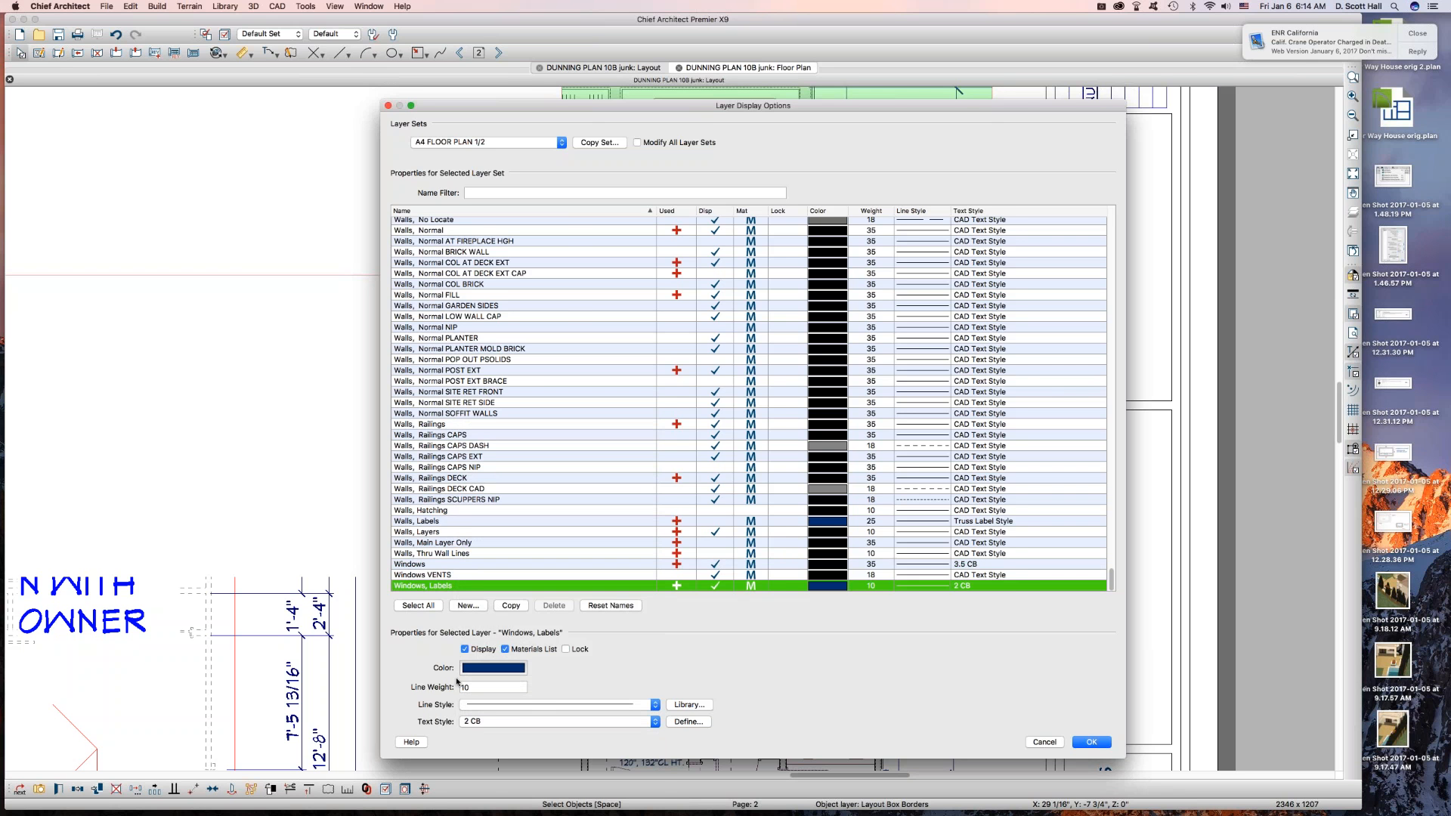
left_click(492, 721)
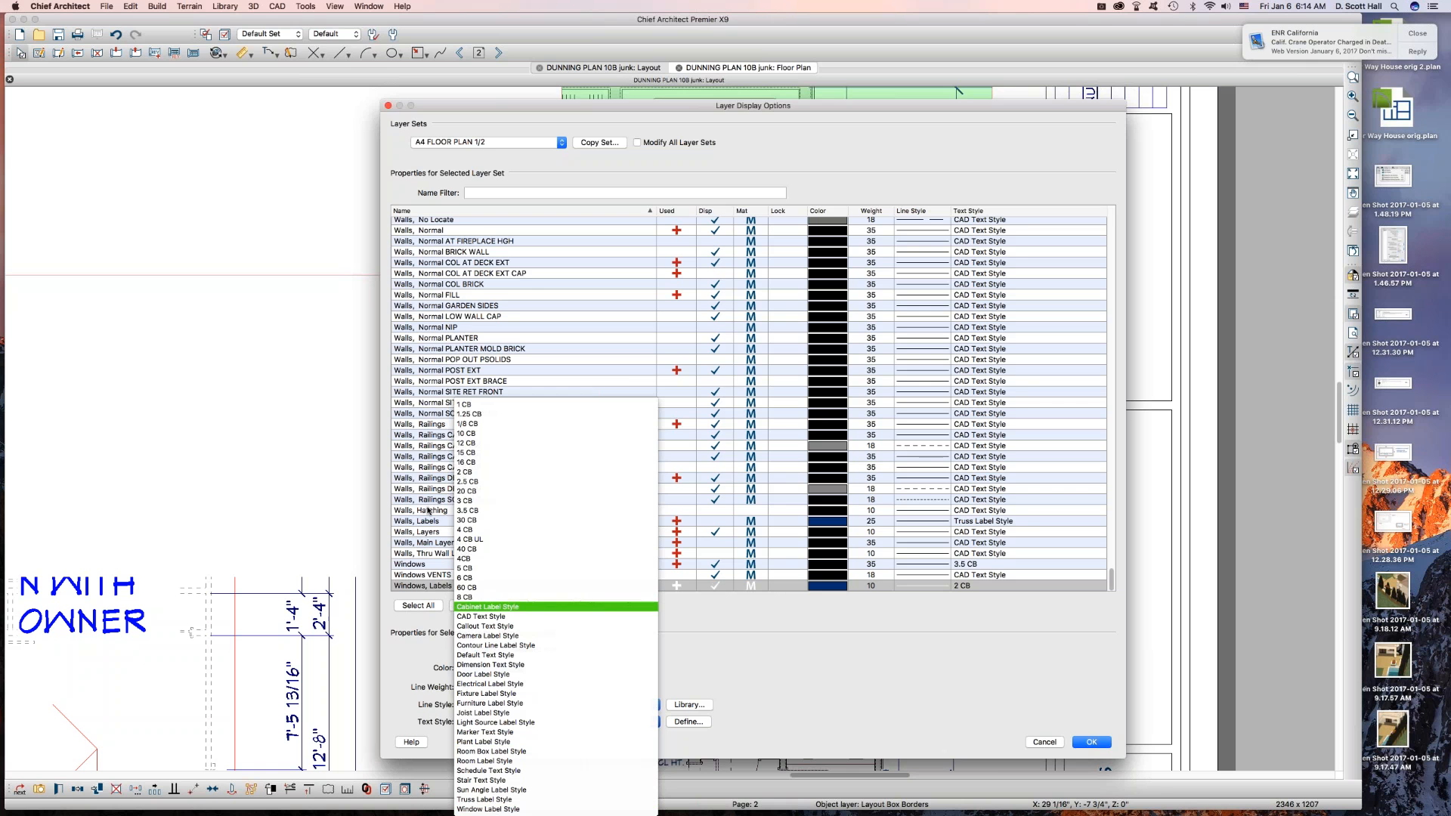
key("c")
key("Return")
left_click(1090, 742)
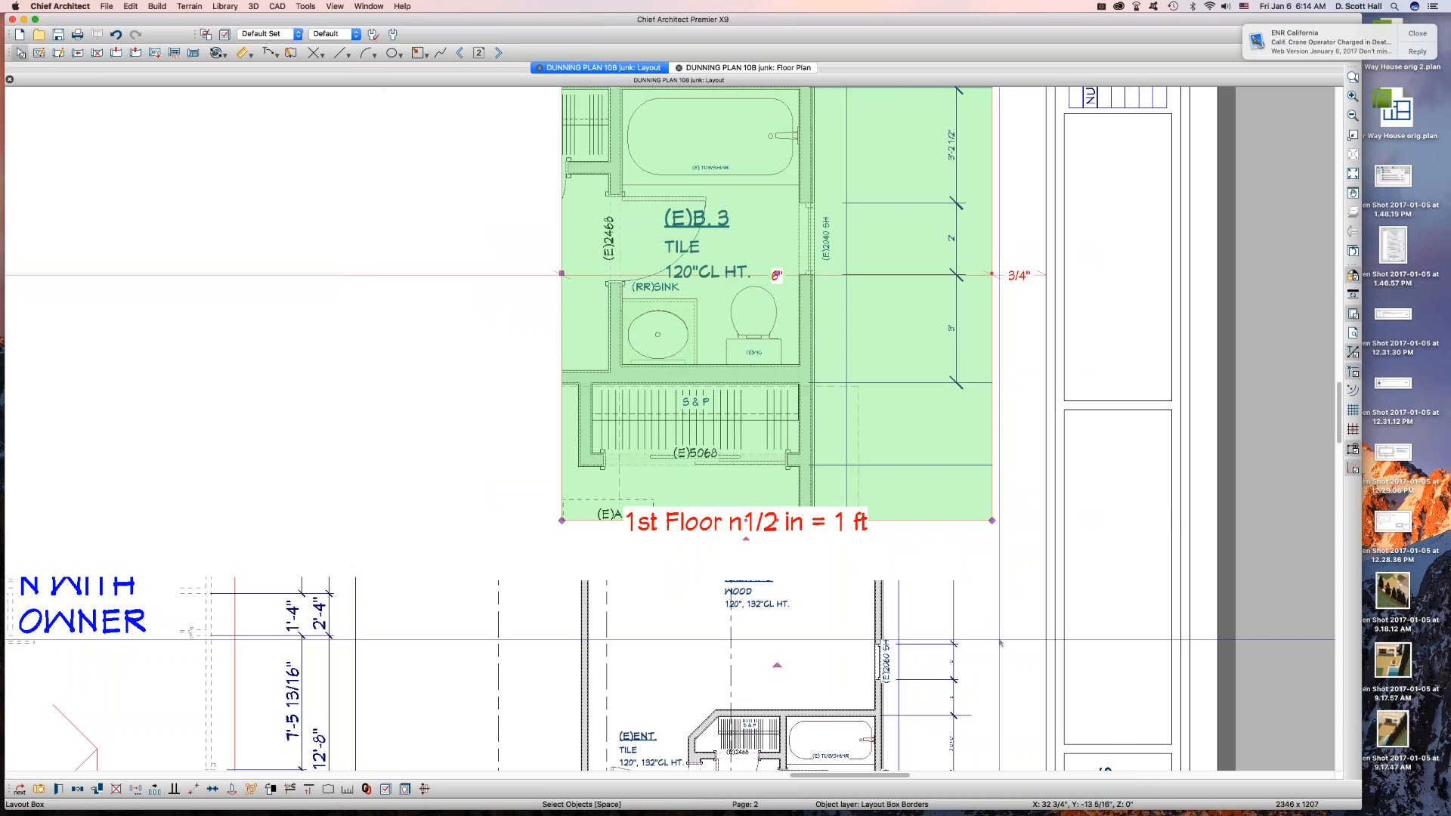
key("Escape")
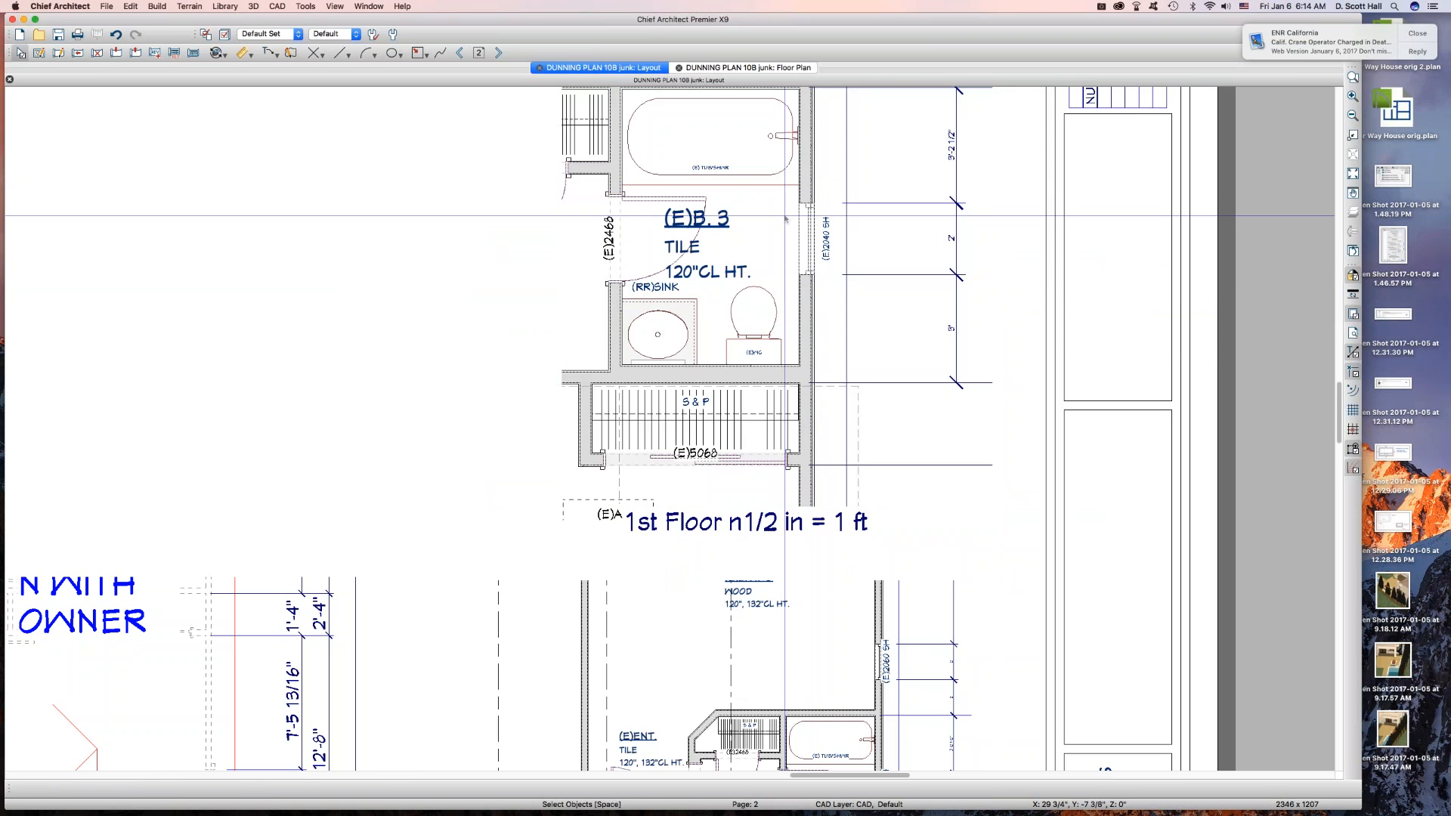
Compare the label sizes of the 1st Floor views scaled at 1/2, 1/4 and 1/8 in = 1 ft.
left_click_drag(769, 182, 935, 352)
left_click_drag(840, 596, 961, 709)
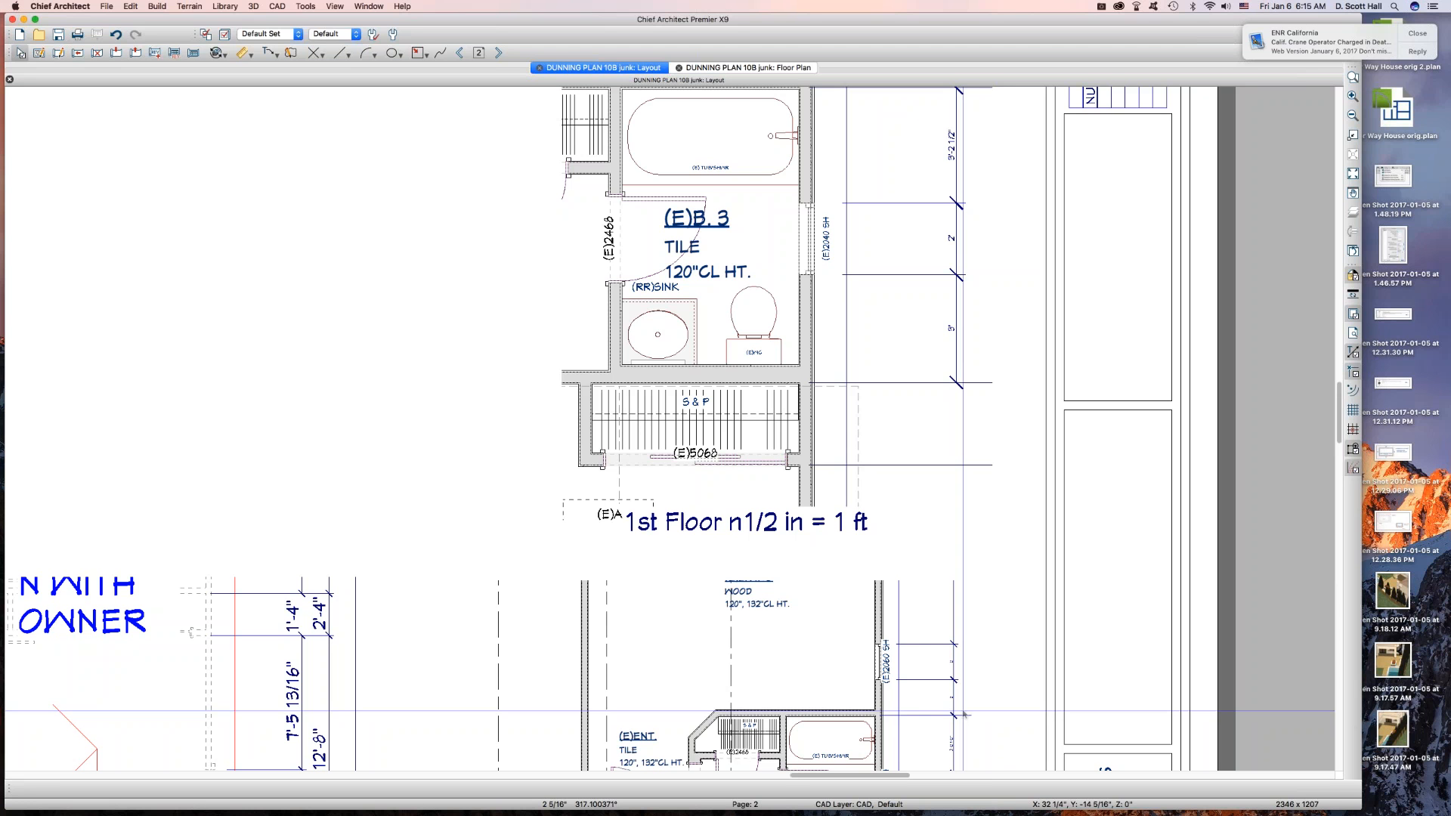
scroll(792, 606, "down", 3)
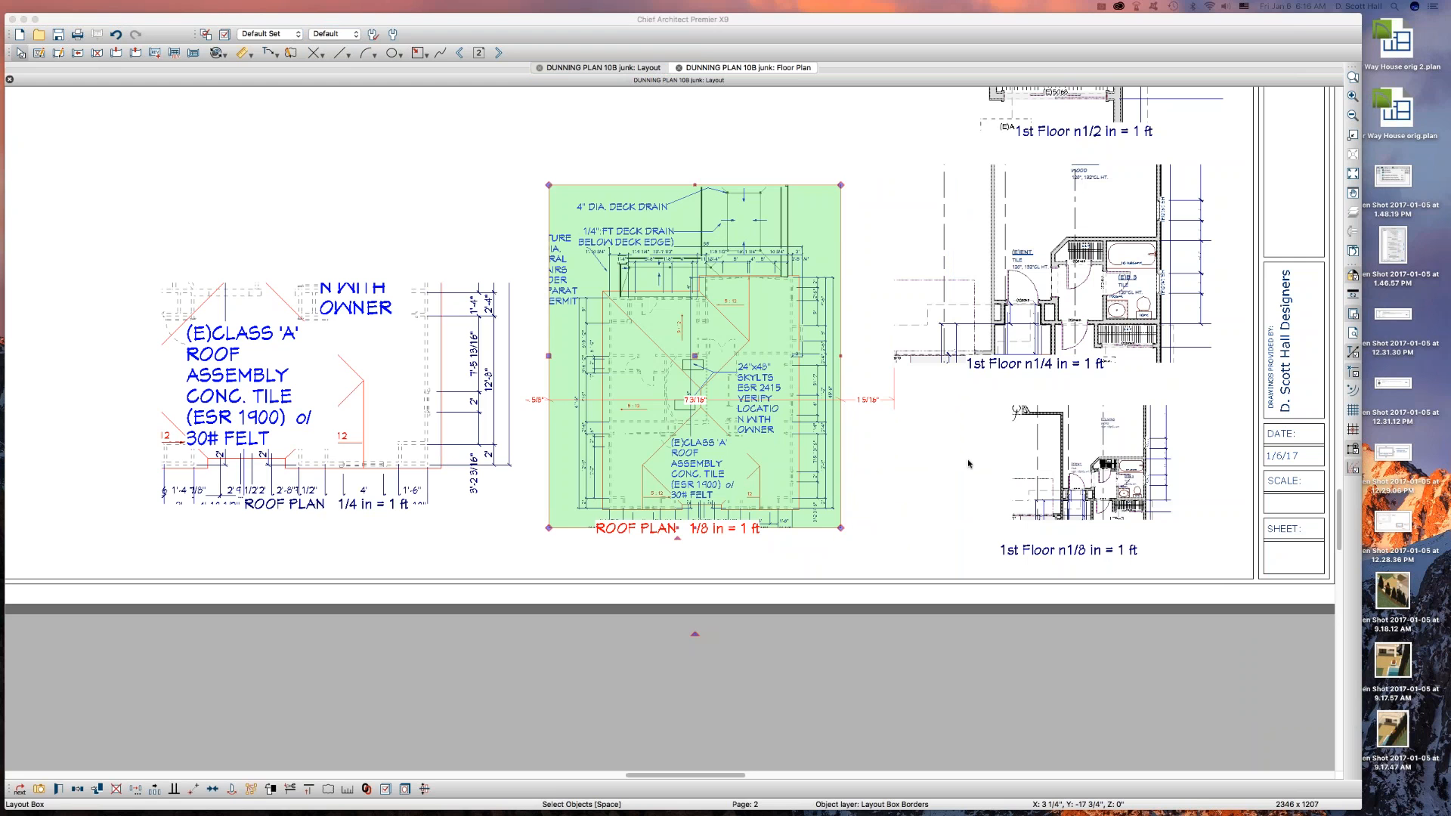
left_click(1078, 454)
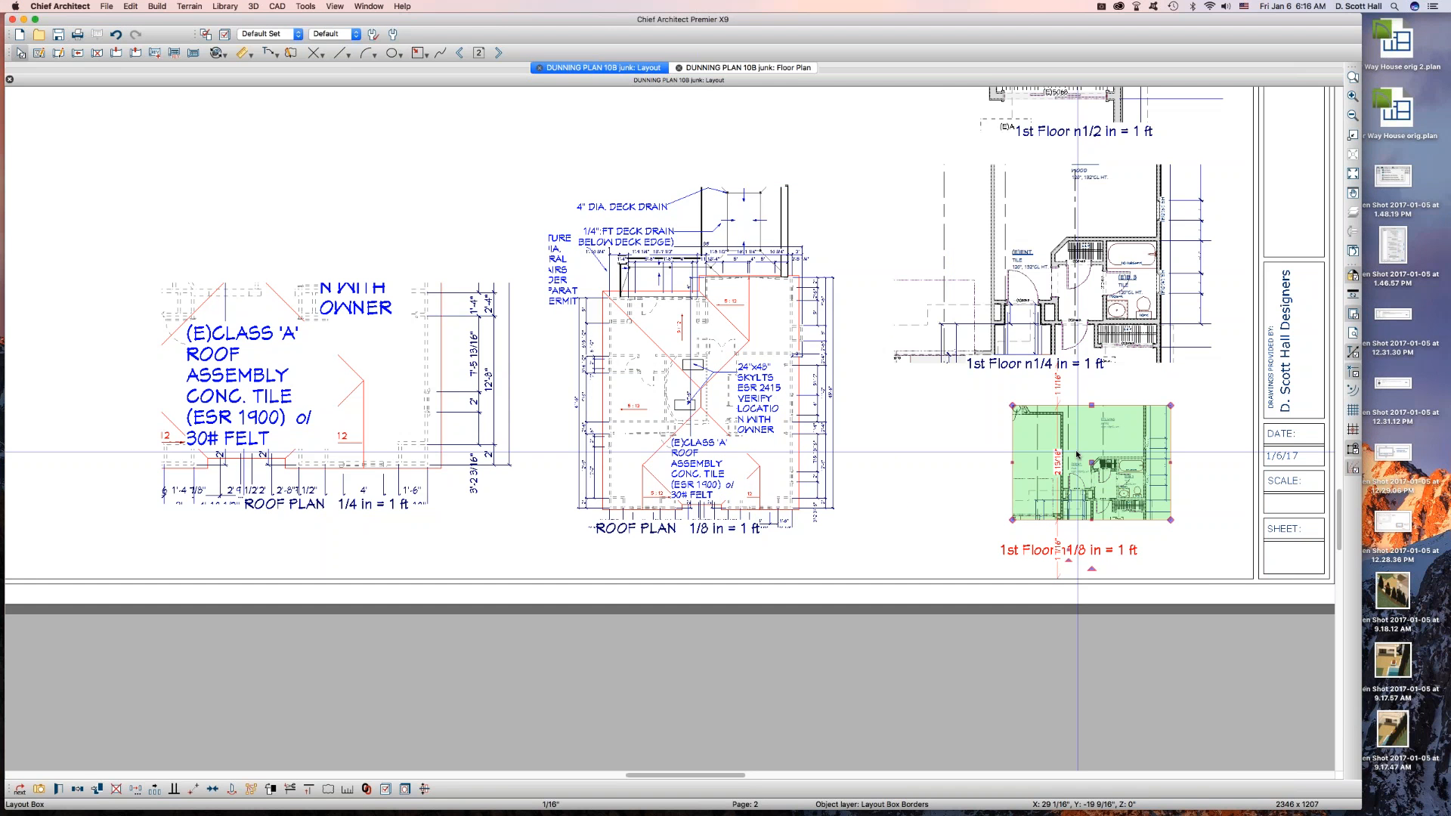
left_click(1041, 476)
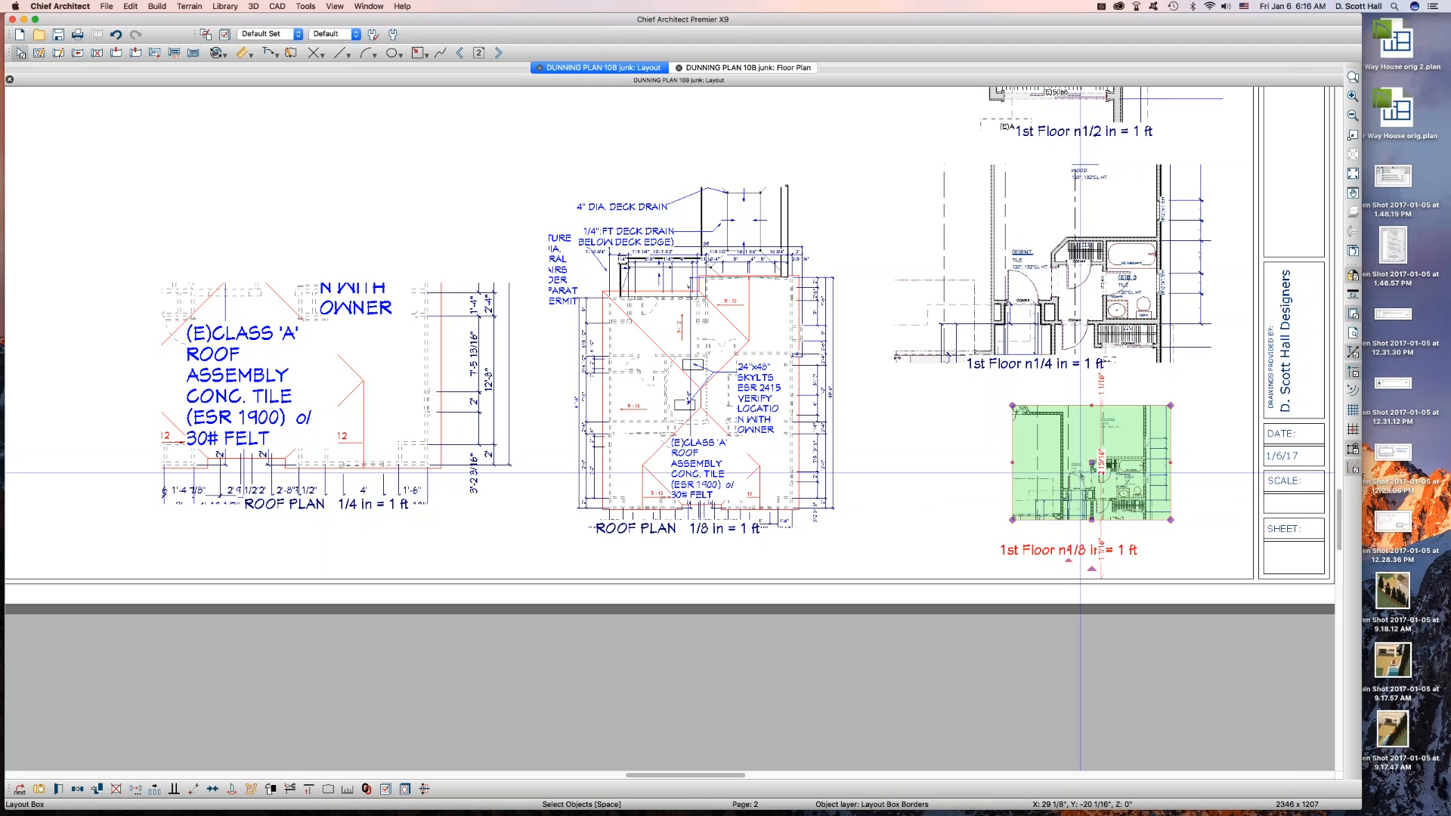
left_click(1079, 473)
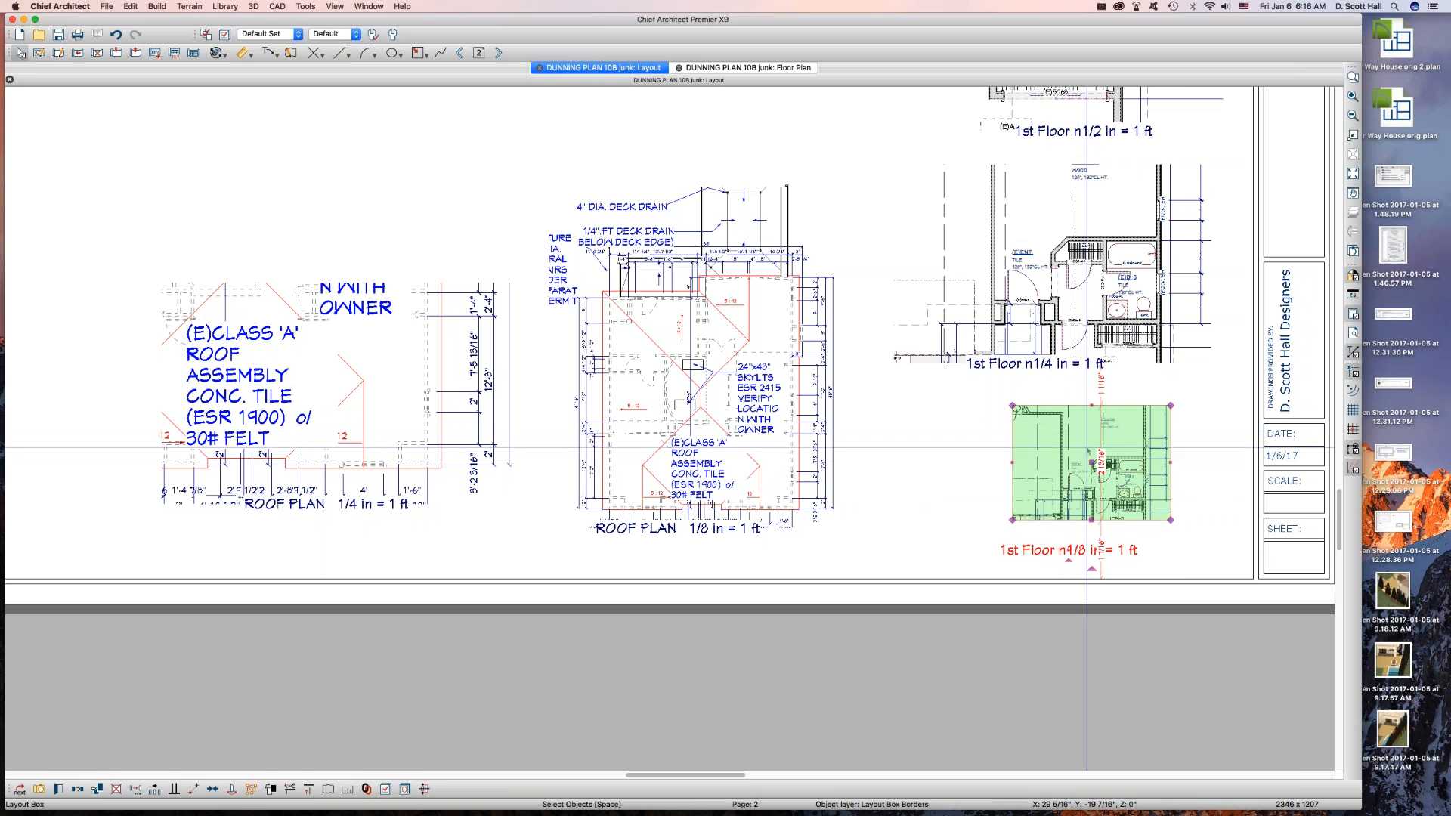
key("Escape")
left_click_drag(1086, 445, 1185, 535)
left_click(1068, 295)
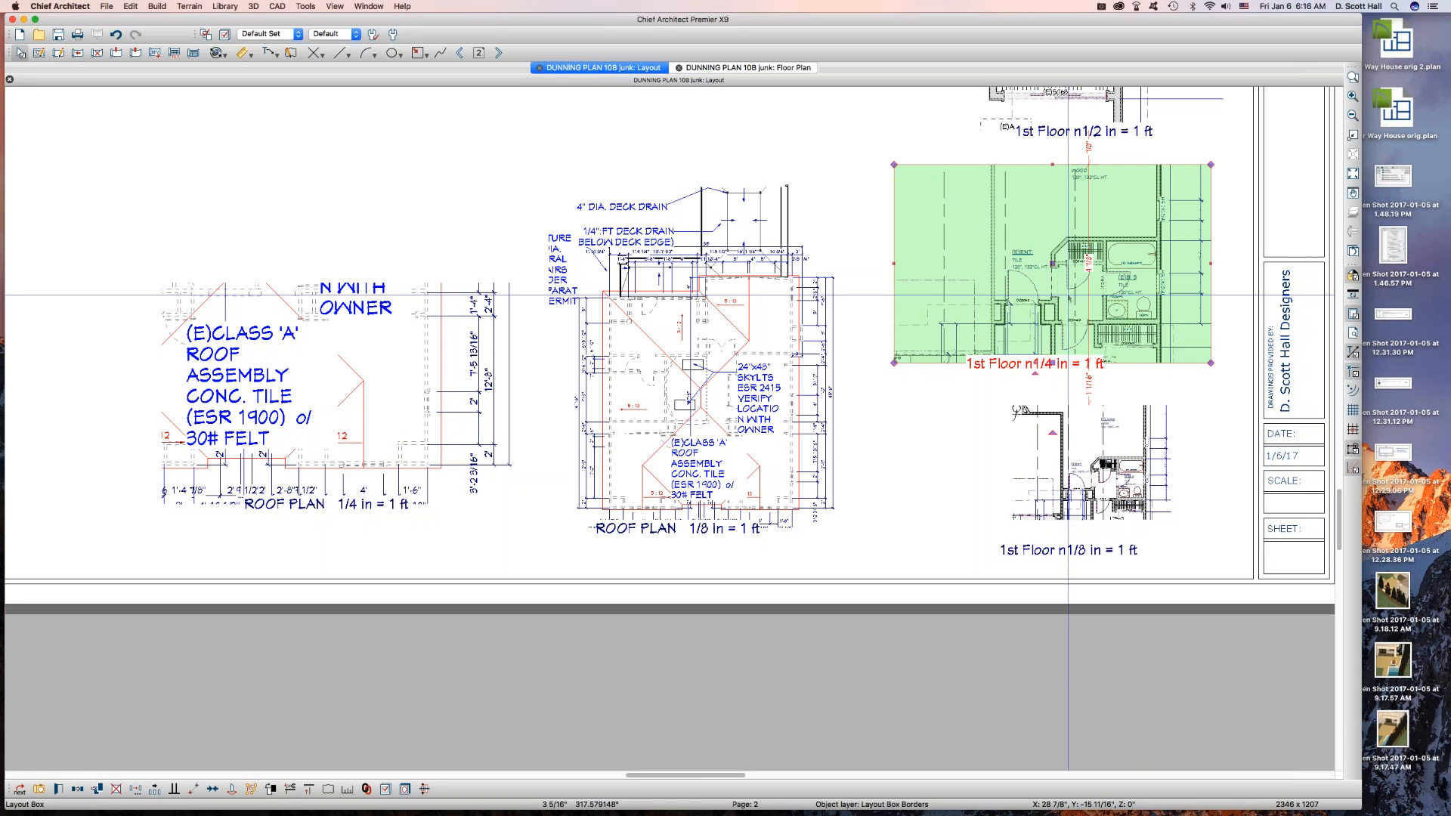
left_click(1127, 480)
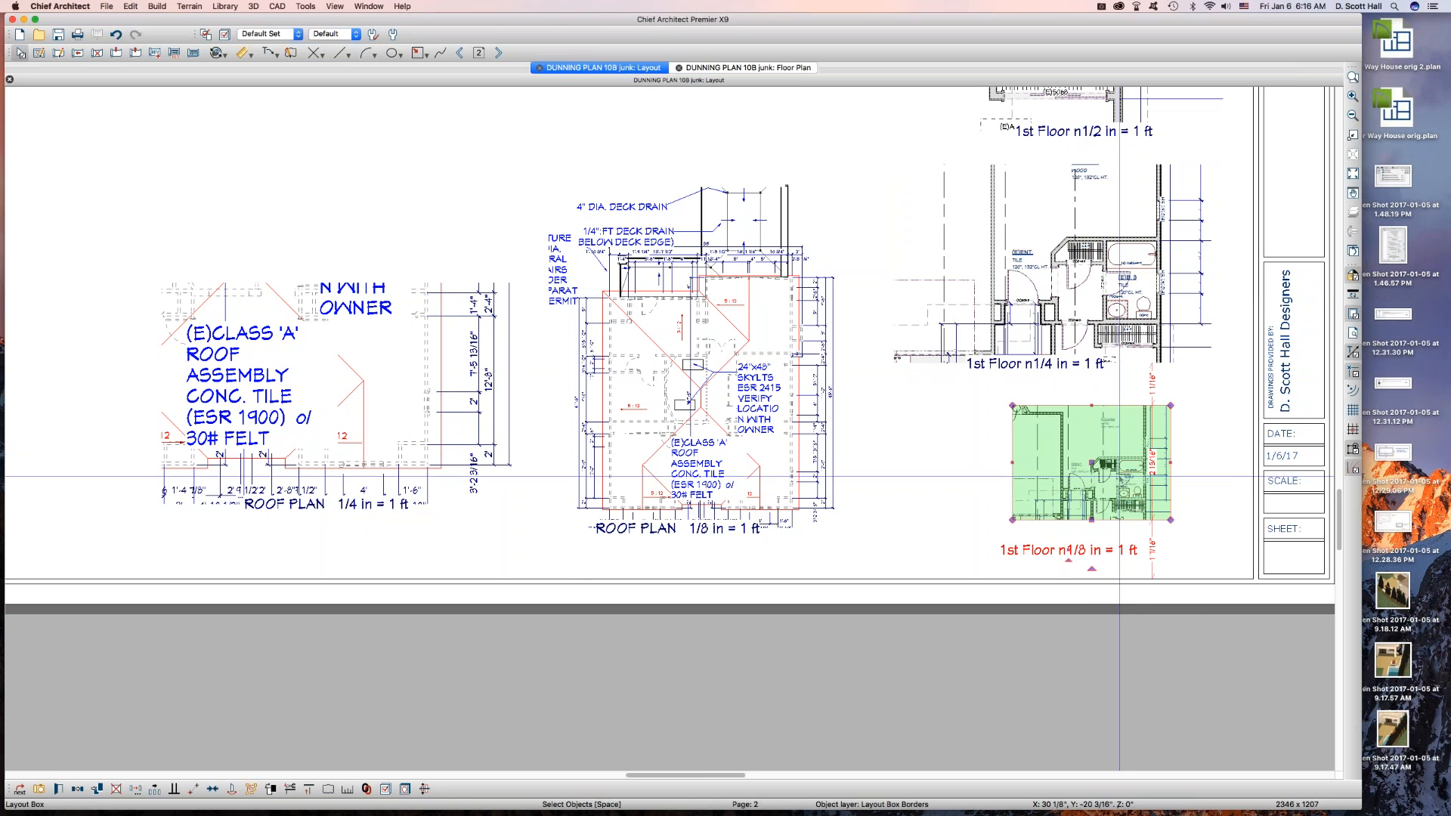
left_click(1032, 229)
left_click(1034, 231)
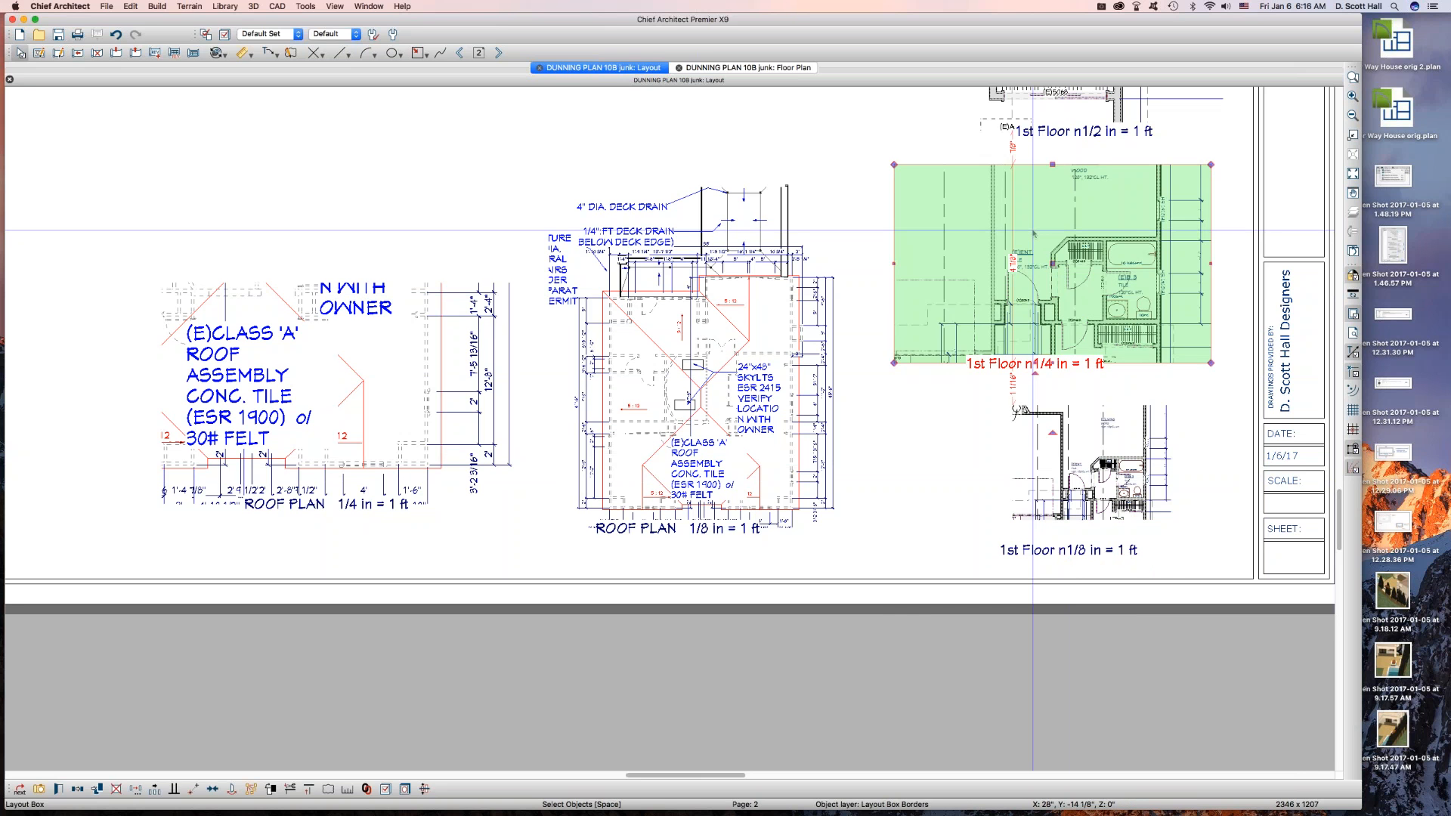
Select the 1st Floor views at 1/4, 1/2 and 1/8 in = 1 ft in turn to review their scales.
left_click(1082, 226)
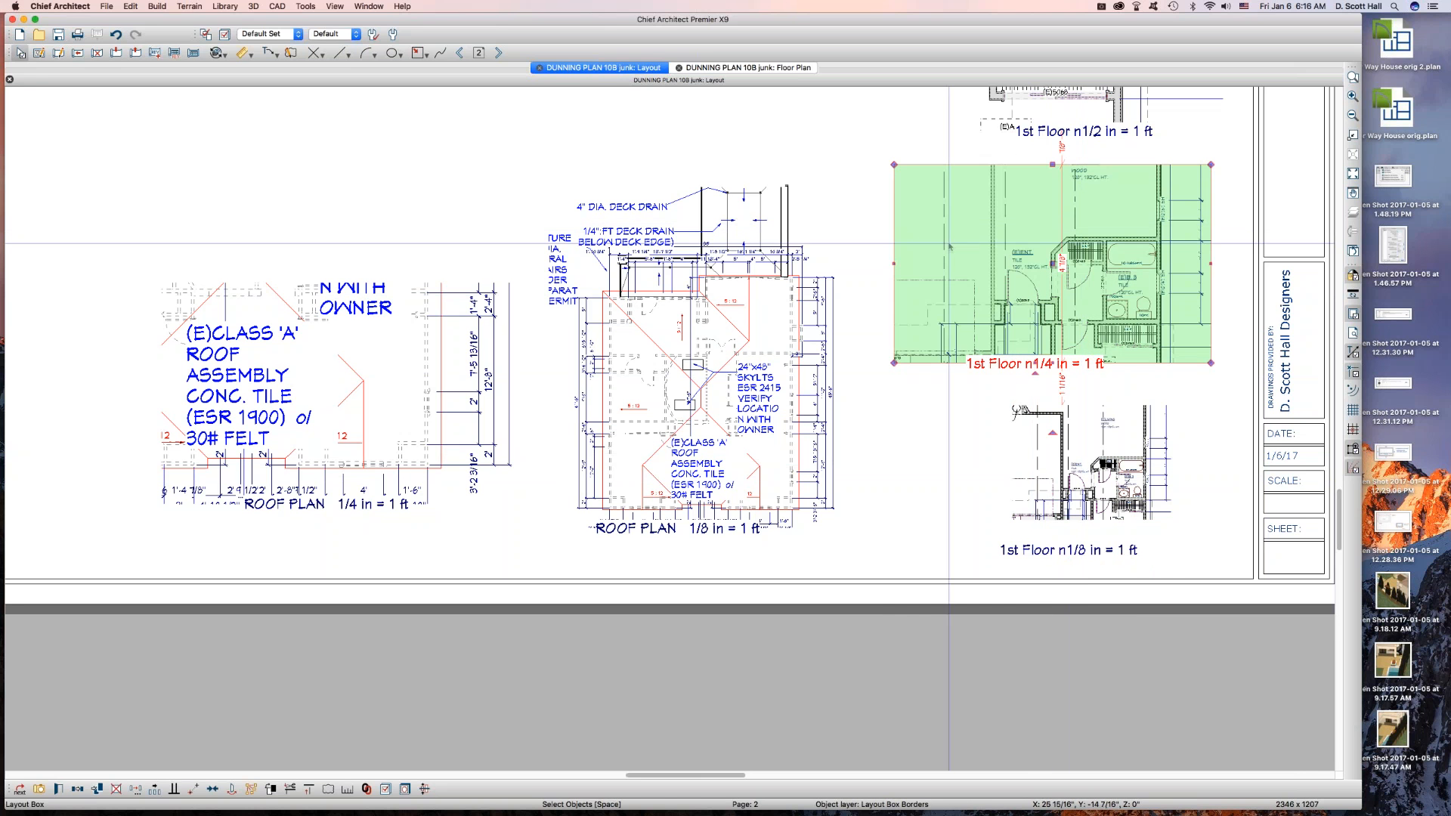
left_click(1100, 115)
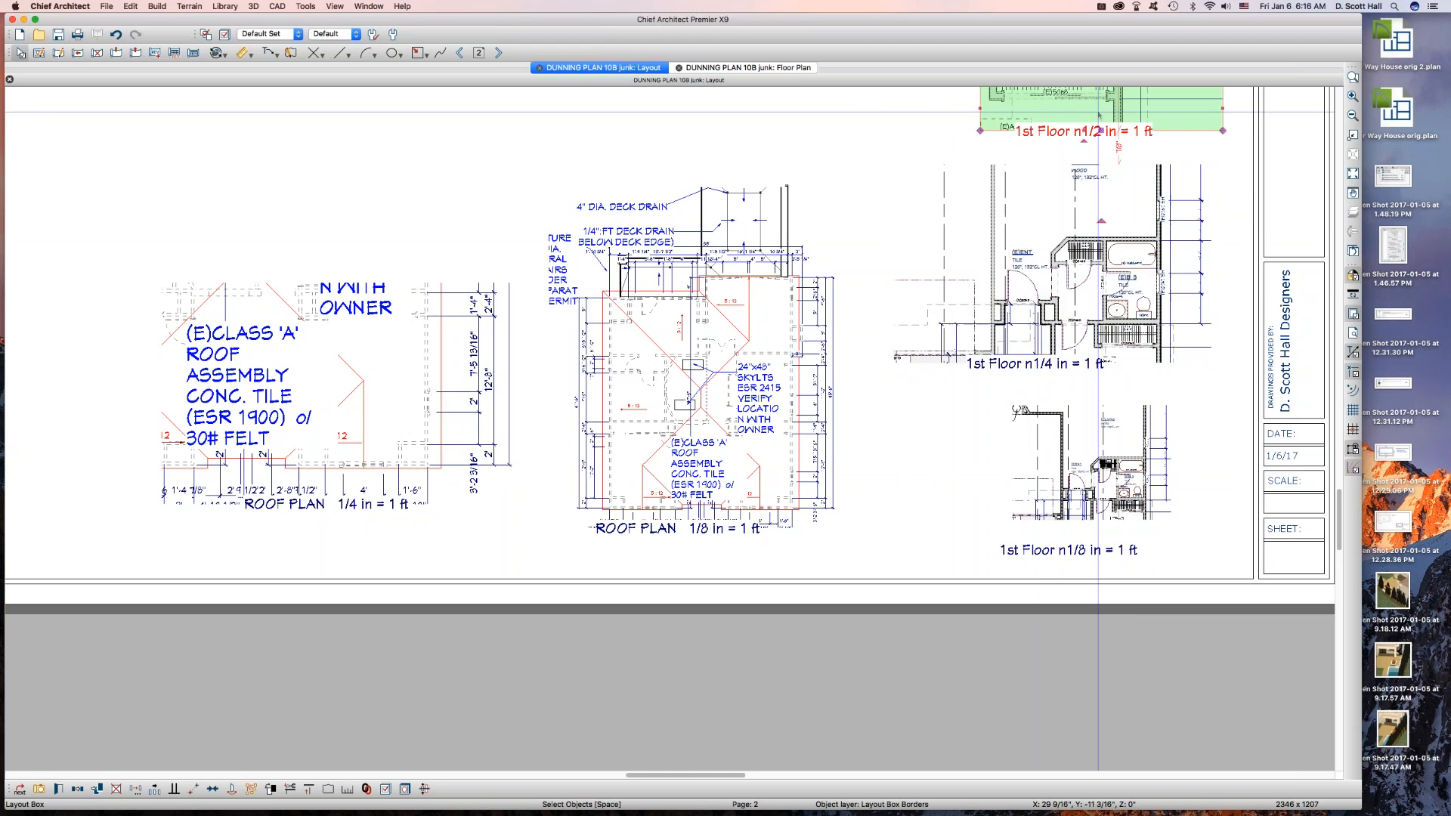
left_click(1093, 254)
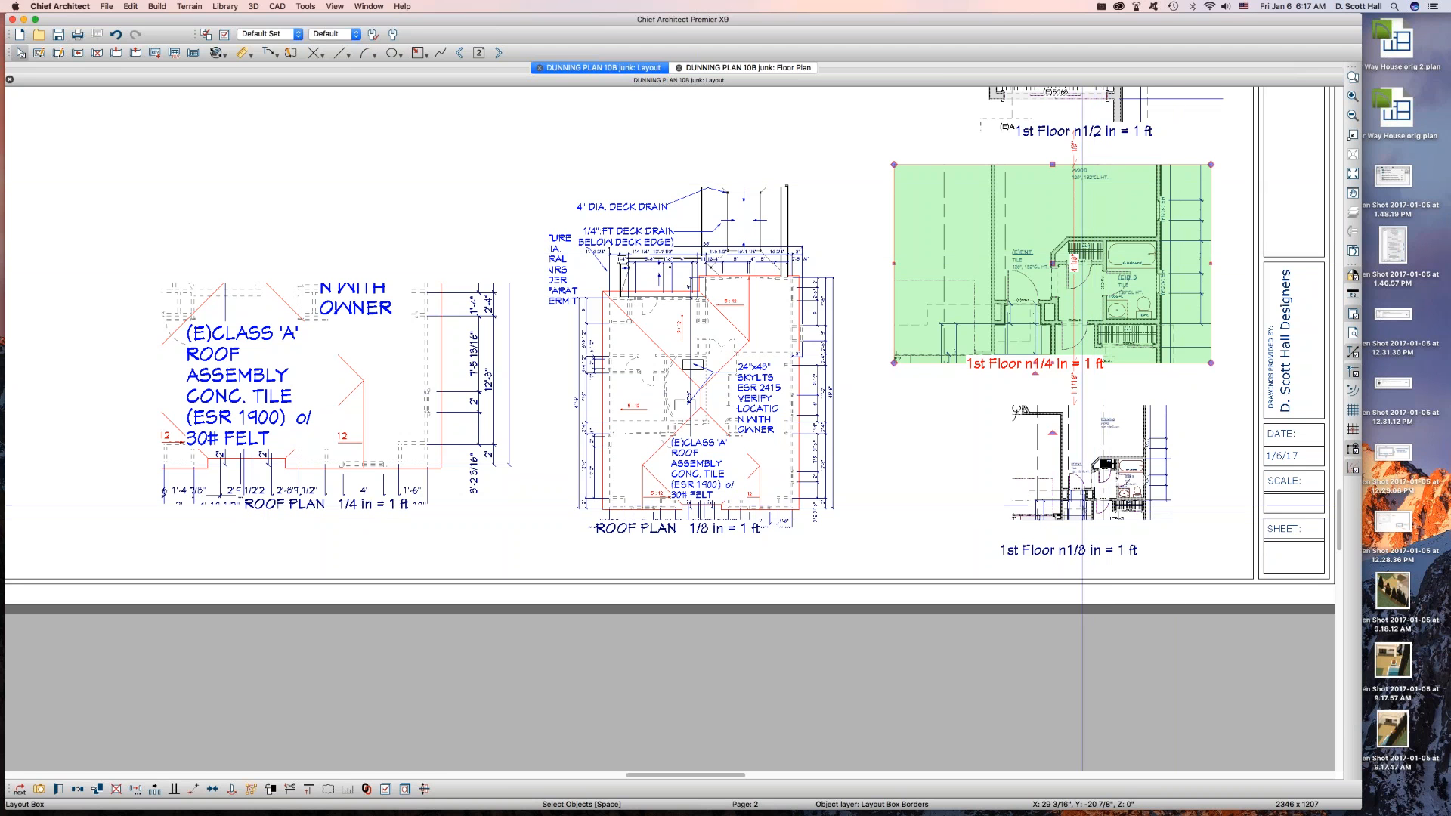
left_click(1079, 489)
Switch to the floor plan and activate the A4 FLOOR PLAN ELEC annotation set.
left_click(744, 67)
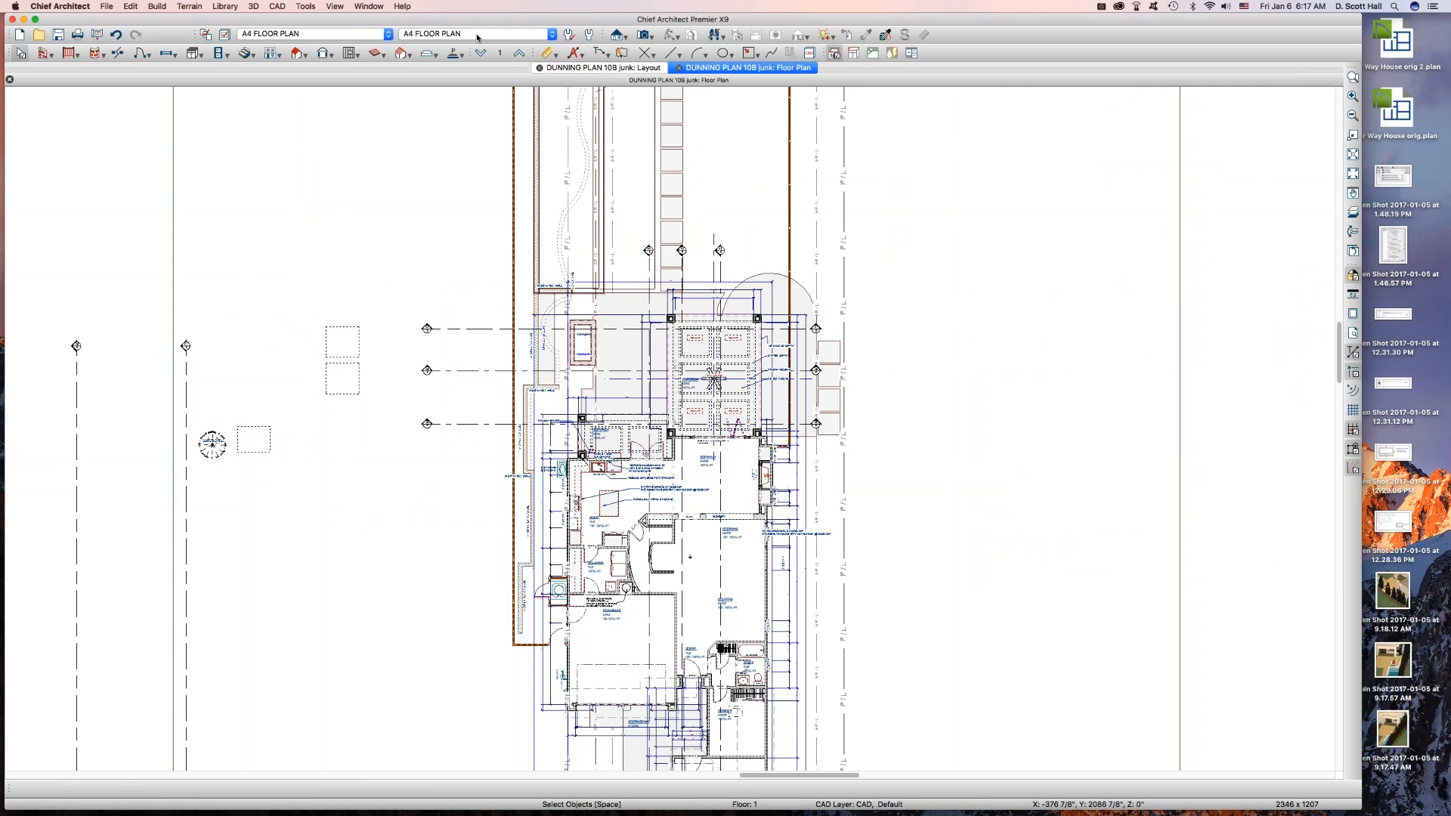
left_click(445, 37)
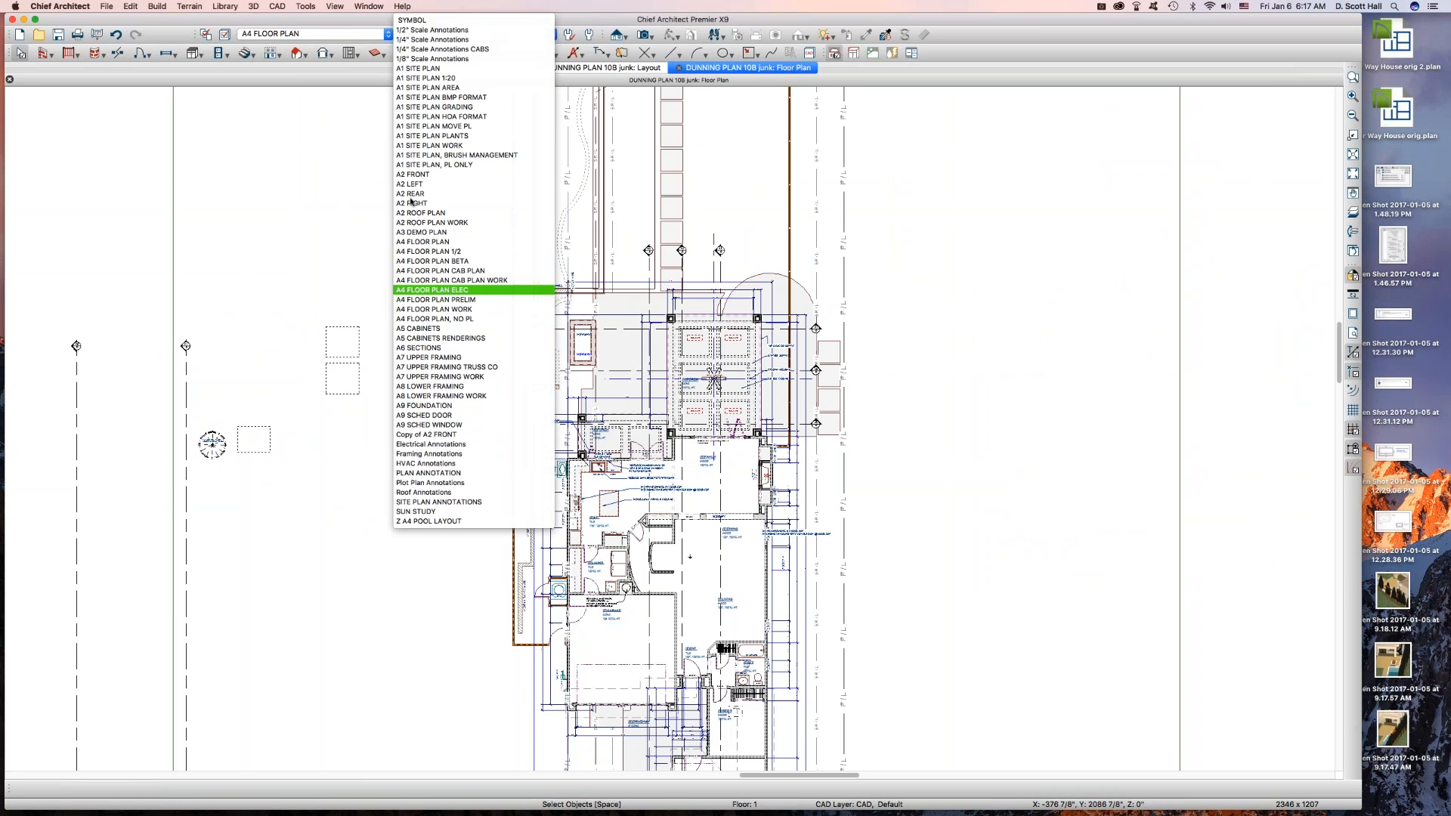
left_click(437, 290)
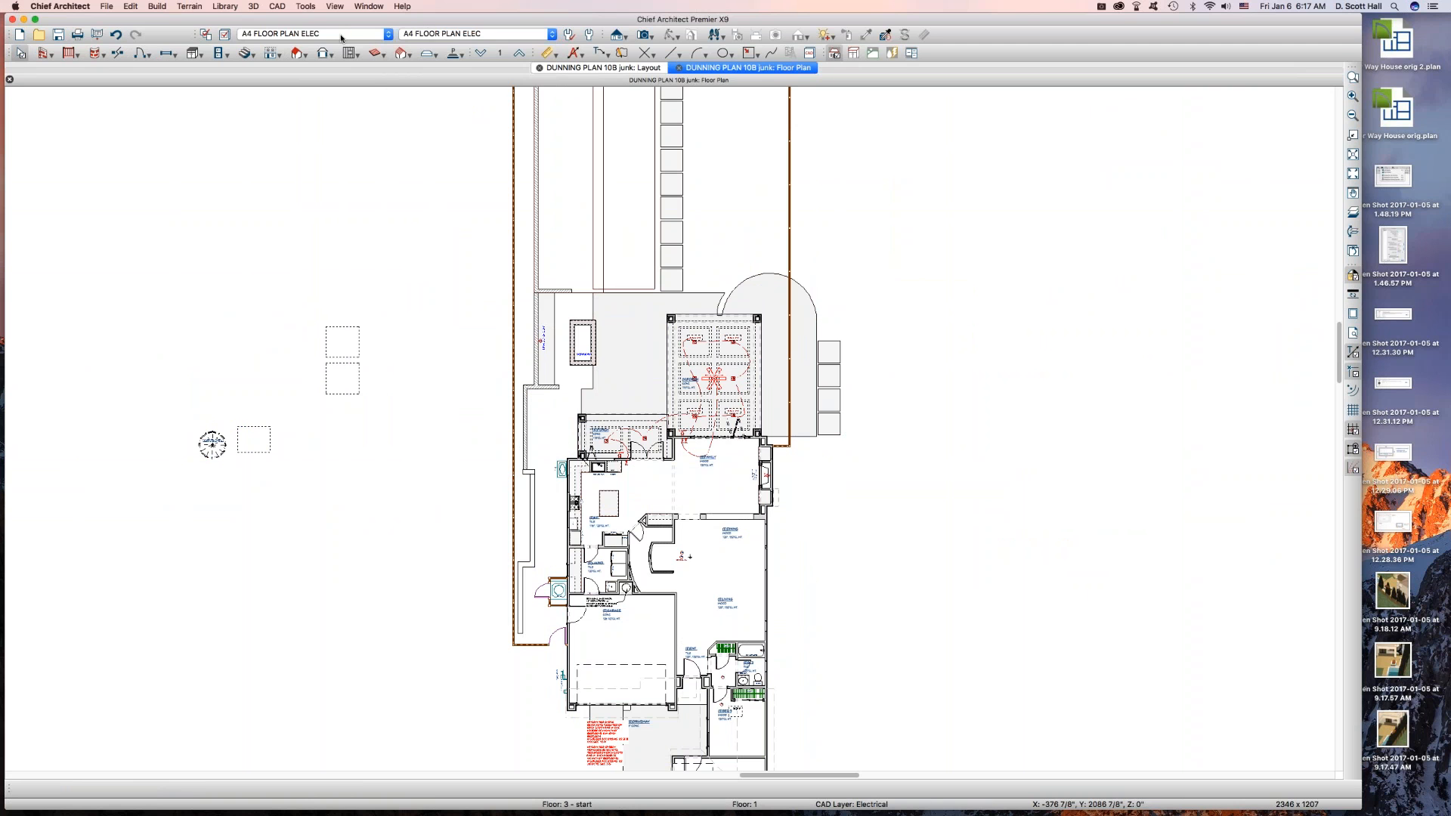
Make A4 FLOOR PLAN the active annotation set again and return to the layout.
left_click(464, 33)
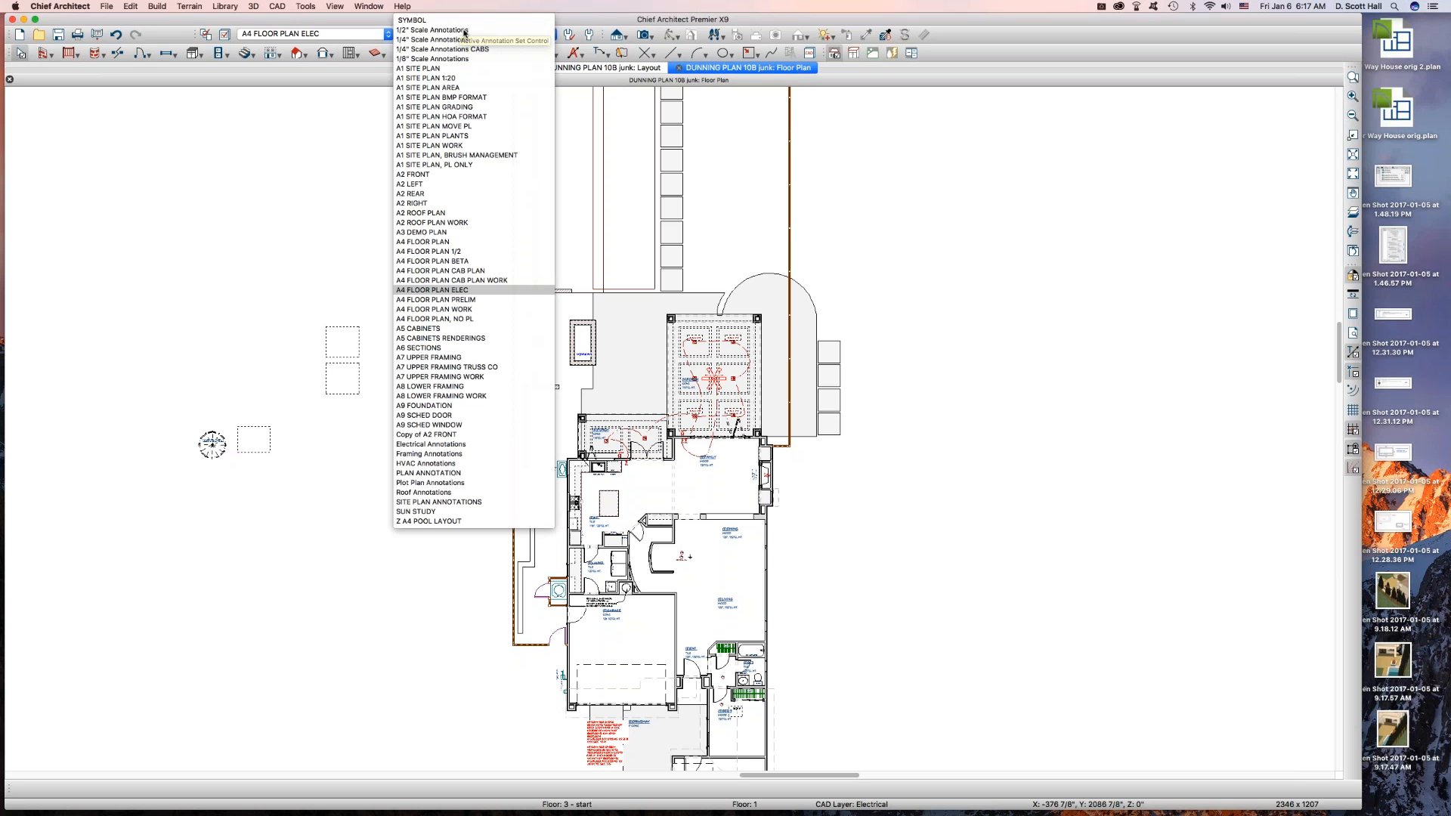
left_click(473, 241)
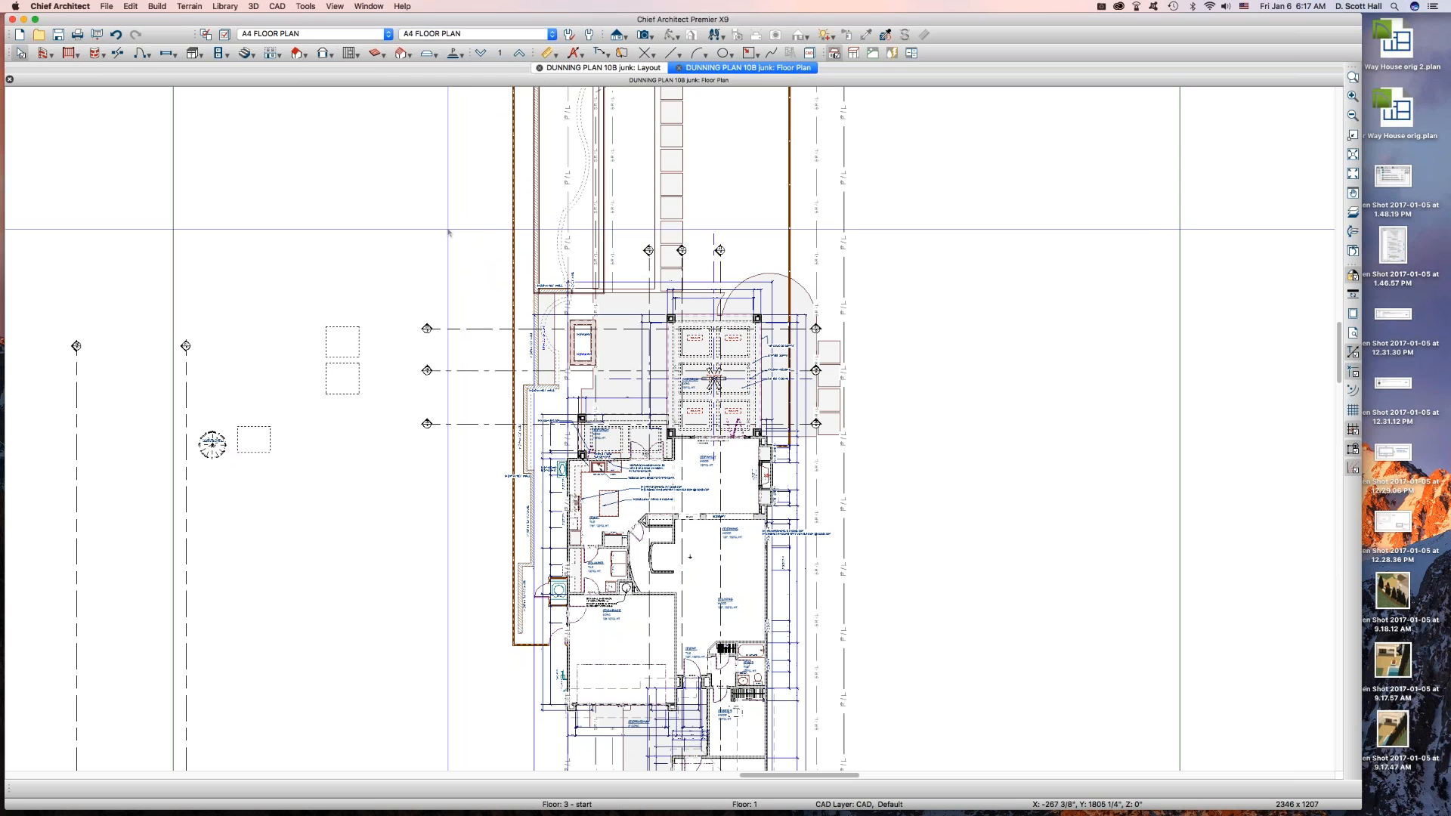
left_click(629, 68)
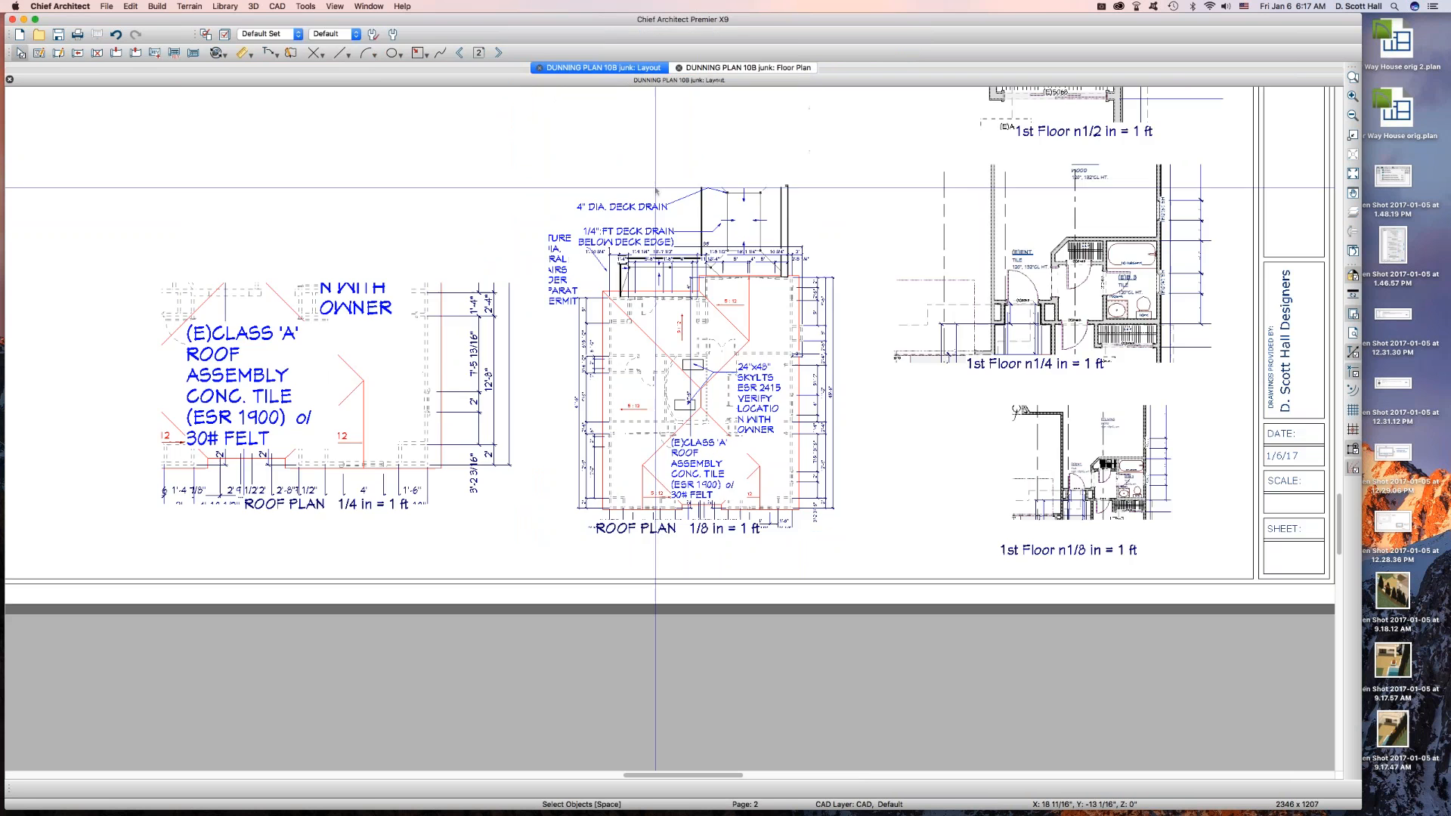
Extend the 1/8 in = 1 ft ROOF PLAN view upward to include the deck notes and downward to include the lower dimensions.
left_click(784, 384)
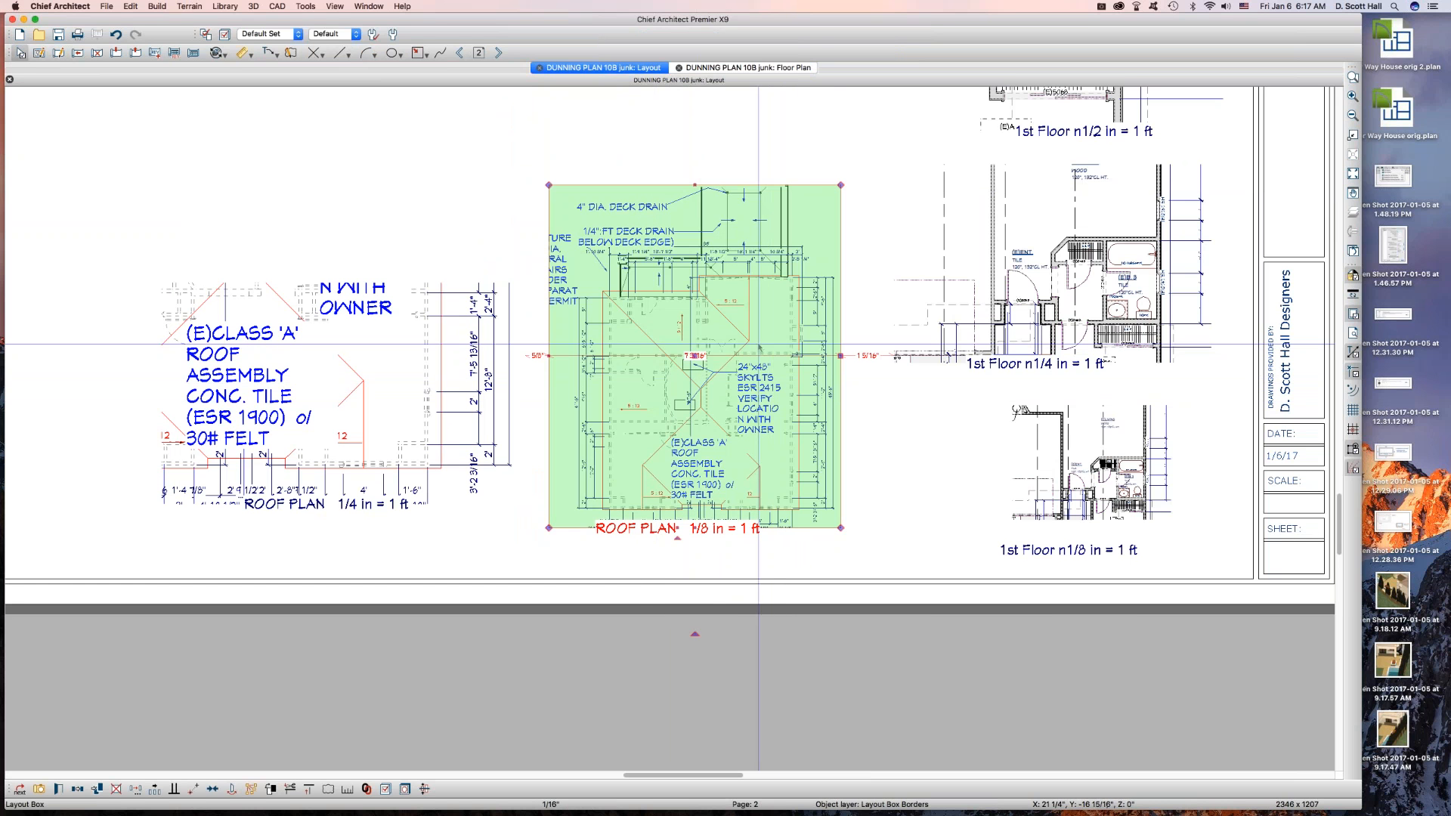
left_click_drag(696, 192, 700, 122)
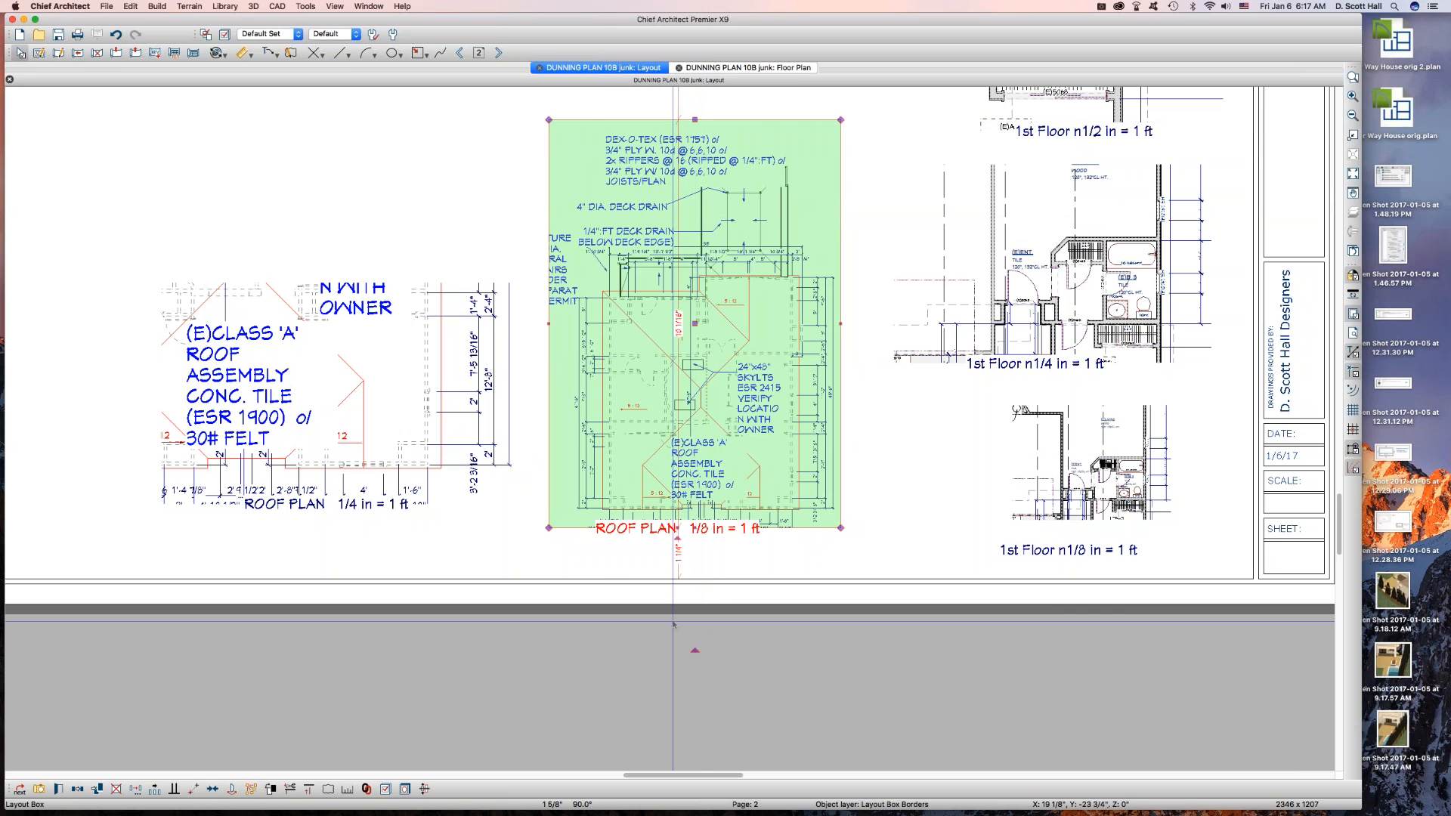
left_click_drag(592, 526, 591, 555)
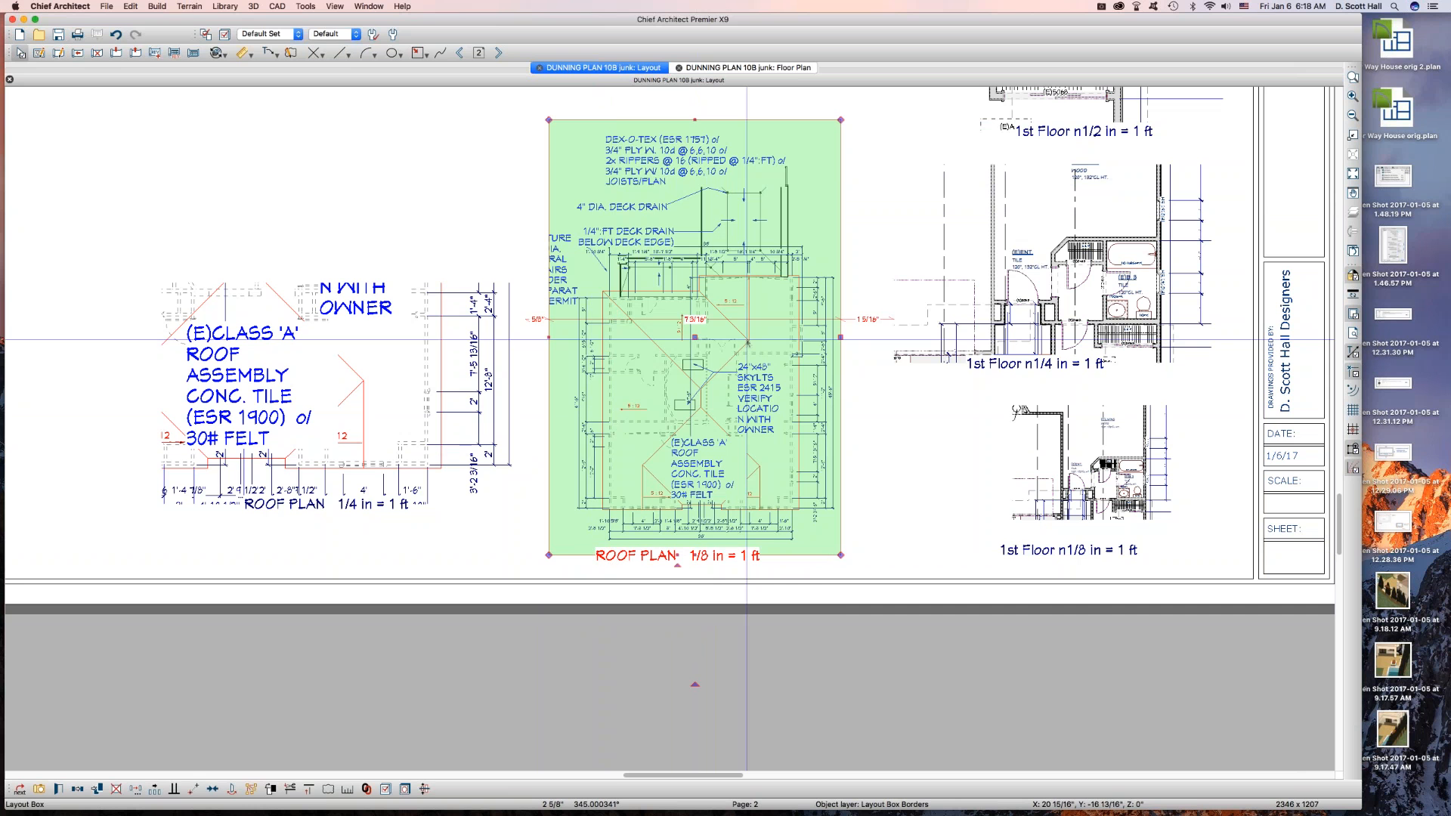
Extend the 1/4 in = 1 ft ROOF PLAN view upward to include the skylight note and downward to include the lower dimensions.
left_click(346, 341)
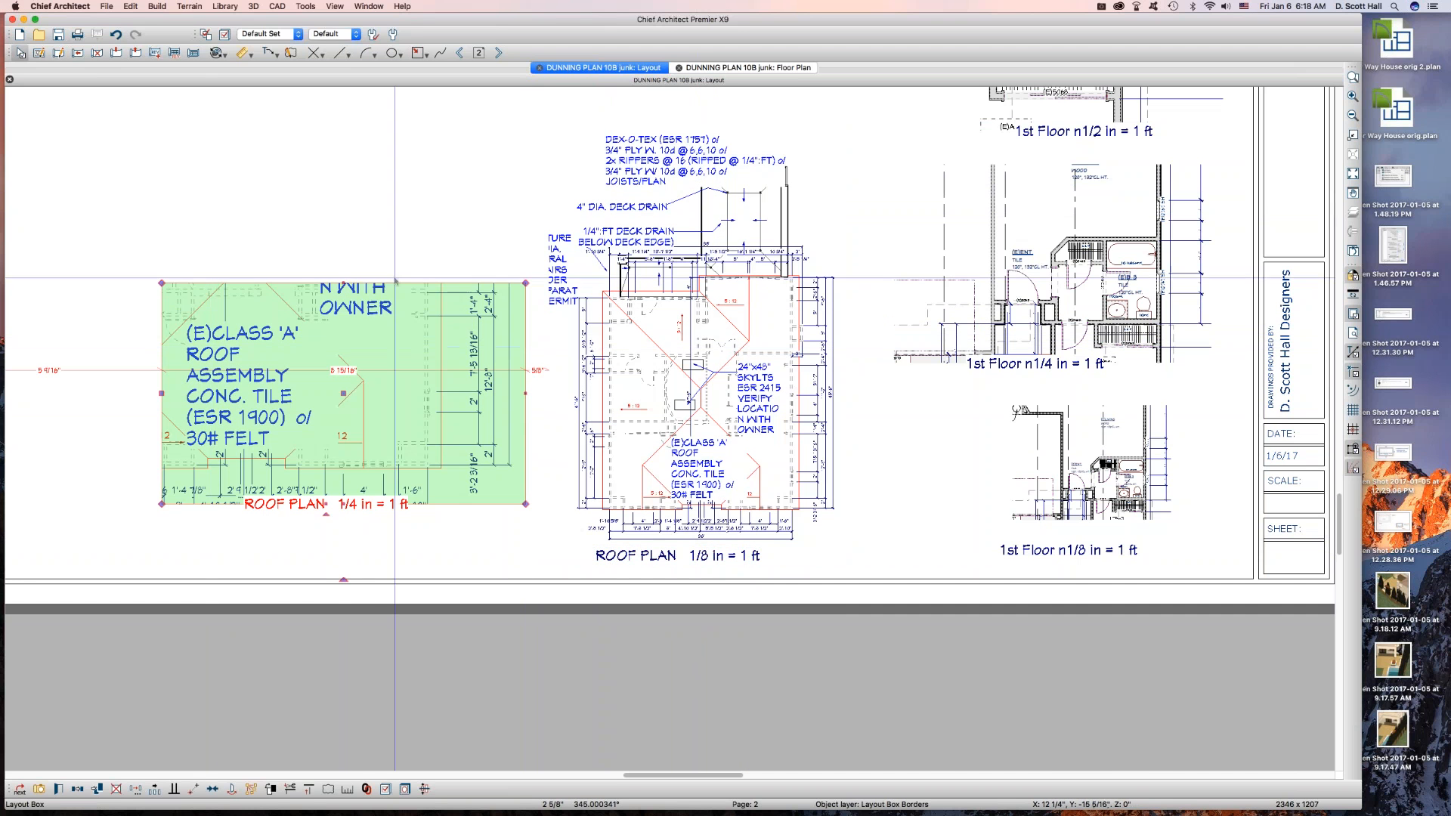
left_click_drag(325, 285, 337, 148)
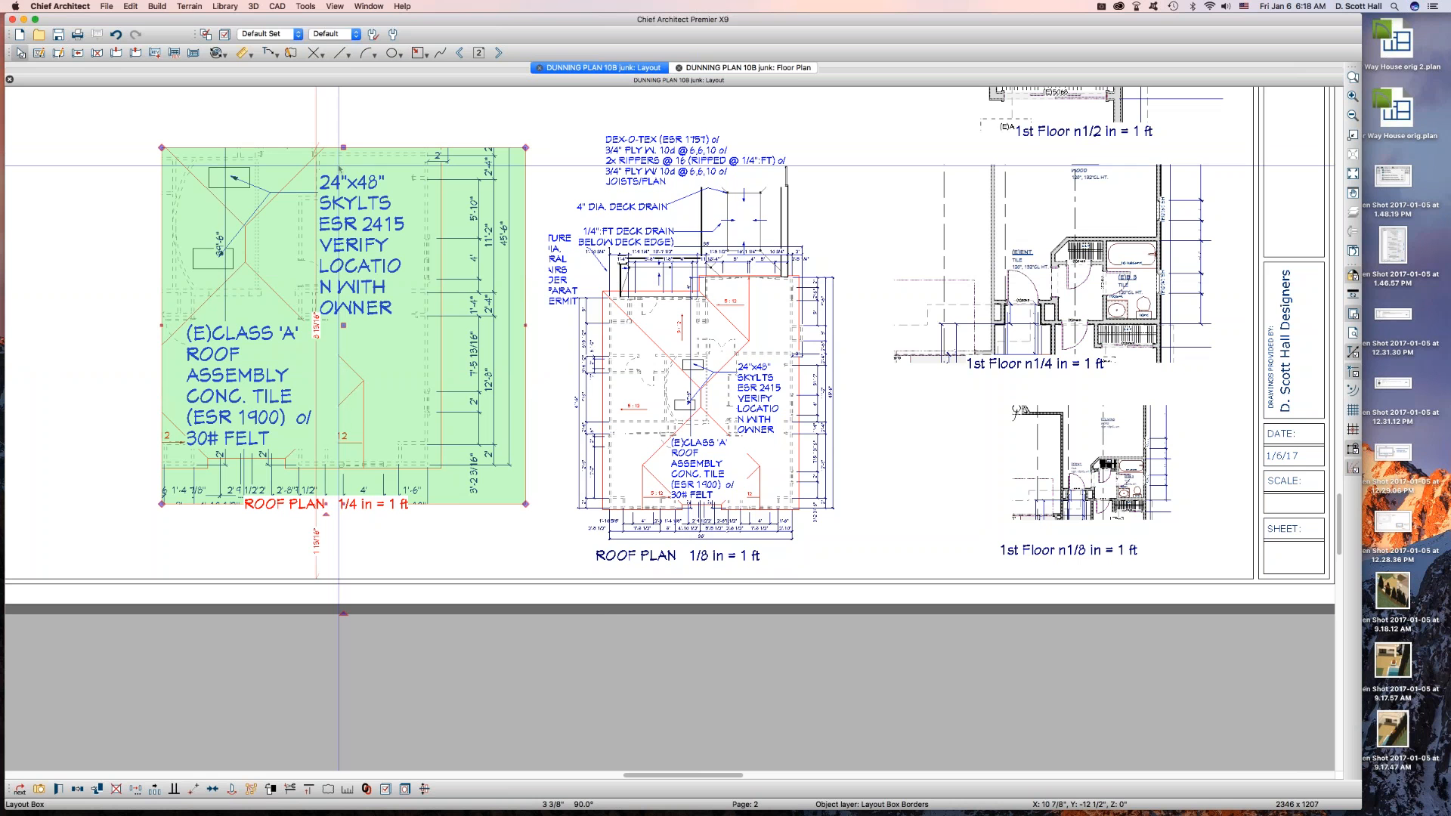
right_click(401, 306)
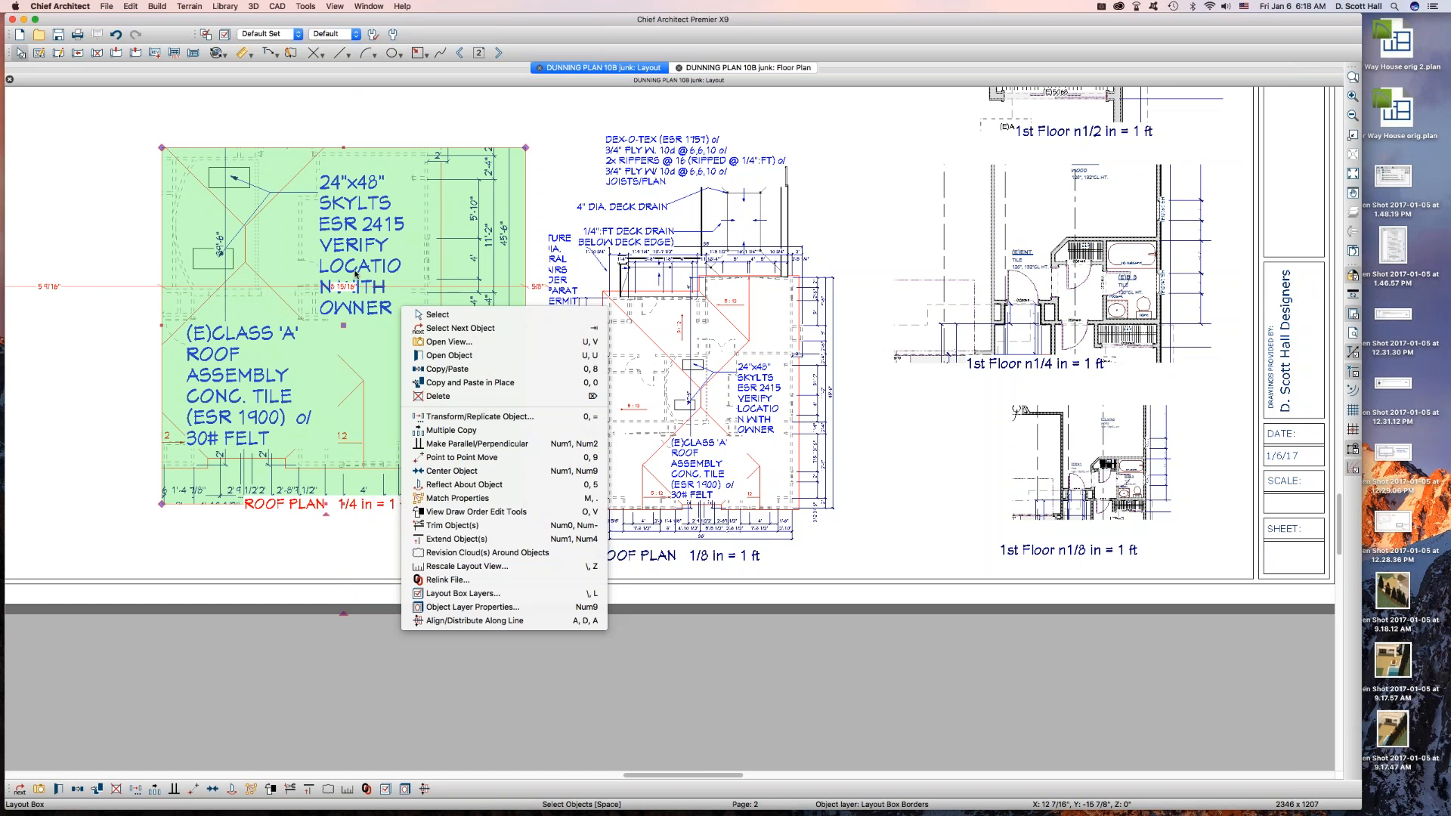
left_click(669, 316)
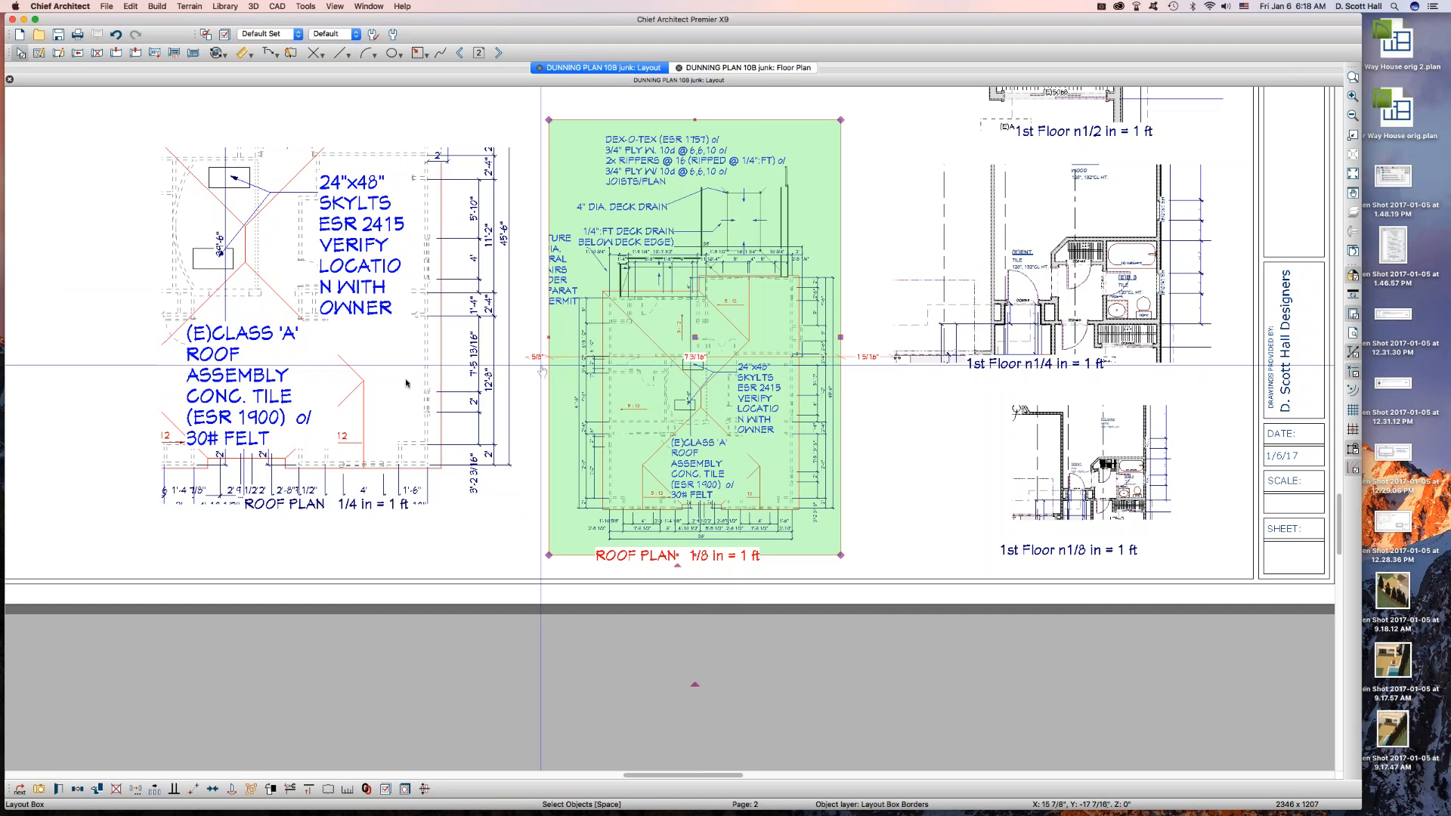
left_click(347, 498)
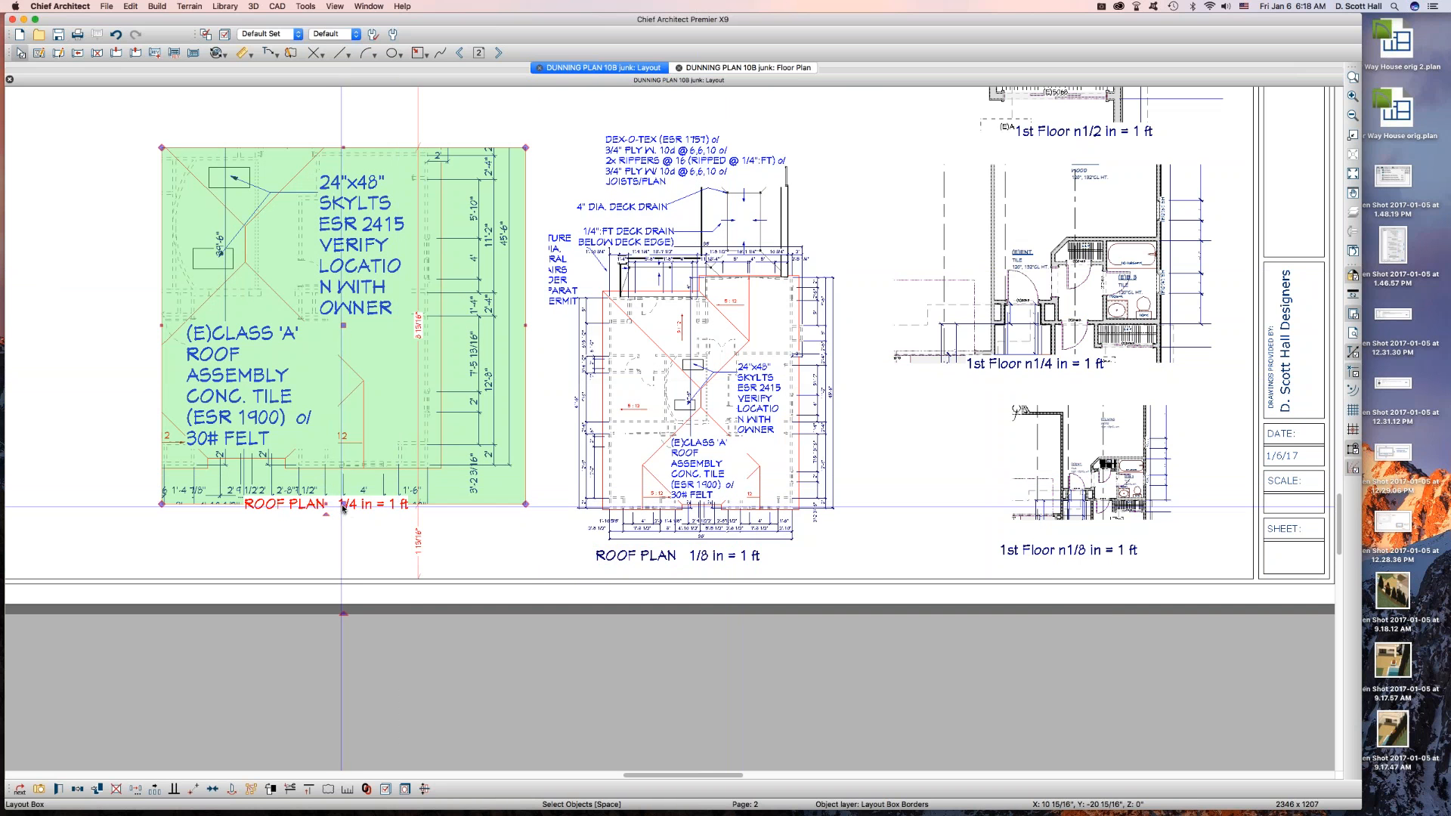
left_click_drag(349, 512, 346, 540)
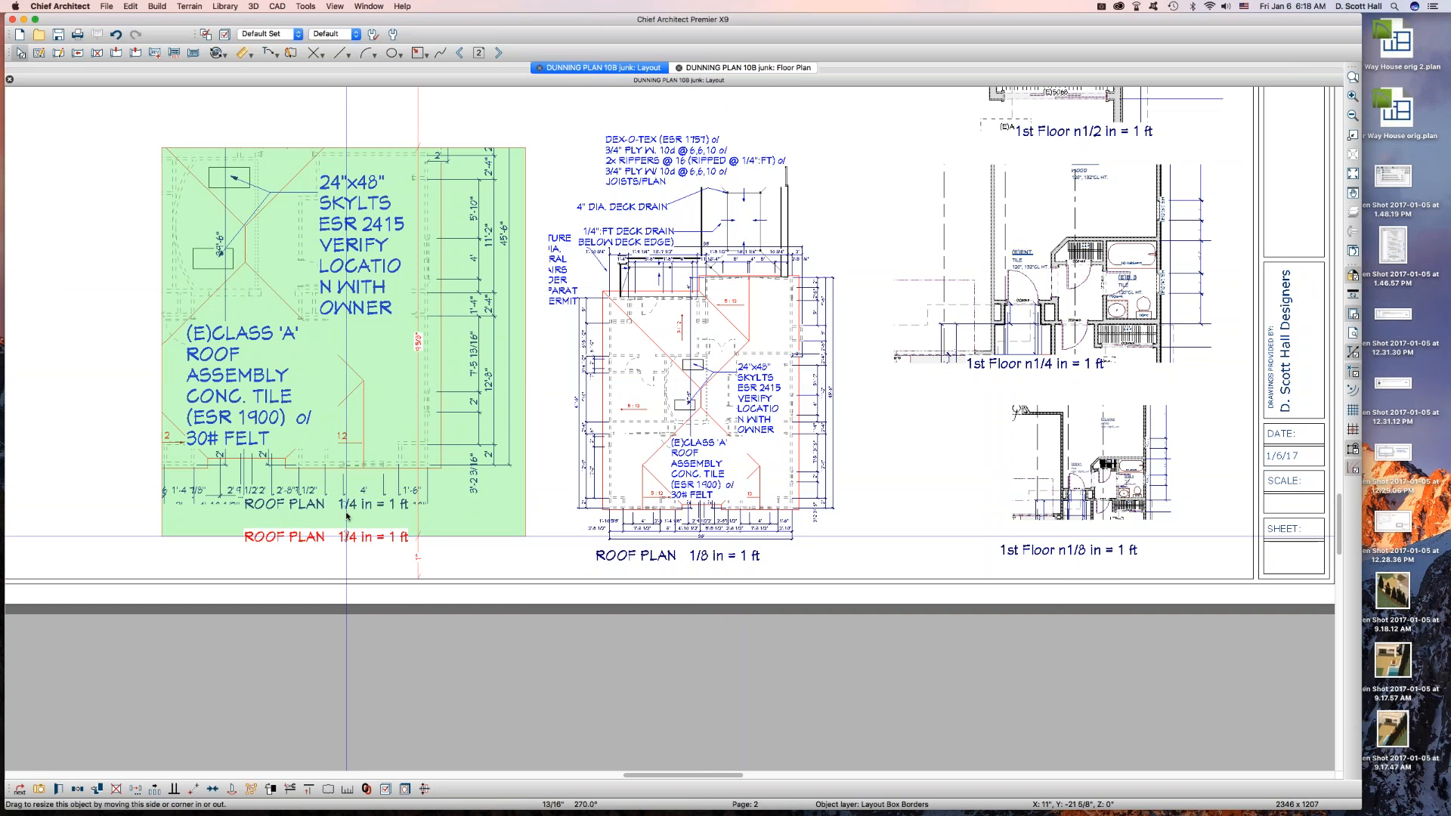
Open the layer display settings of the 1/4 in = 1 ft ROOF PLAN view and select the Text, Roofs layer.
right_click(347, 315)
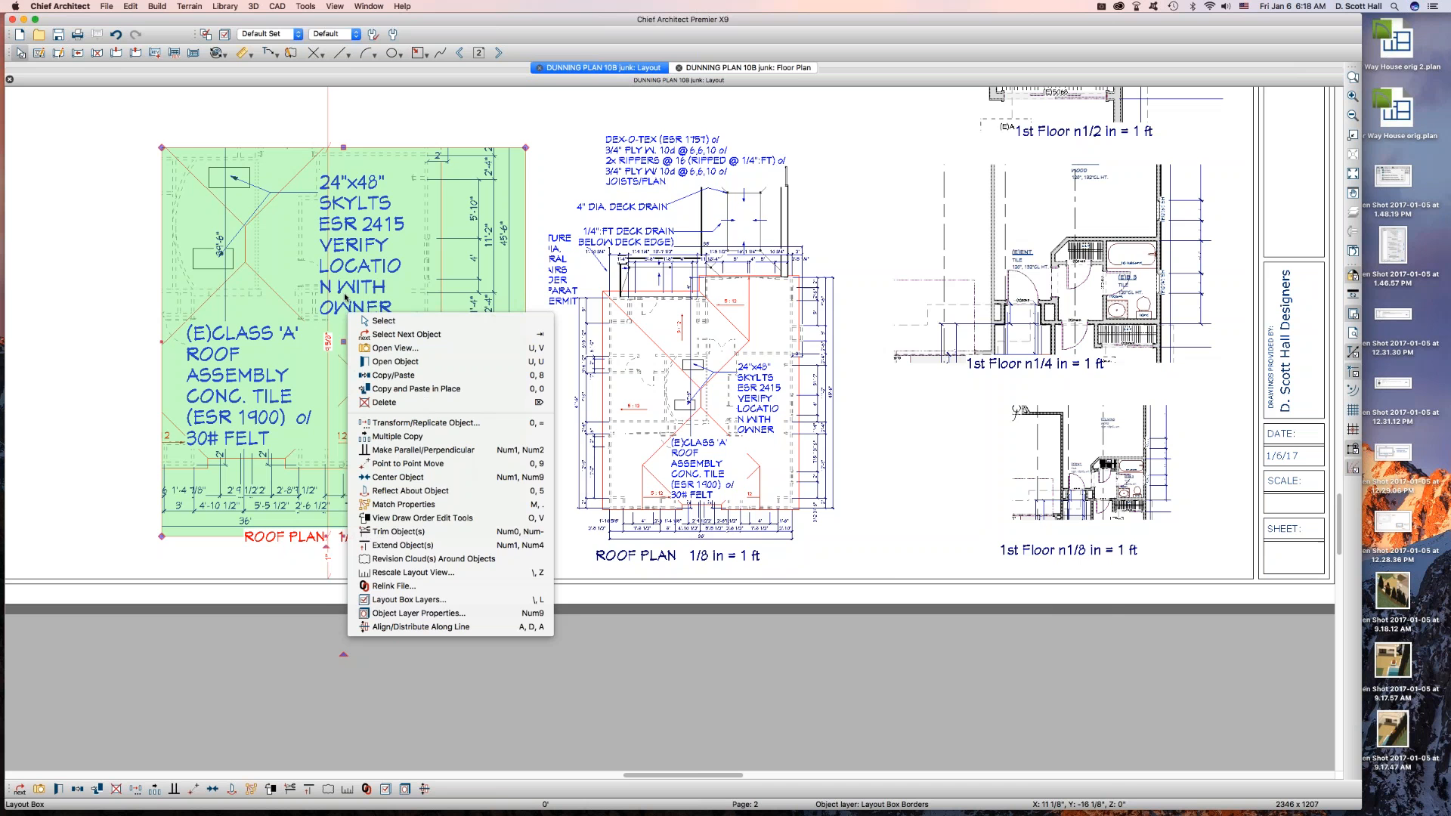
left_click(399, 600)
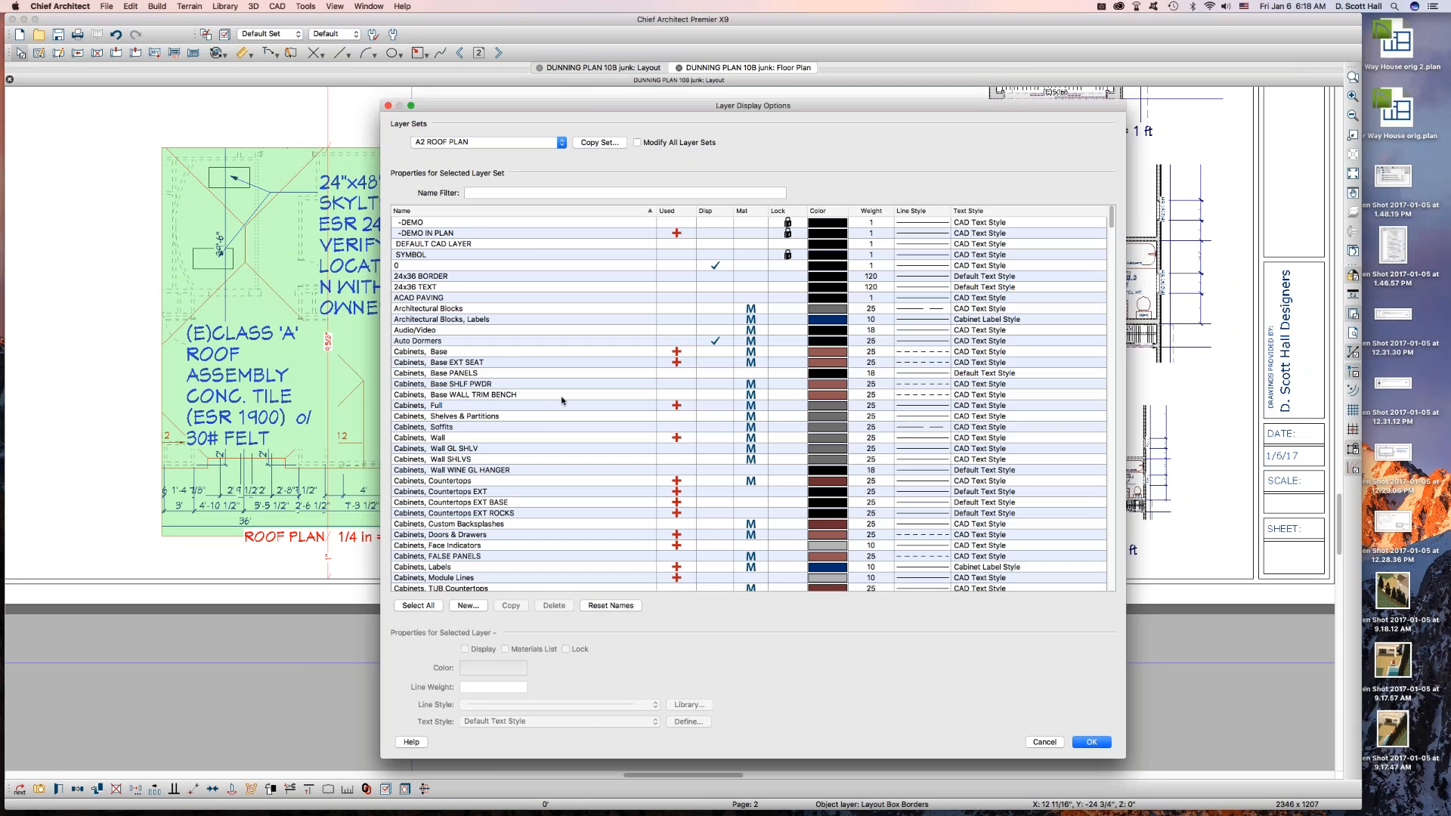
left_click(538, 427)
left_click(559, 502)
type("text")
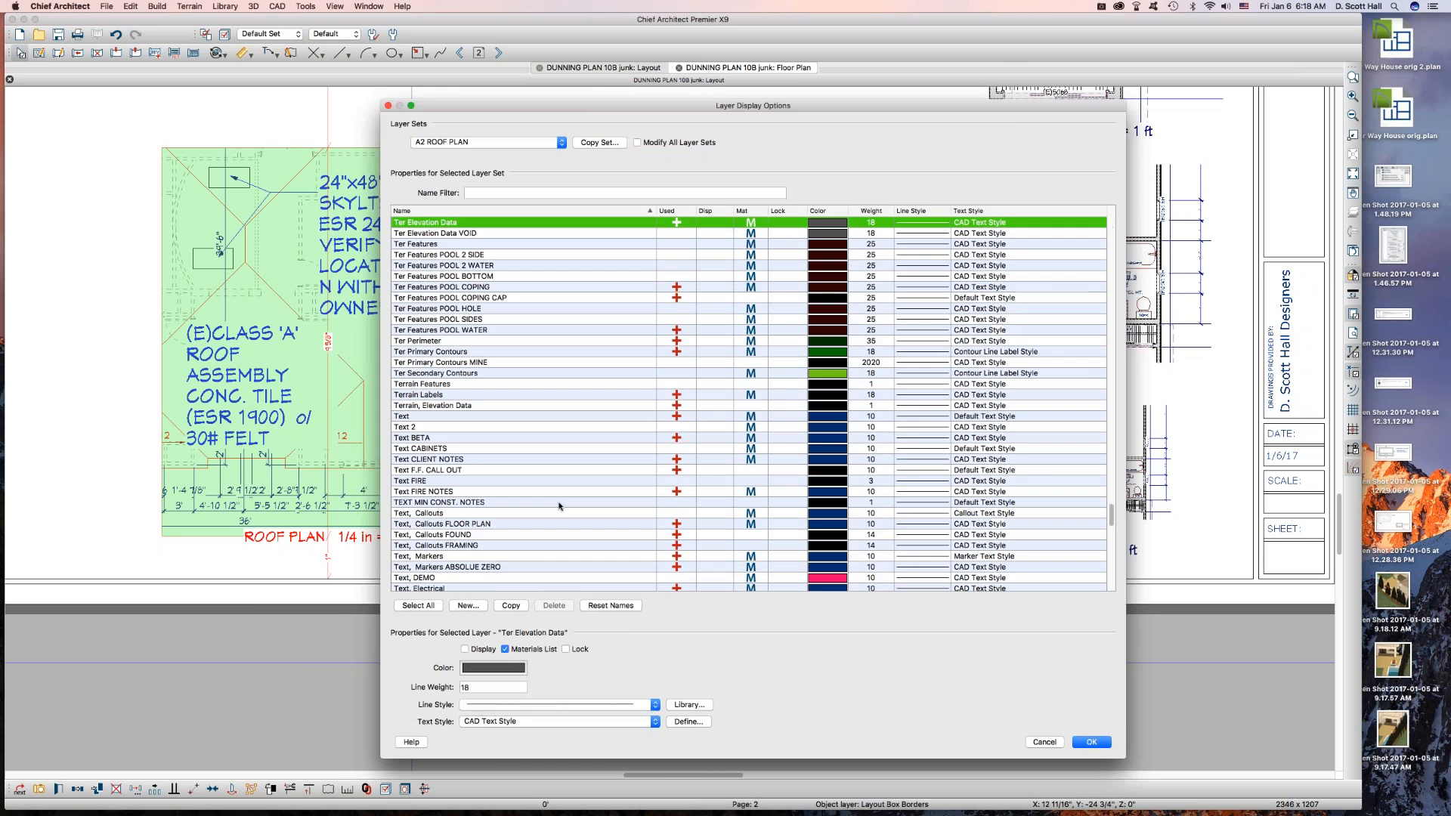
scroll(521, 507, "down", 3)
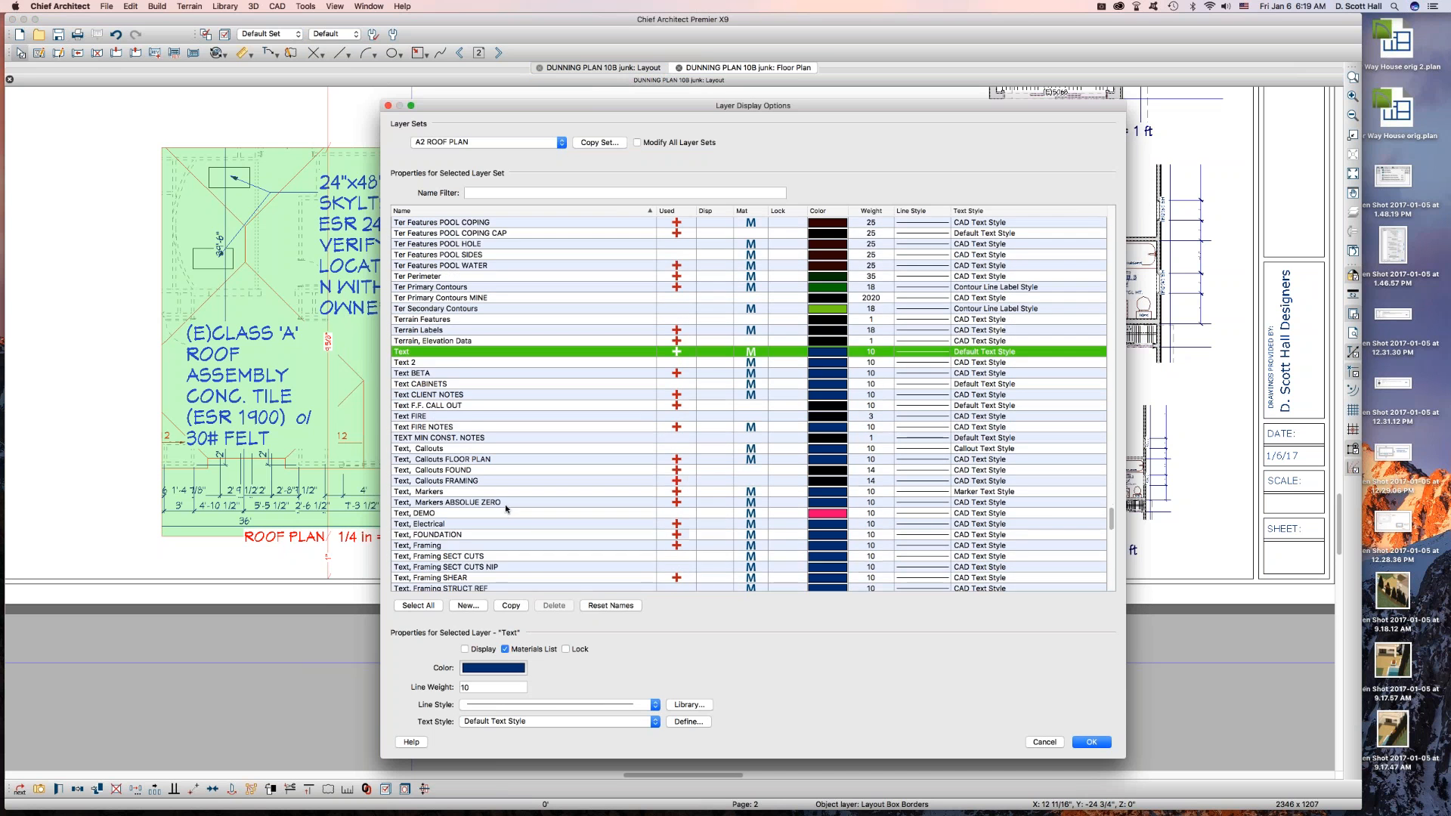
scroll(525, 511, "down", 2)
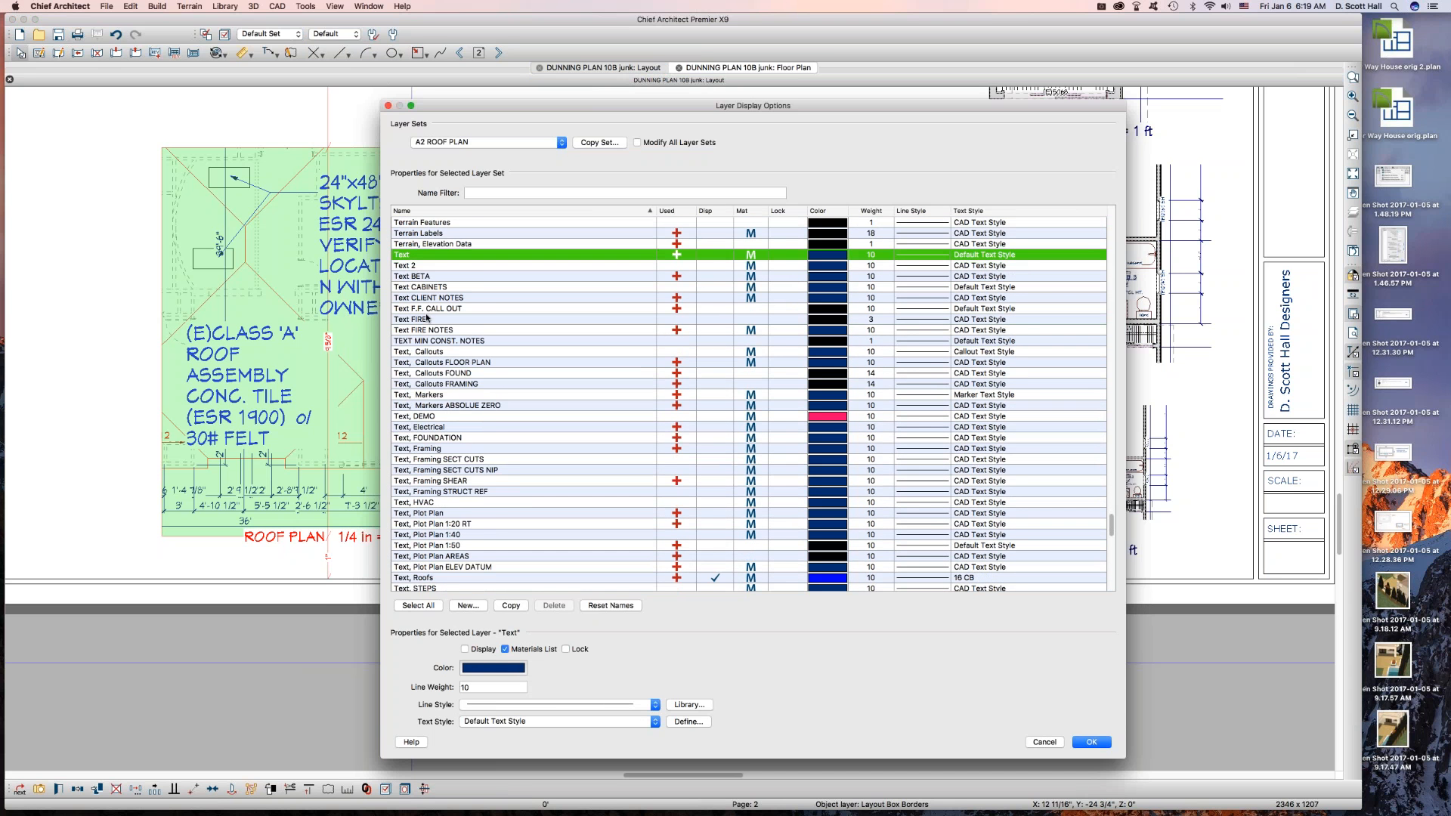
scroll(476, 470, "down", 2)
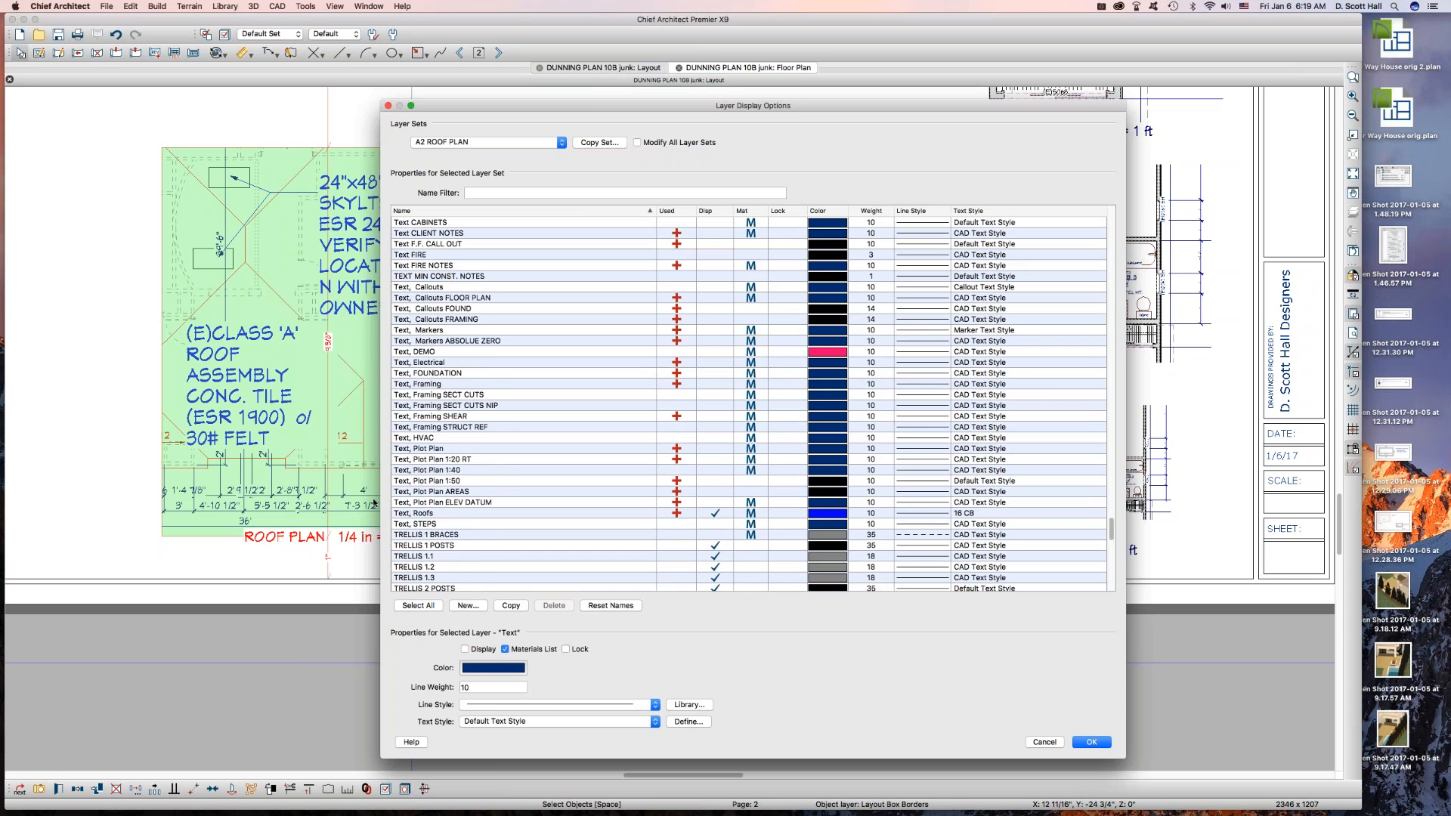
left_click(478, 513)
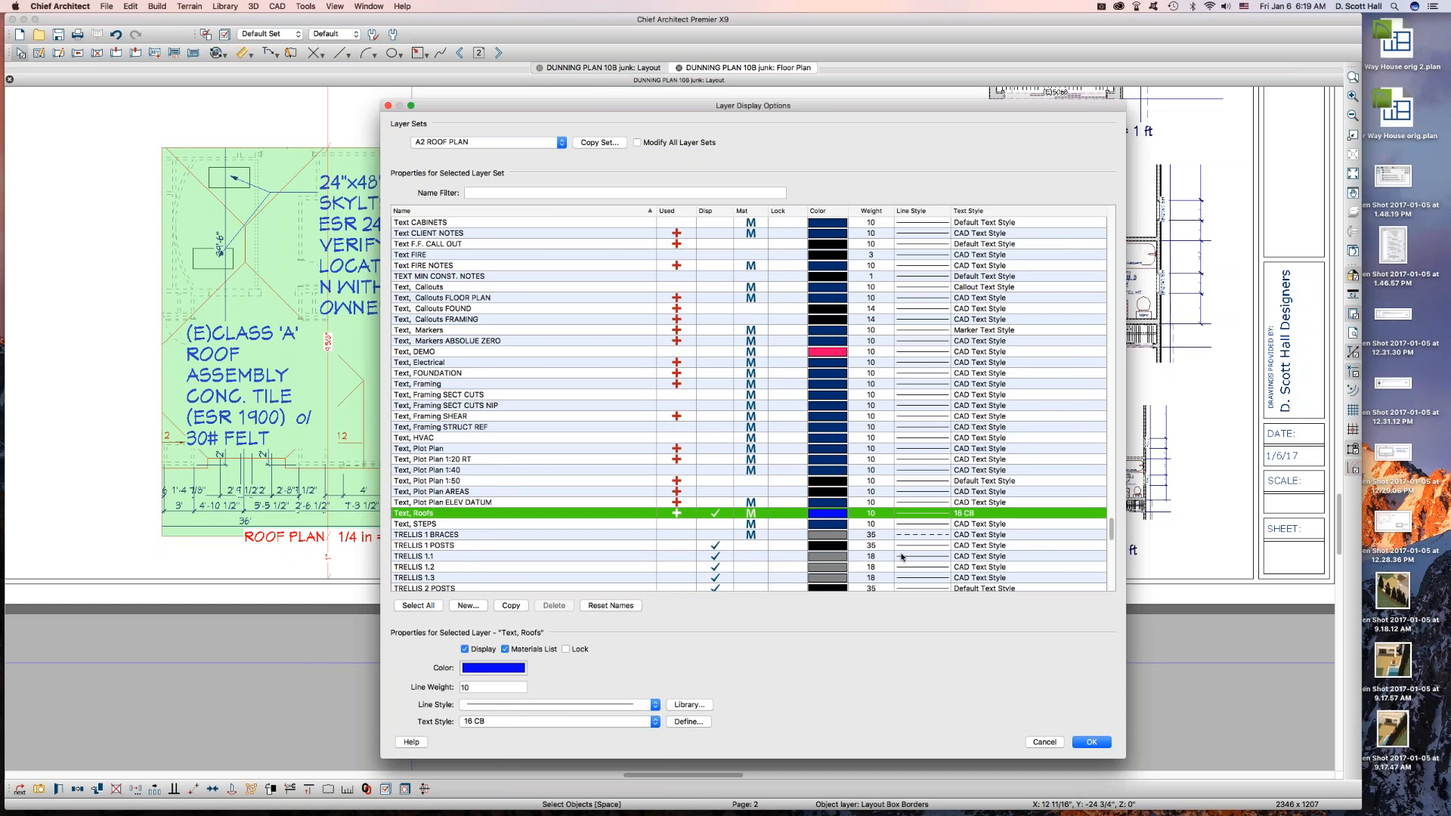
Assign the 4 CB text style to the Text, Roofs layer in the A2 ROOF PLAN layer set.
left_click(531, 721)
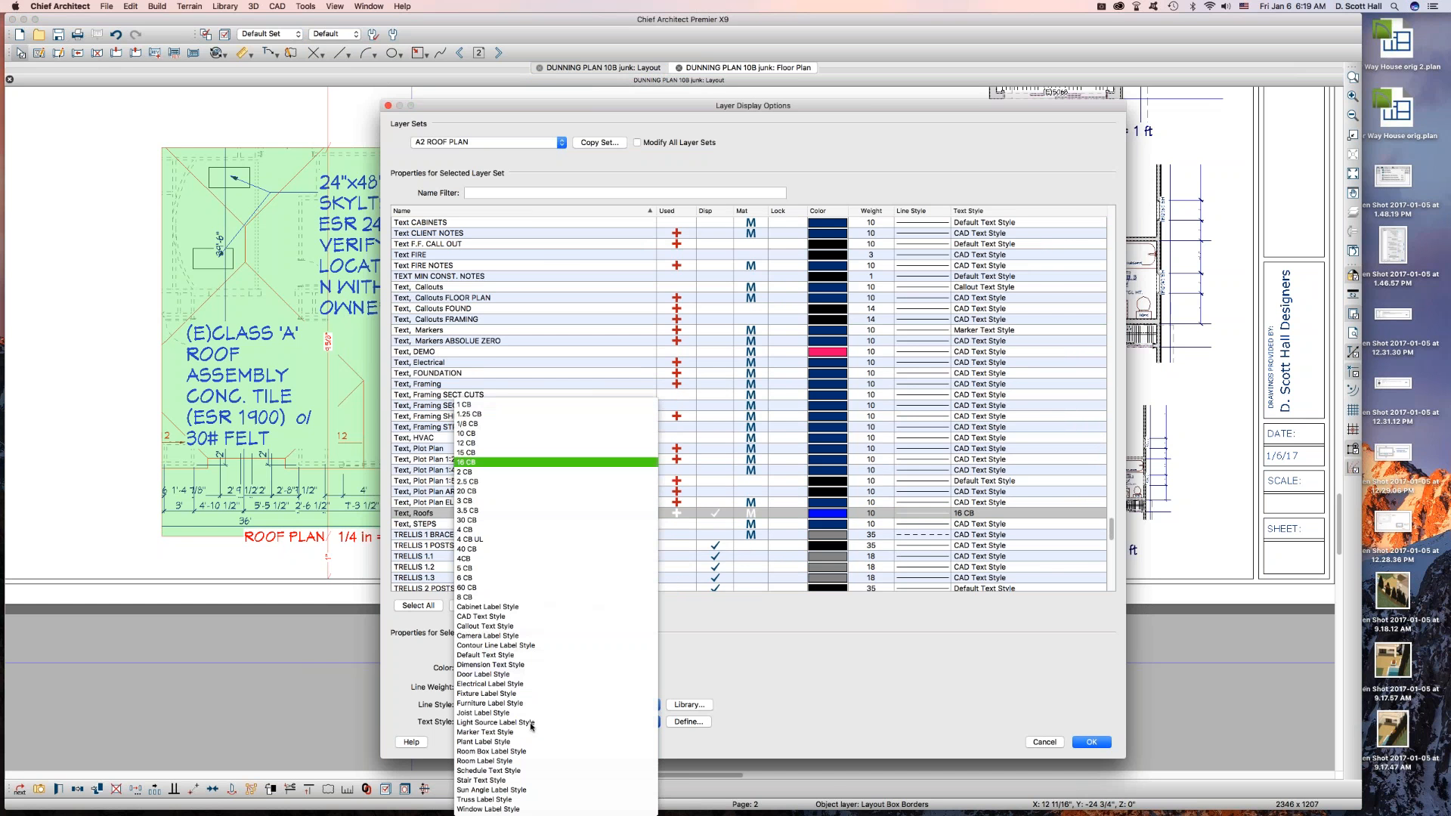
left_click(472, 530)
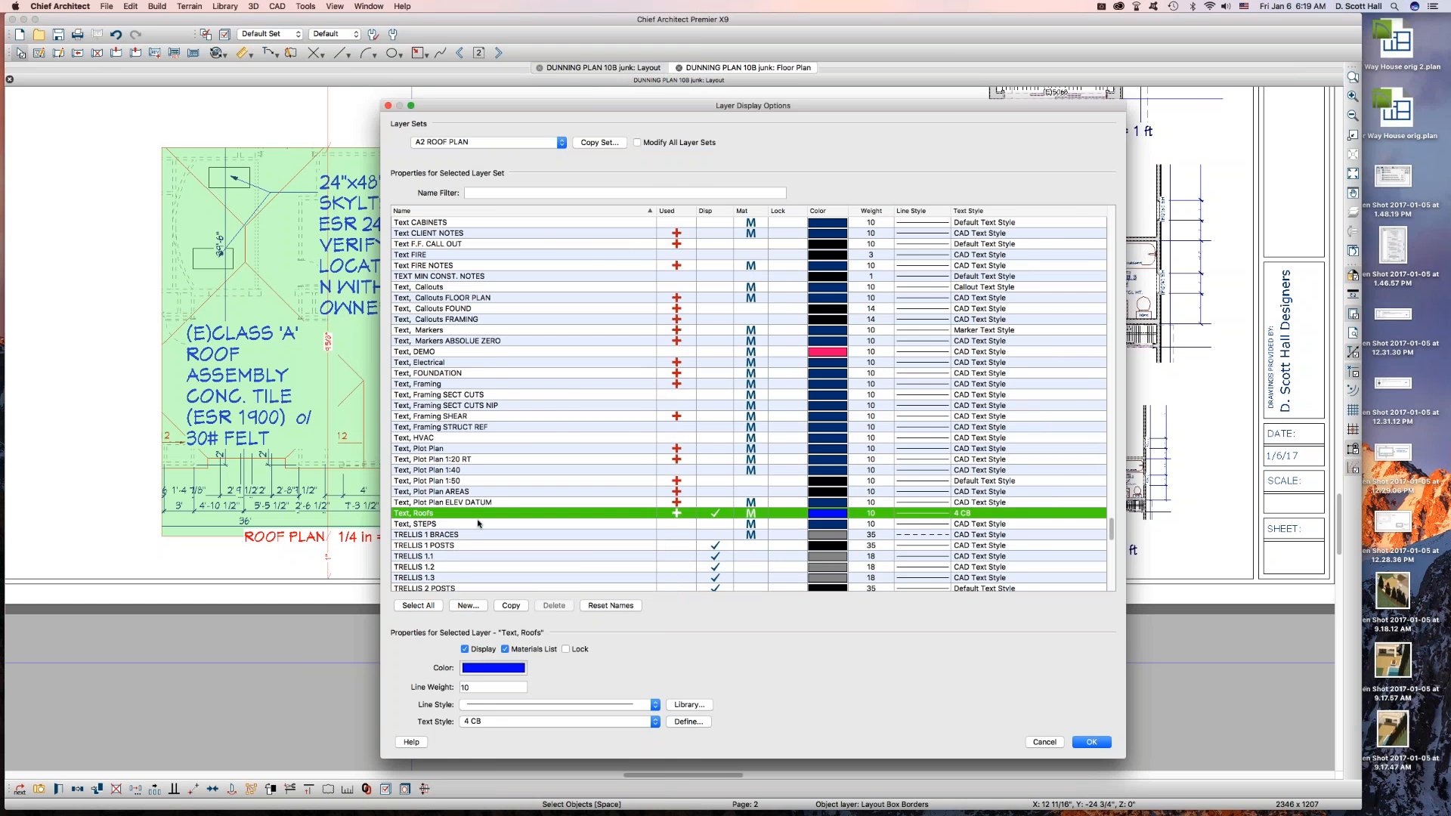
left_click(495, 373)
key("Return")
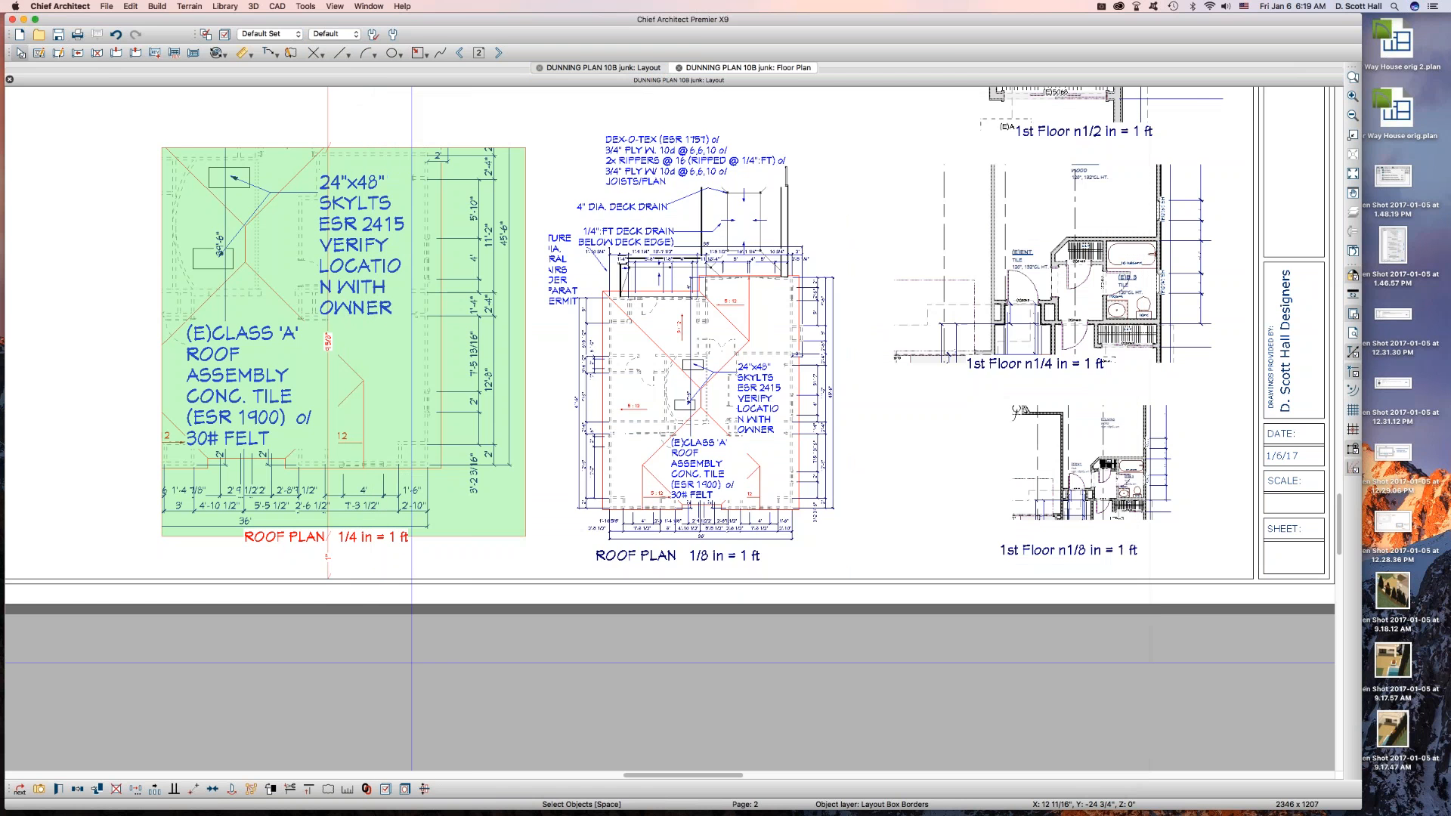
Examine the skylight and roof assembly notes up close in the 1/4 in = 1 ft ROOF PLAN view.
left_click(329, 213)
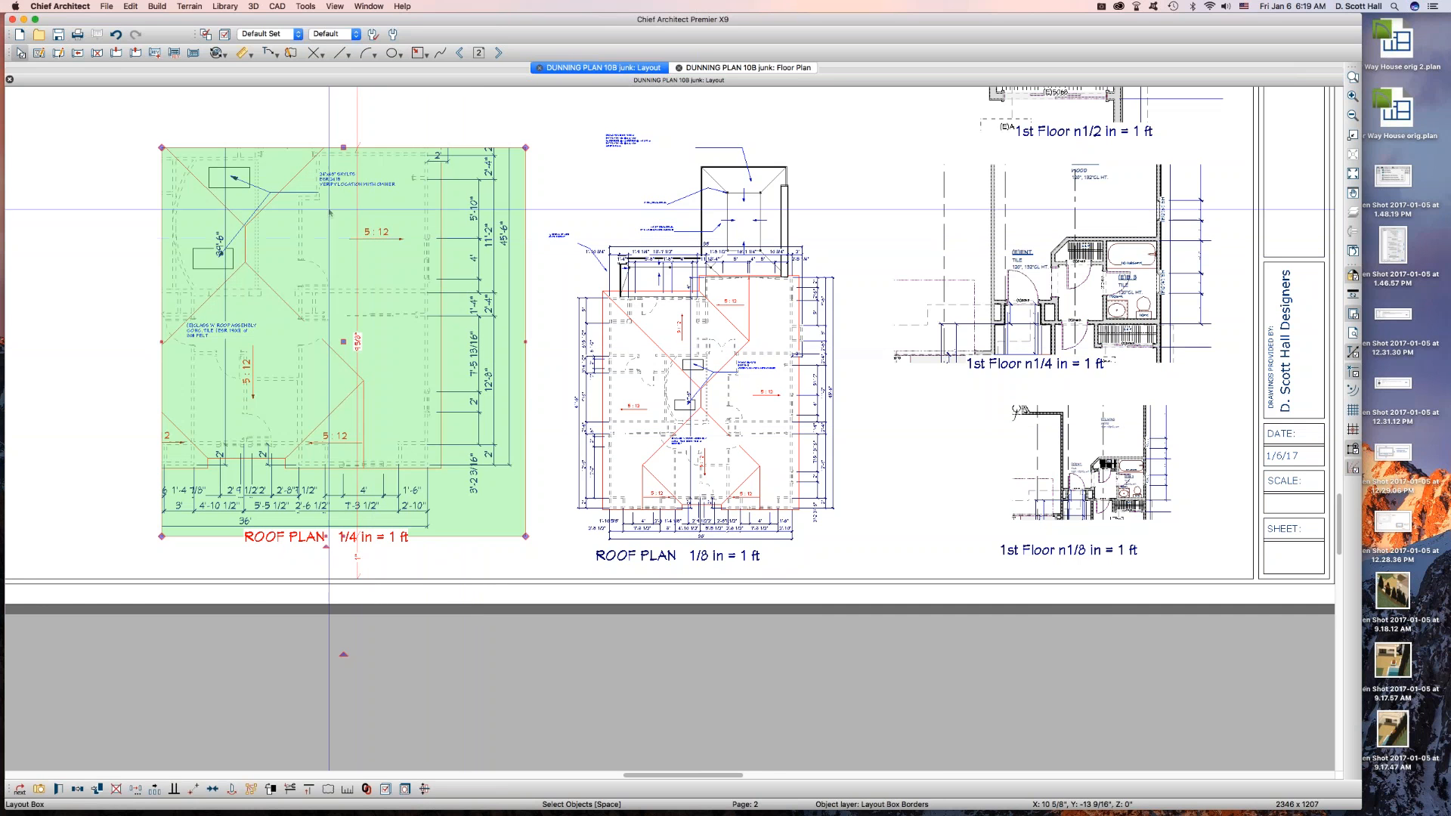
left_click_drag(269, 138, 430, 227)
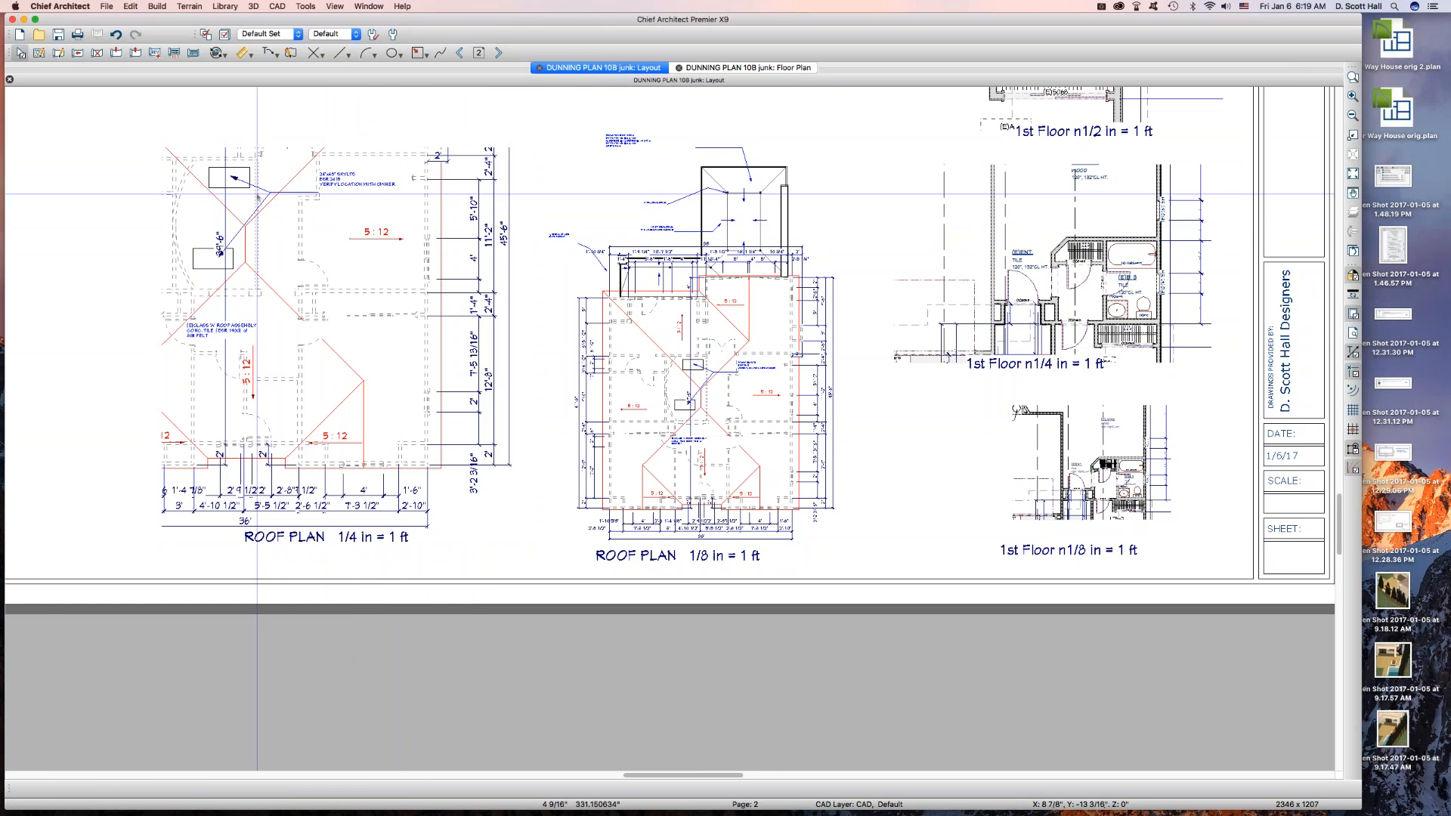
scroll(260, 190, "up", 3)
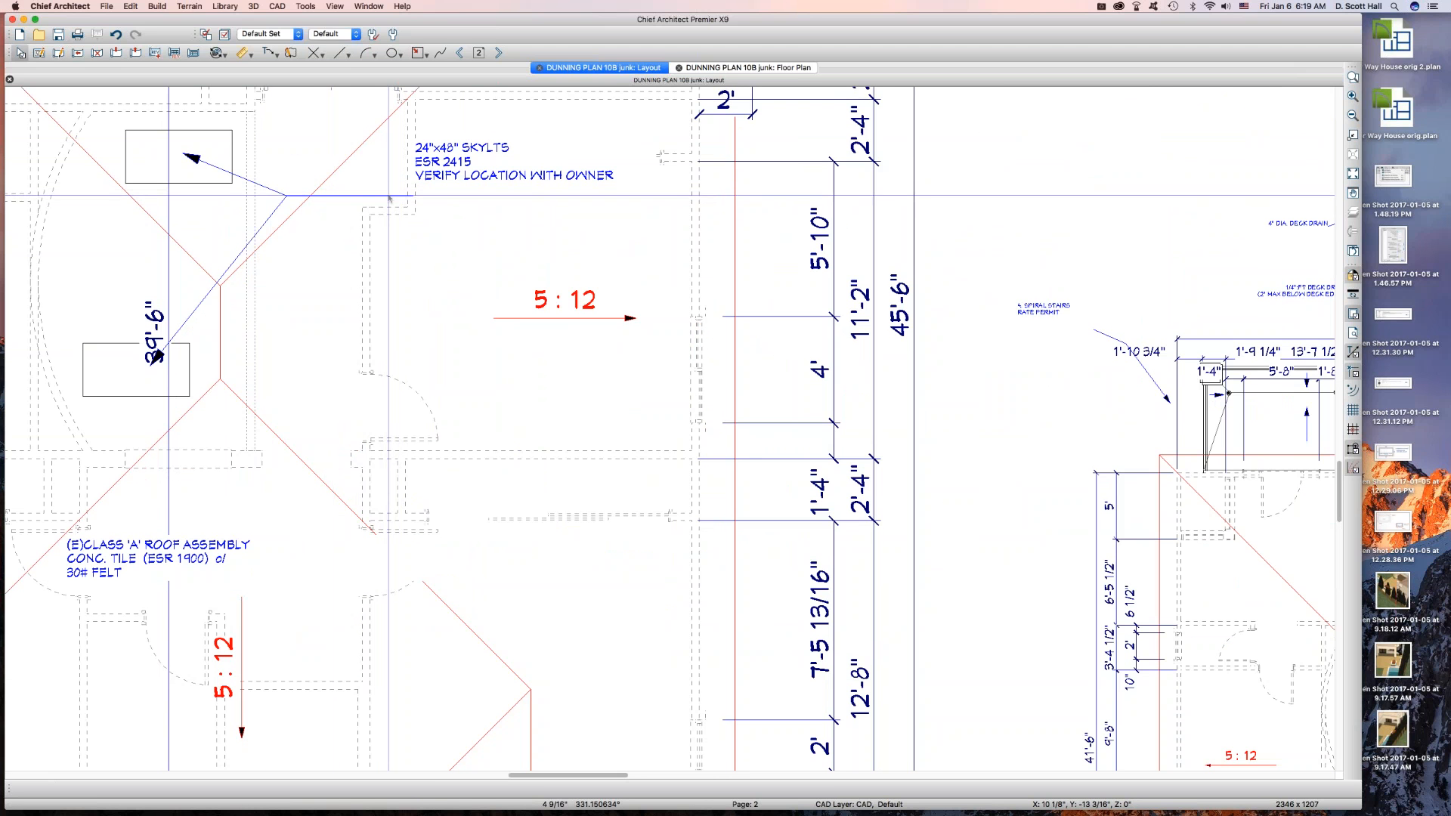
scroll(385, 197, "down", 4)
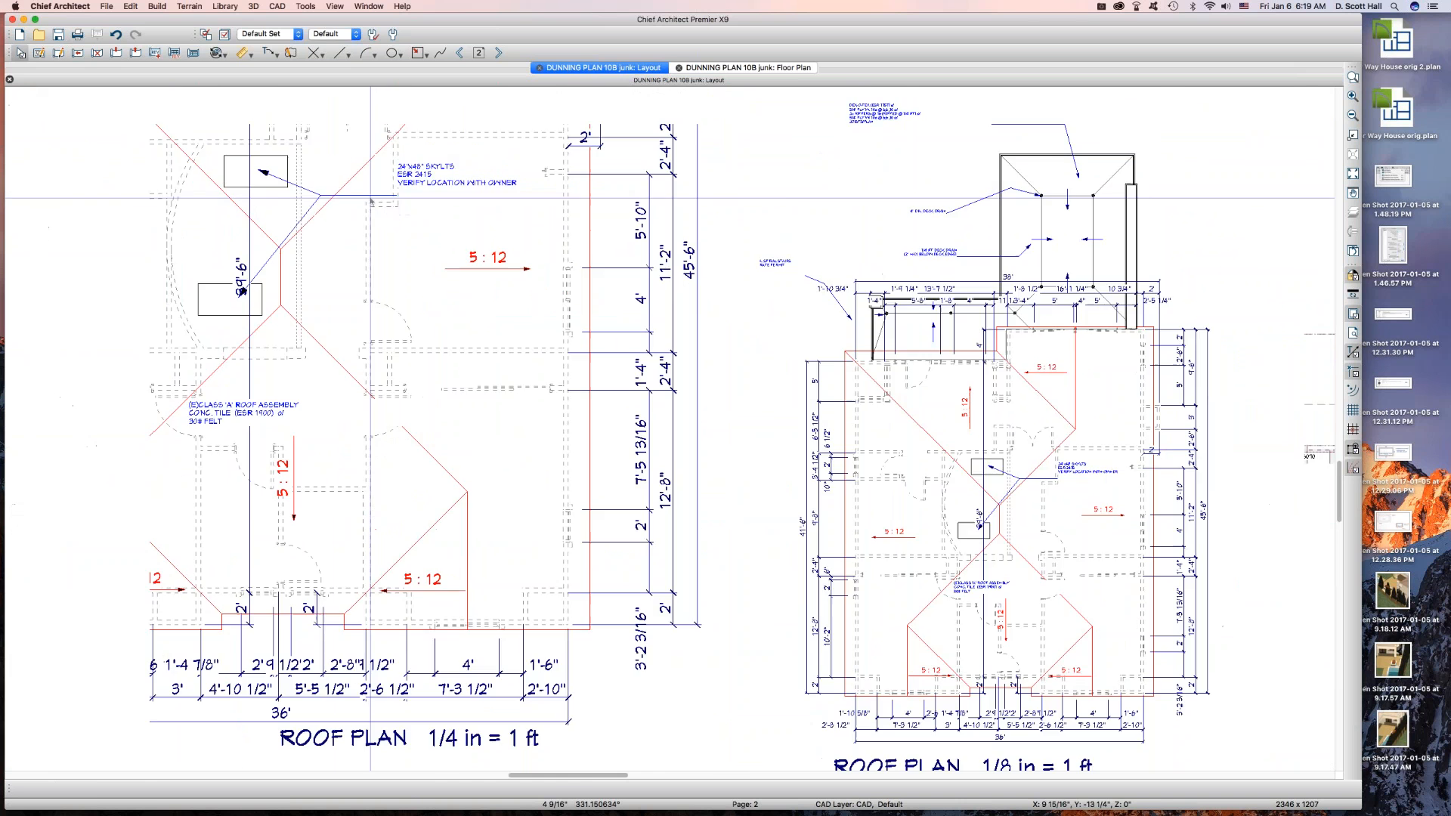
Assign the 4CB text style to the Dimensions, Automatic layer in the A2 ROOF PLAN layer set of the 1/4 in = 1 ft ROOF PLAN view.
right_click(547, 344)
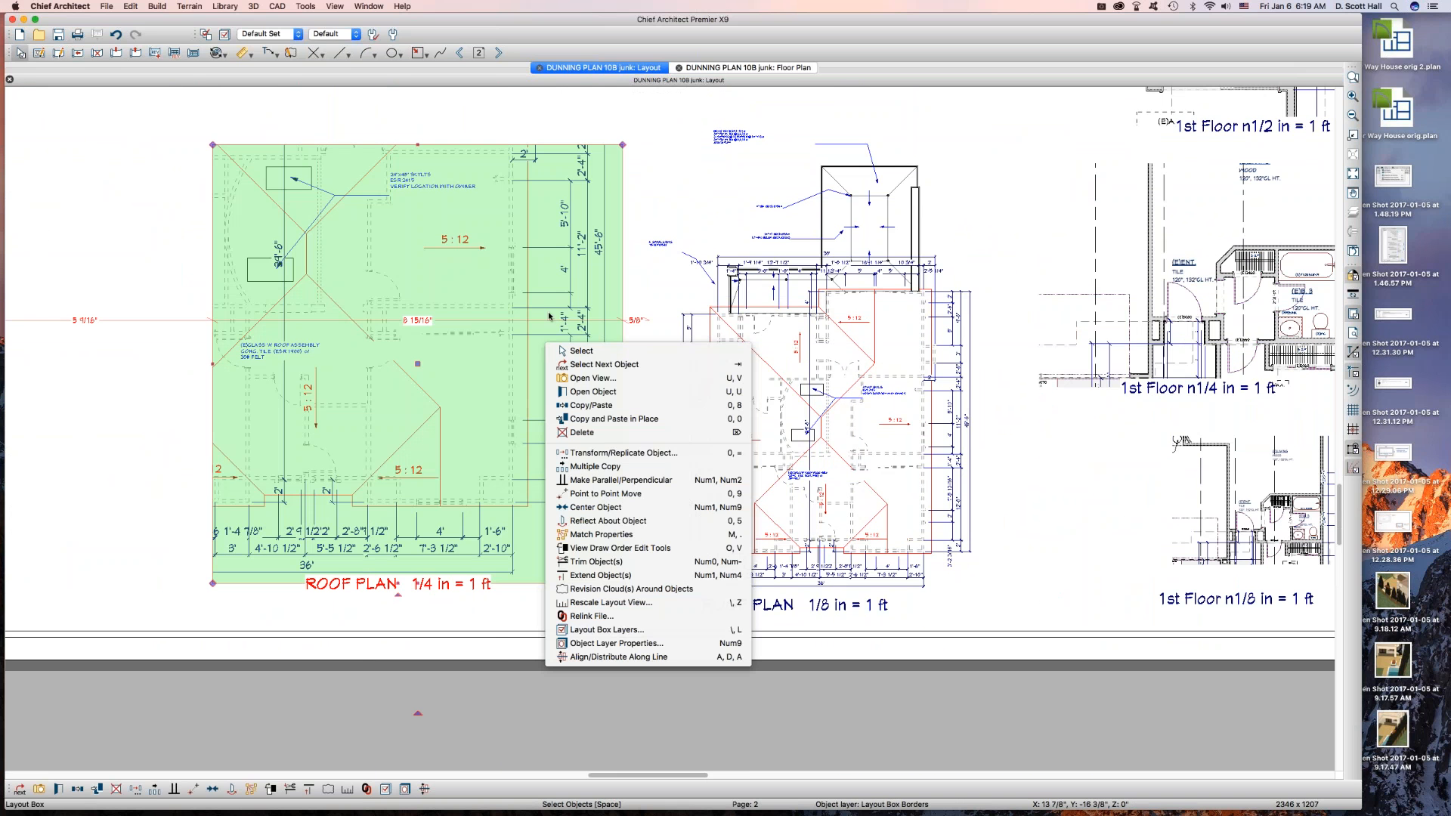
left_click(580, 632)
left_click(580, 406)
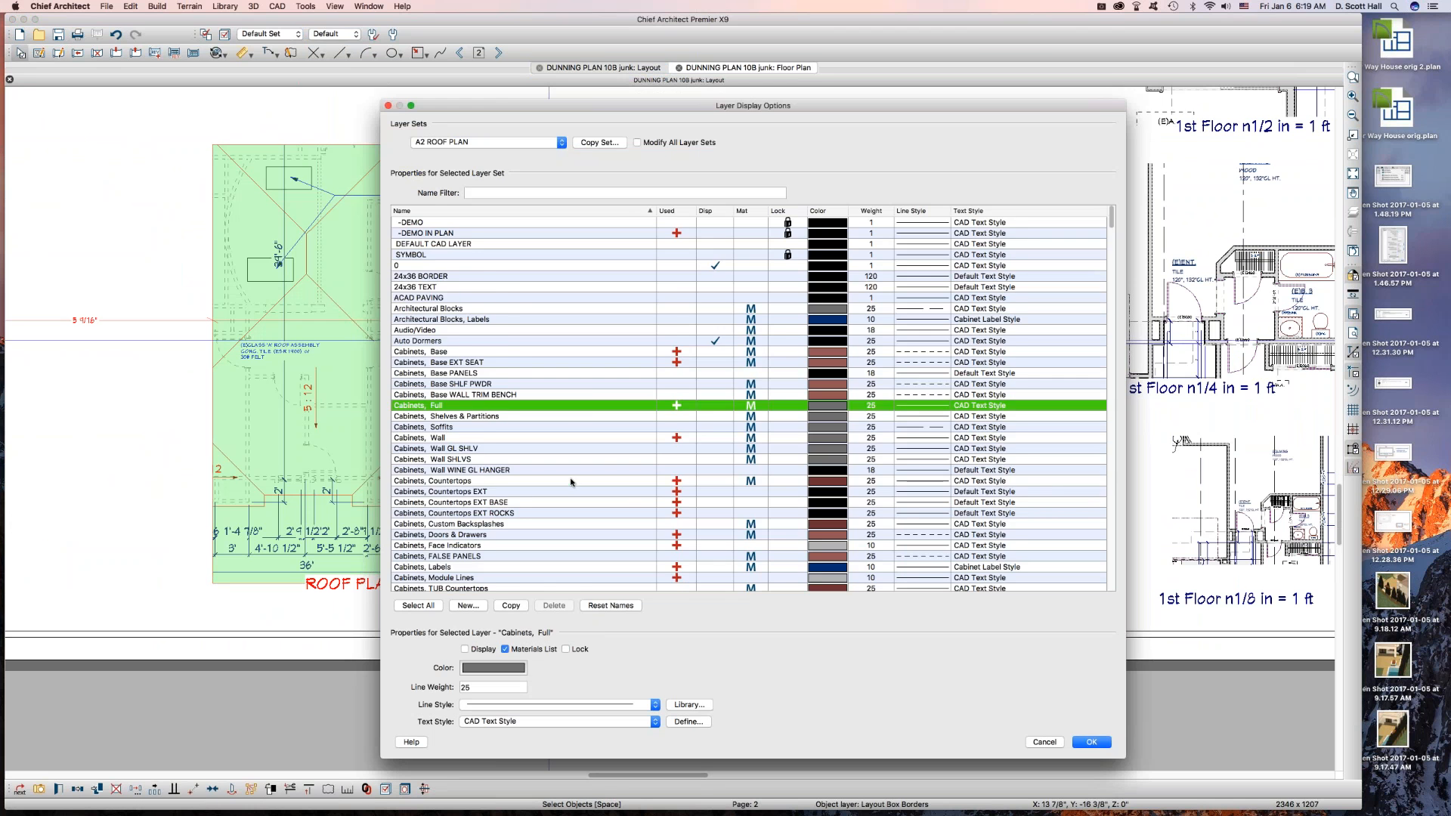
left_click(571, 482)
key("d")
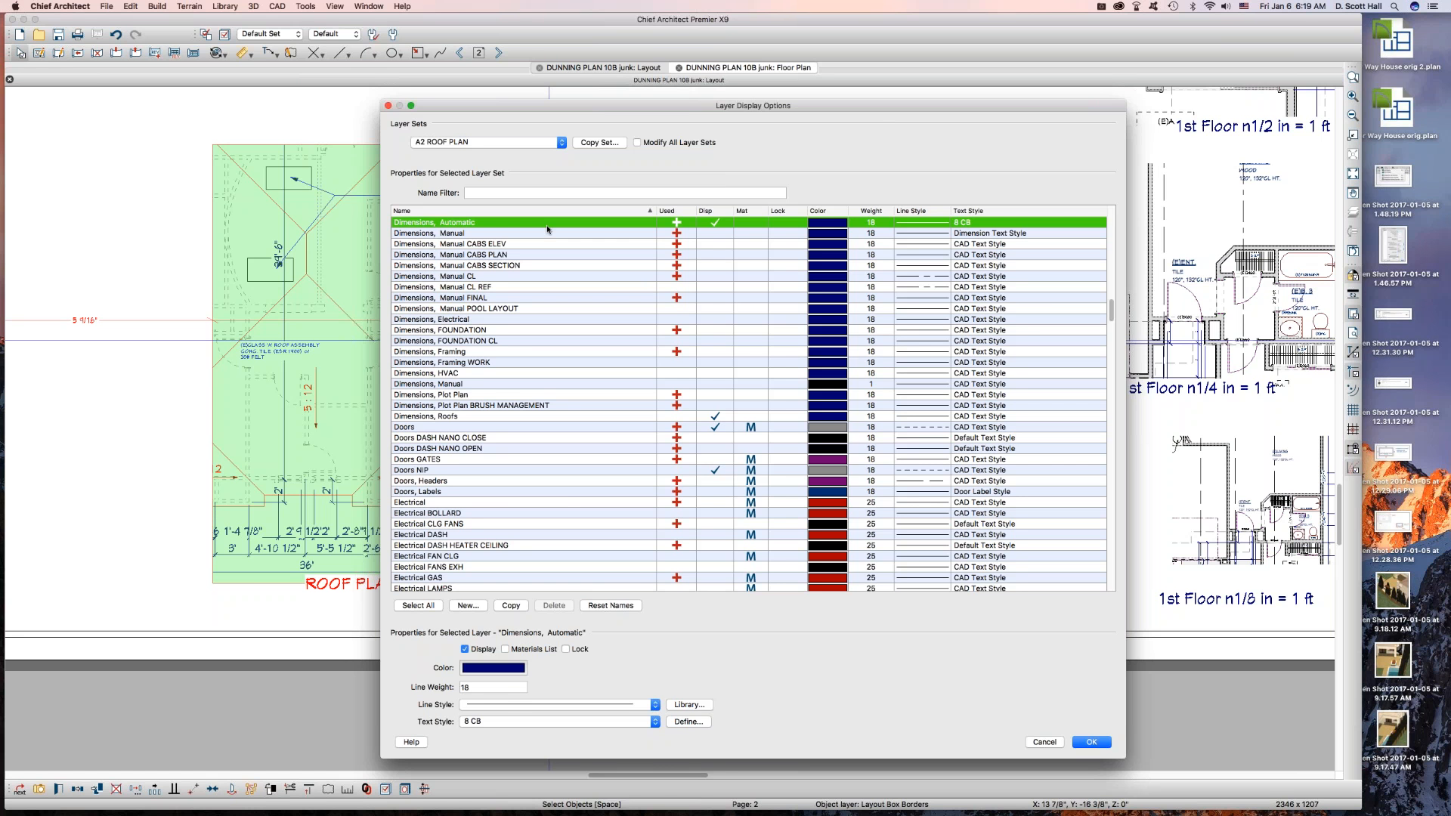
left_click(525, 721)
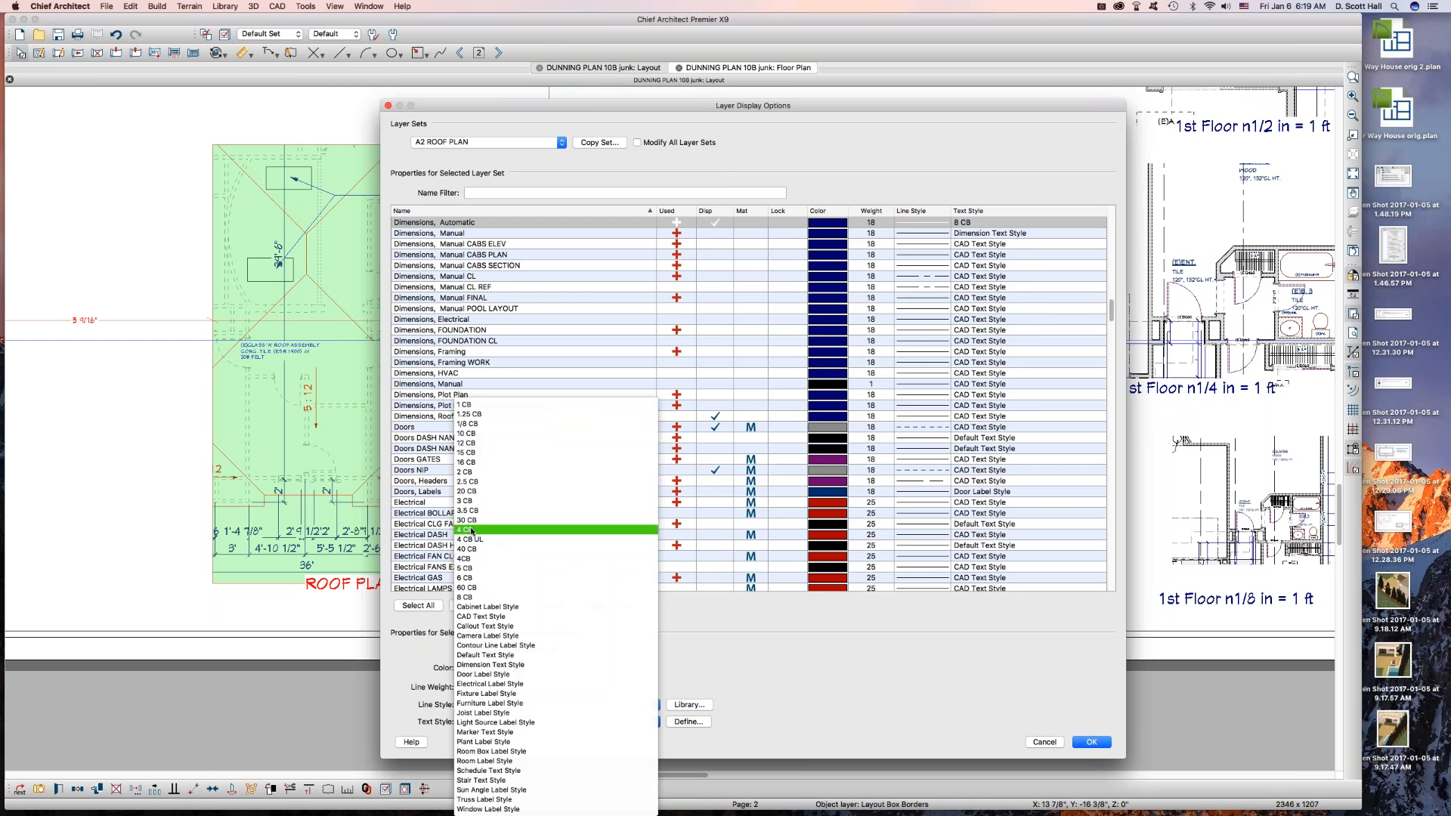
left_click(797, 686)
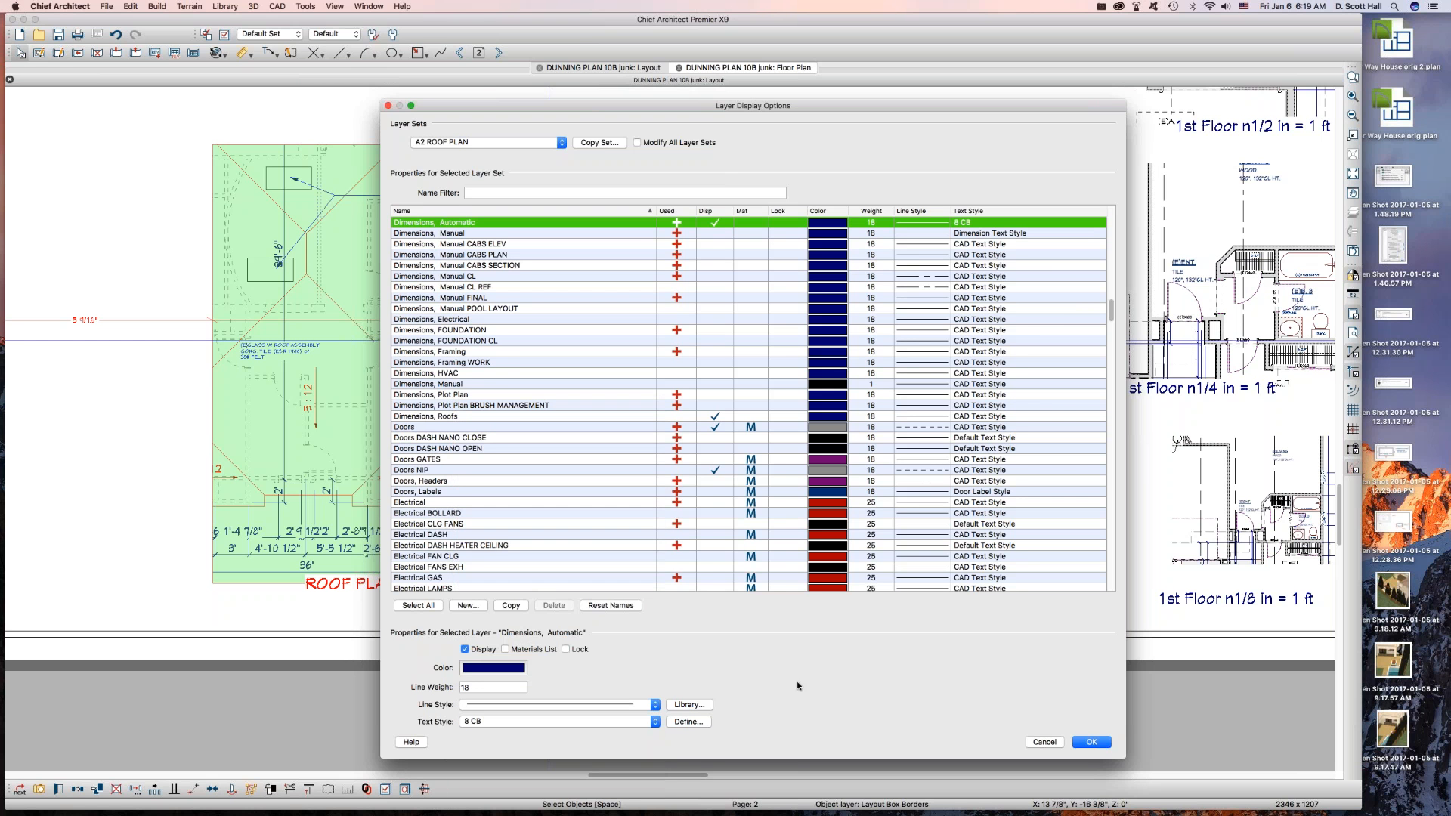
left_click(503, 723)
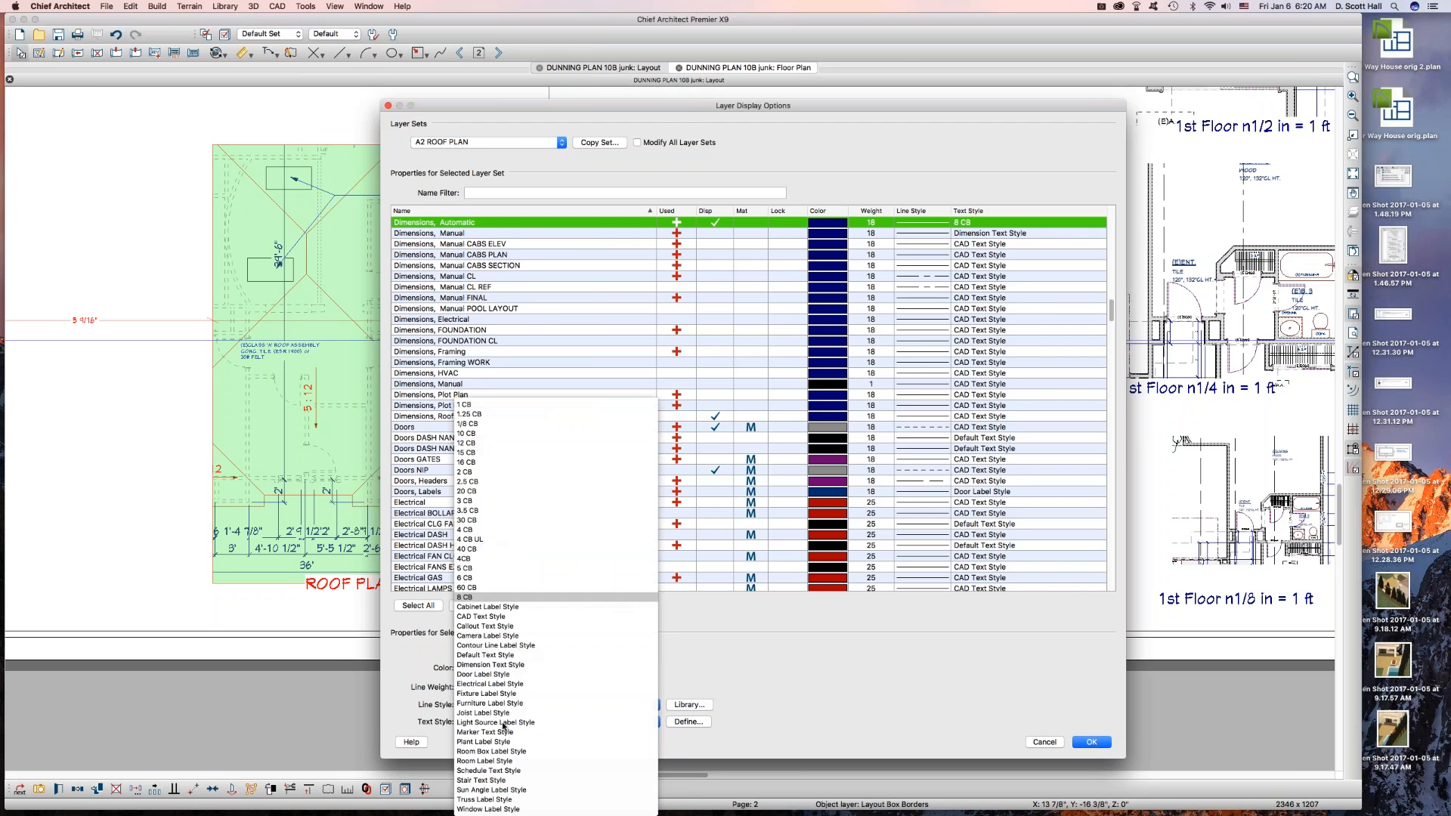
left_click(465, 563)
key("Return")
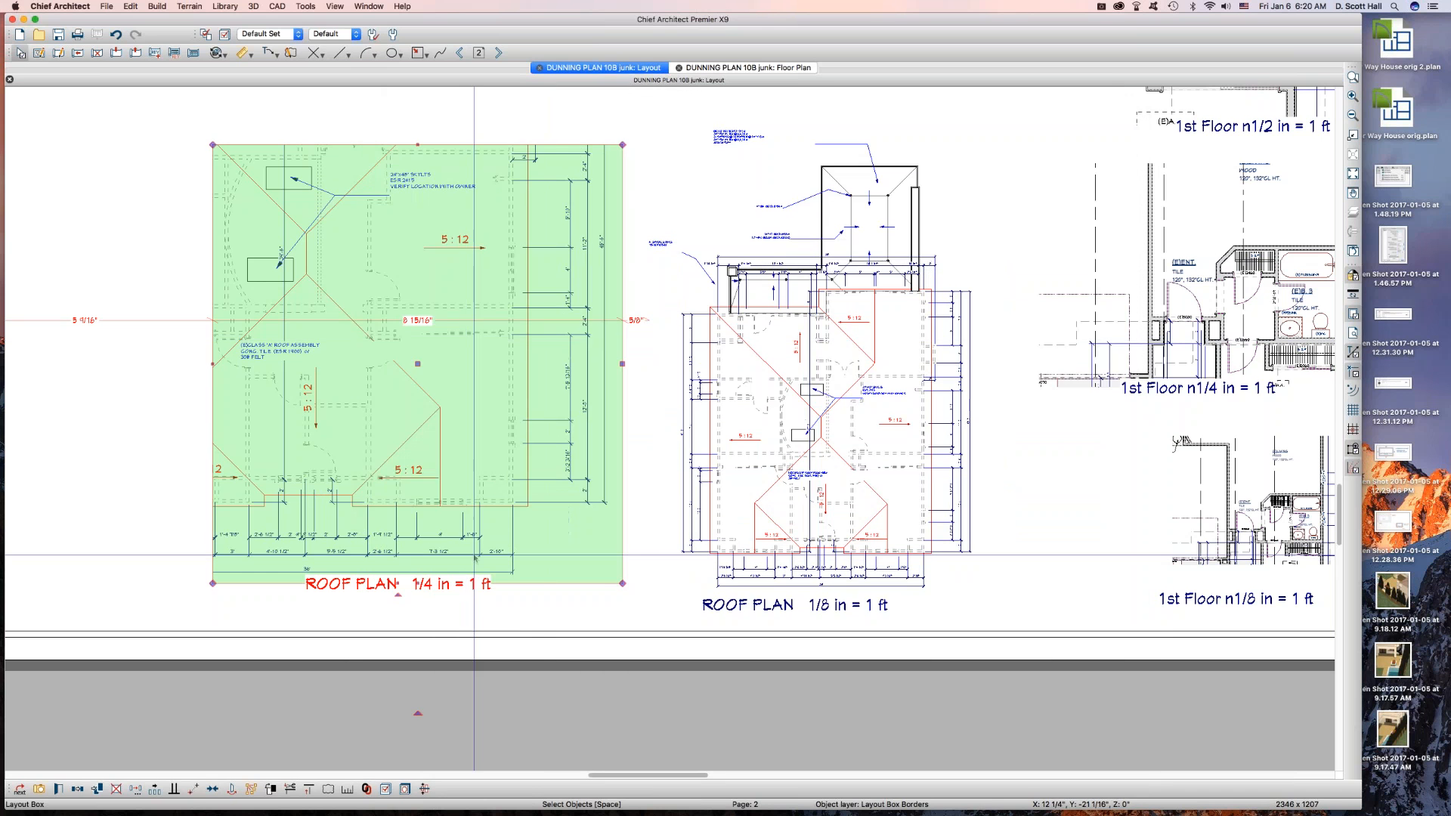
left_click(599, 382)
key("Escape")
Examine the dimension text along the right side and bottom of the 1/4 in = 1 ft ROOF PLAN view.
left_click_drag(548, 284, 634, 458)
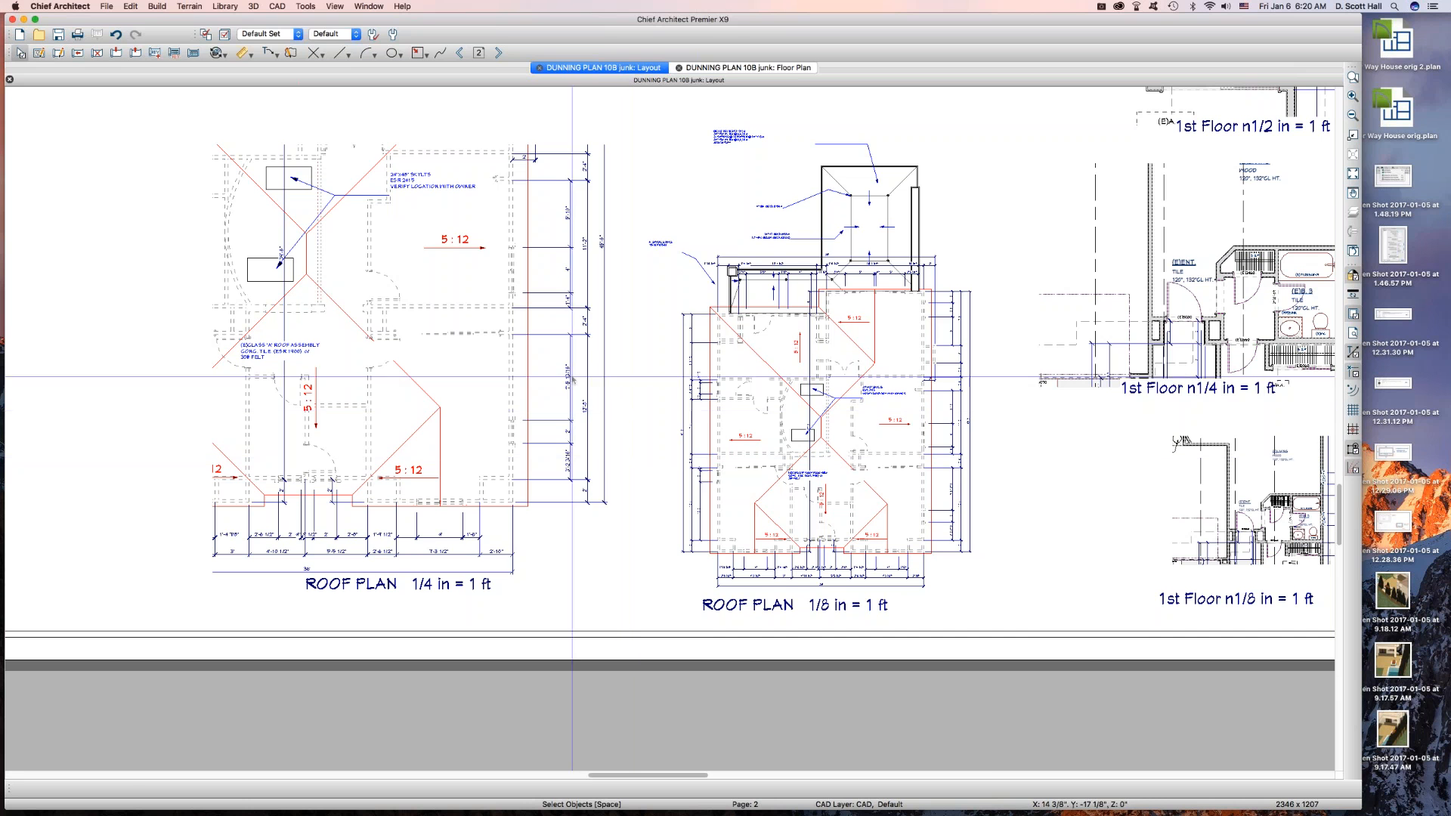
left_click_drag(499, 296, 628, 541)
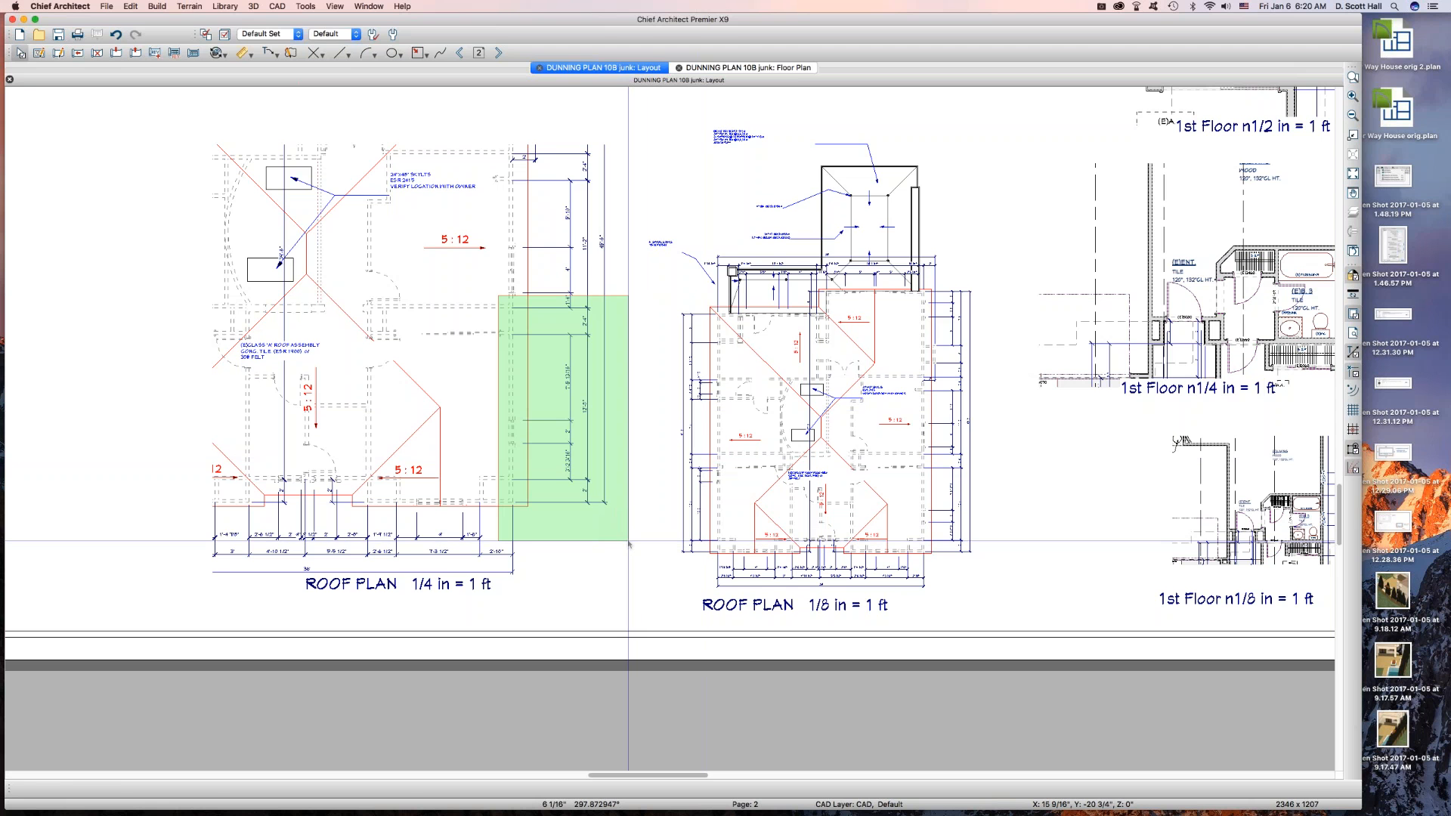
left_click_drag(628, 541, 611, 514)
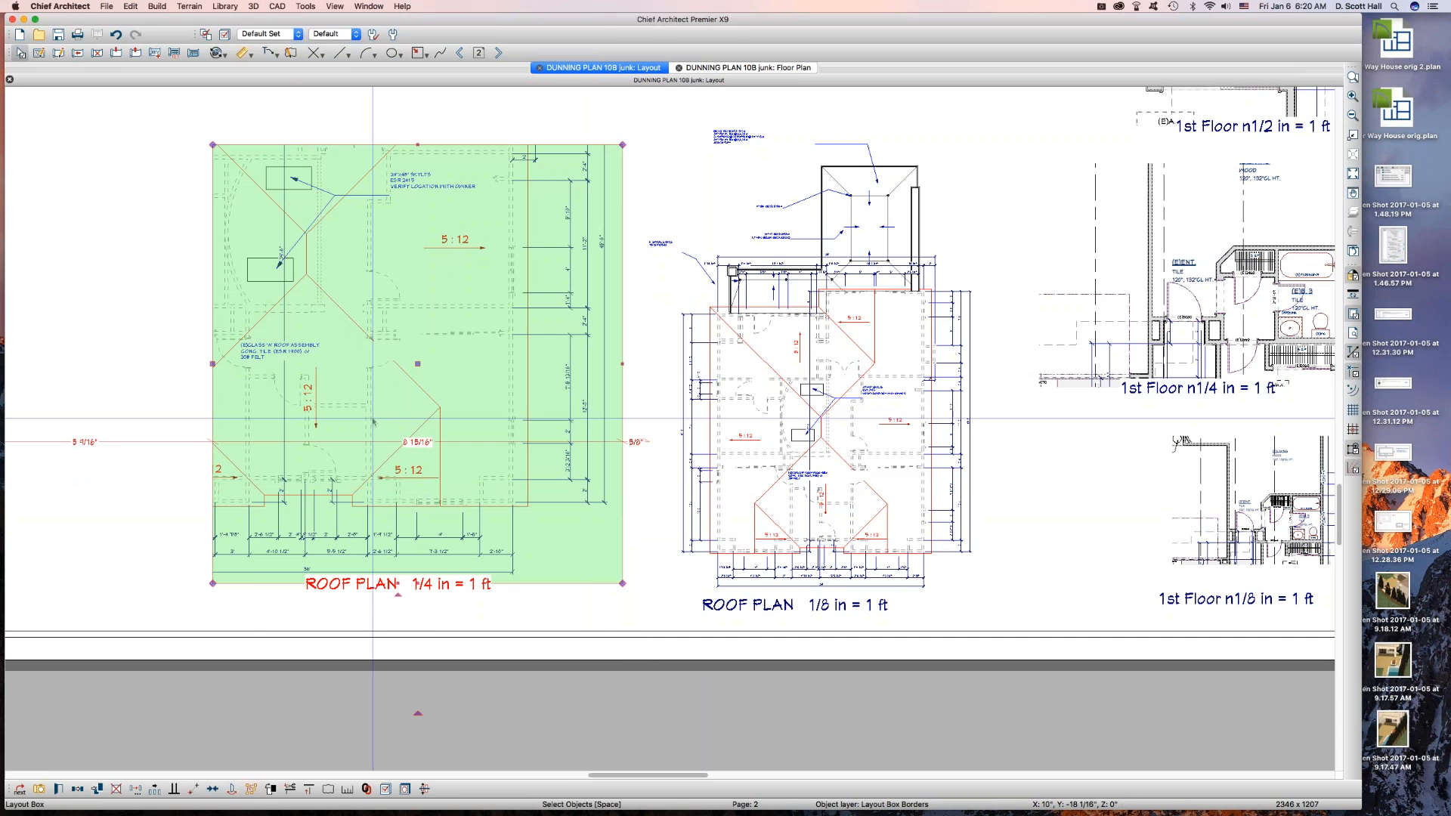
left_click(112, 377)
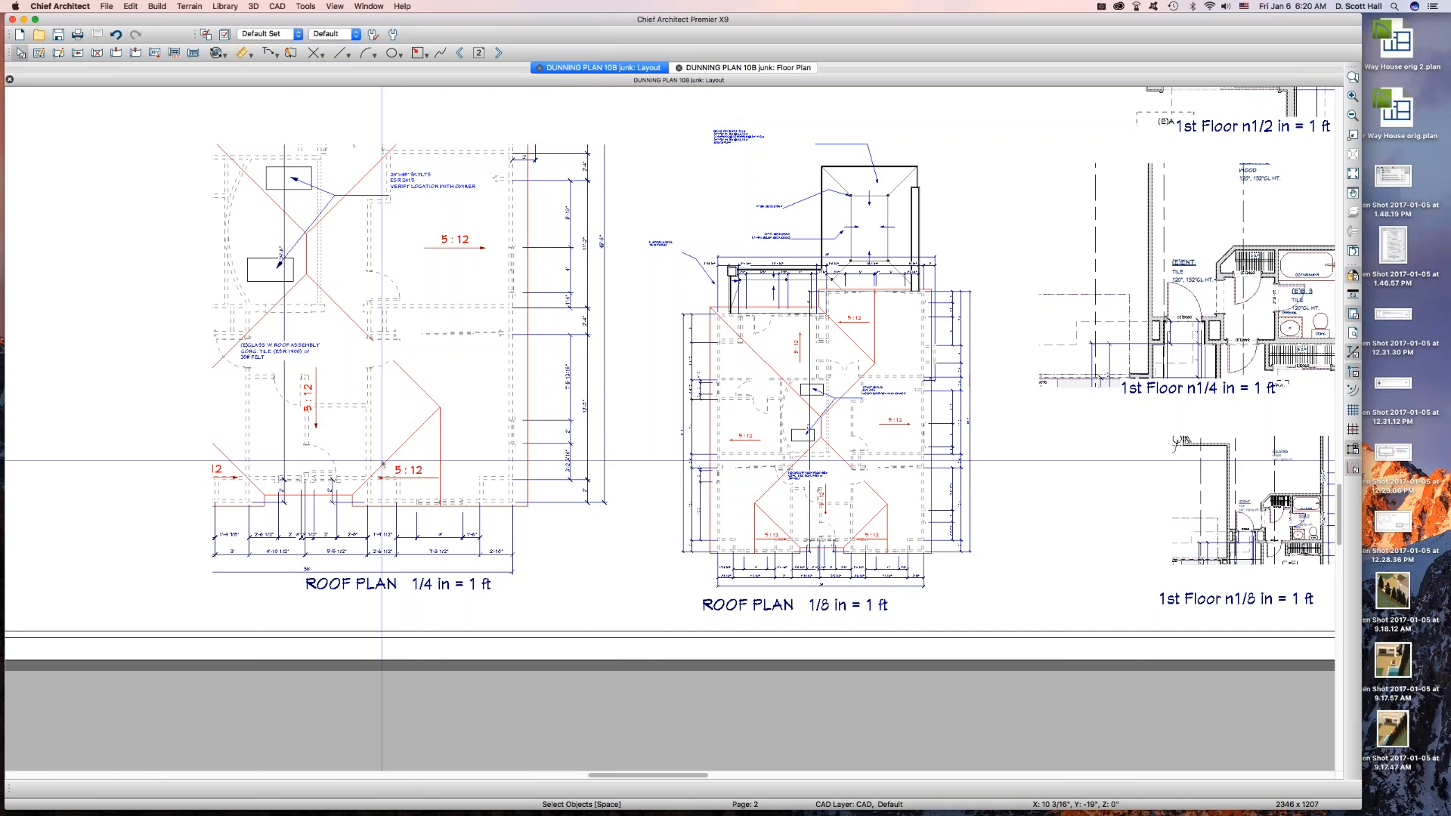
scroll(420, 399, "down", 1)
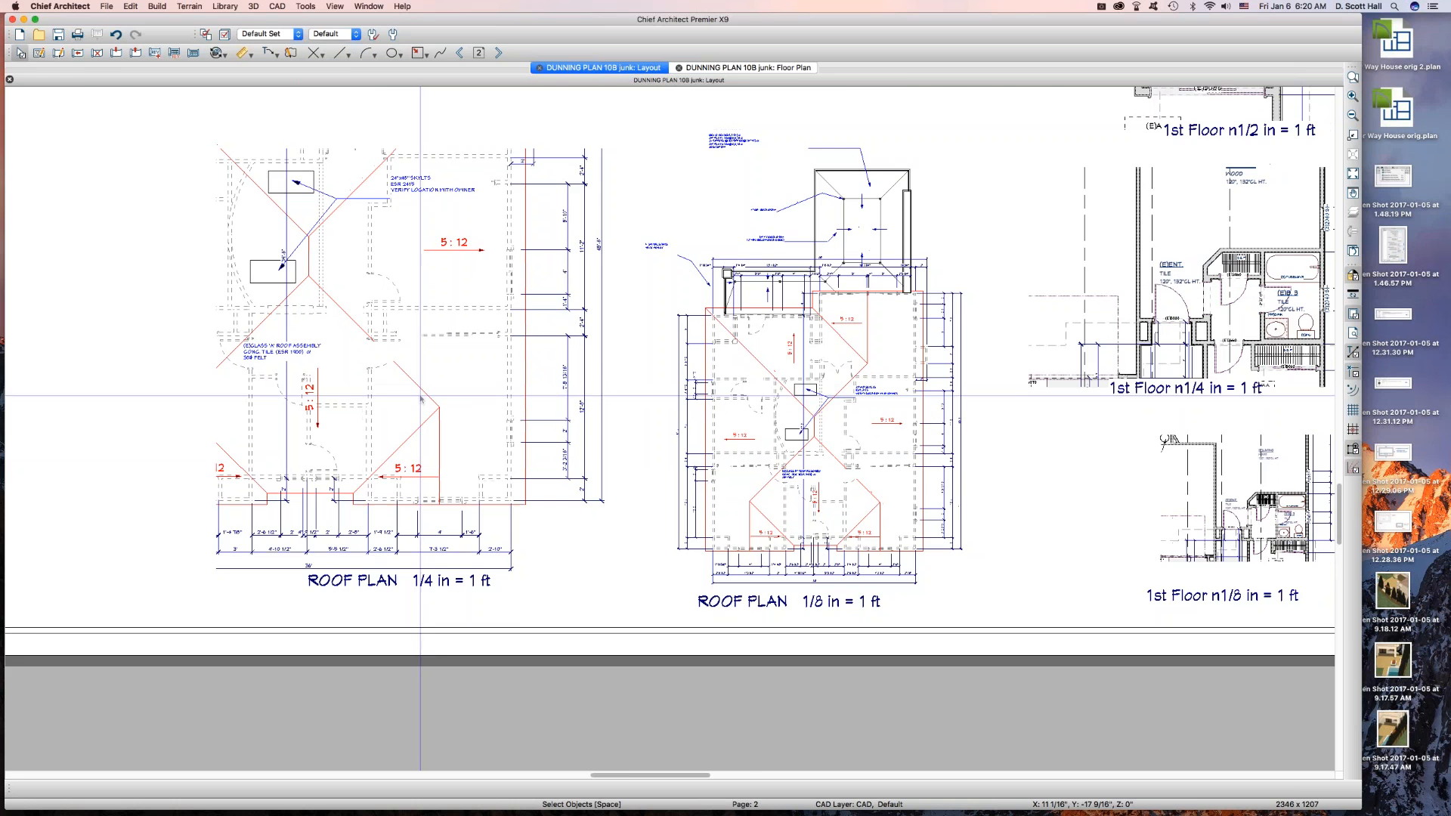
scroll(420, 399, "down", 2)
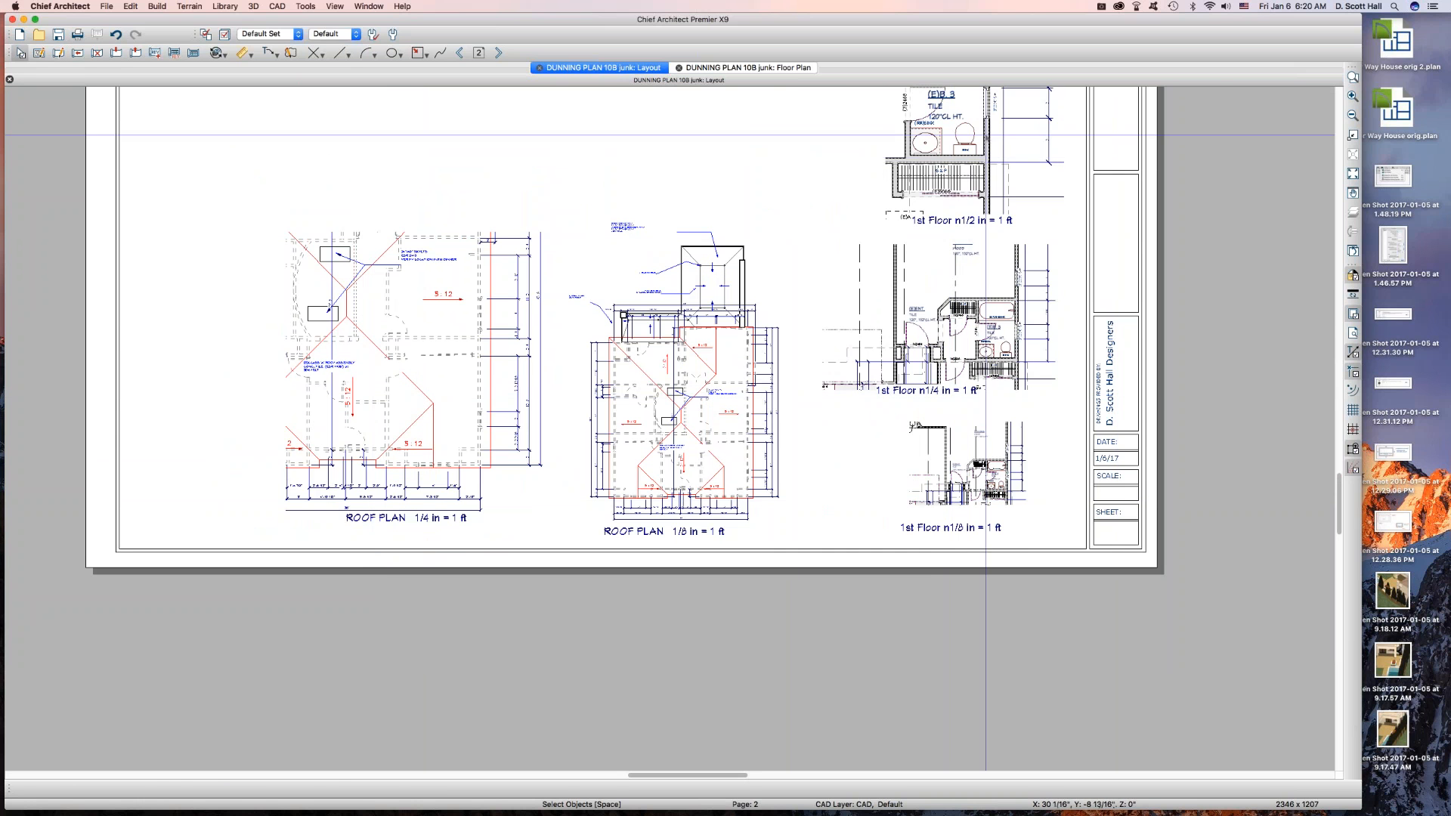
Compare the 1st Floor layout views at 1/2 in, 1/4 in and 1/8 in = 1 ft by selecting each in turn.
left_click(946, 253)
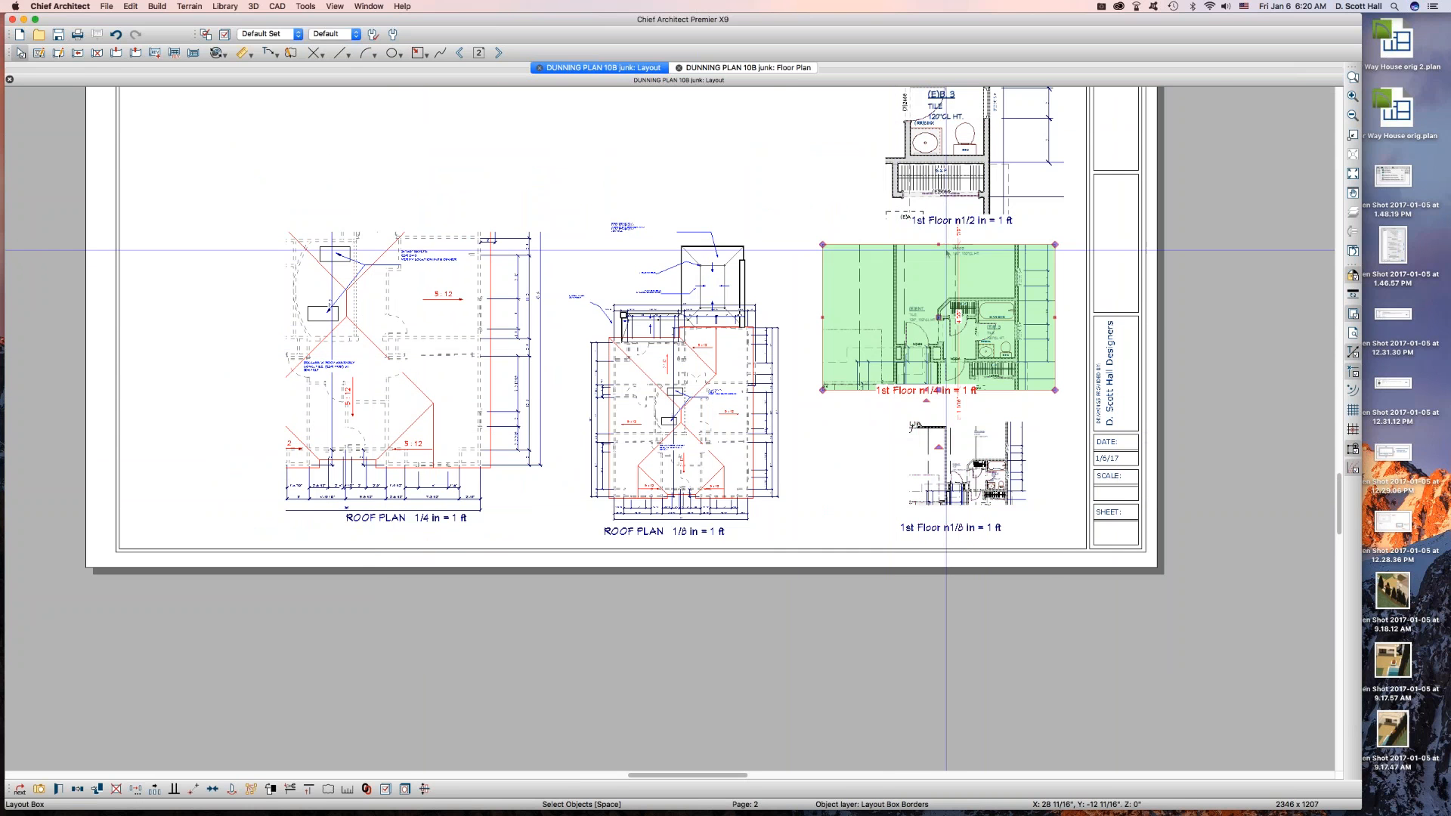
left_click(945, 157)
left_click(940, 263)
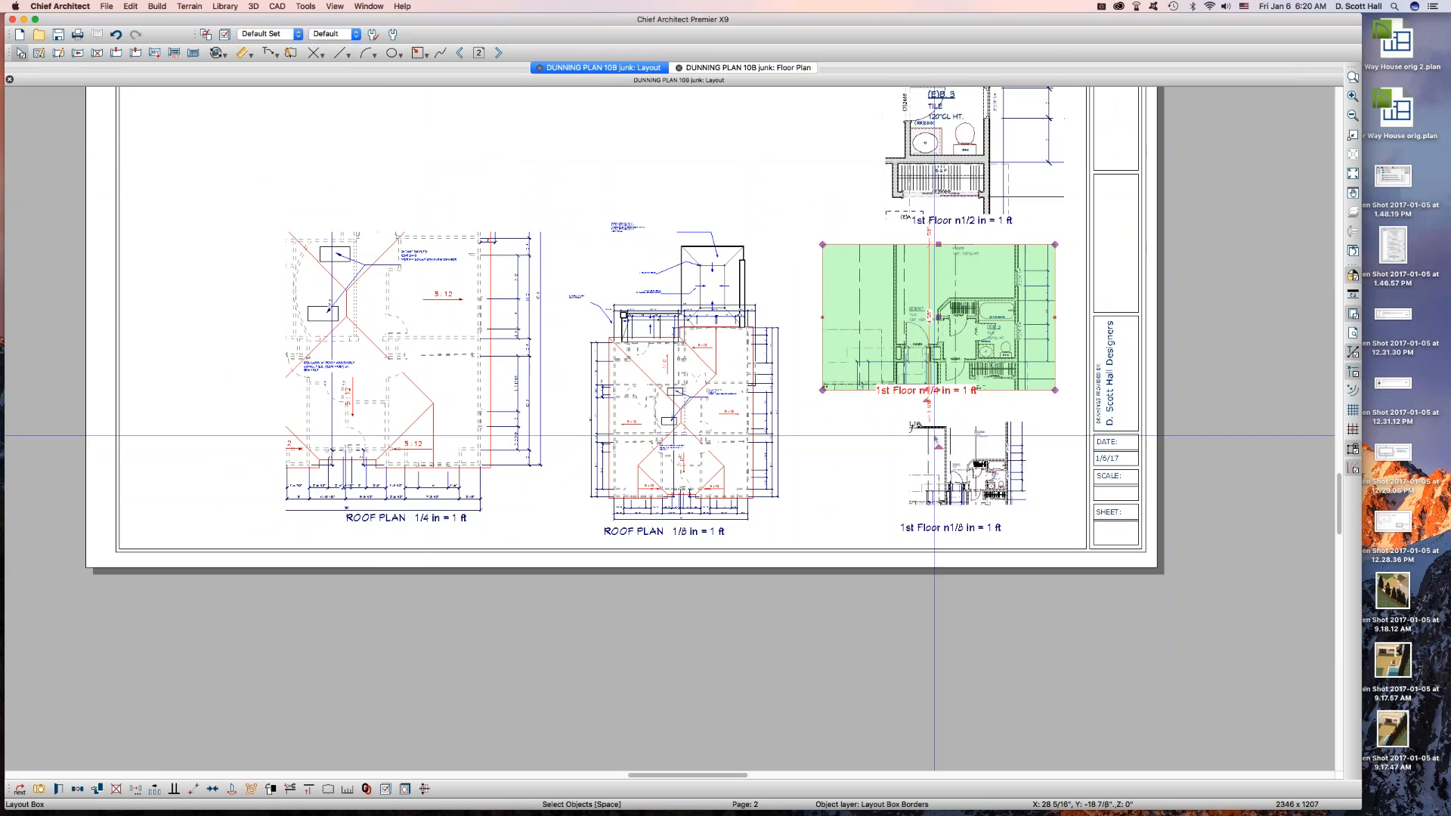
left_click(935, 436)
left_click(954, 333)
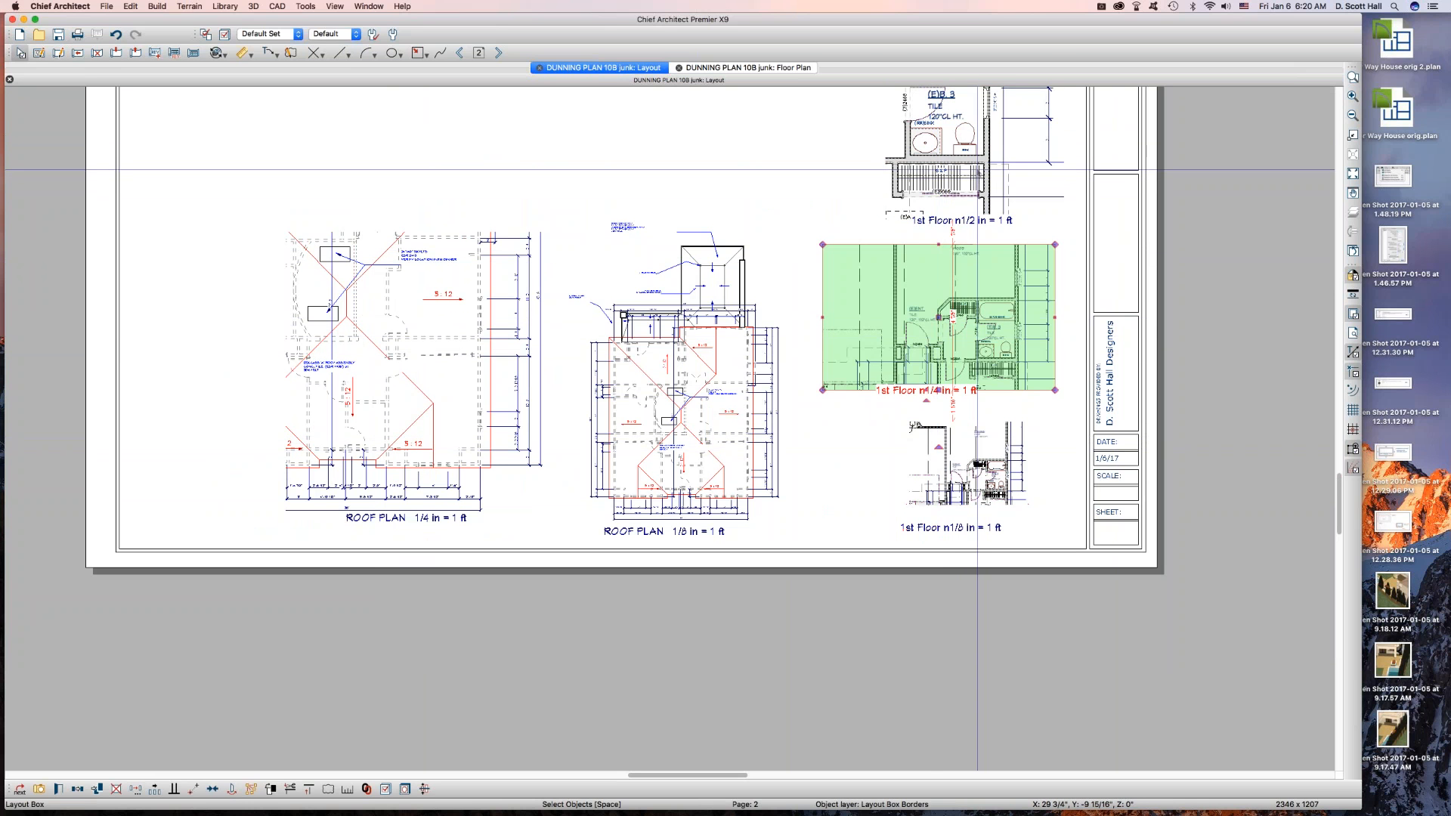
left_click(977, 169)
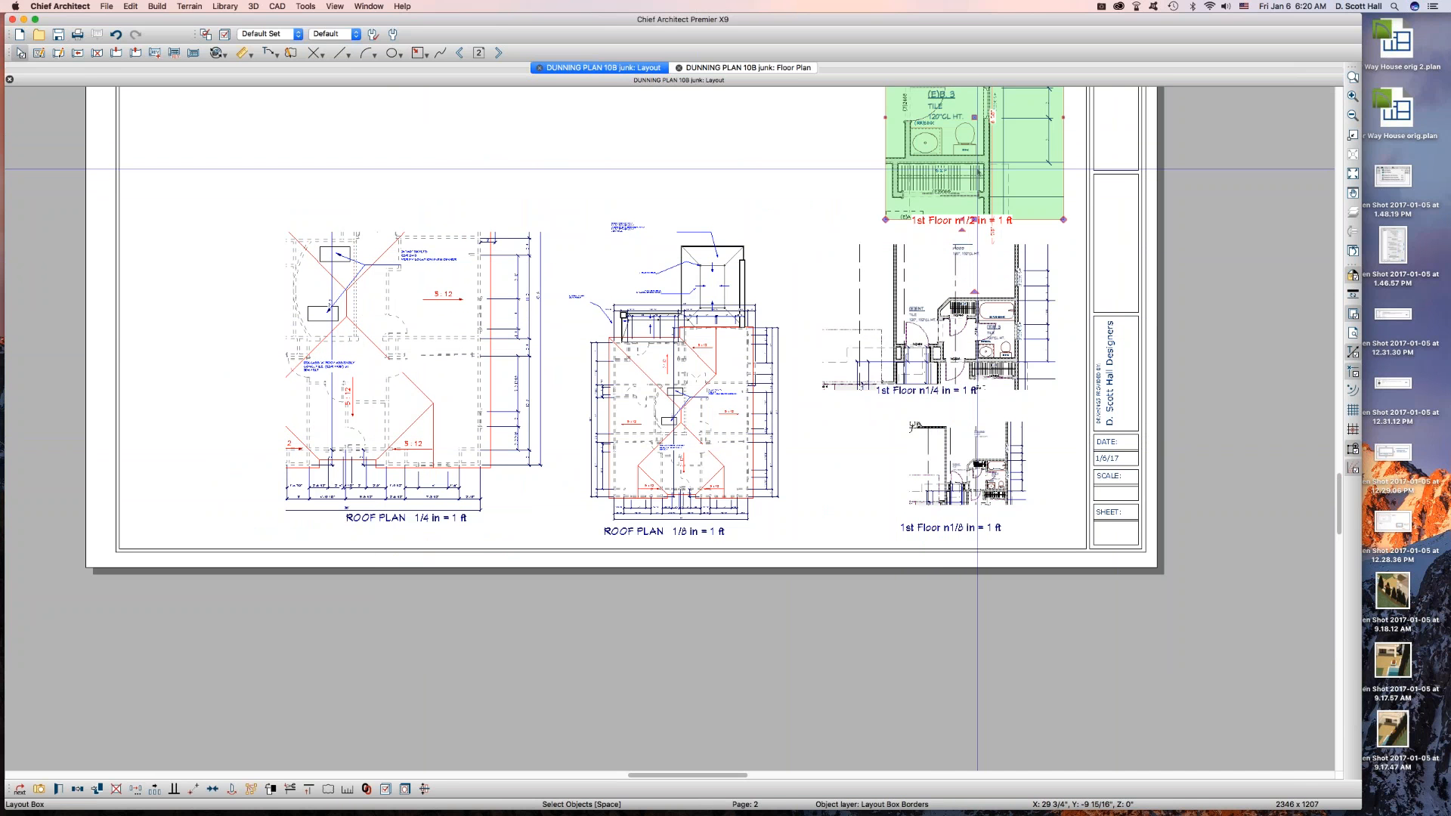
left_click(977, 174)
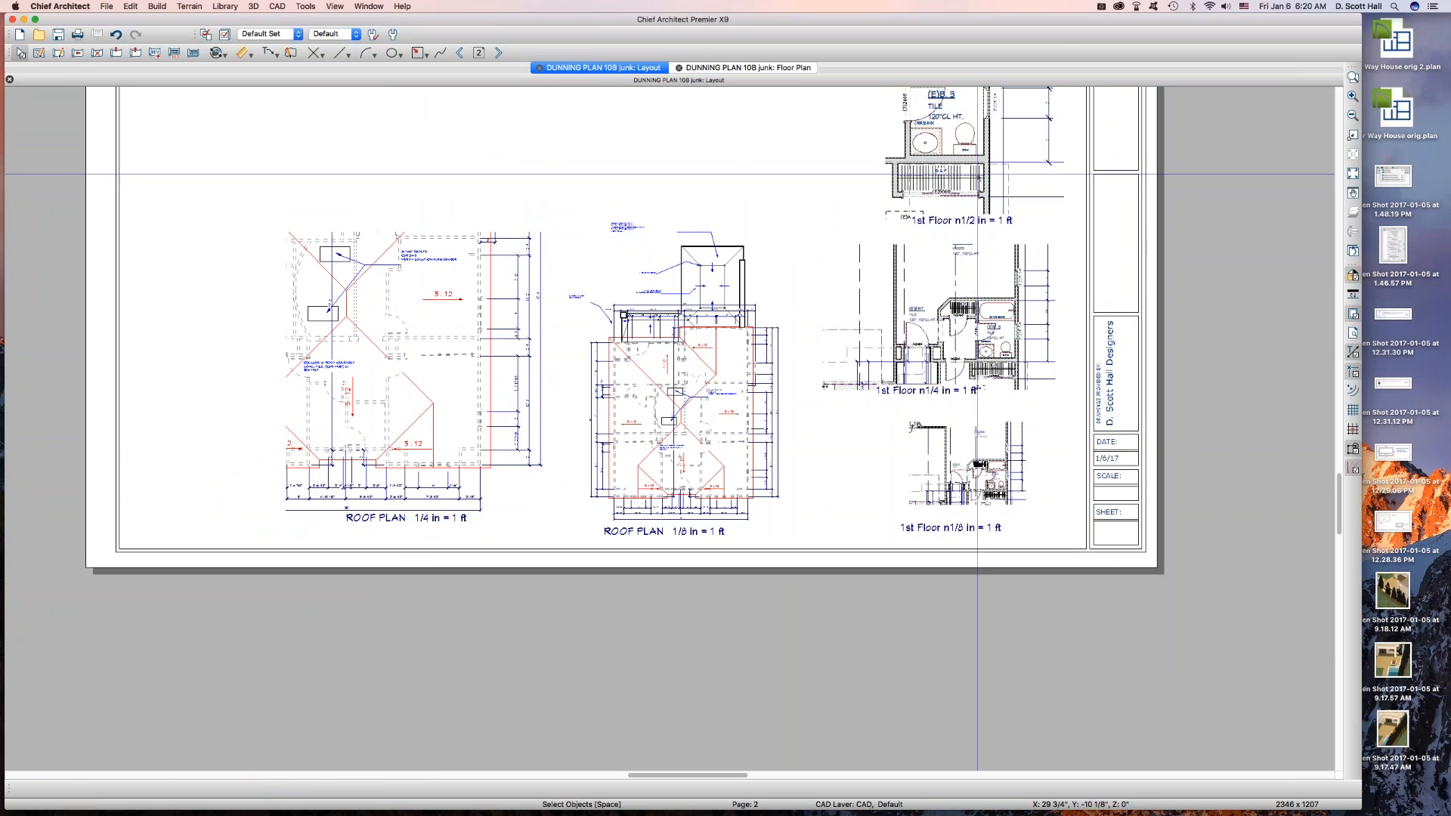
left_click(977, 174)
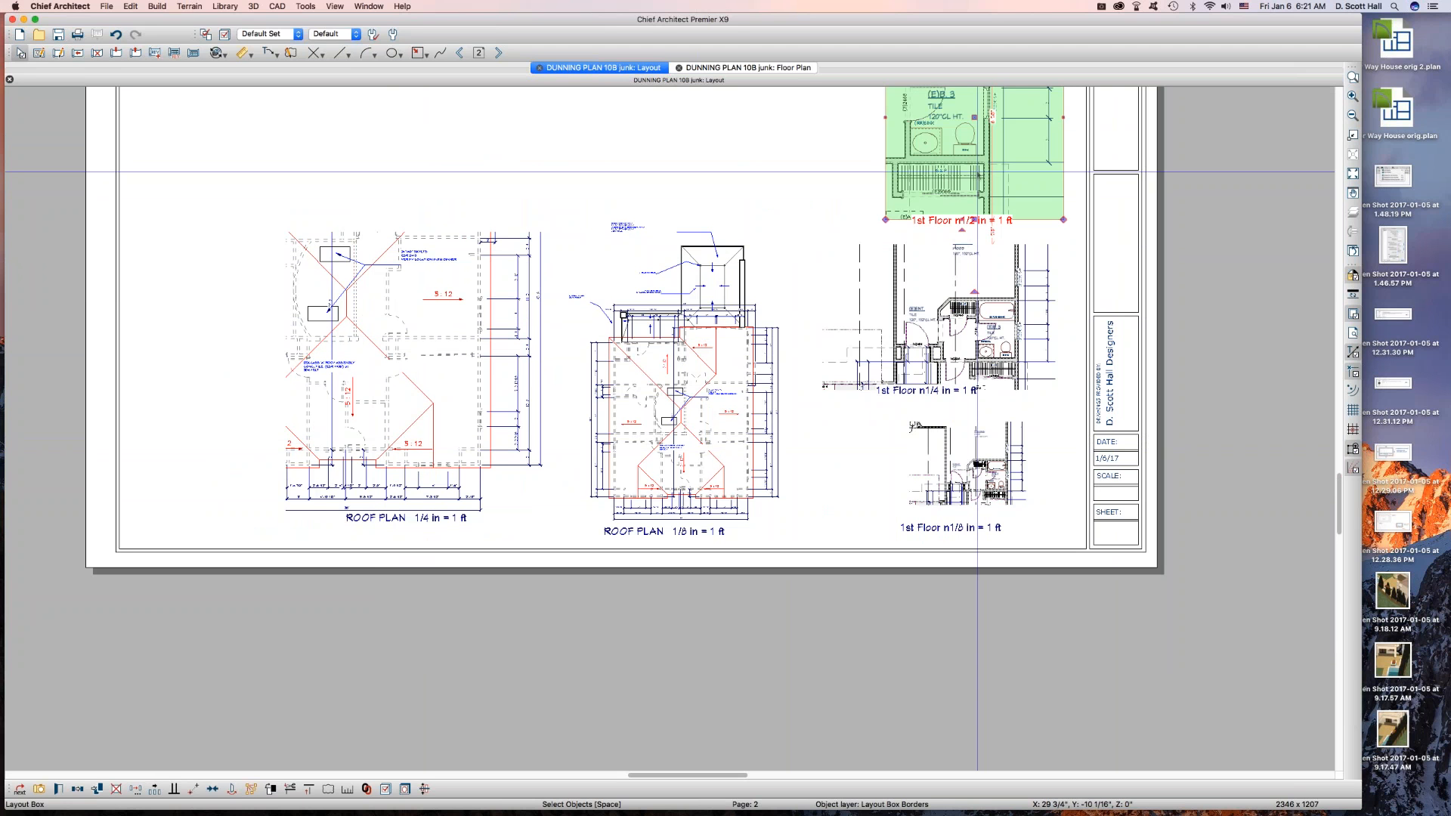
left_click(950, 322)
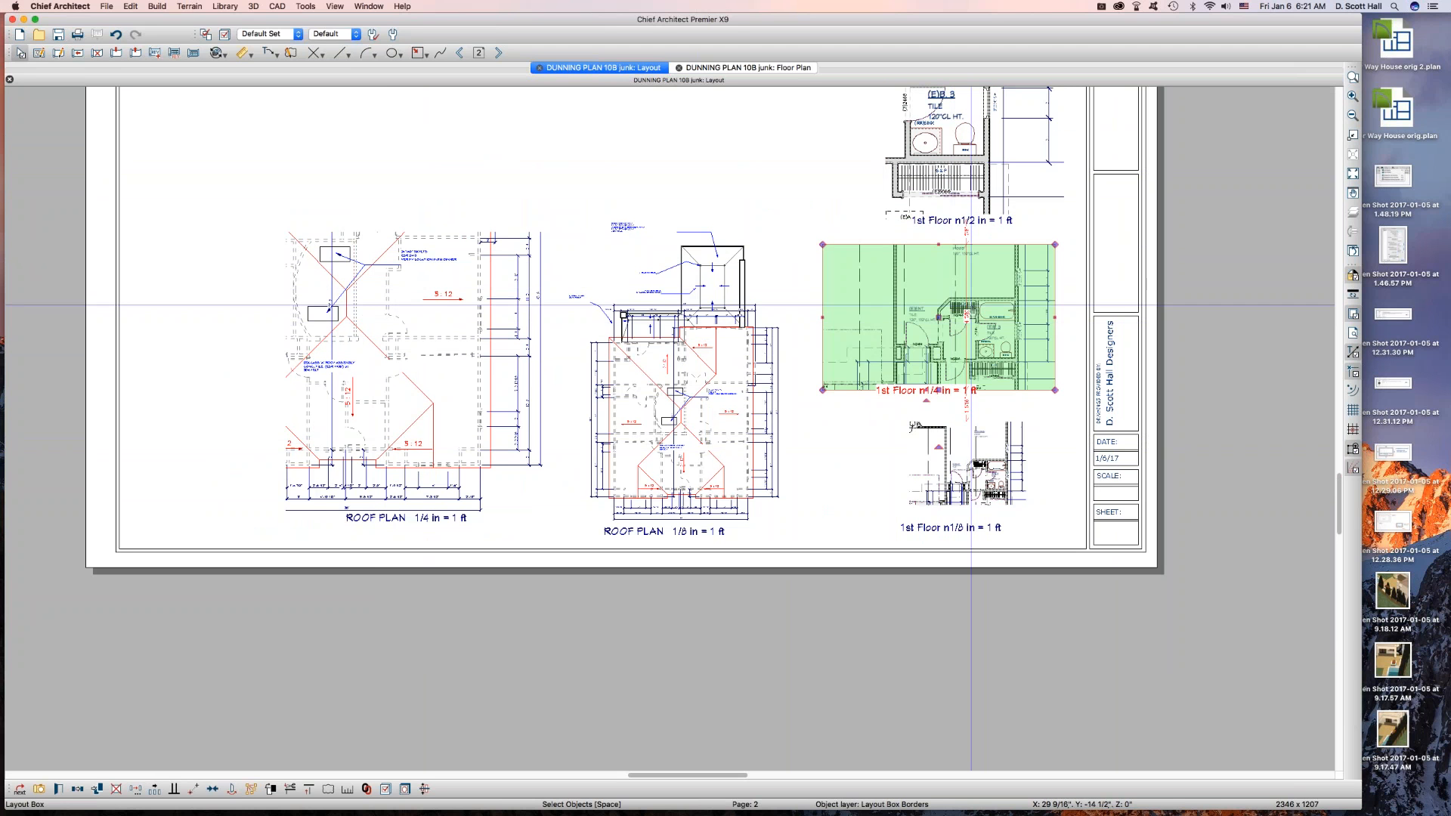
left_click(977, 451)
left_click(977, 452)
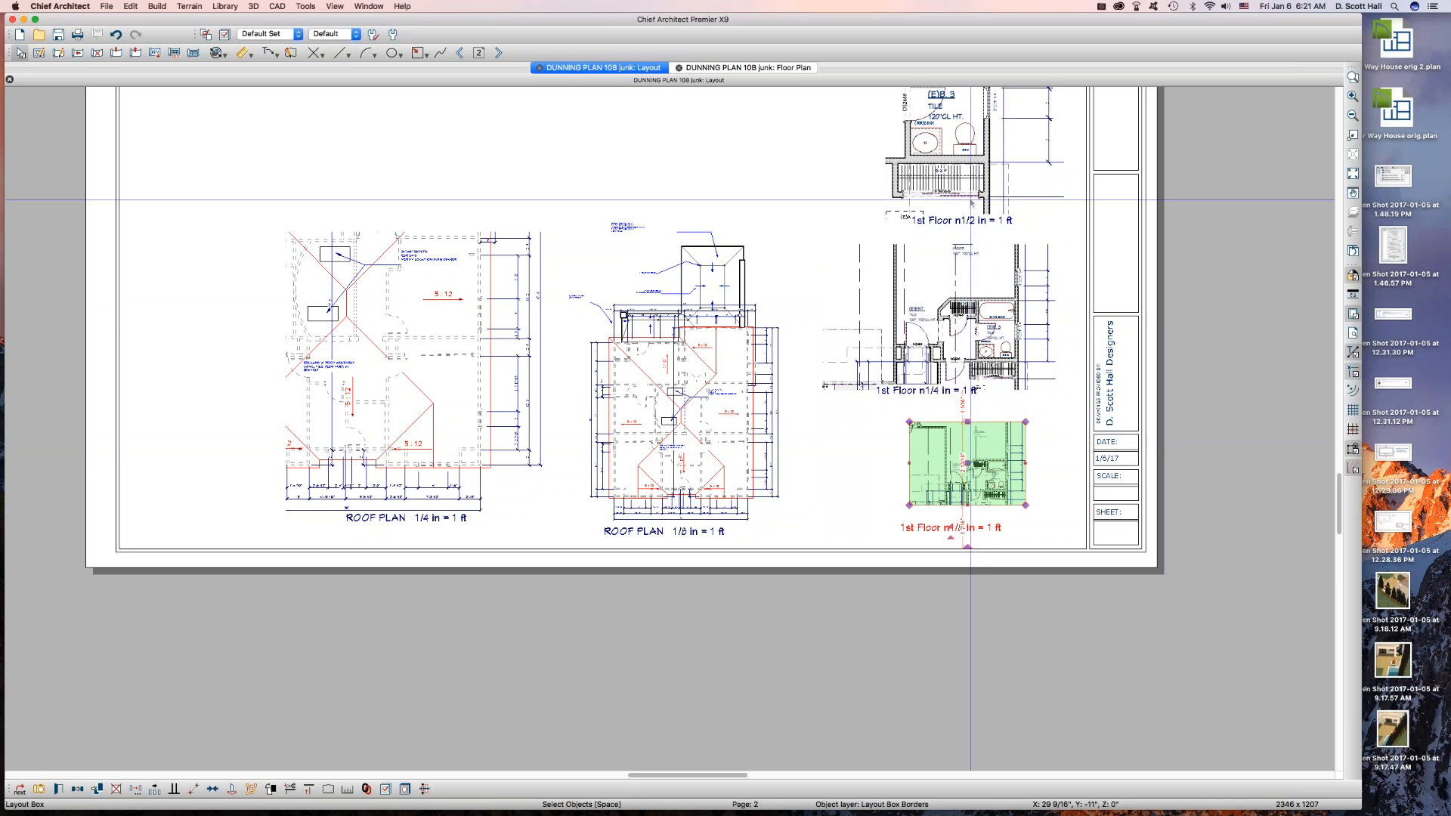
left_click(971, 171)
left_click(1014, 321)
left_click(961, 479)
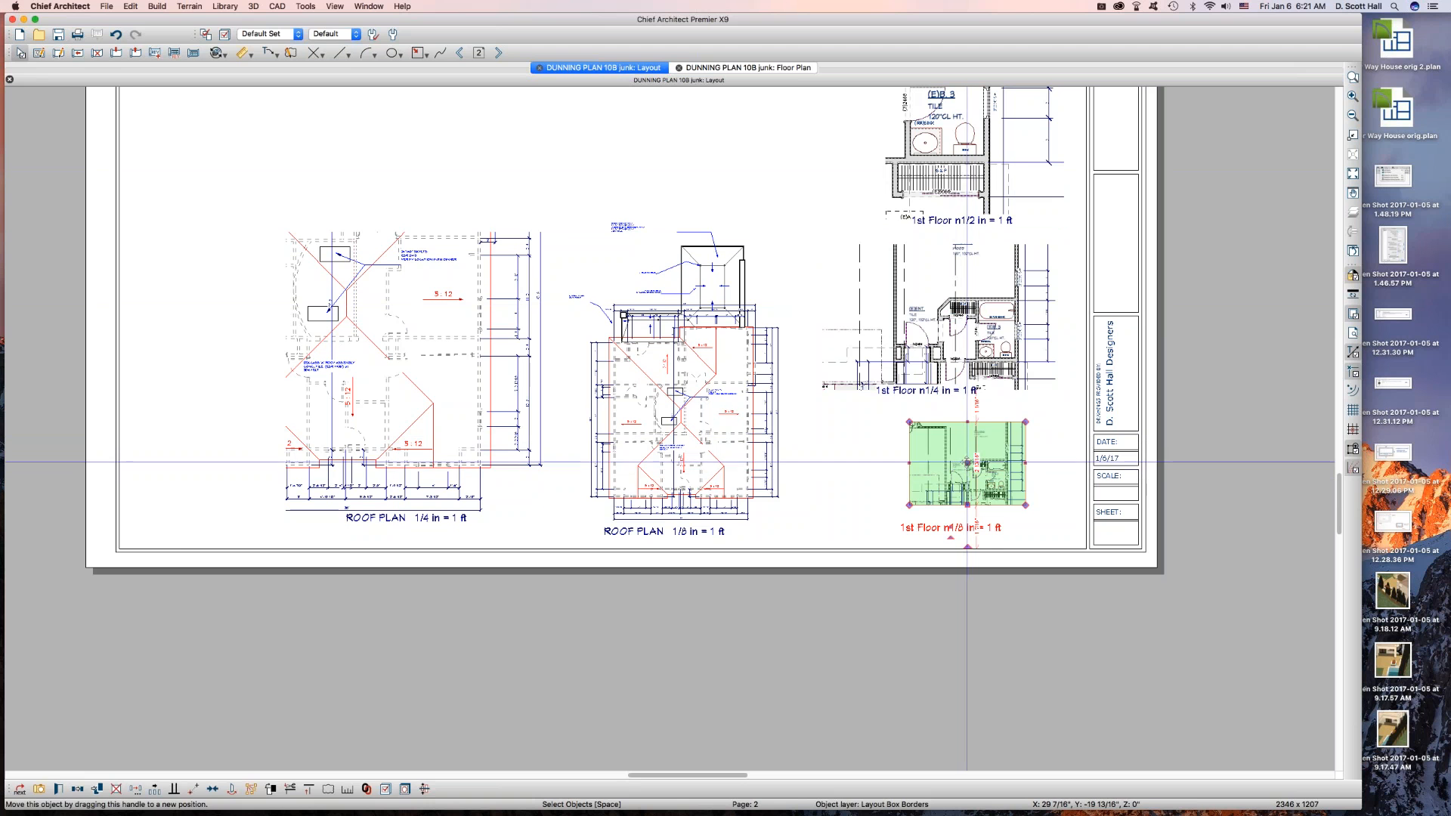
left_click(961, 460)
left_click(961, 336)
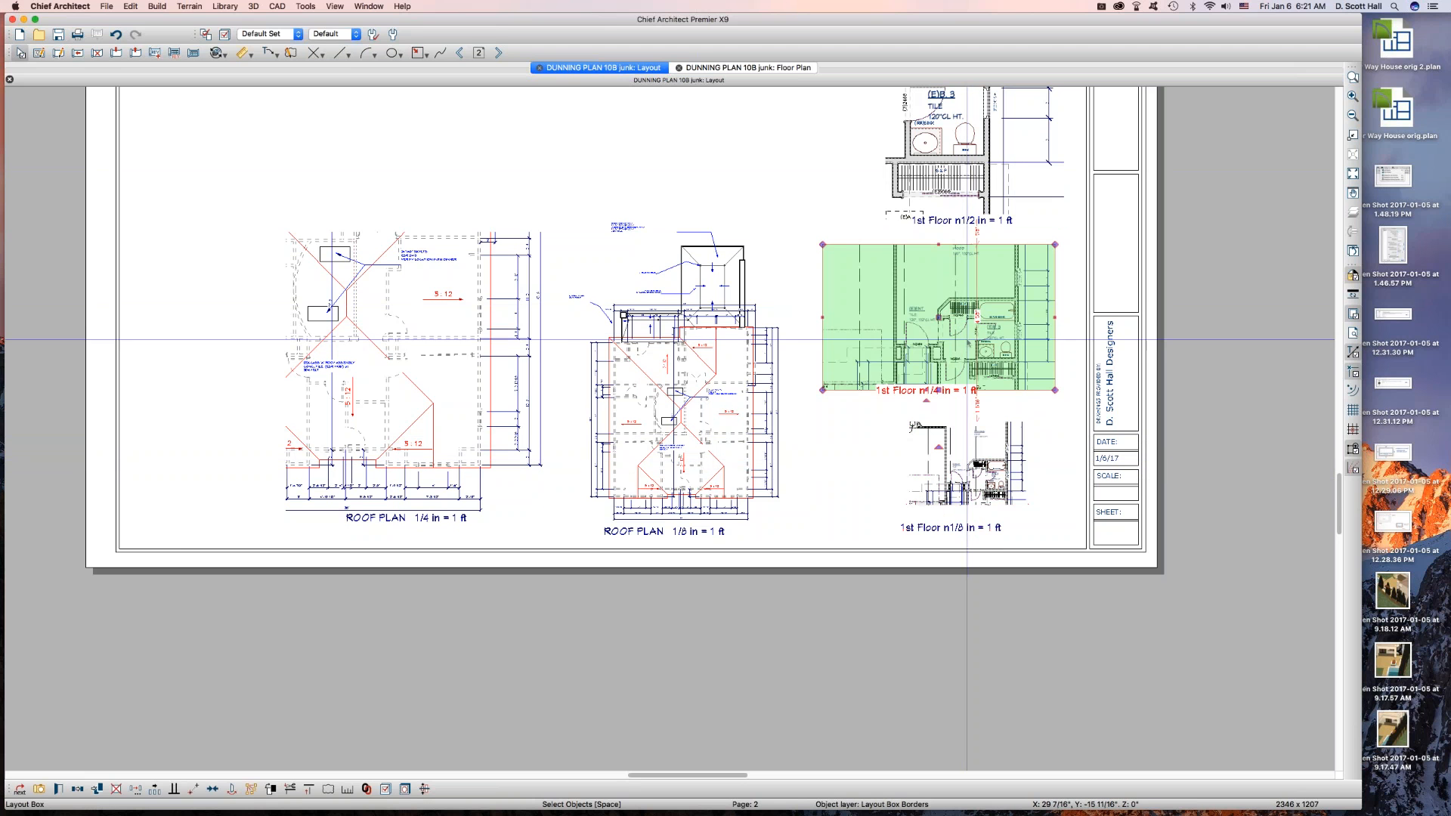
left_click(957, 163)
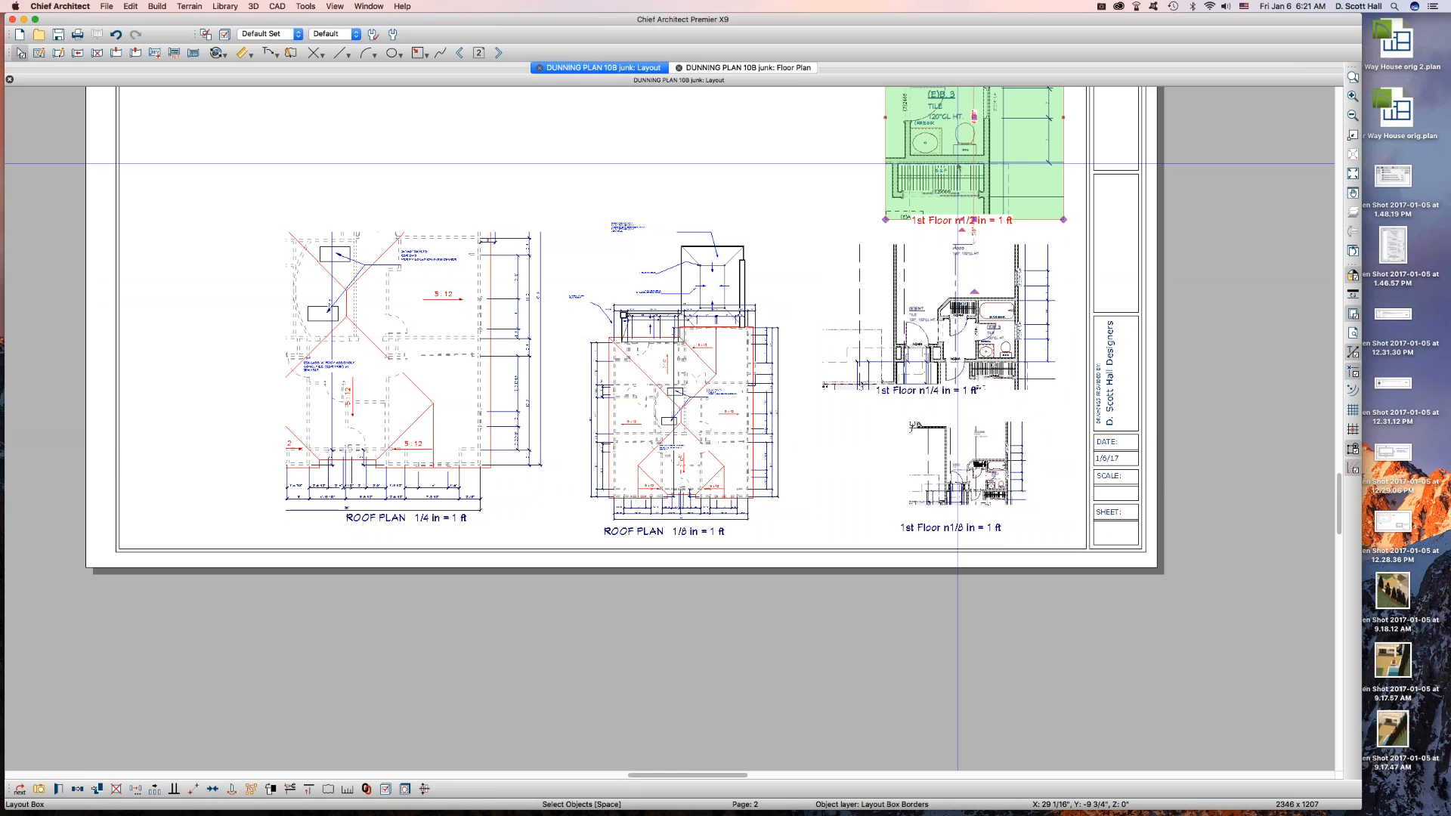
left_click(961, 436)
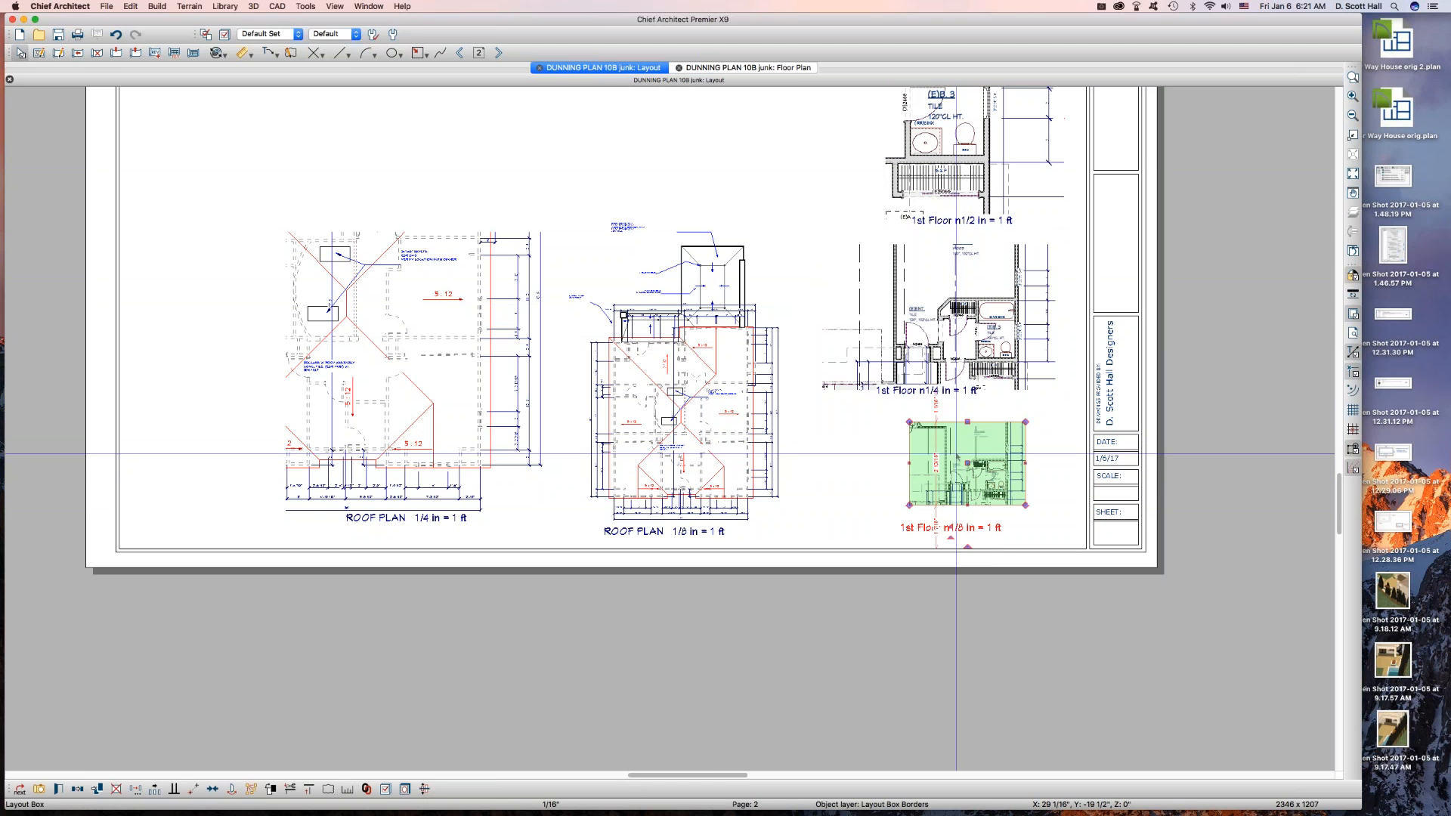
Crop the 1st Floor 1/4 in = 1 ft view by moving its left edge inward about 3/4 in.
left_click(964, 304)
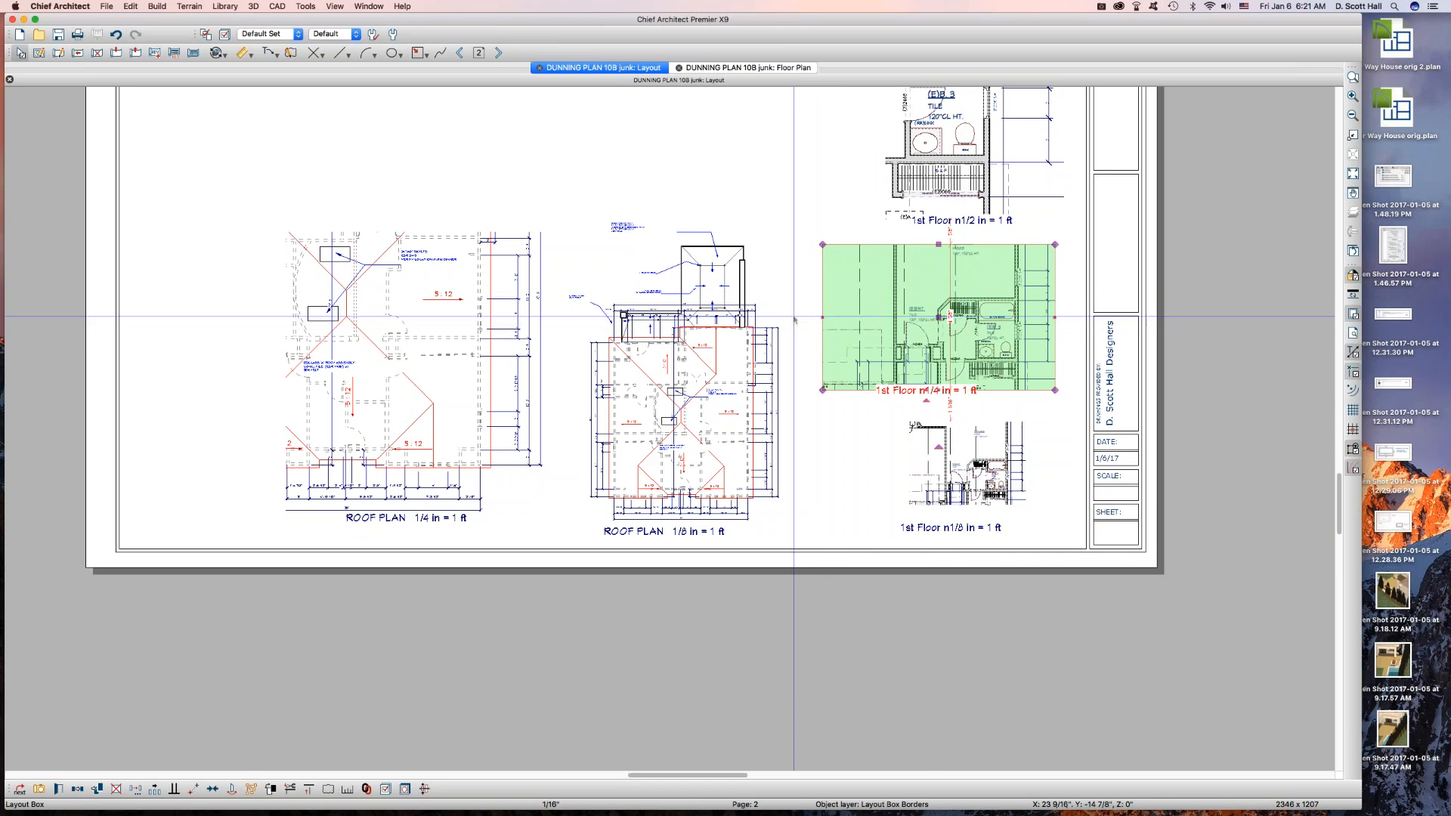
left_click_drag(822, 318, 846, 320)
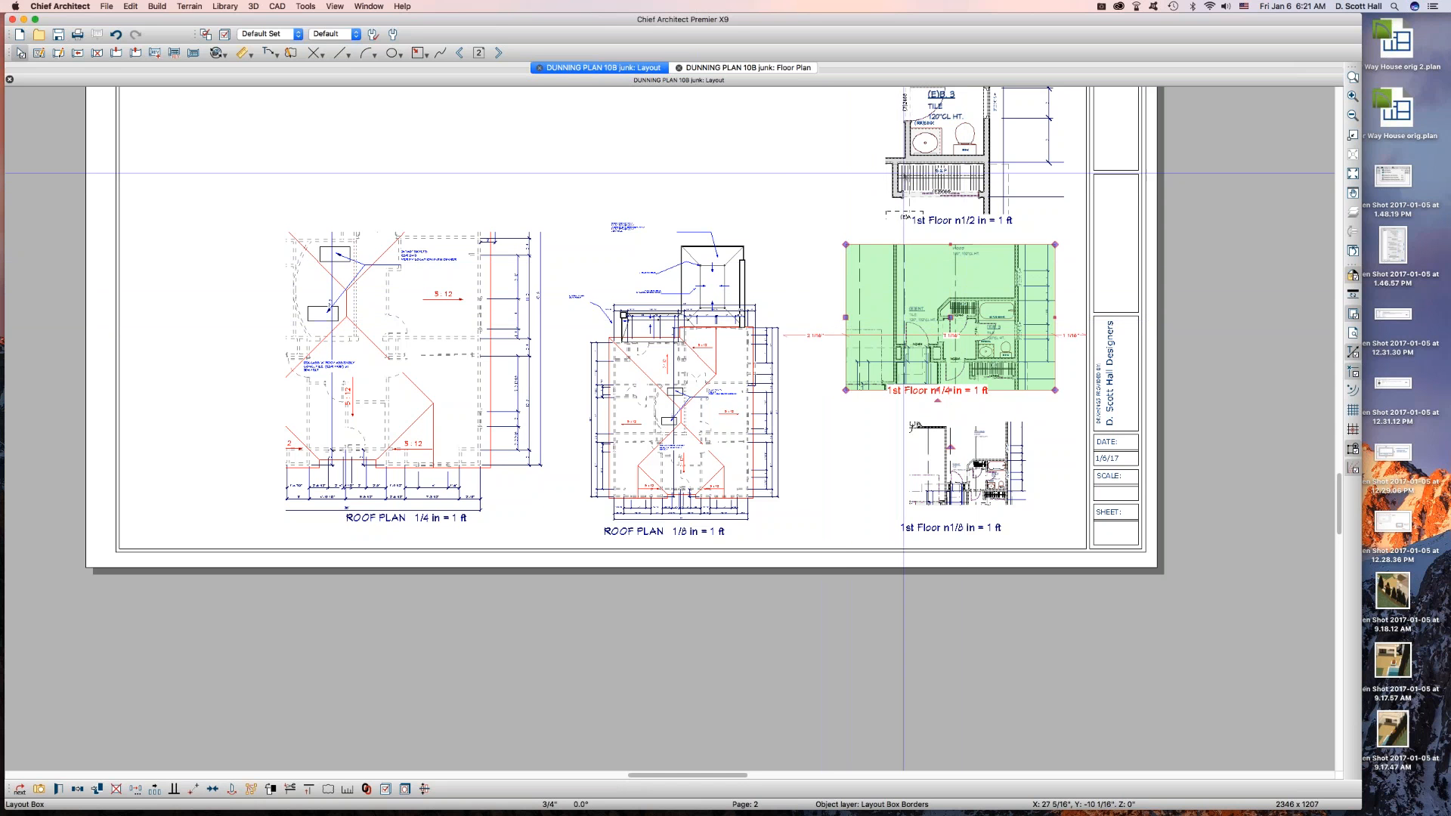
left_click(881, 146)
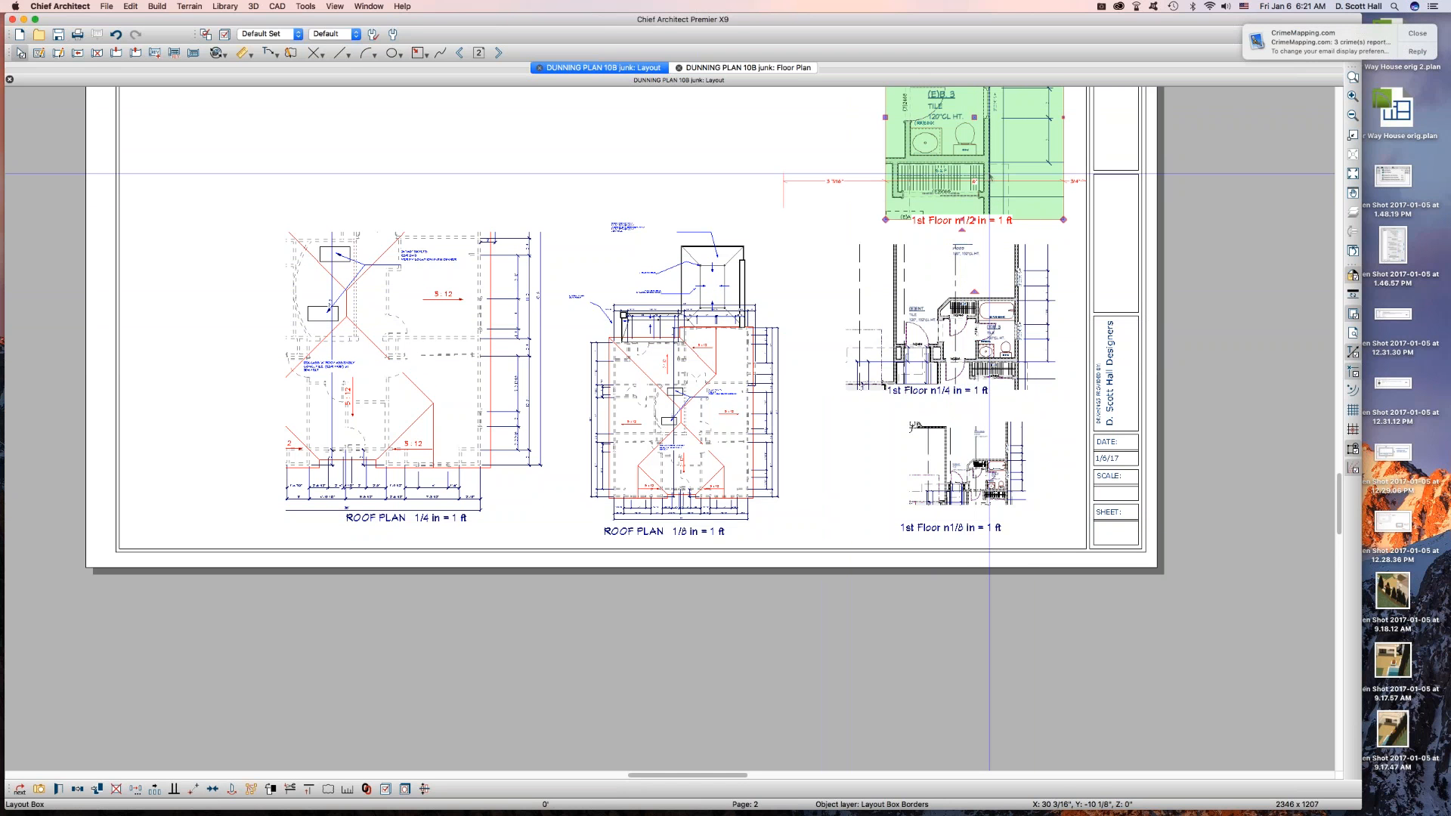
left_click(989, 175)
scroll(989, 175, "down", 1)
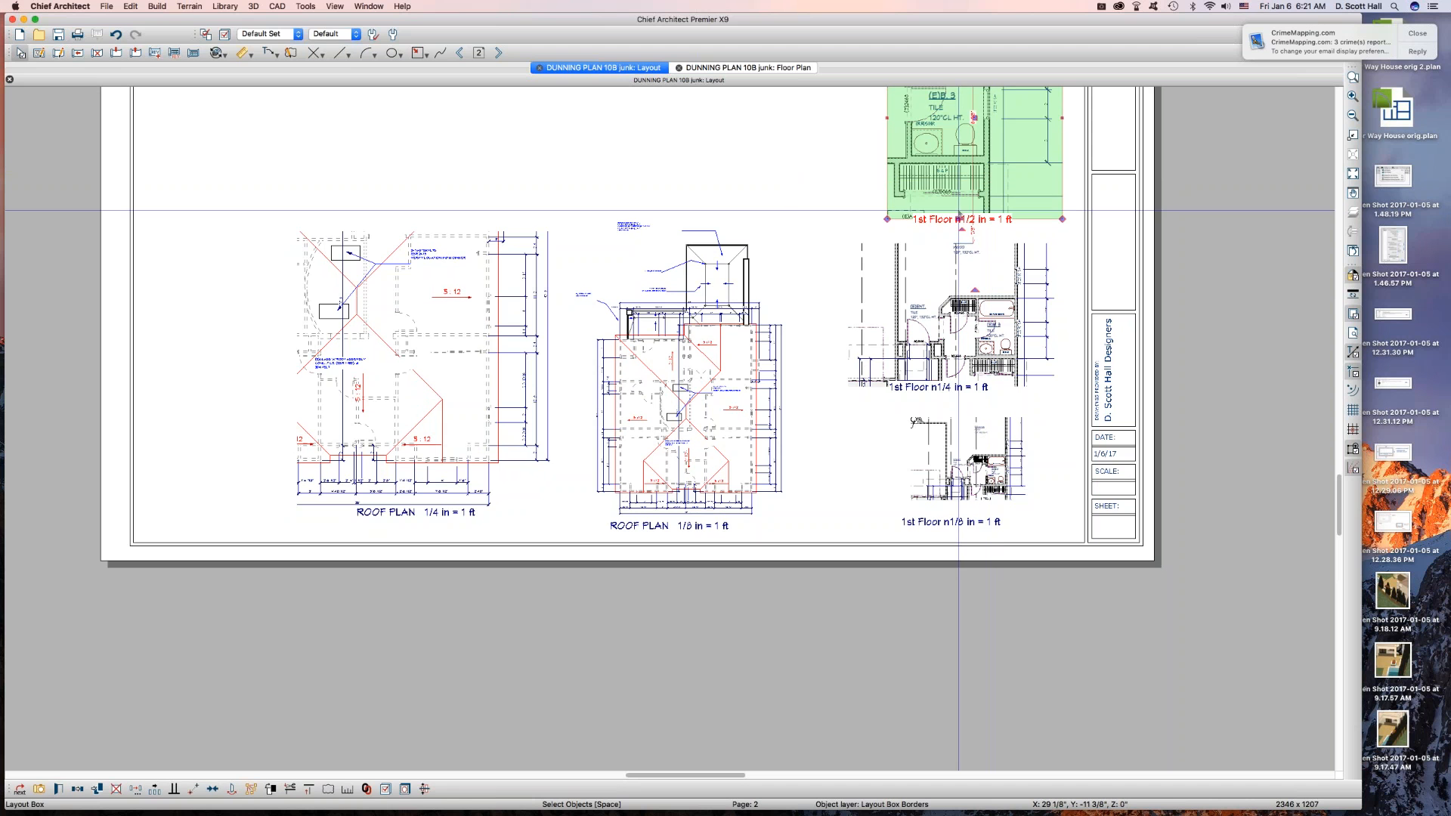
Extend the left edge of the 1/4 in = 1 ft ROOF PLAN view outward about 3 11/16 in to include the left-side dimensions.
left_click(412, 426)
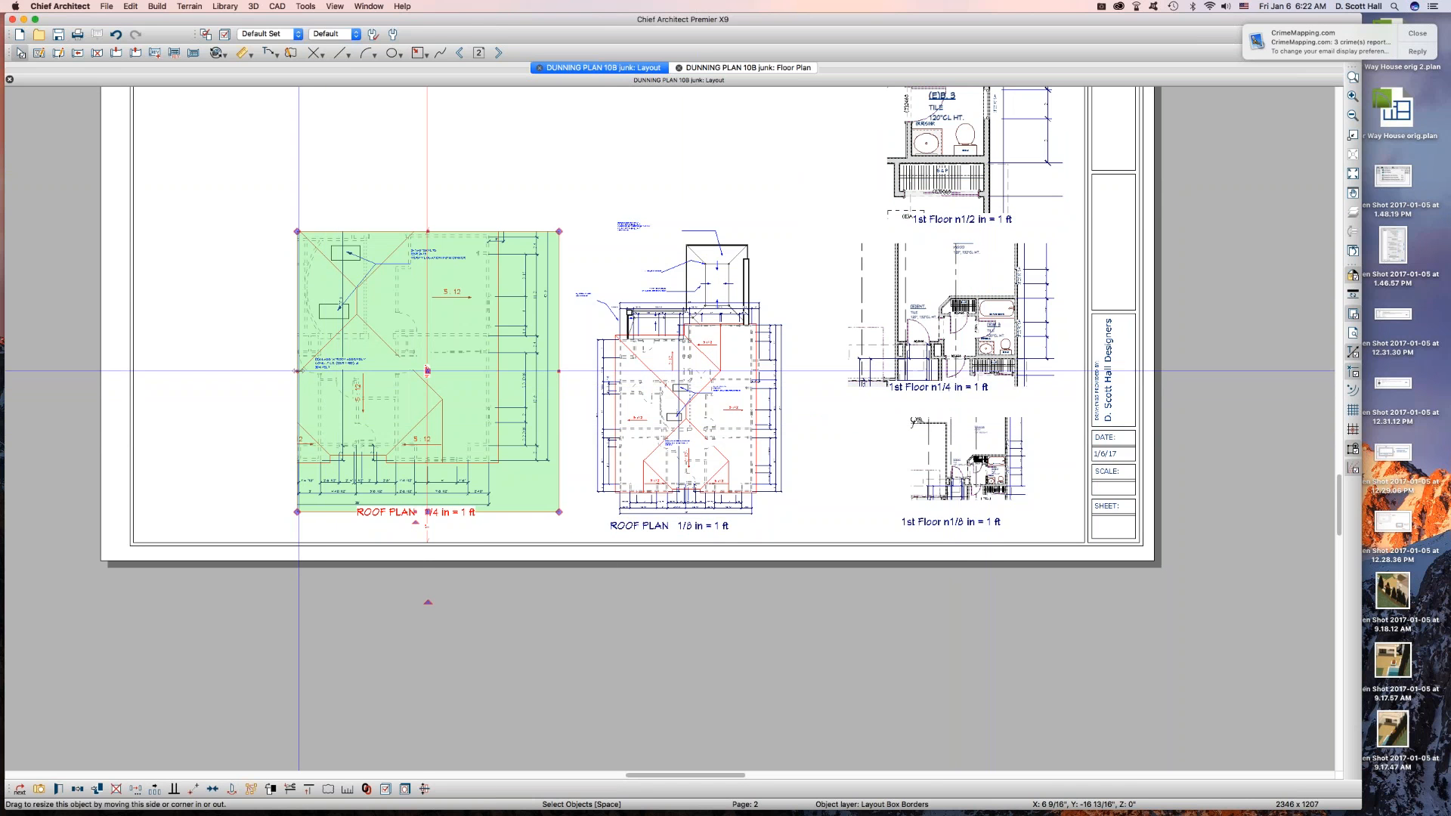
left_click_drag(297, 370, 226, 384)
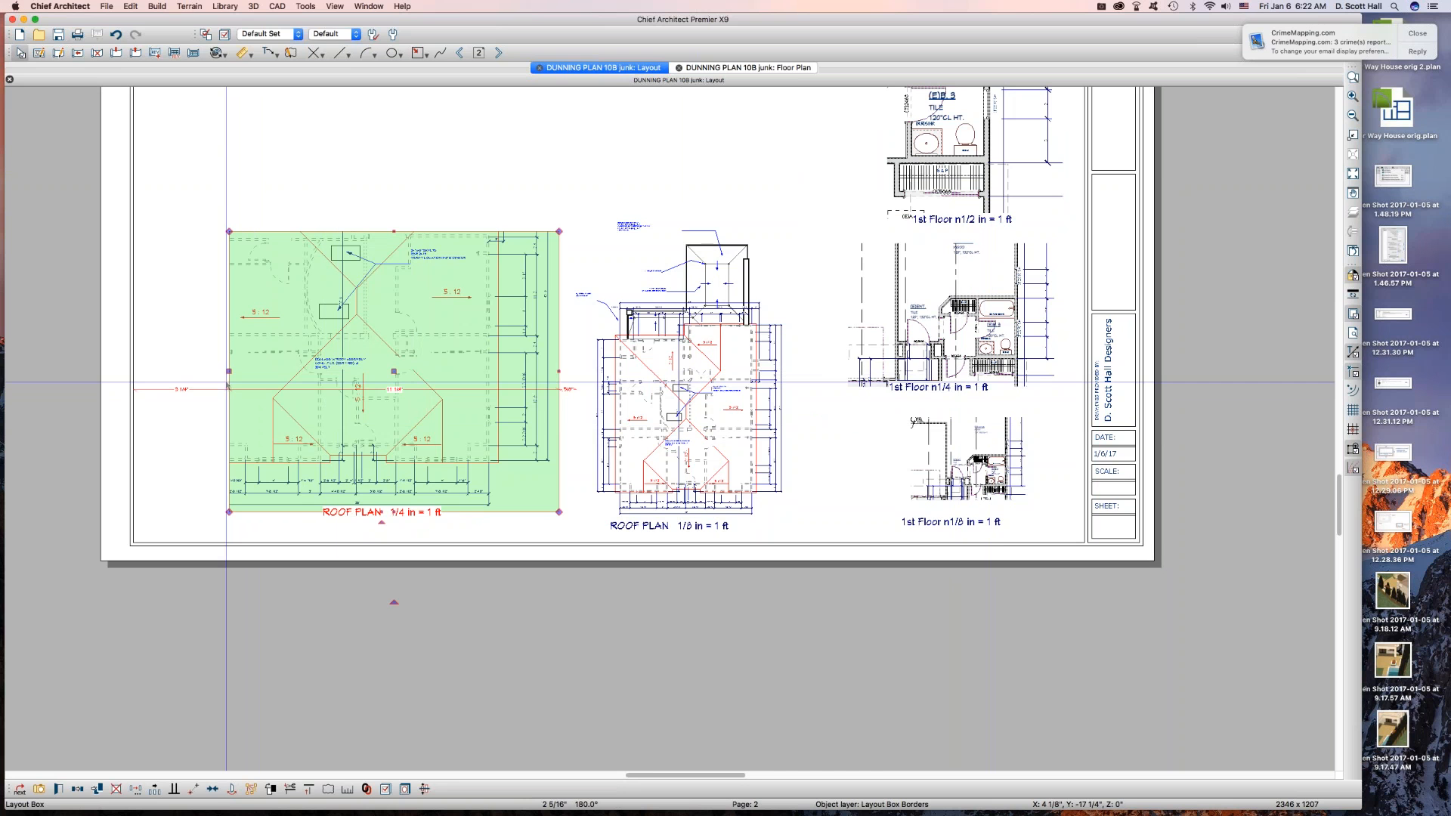
left_click_drag(229, 371, 188, 375)
Check the layer set used by the 1/4 in = 1 ft ROOF PLAN view and select the 1/8 in = 1 ft ROOF PLAN view.
right_click(326, 371)
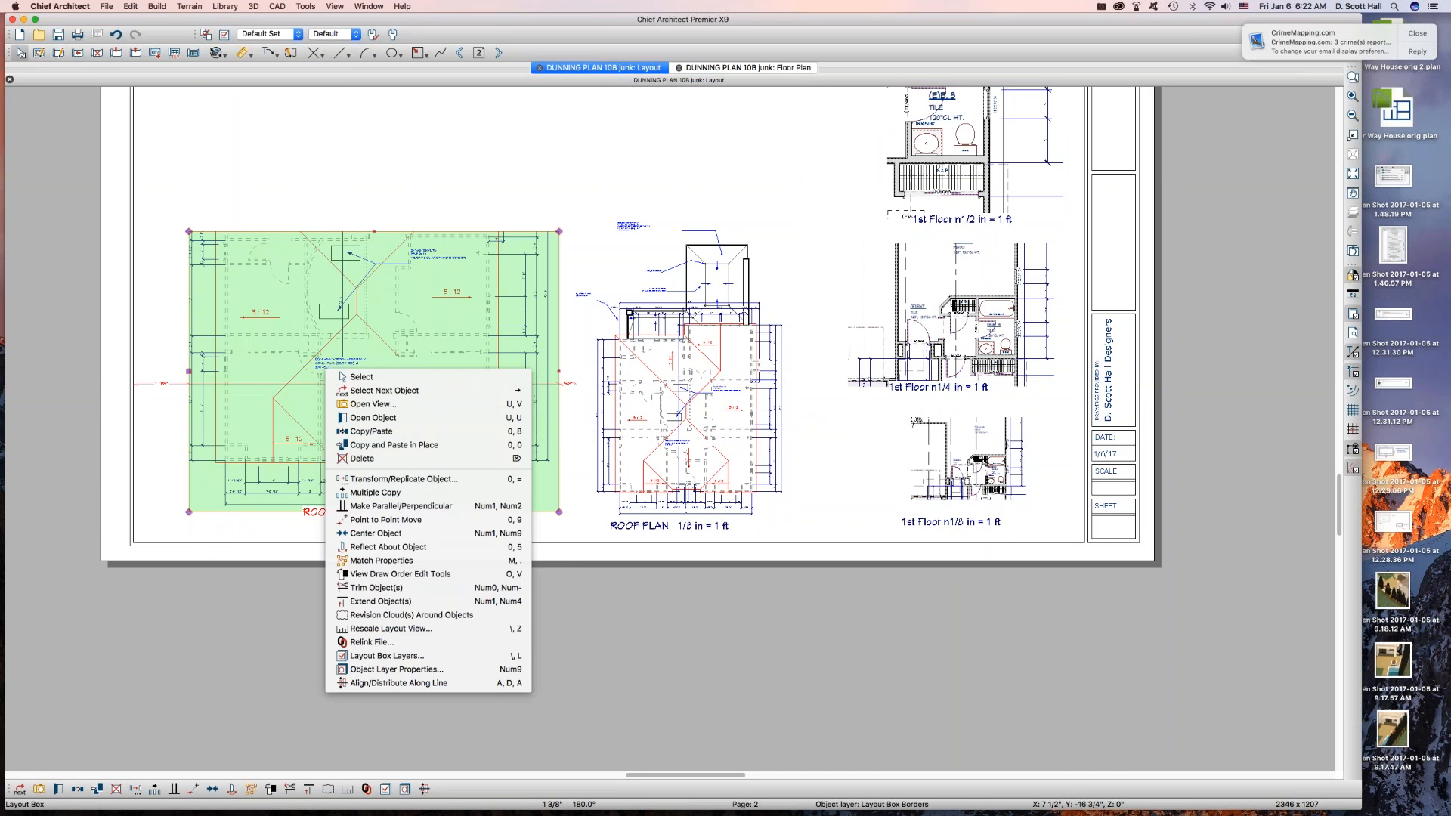
left_click(358, 656)
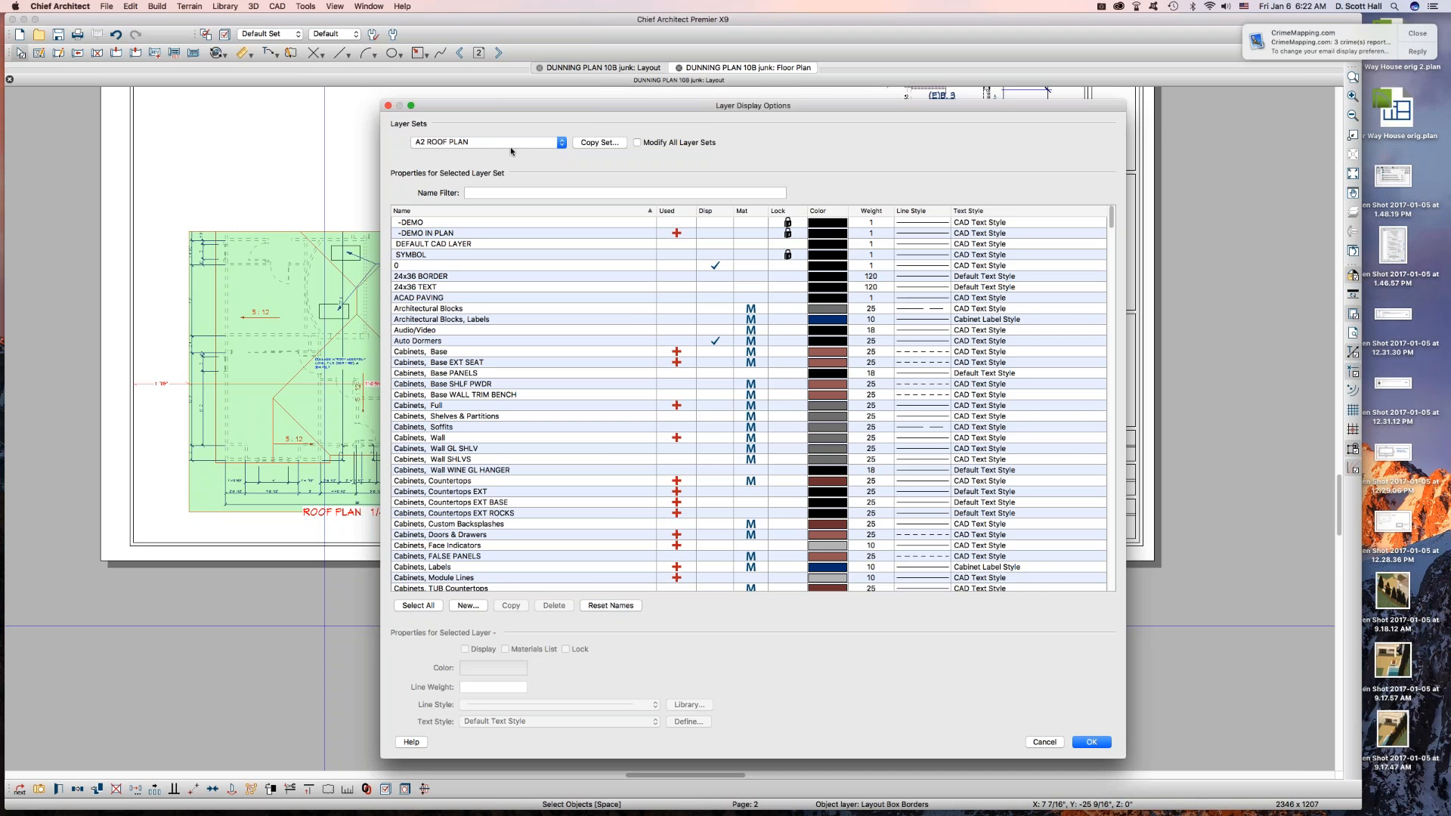
left_click(1094, 744)
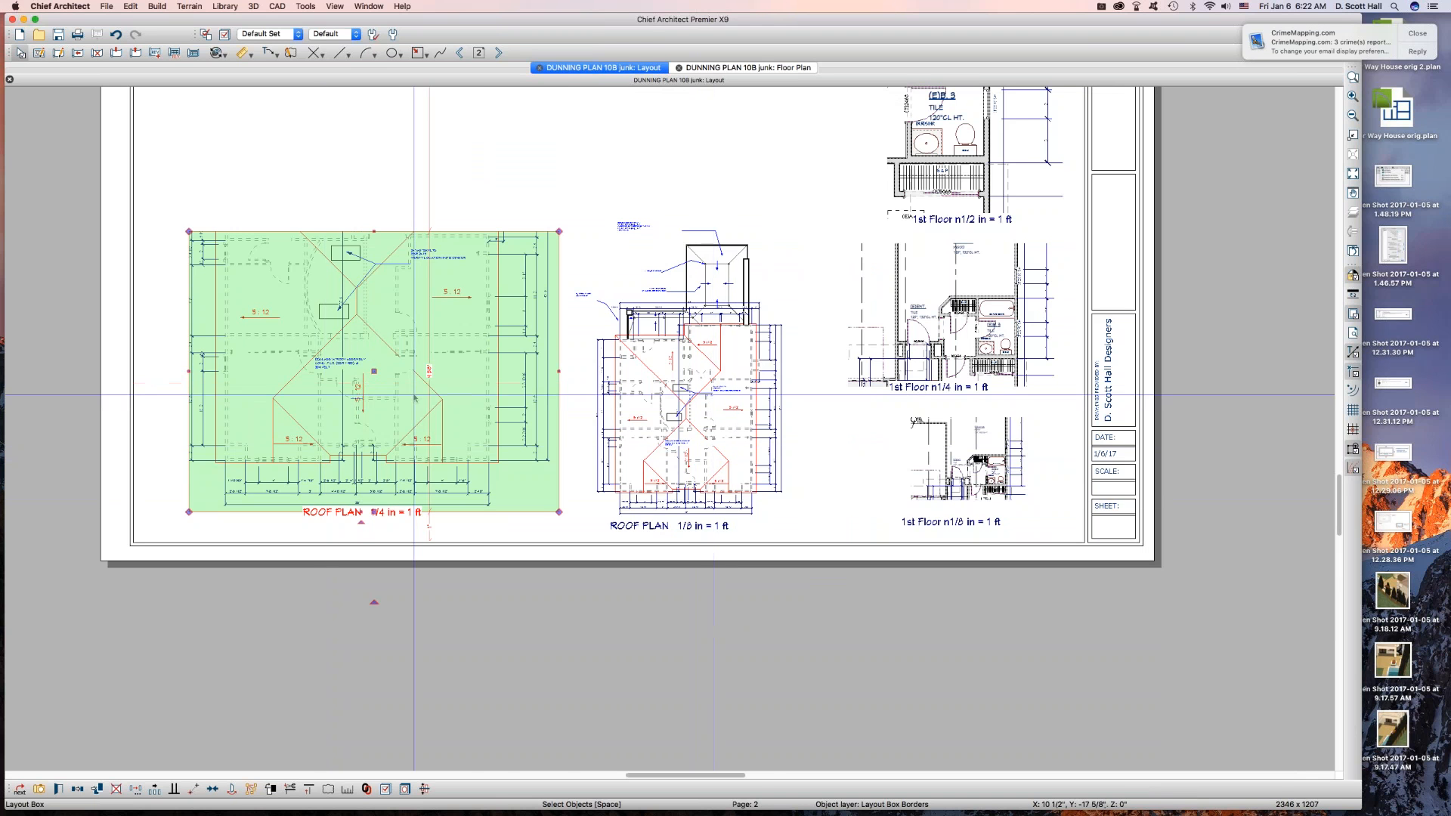
left_click(593, 347)
scroll(474, 373, "up", 1)
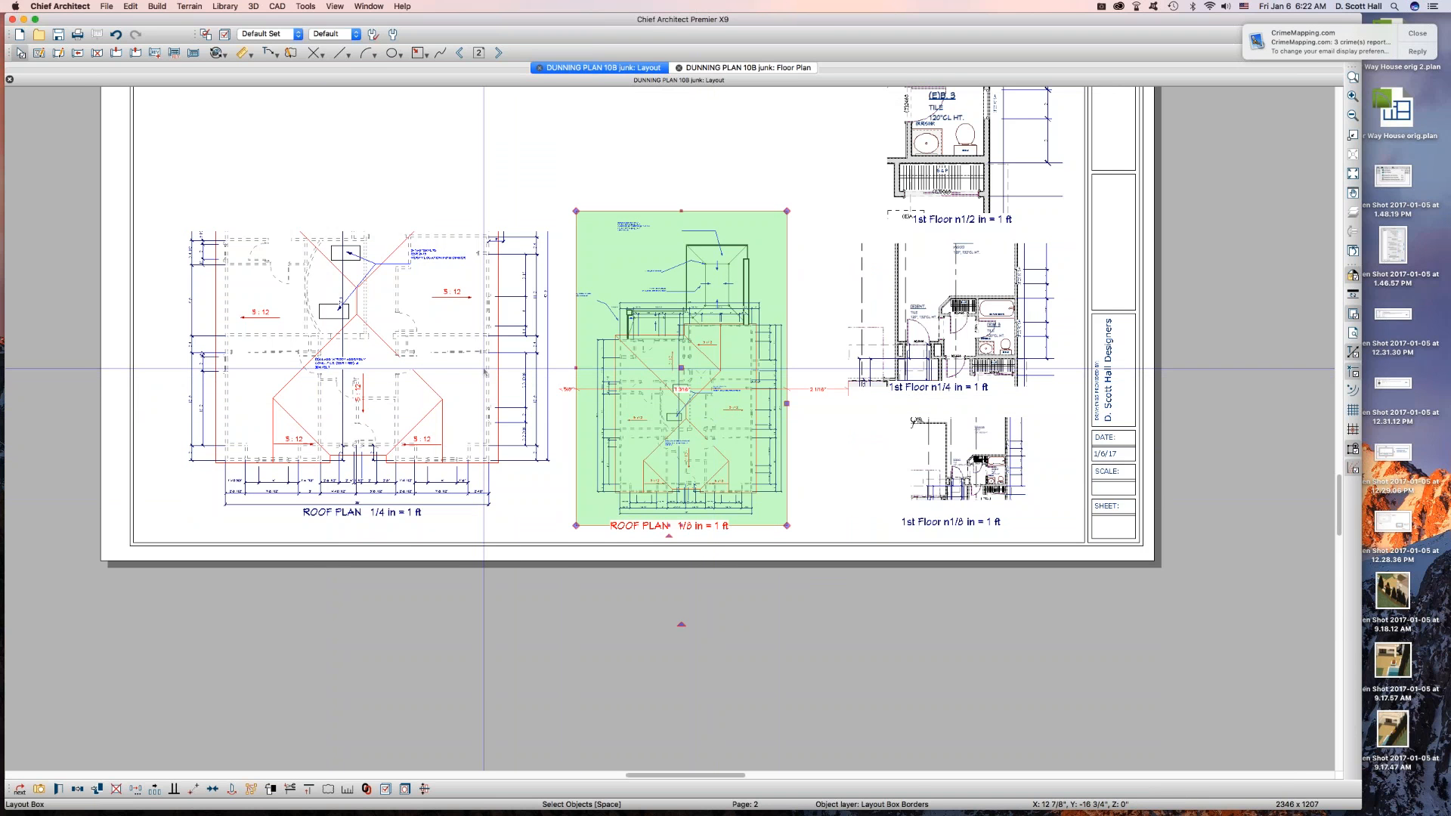
Open the plan view that the 1/8 in = 1 ft ROOF PLAN layout view was sent from.
left_click(484, 372)
scroll(484, 372, "up", 3)
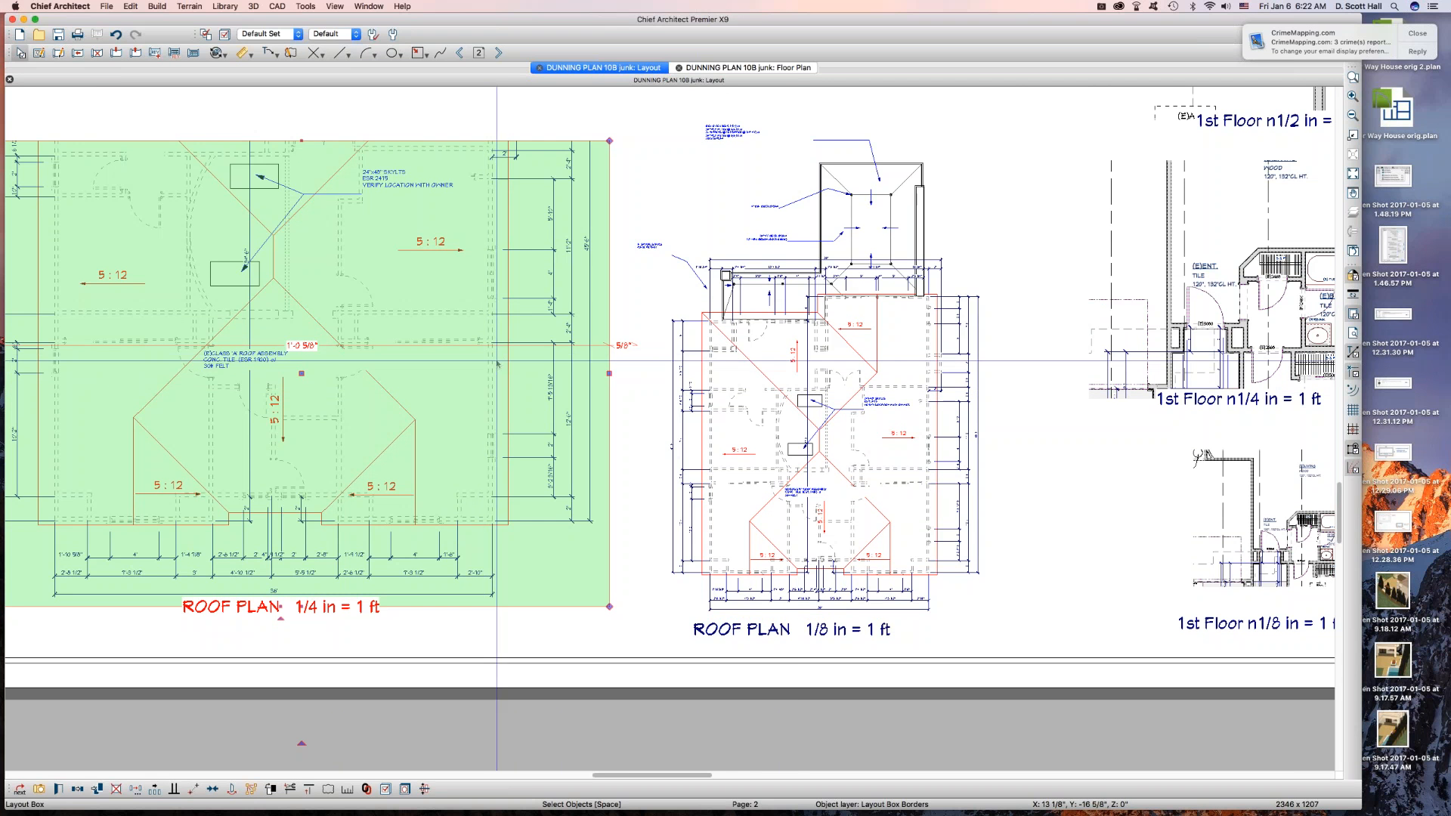
left_click(766, 380)
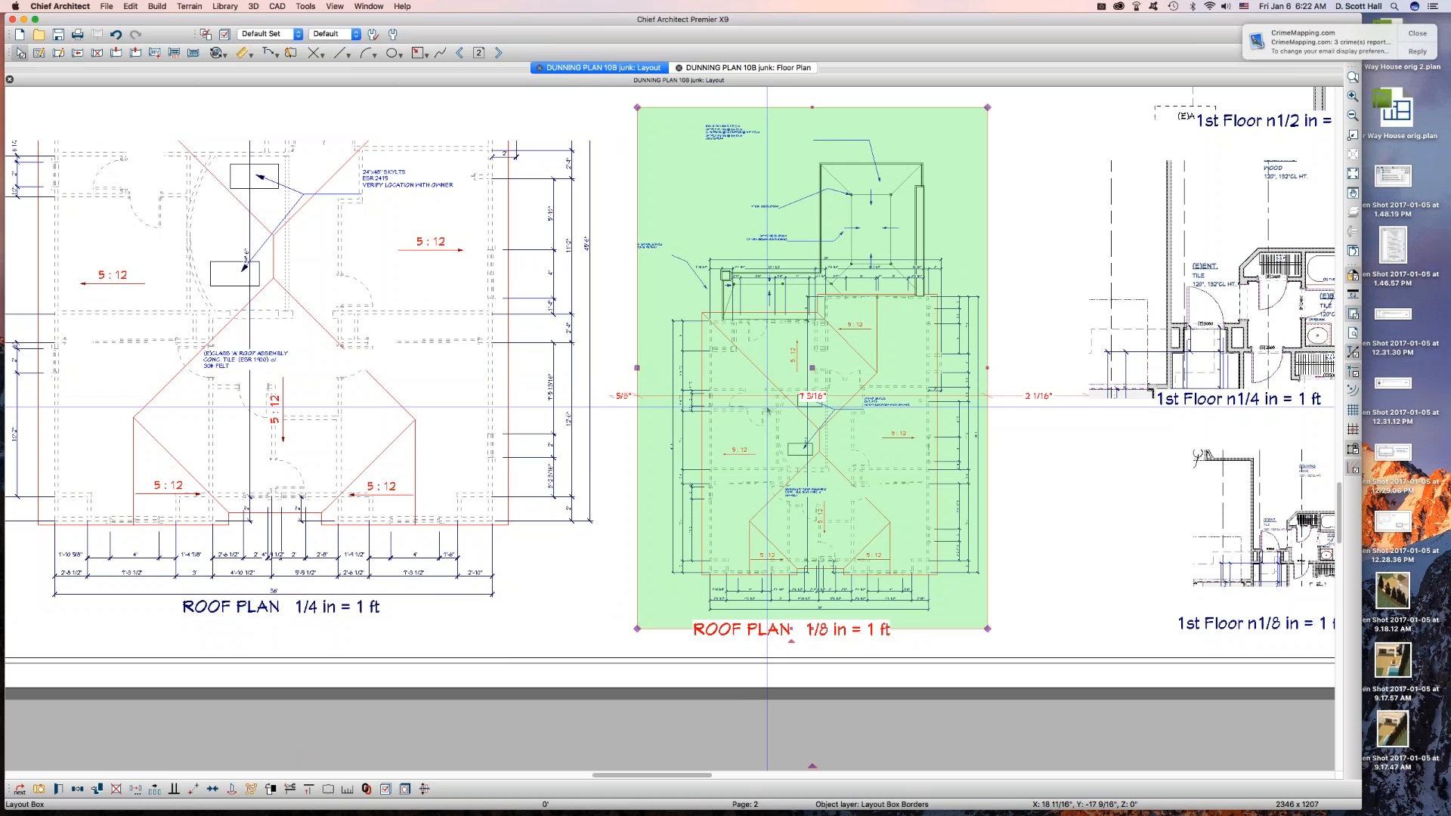
double_click(767, 409)
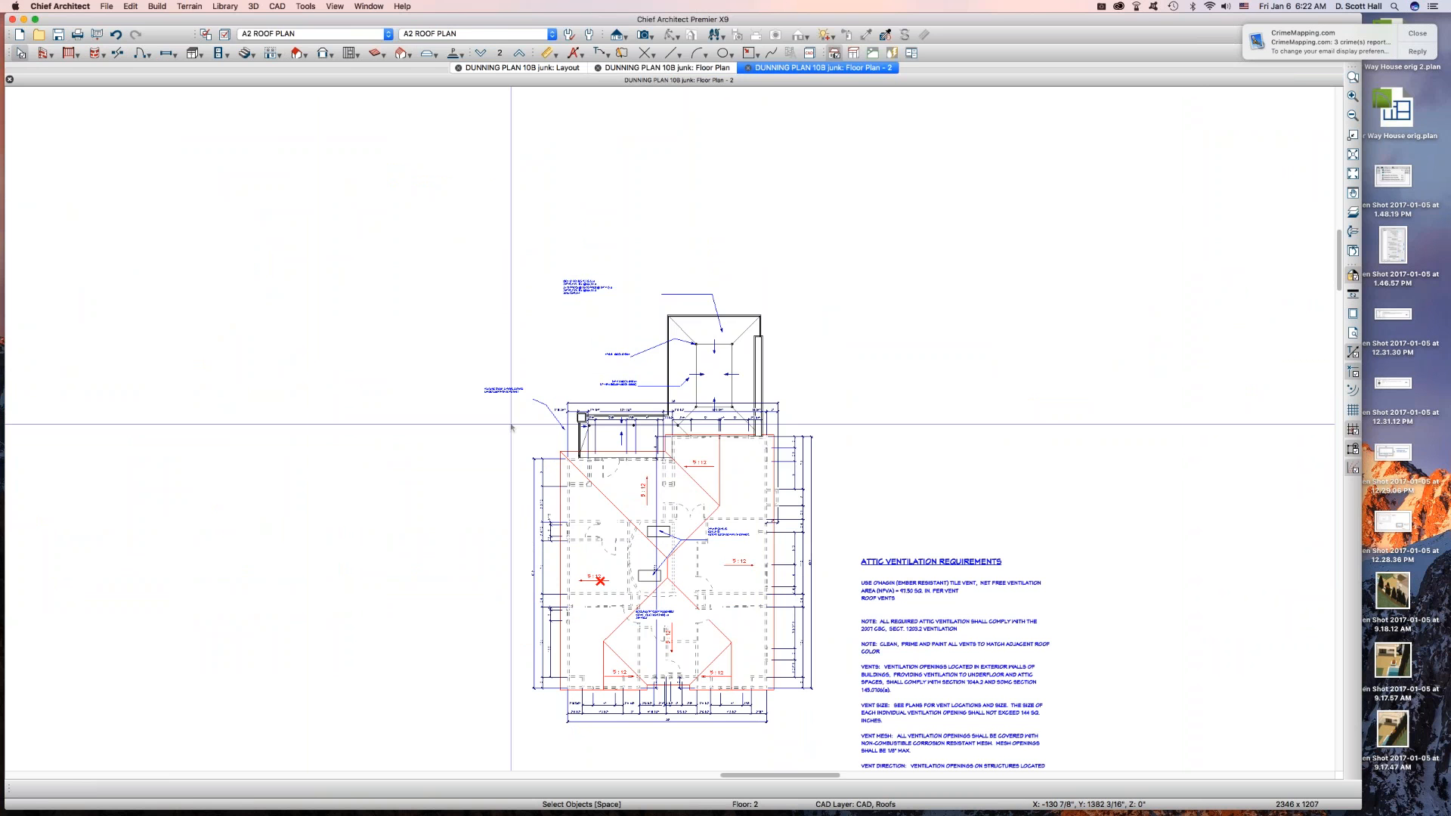
Copy the A2 ROOF PLAN annotation set and name the copy A2 ROOF PLAN 1/8.
left_click(588, 35)
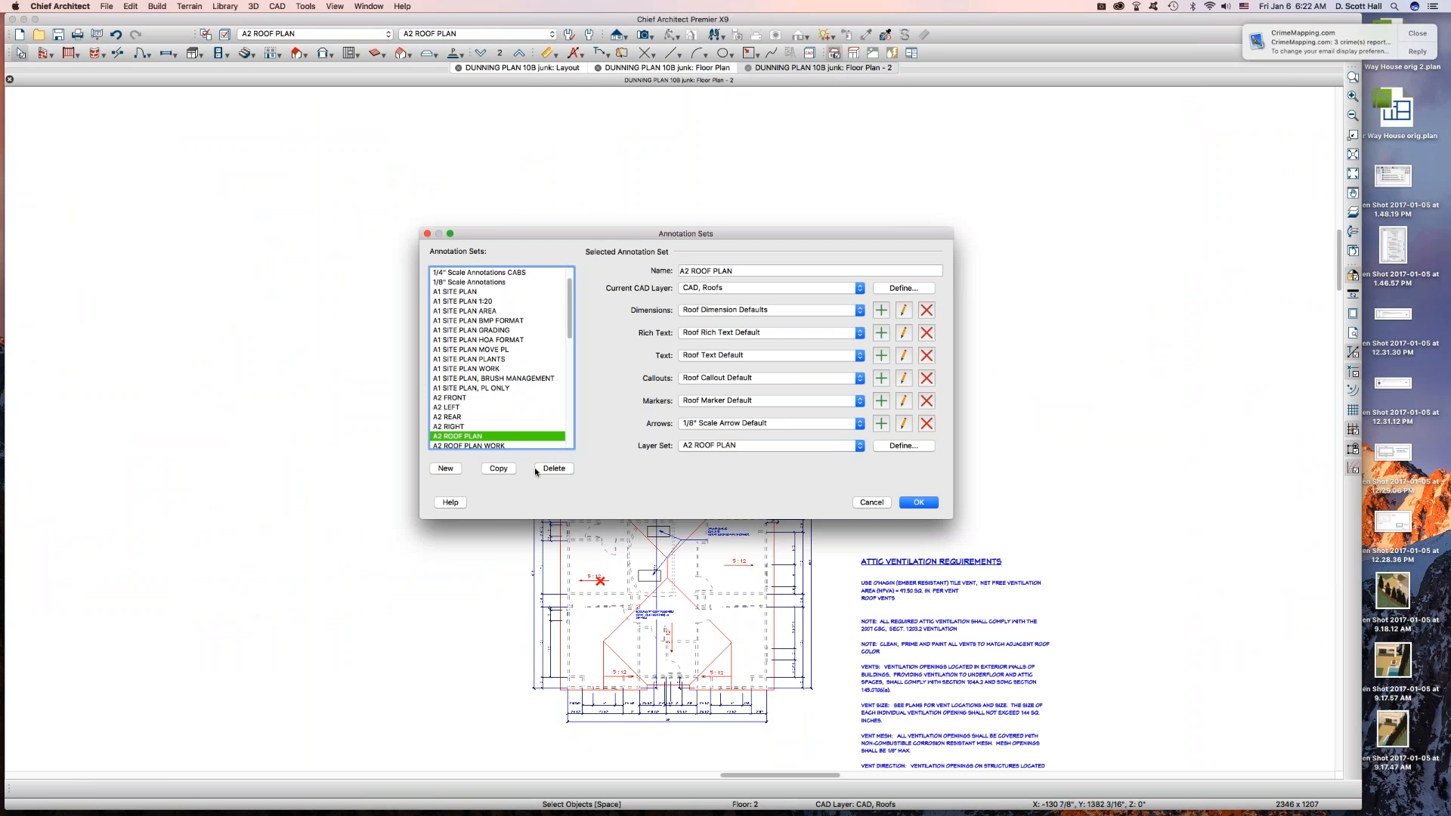
left_click(496, 468)
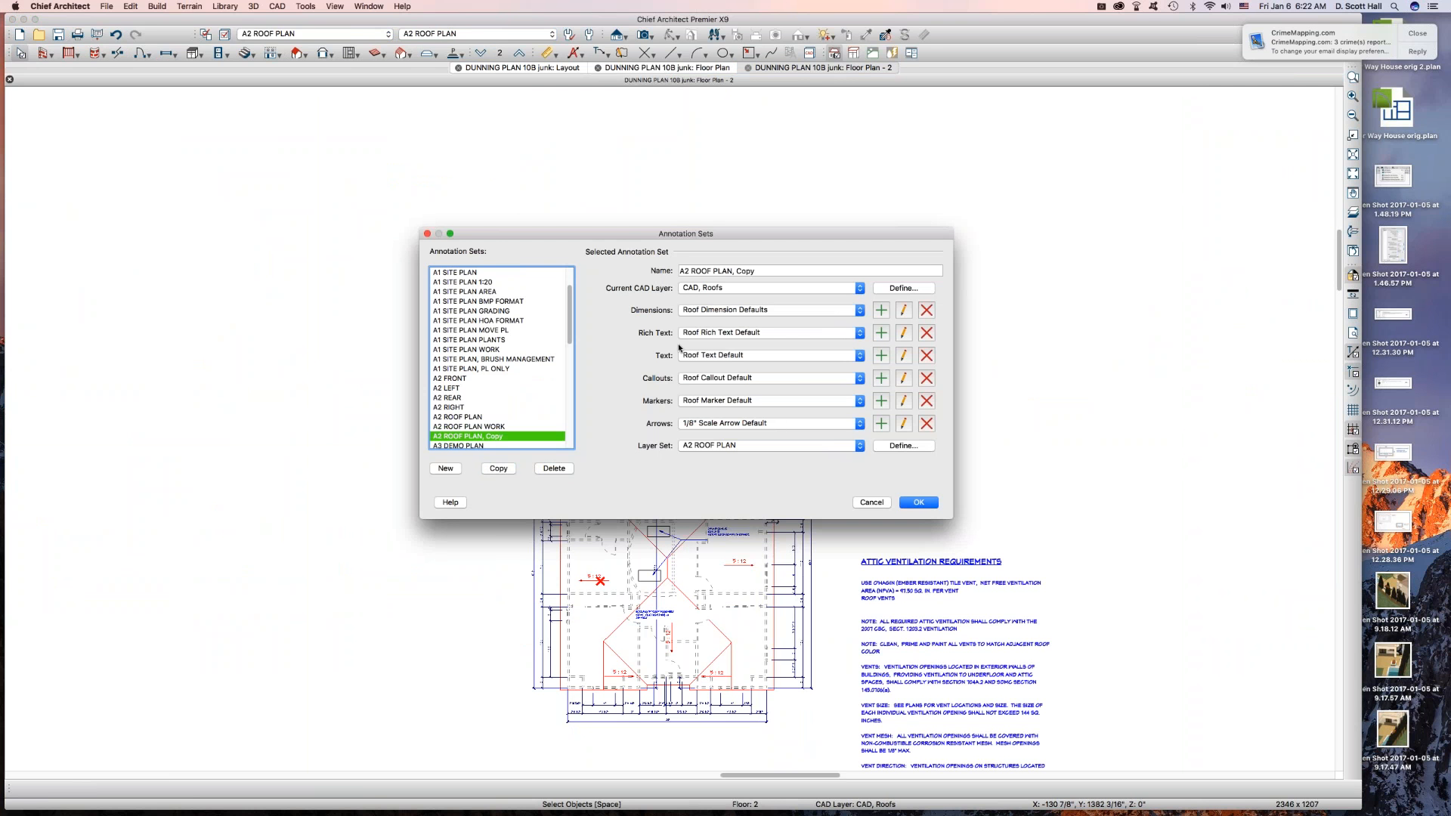
double_click(747, 270)
key("BackSpace")
key("BackSpace")
key("BackSpace")
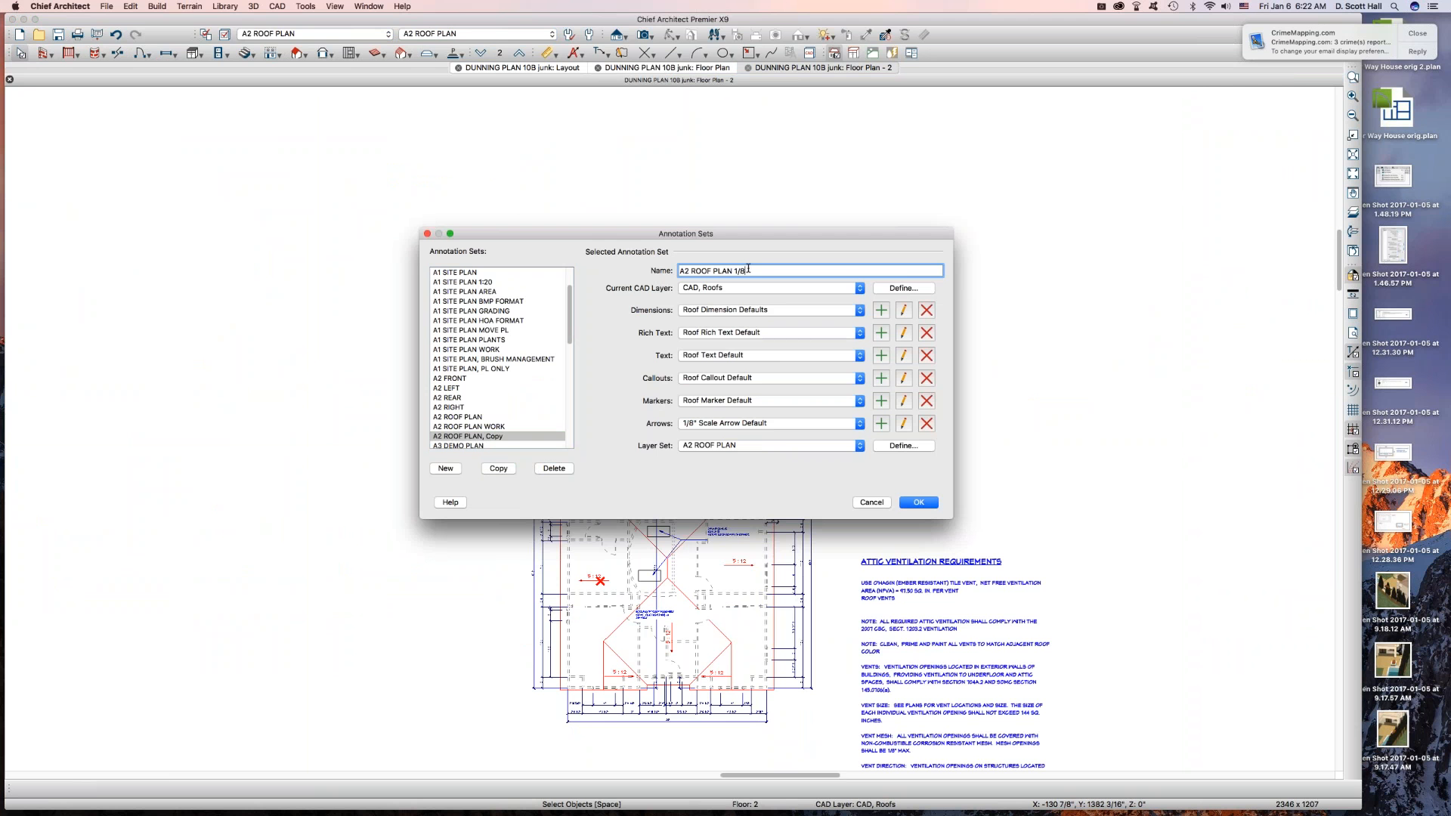
Copy the A2 ROOF PLAN layer set as A2 ROOF PLAN 1/8 for the new annotation set.
left_click(897, 447)
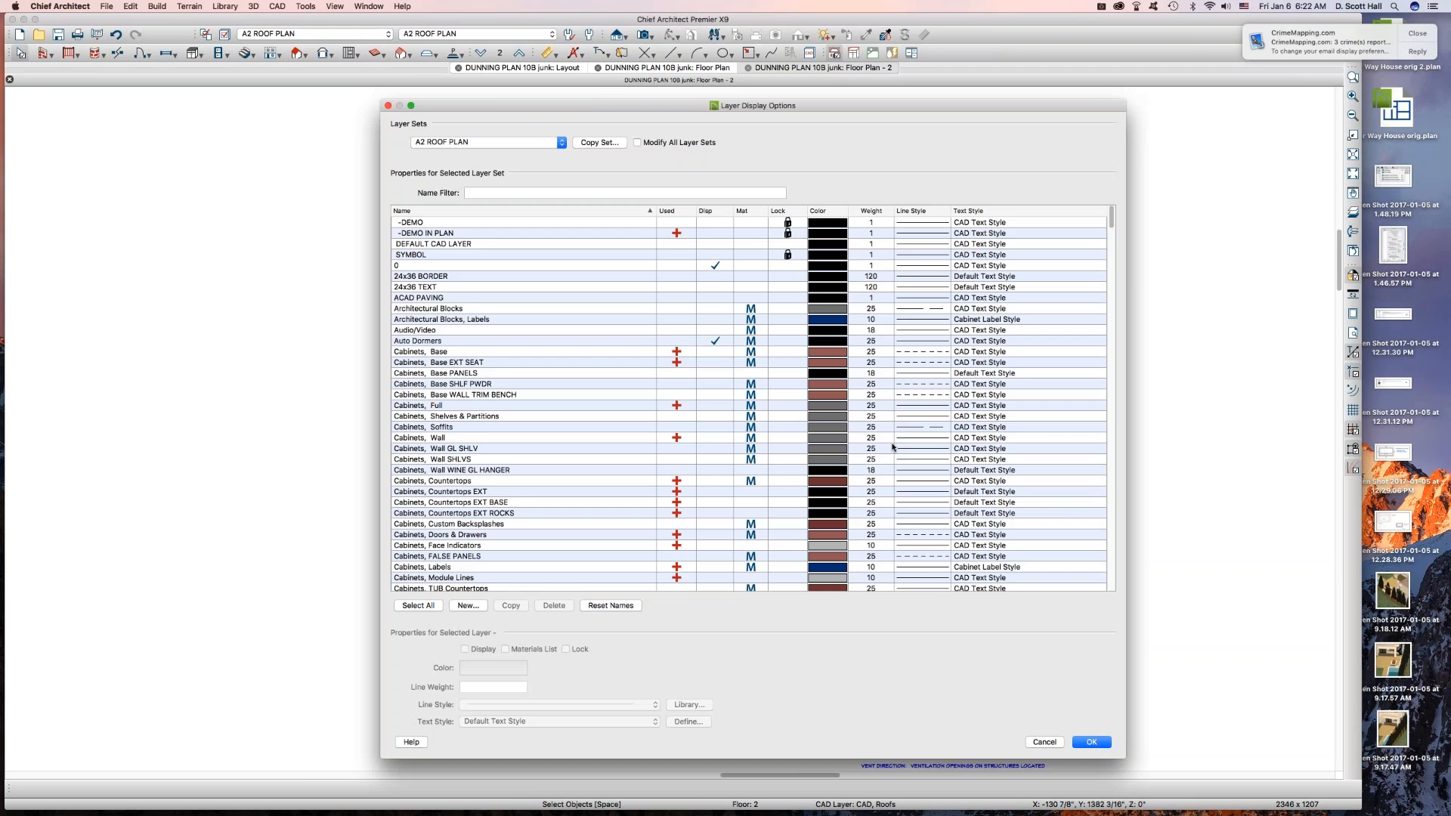
left_click(594, 143)
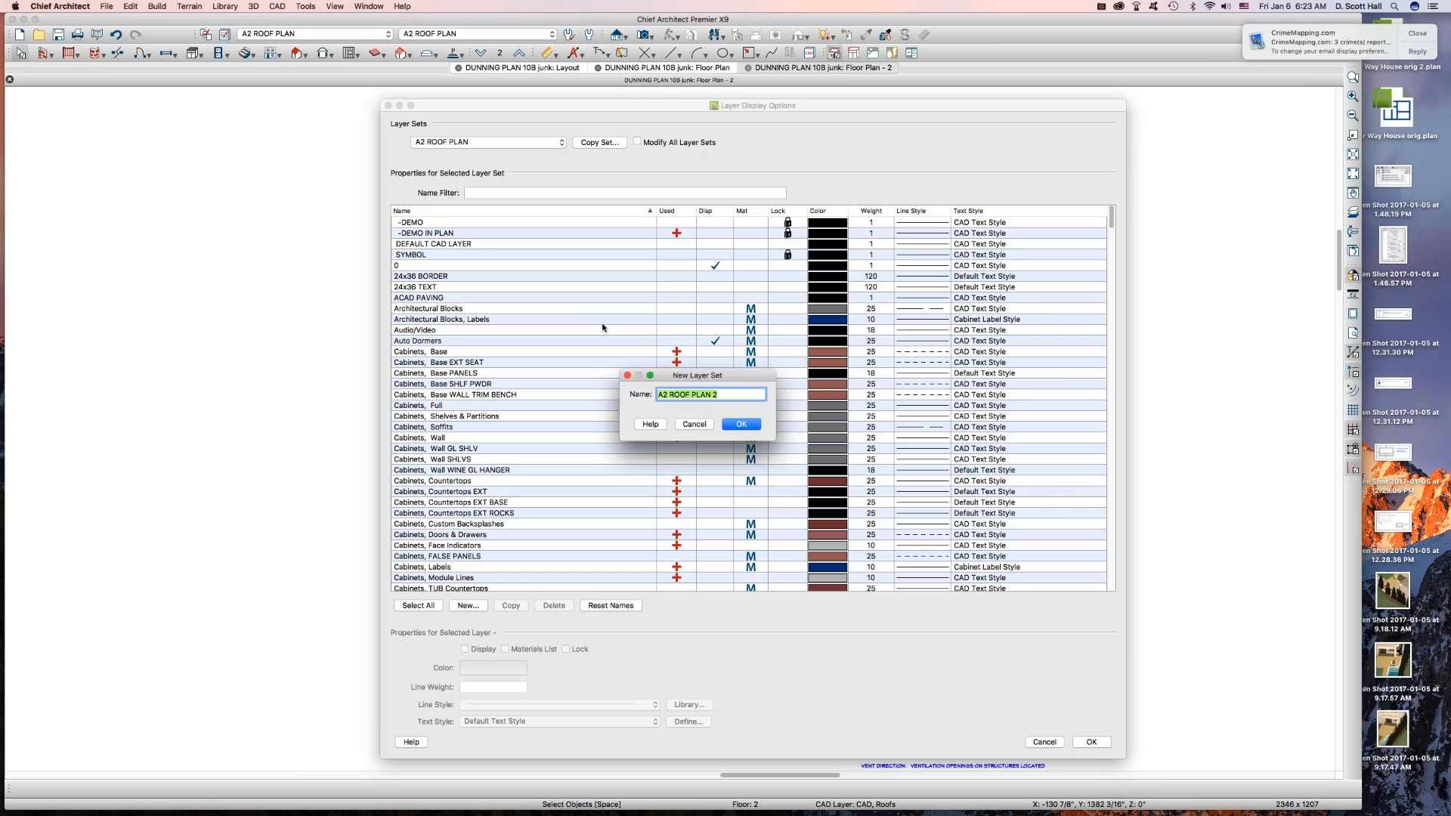
left_click(726, 393)
type("1/8")
left_click(739, 425)
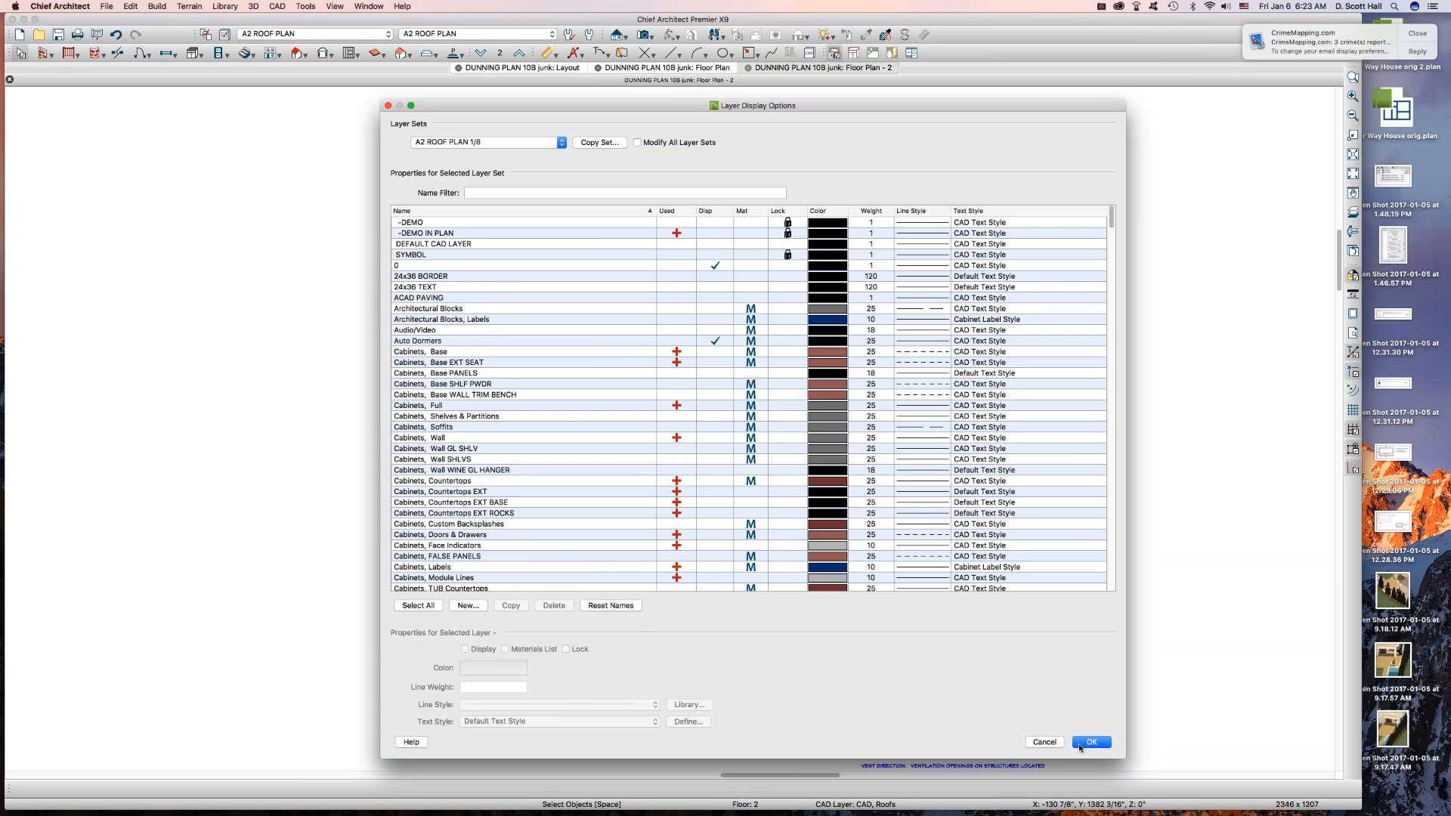
left_click(1090, 743)
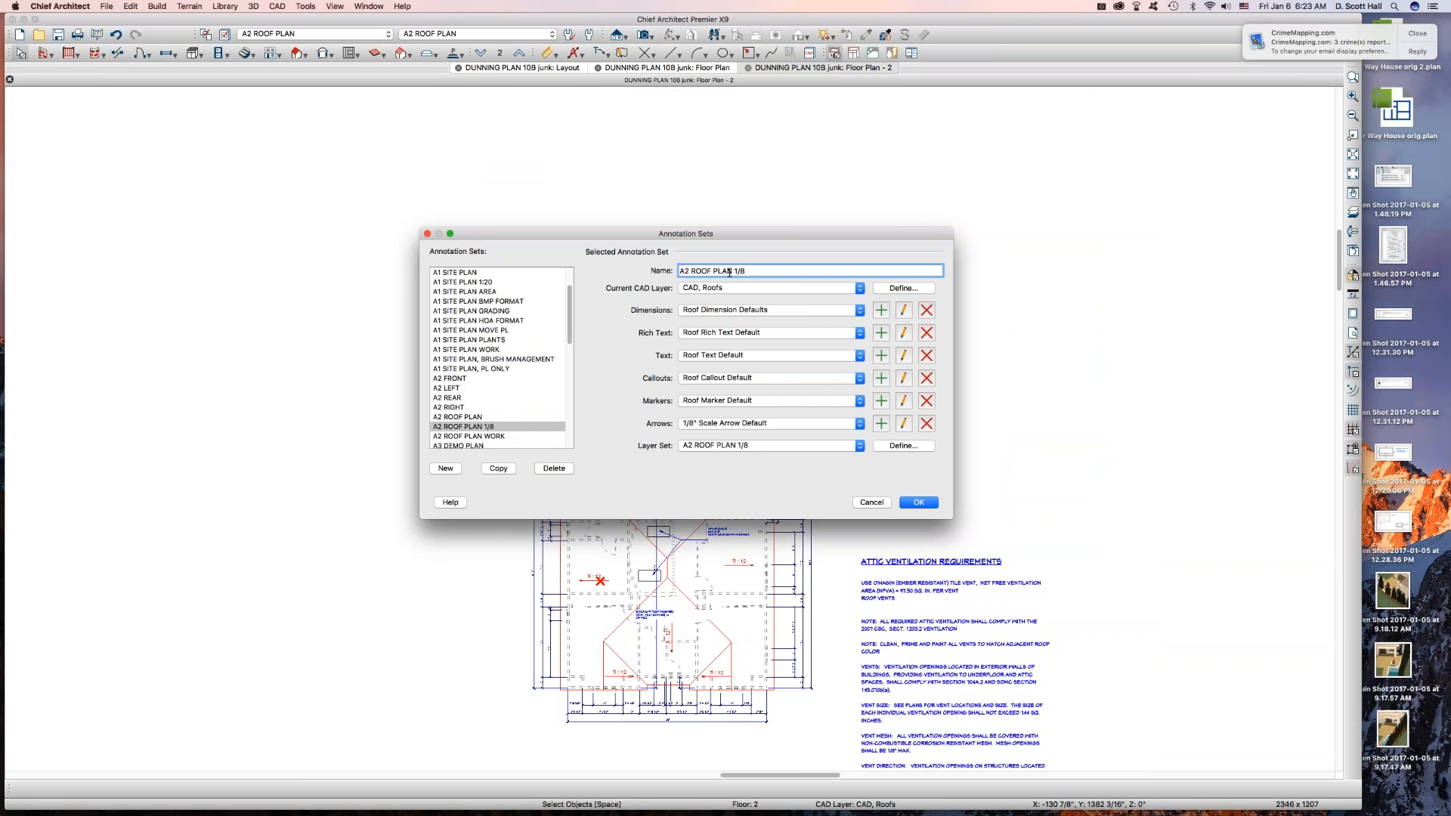
Save the new annotation set with layer set A2 ROOF PLAN 1/8 and make it active in the roof plan view.
left_click_drag(757, 270, 618, 288)
left_click(744, 446)
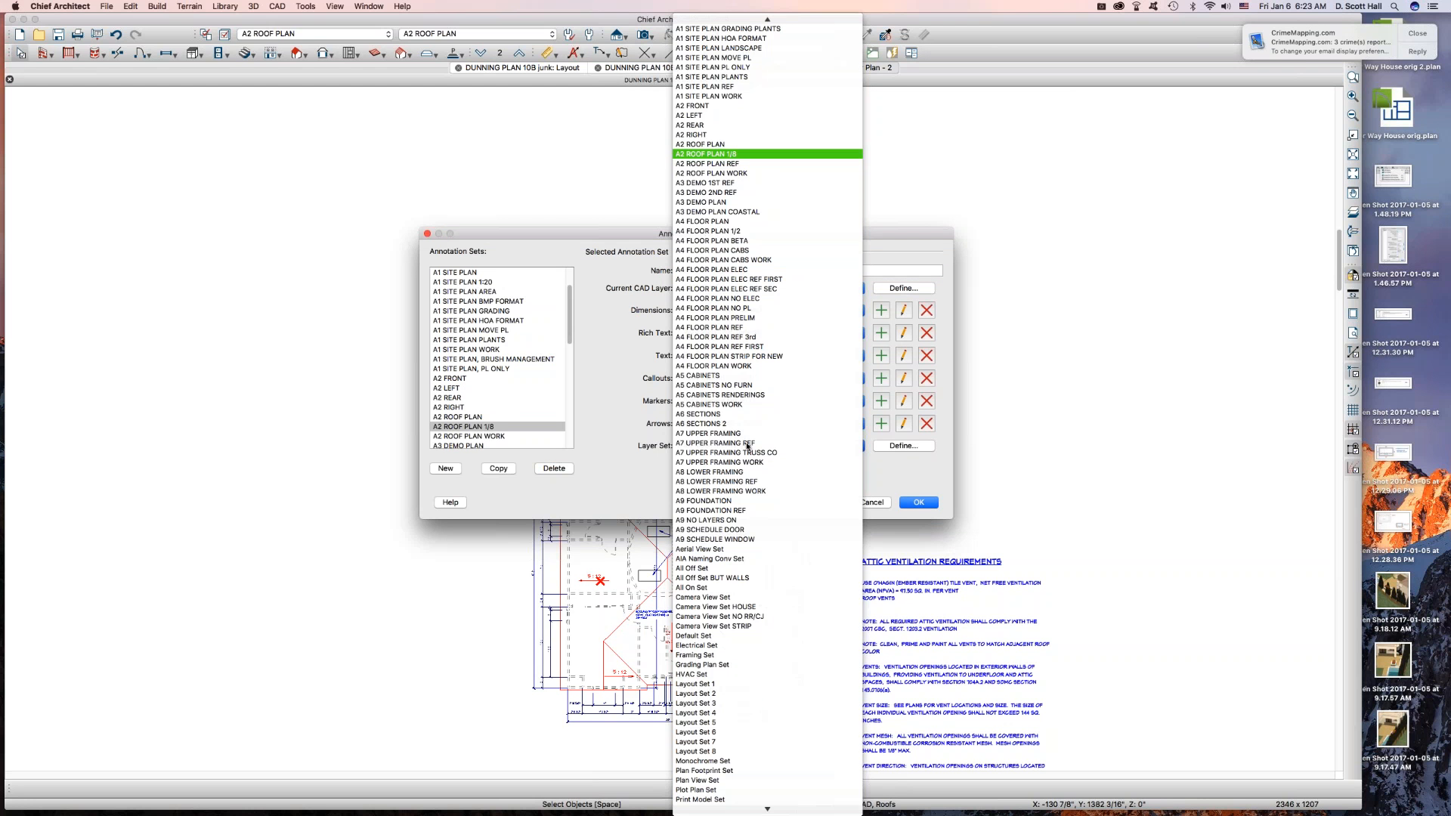
left_click(731, 155)
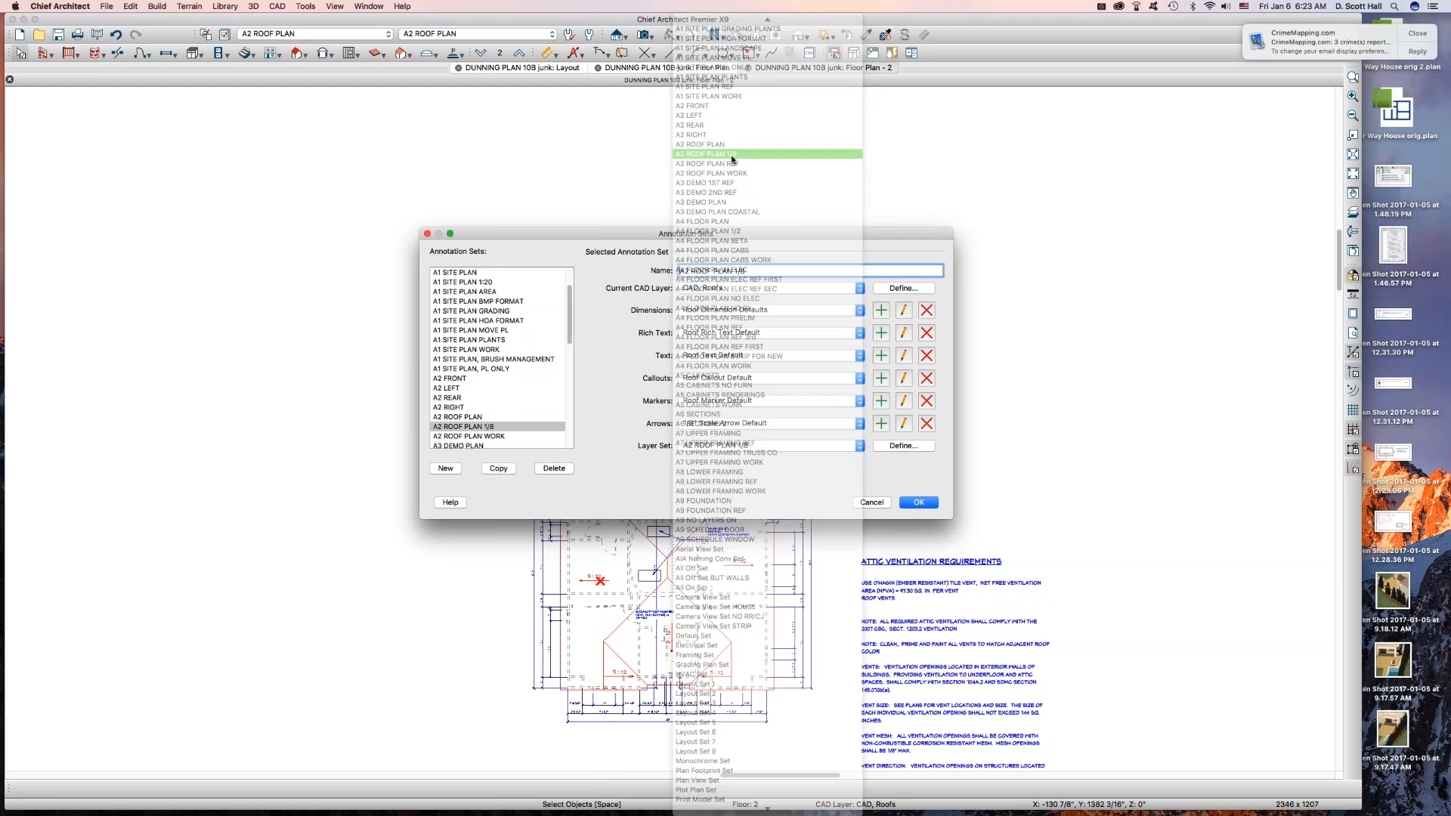
left_click(919, 500)
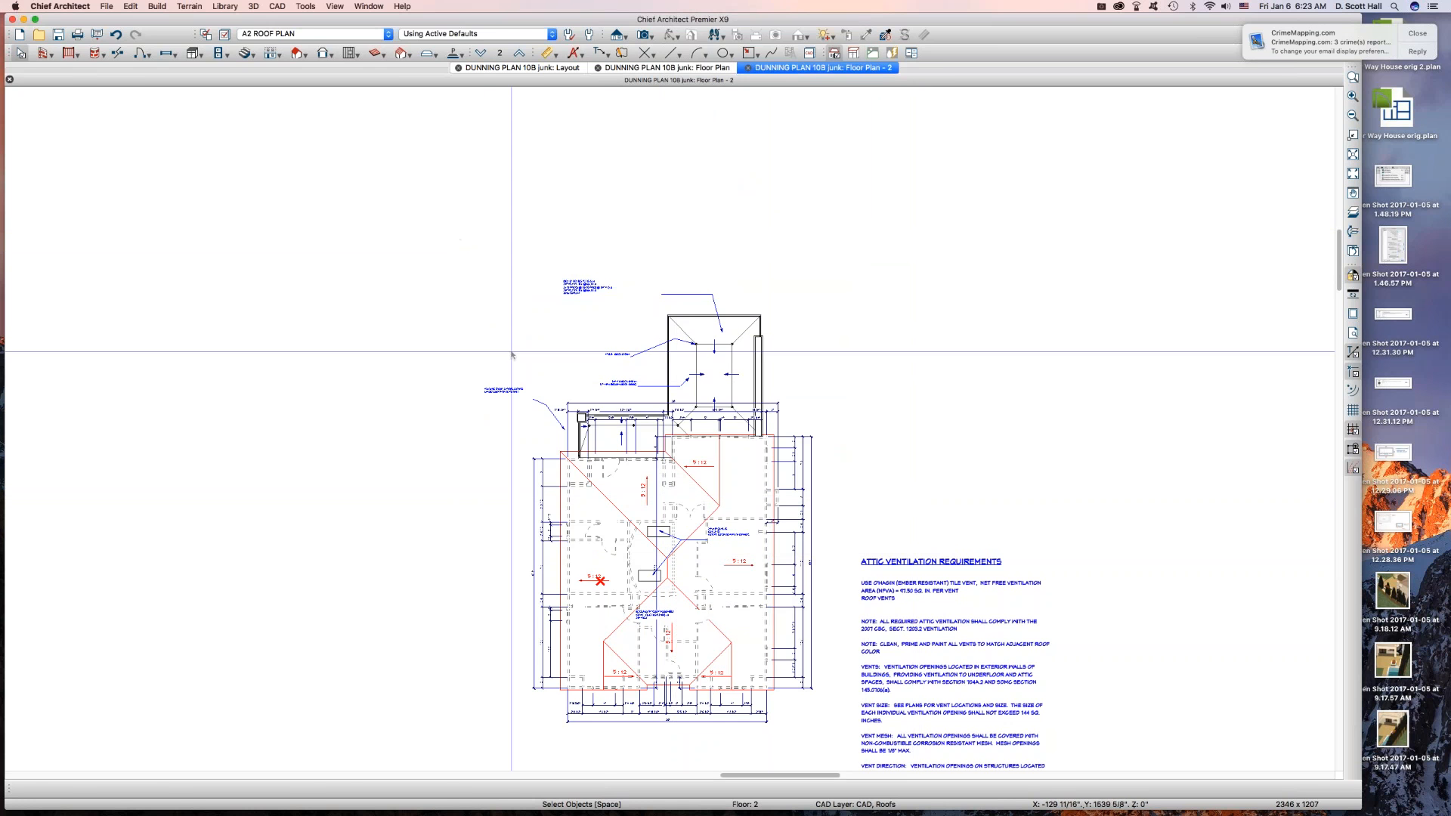
left_click(621, 436)
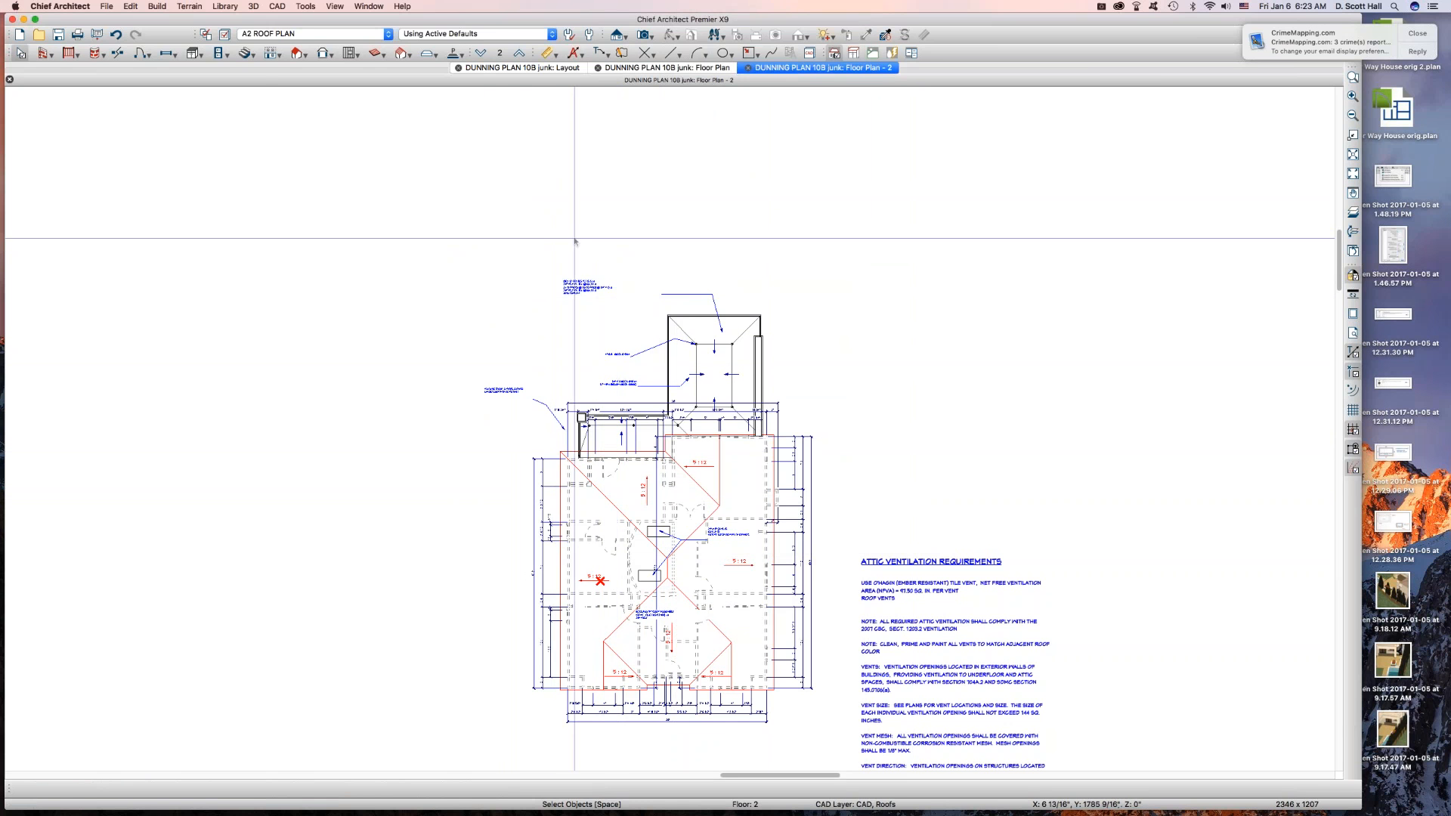
left_click(485, 34)
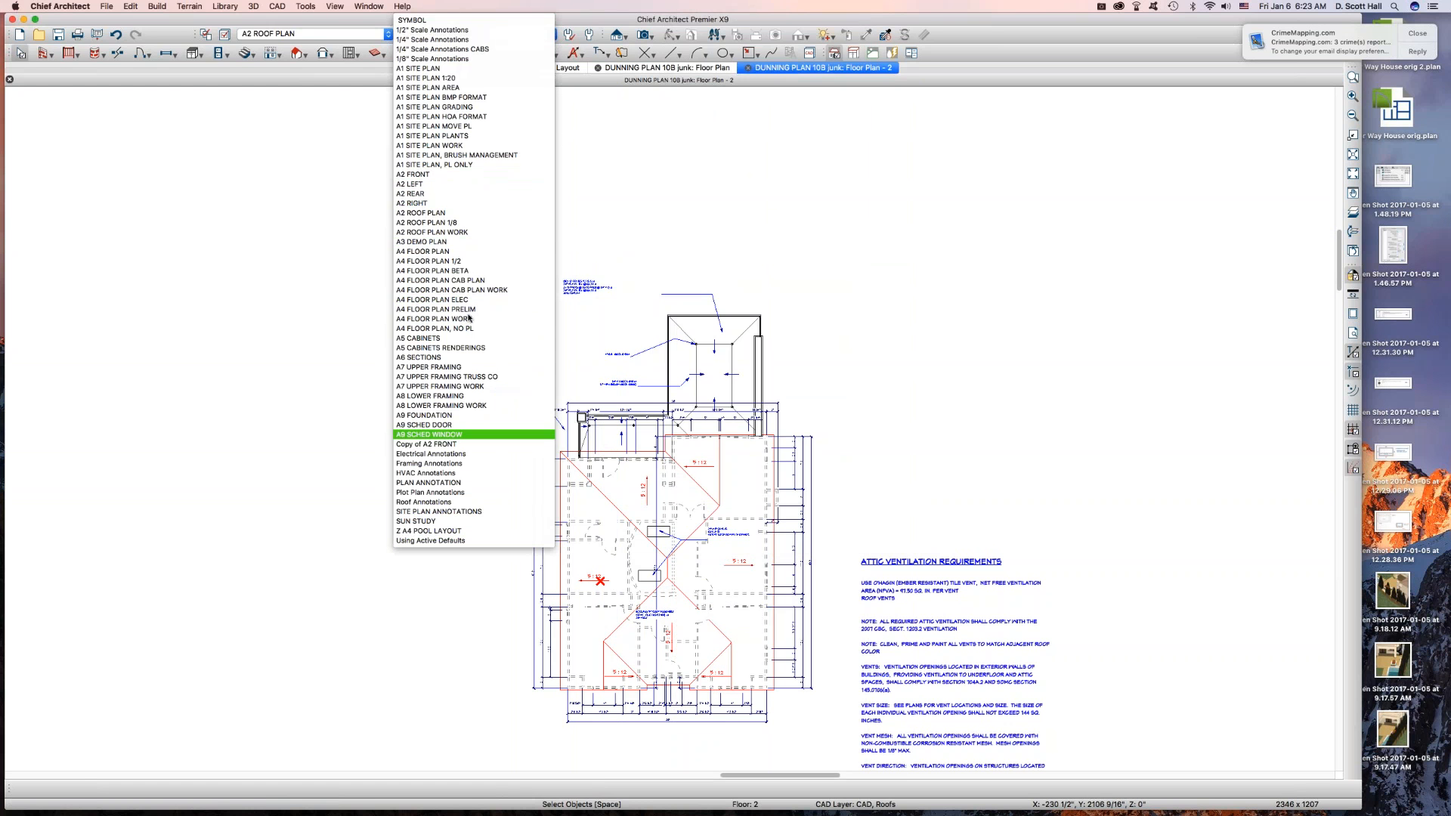
left_click(471, 223)
Set the text style of the roof dimensions' layer, Dimensions, Automatic, to 8 CB in layer set A2 ROOF PLAN 1/8.
scroll(814, 616, "up", 5)
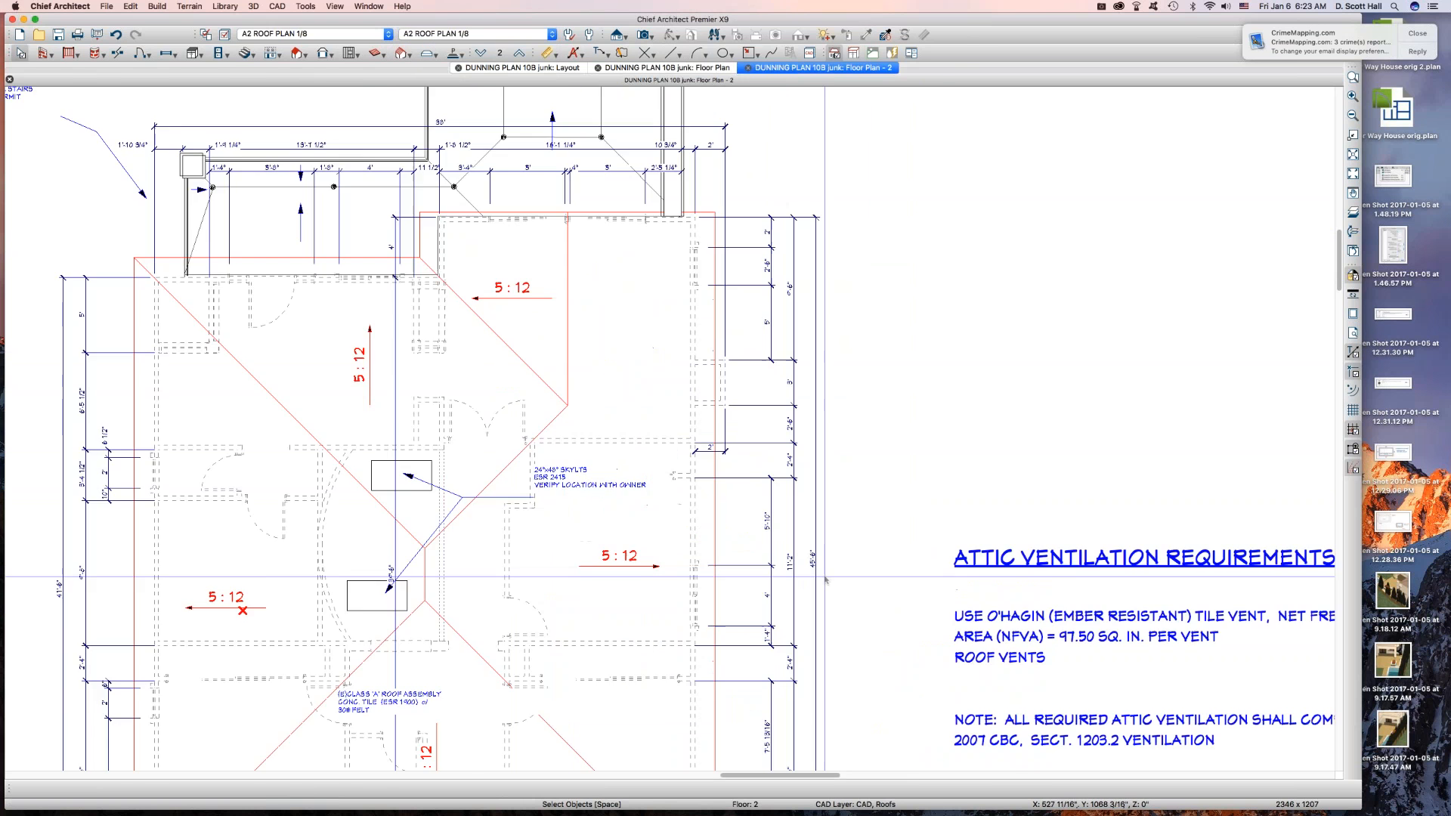
left_click(788, 404)
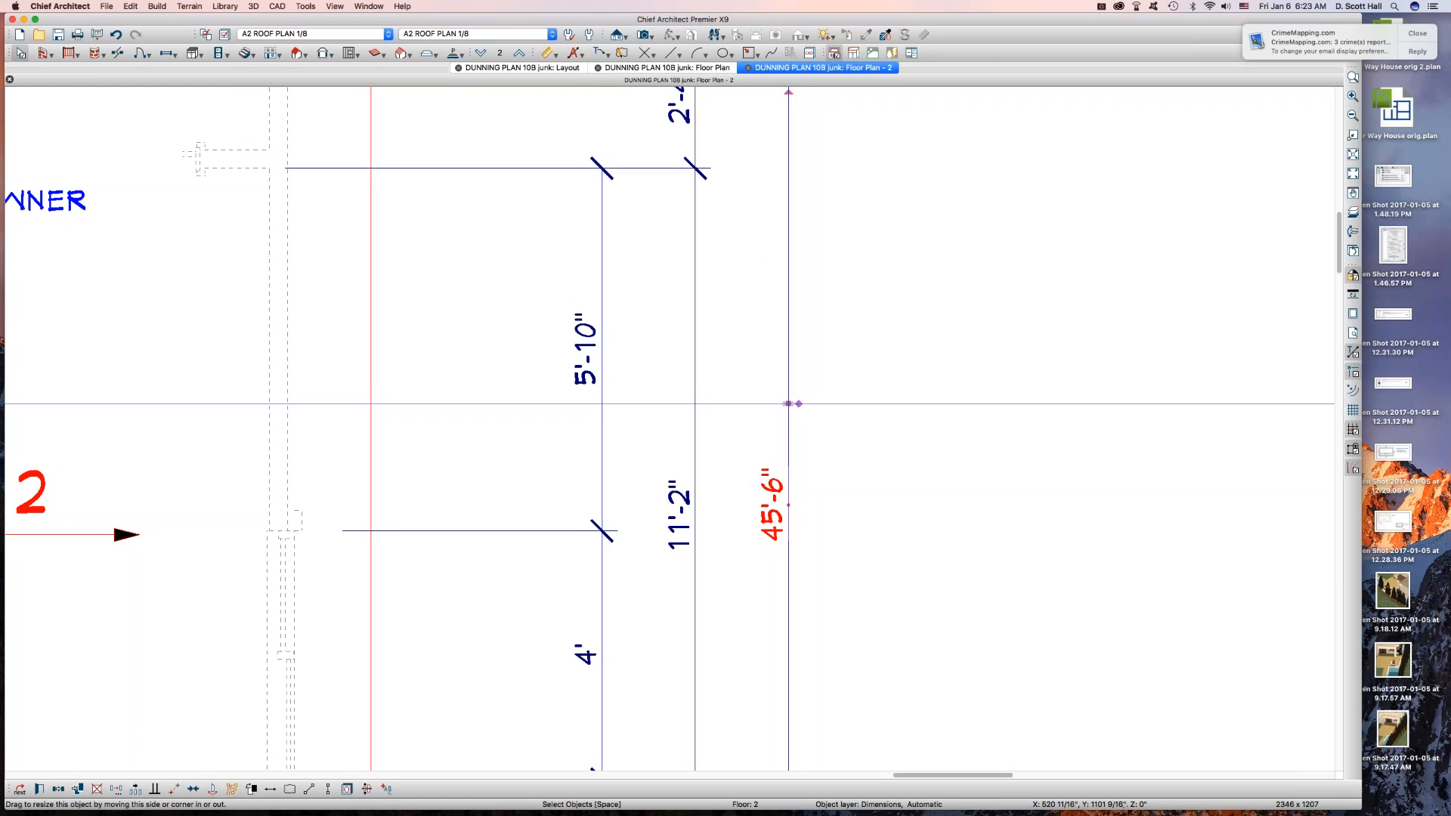
key("l")
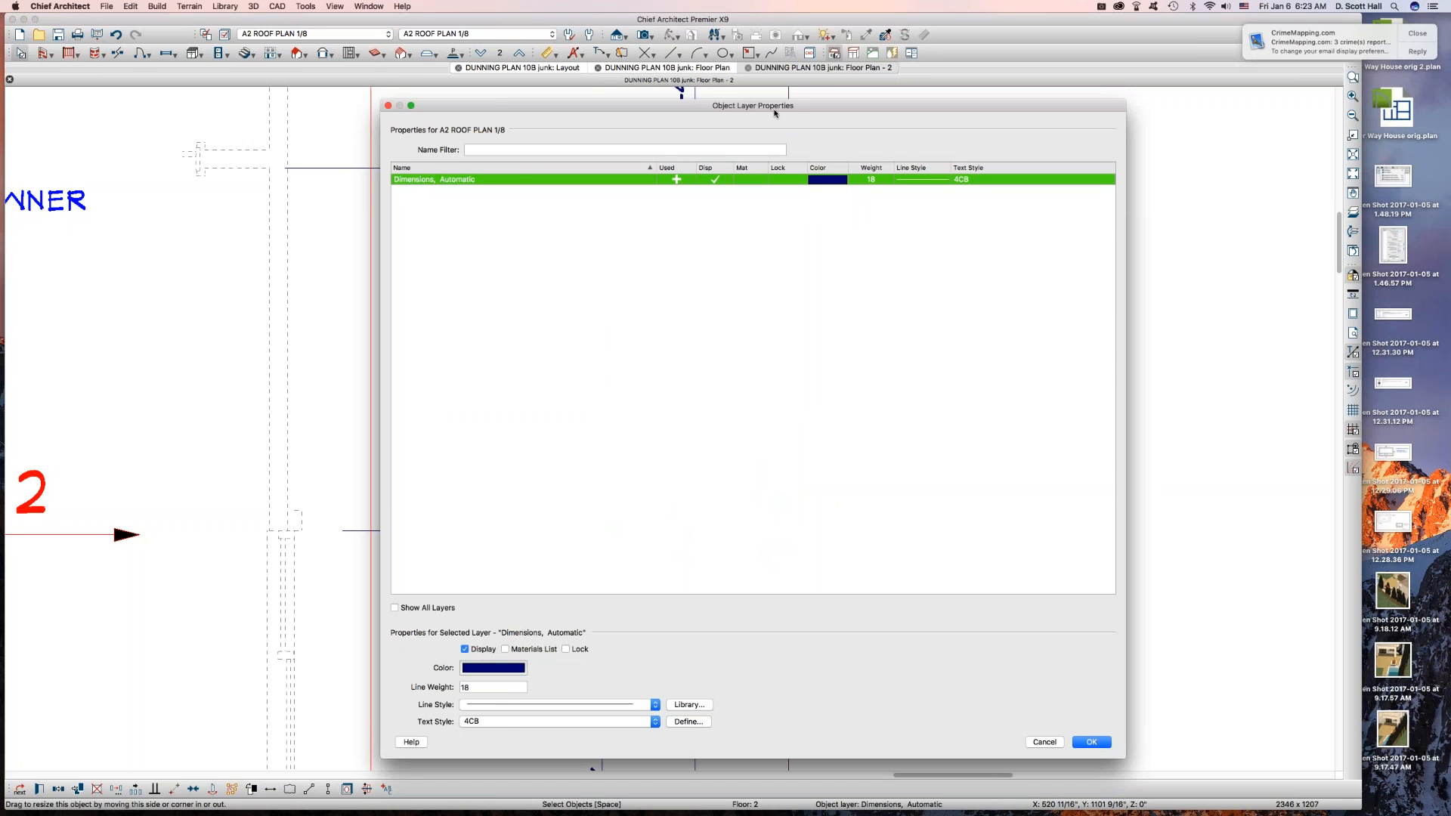
left_click(506, 722)
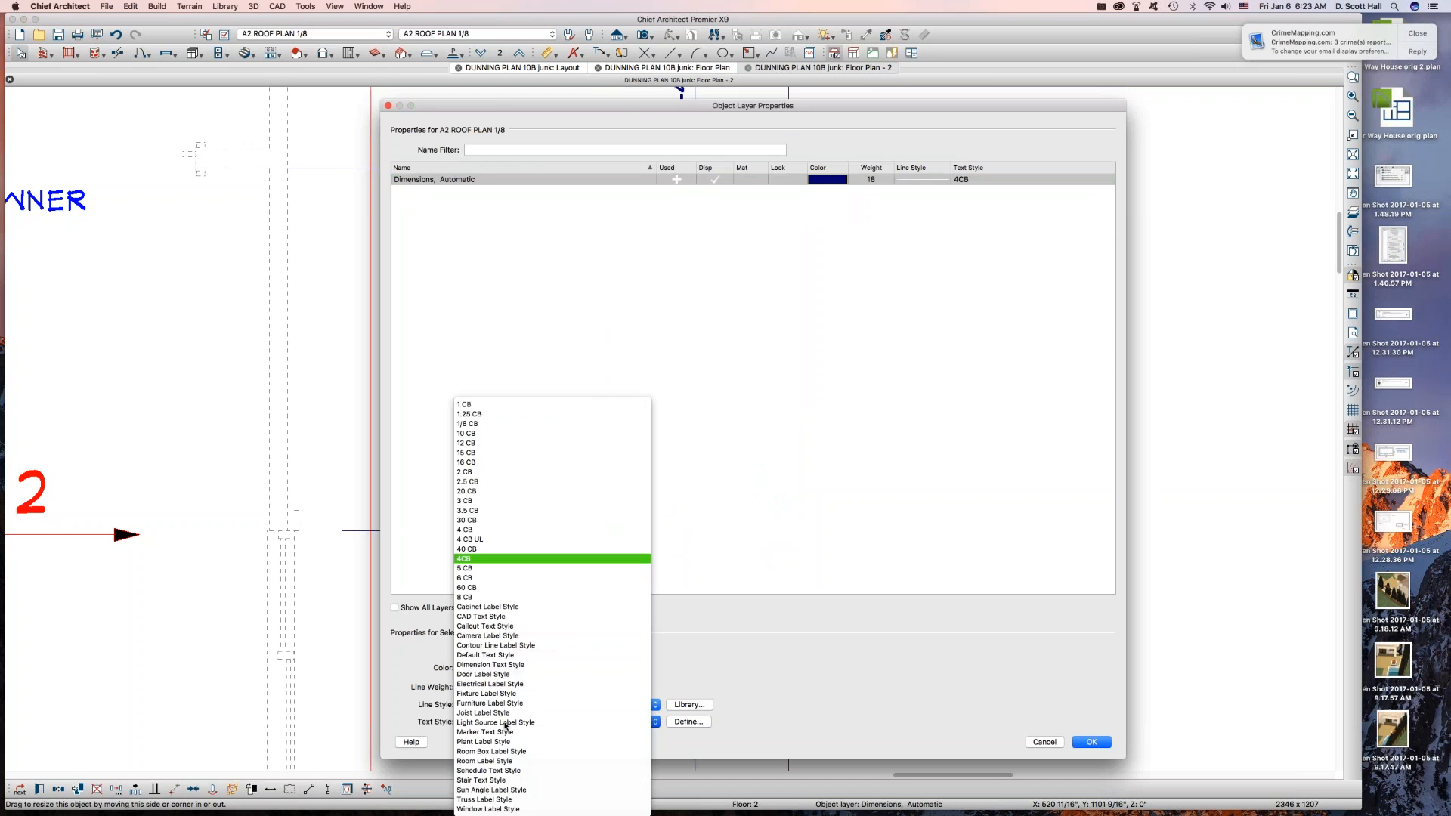
left_click(471, 597)
key("Return")
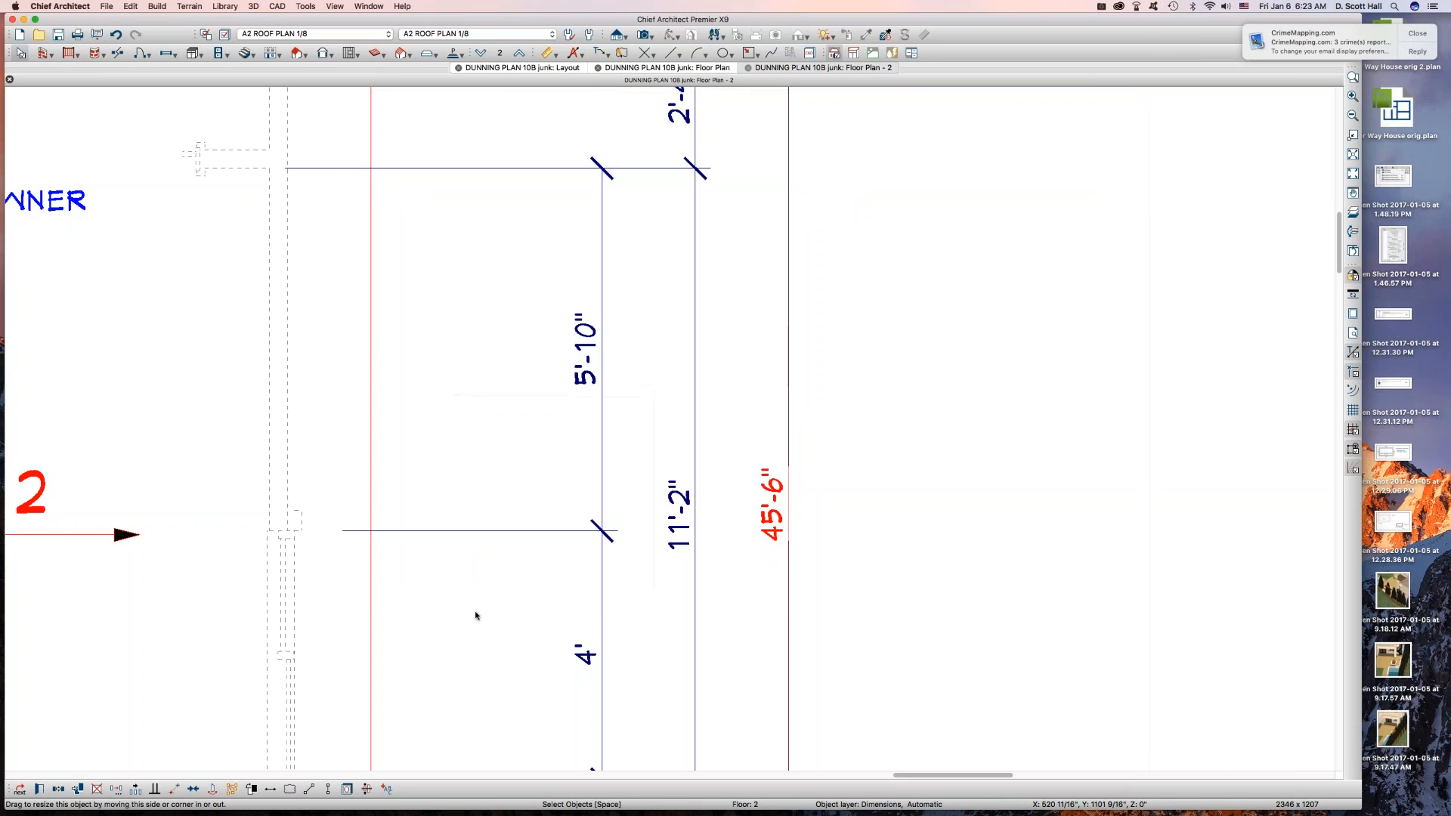
Set the text style of the skylight note's layer, Text, Roofs, to 8 CB in layer set A2 ROOF PLAN 1/8.
scroll(861, 568, "down", 5)
scroll(752, 520, "down", 1)
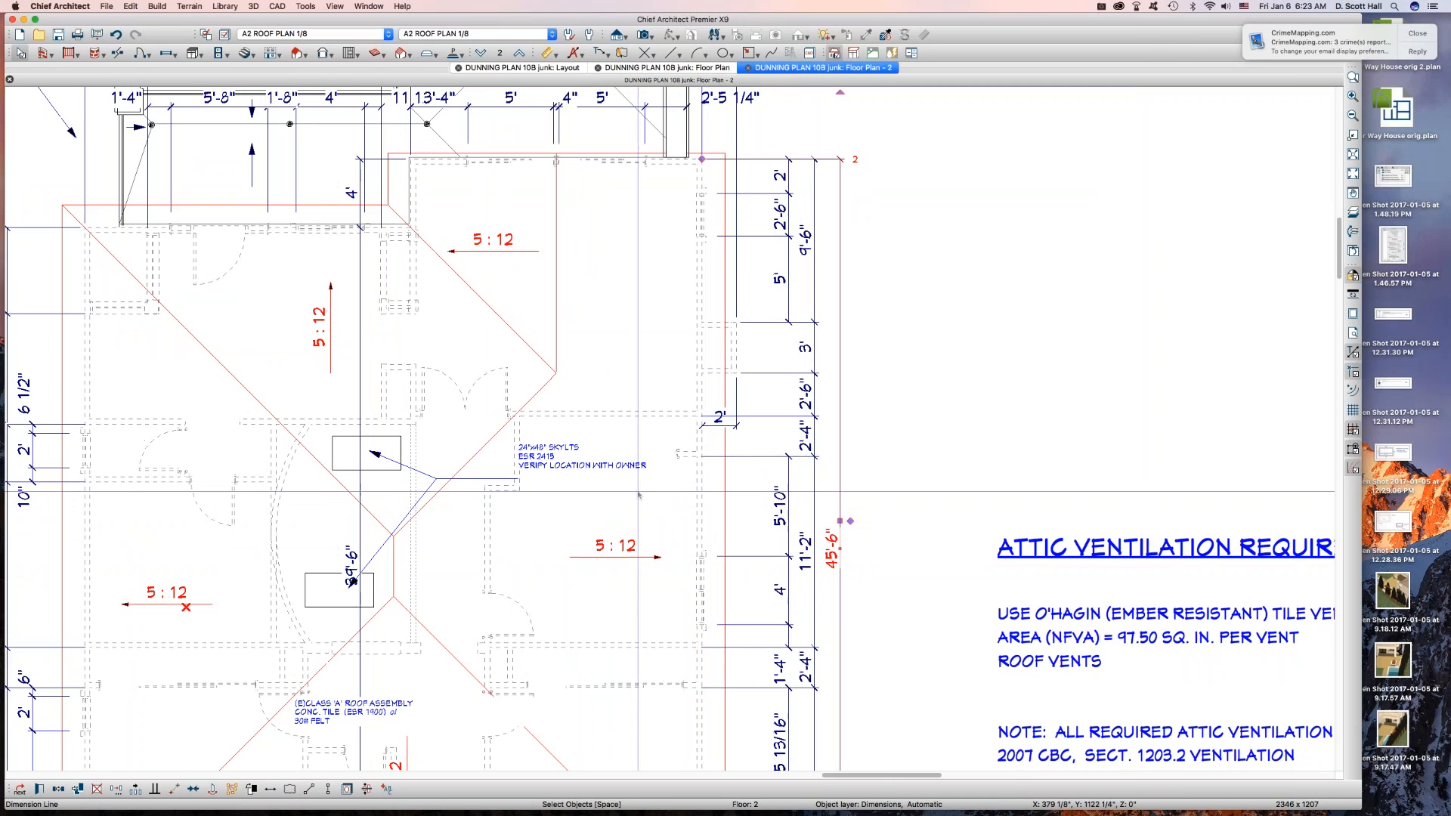
left_click(576, 464)
left_click(577, 467)
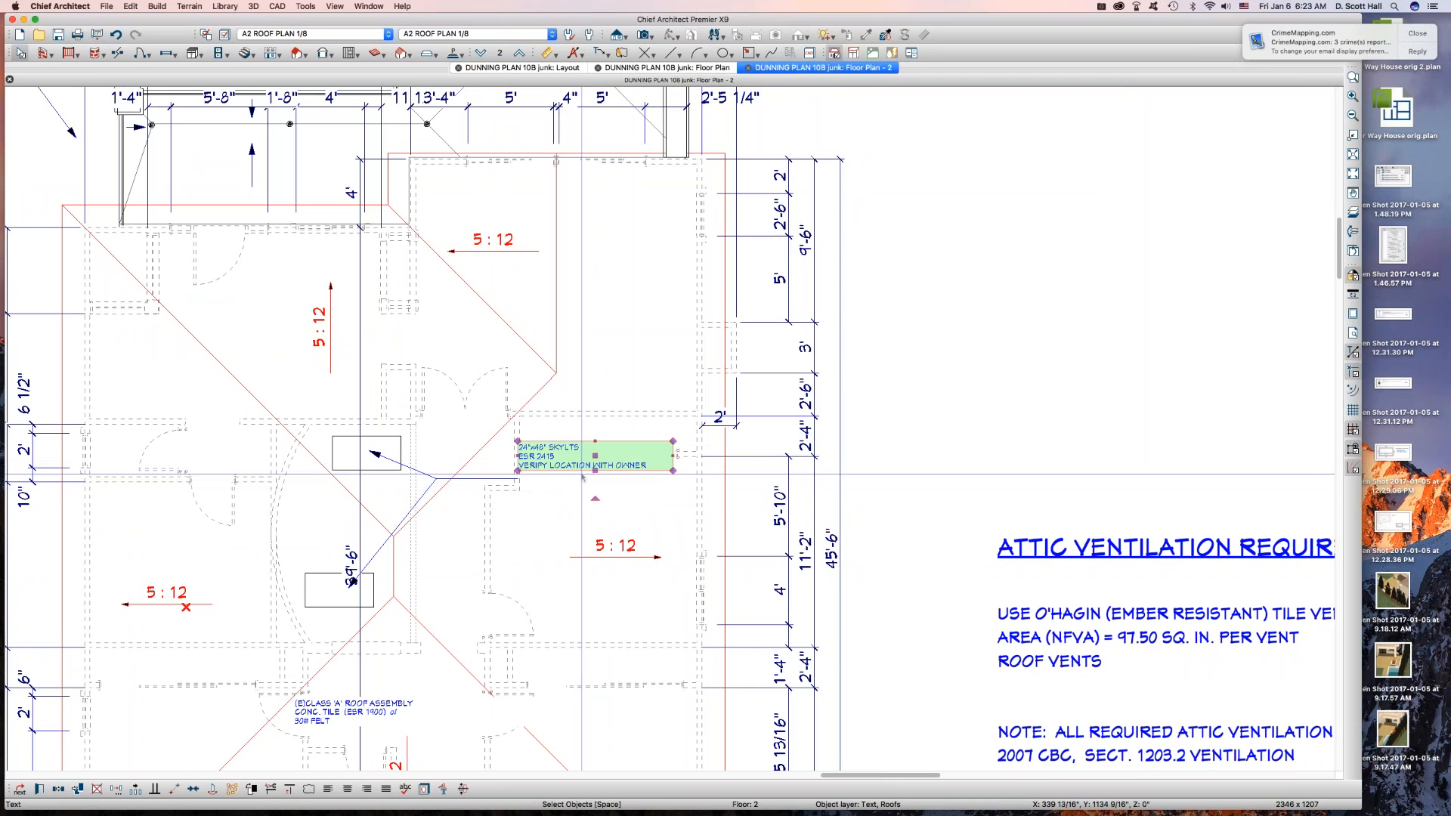
key("l")
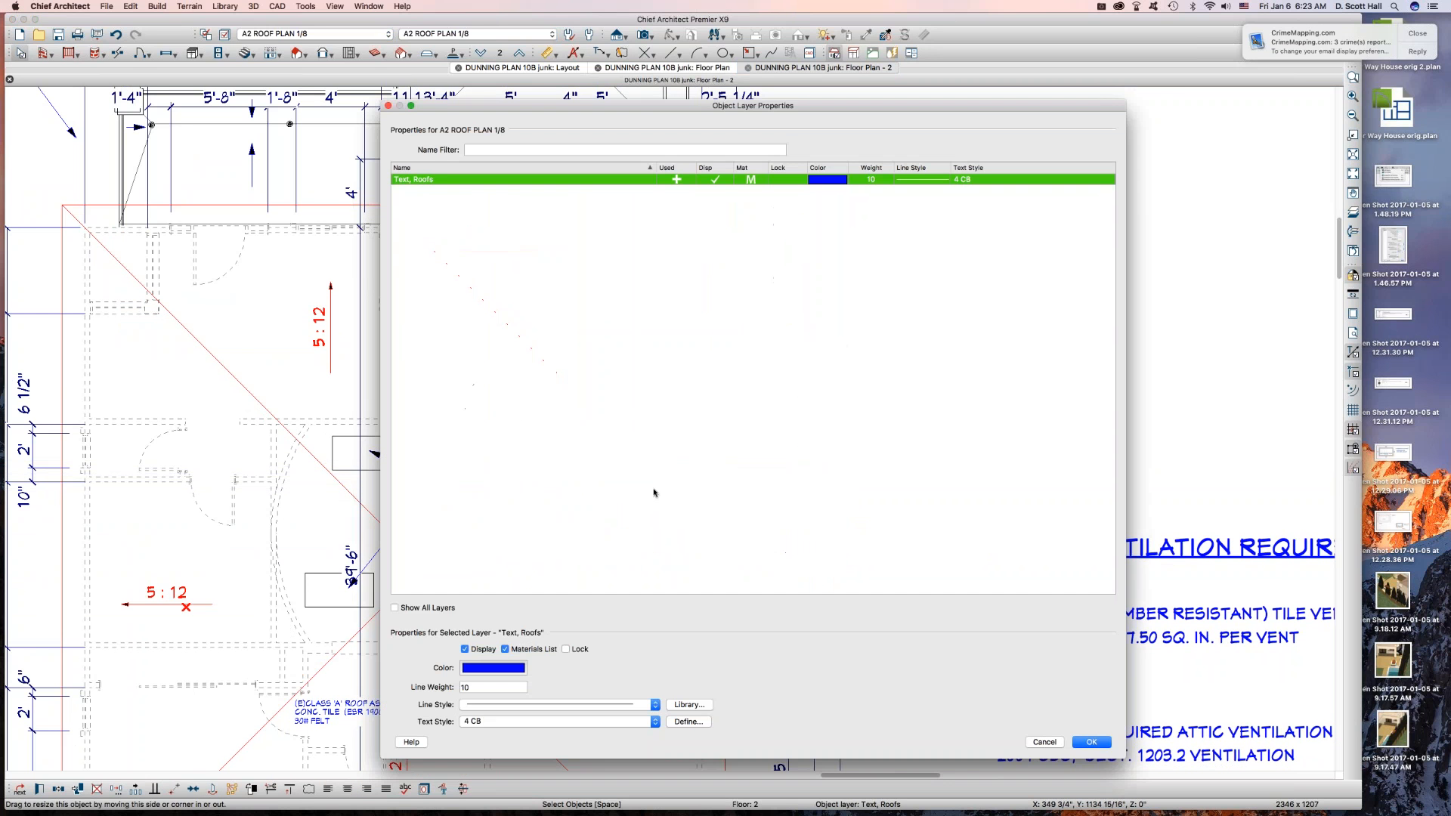
left_click(514, 724)
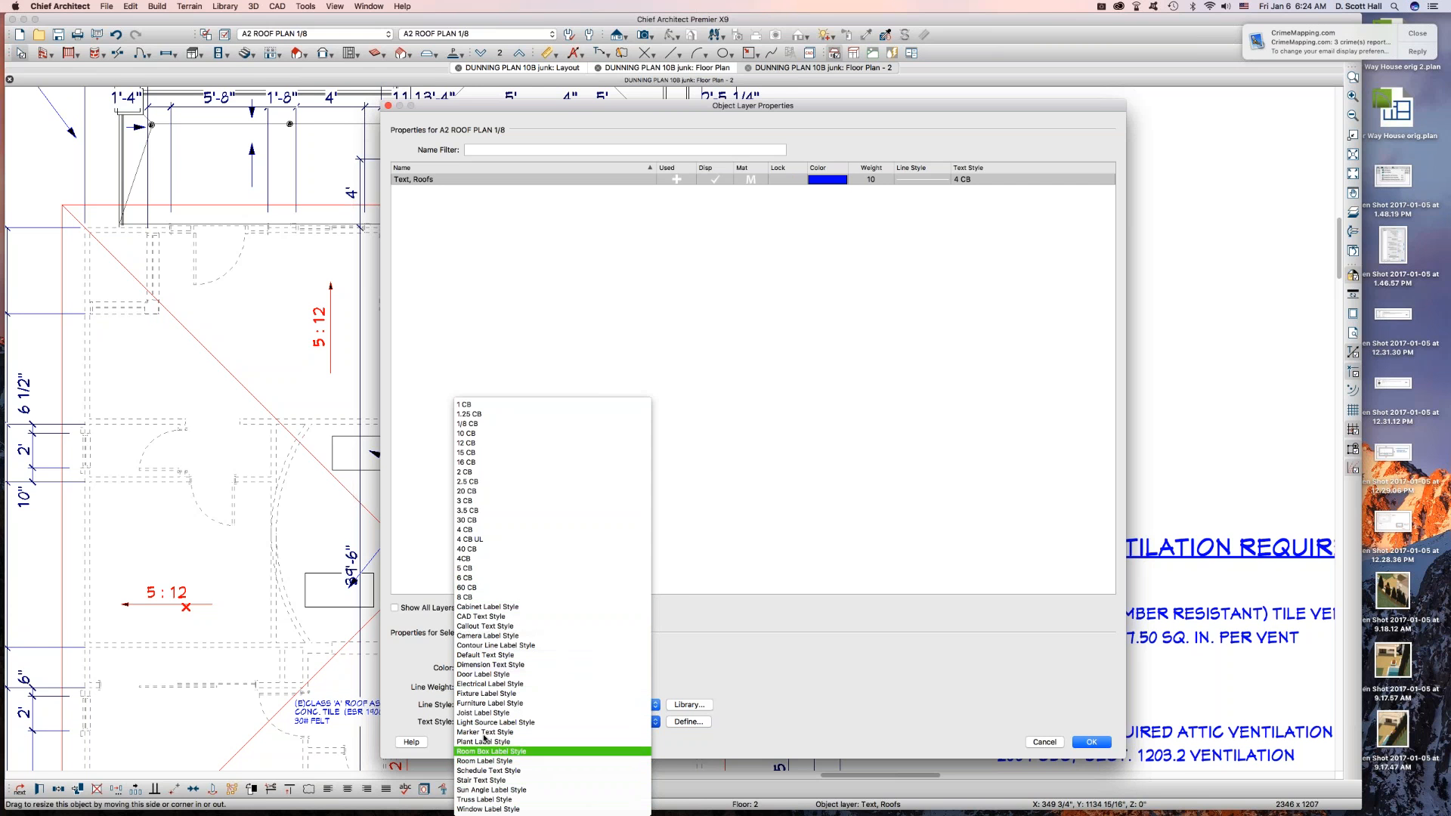
left_click(467, 597)
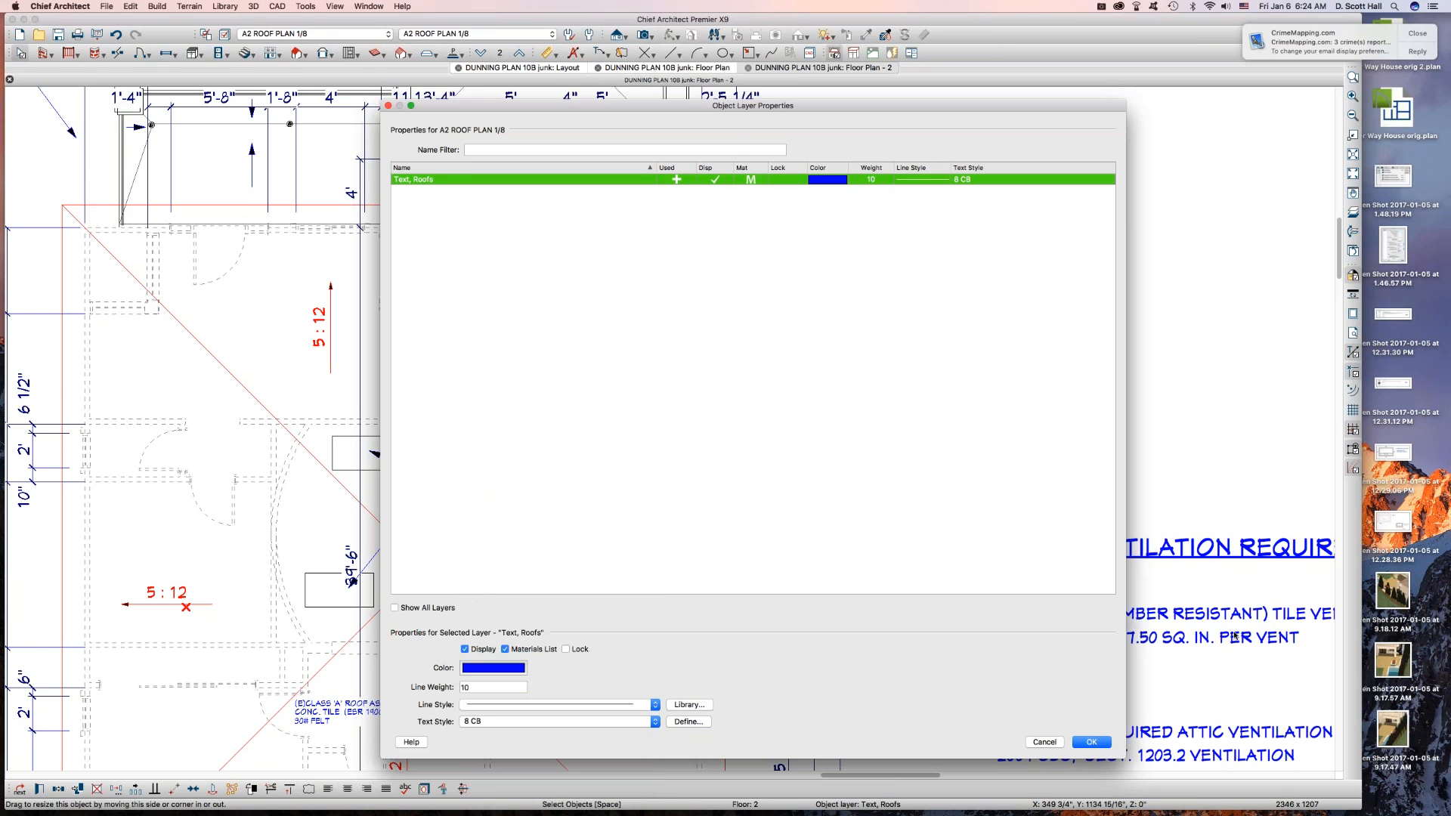
left_click(1090, 741)
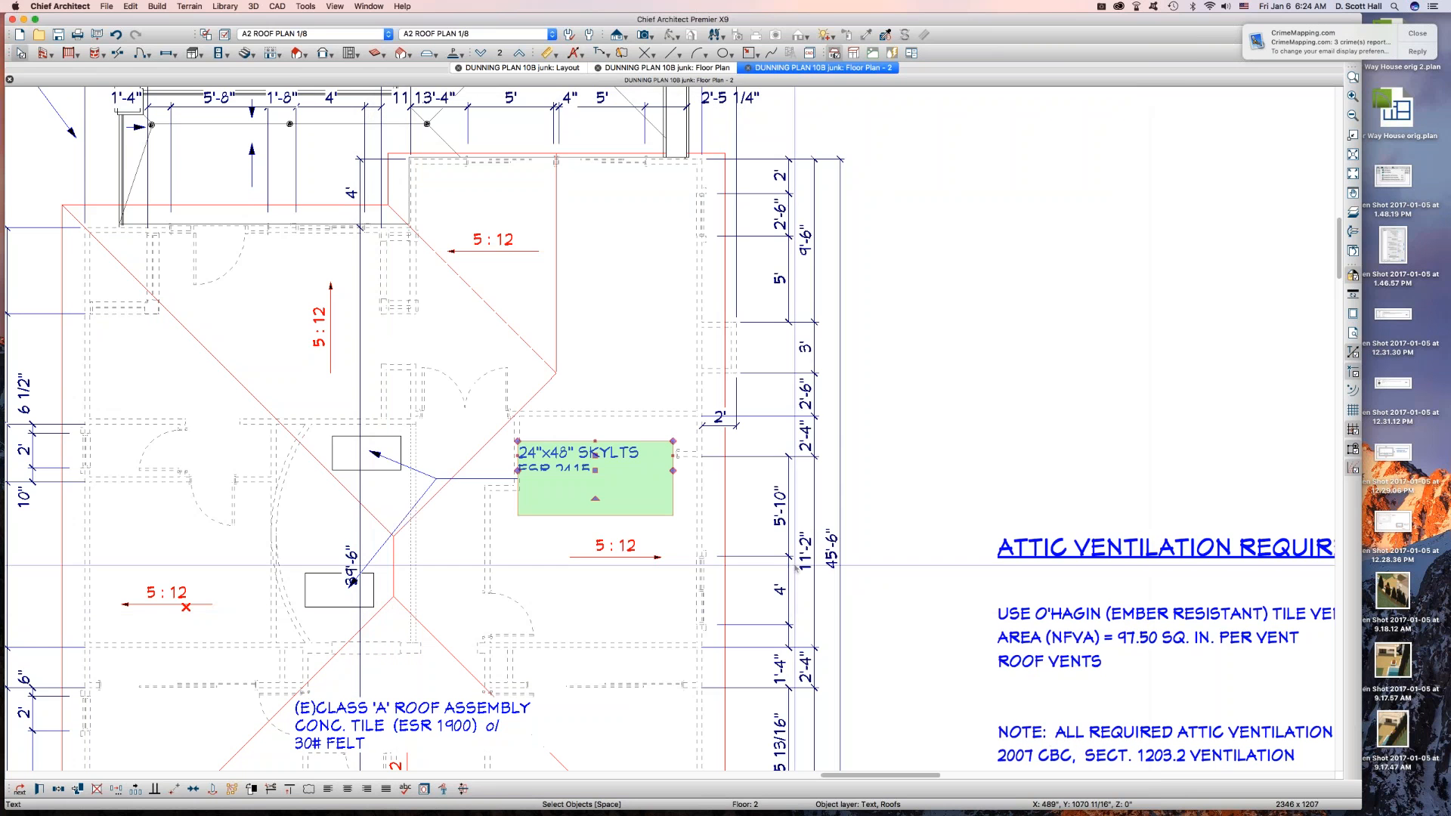
Return to the layout and assign layer set A2 ROOF PLAN 1/8 to the 1/8 in = 1 ft ROOF PLAN view.
scroll(587, 462, "down", 5)
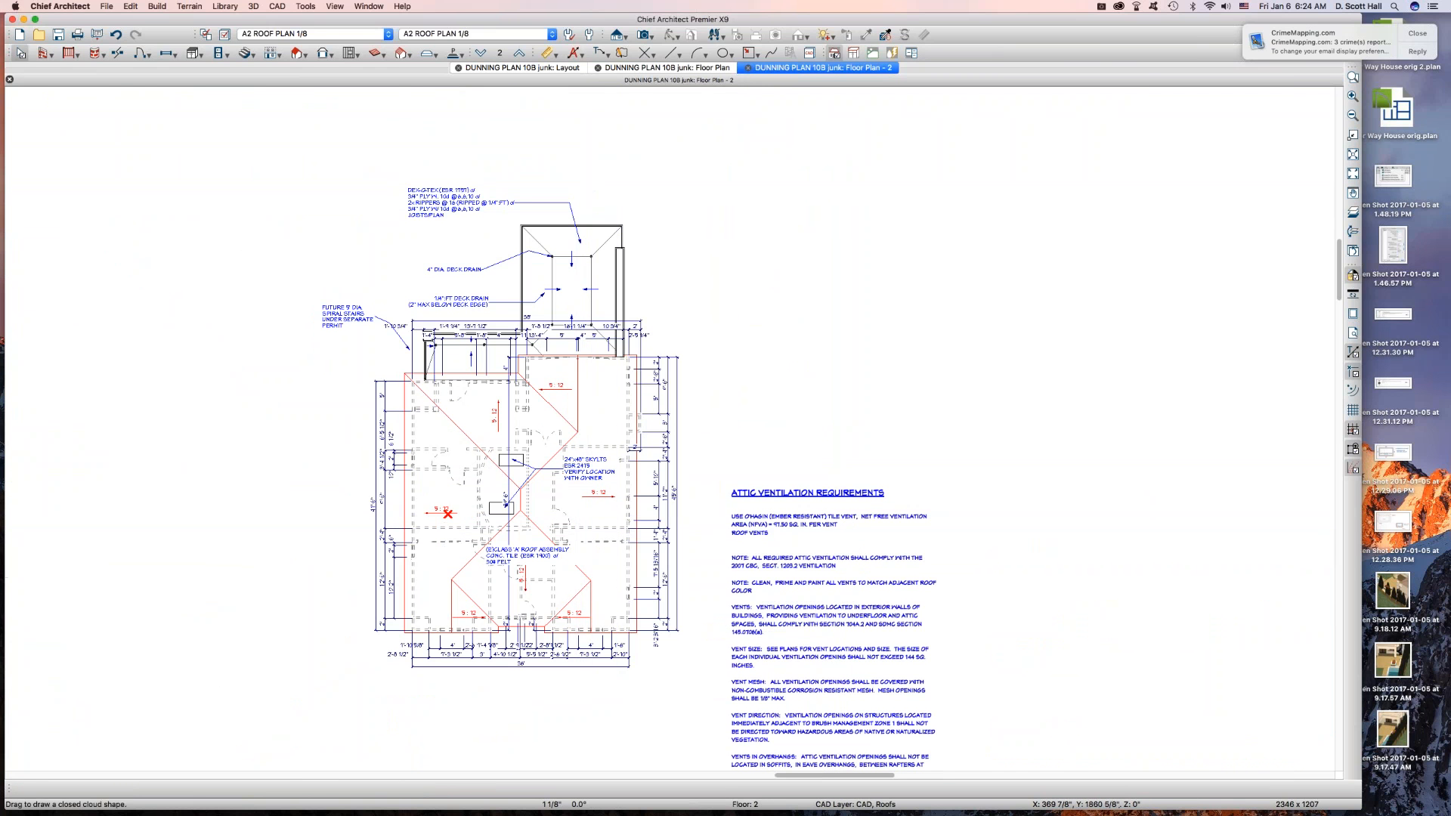
left_click(552, 68)
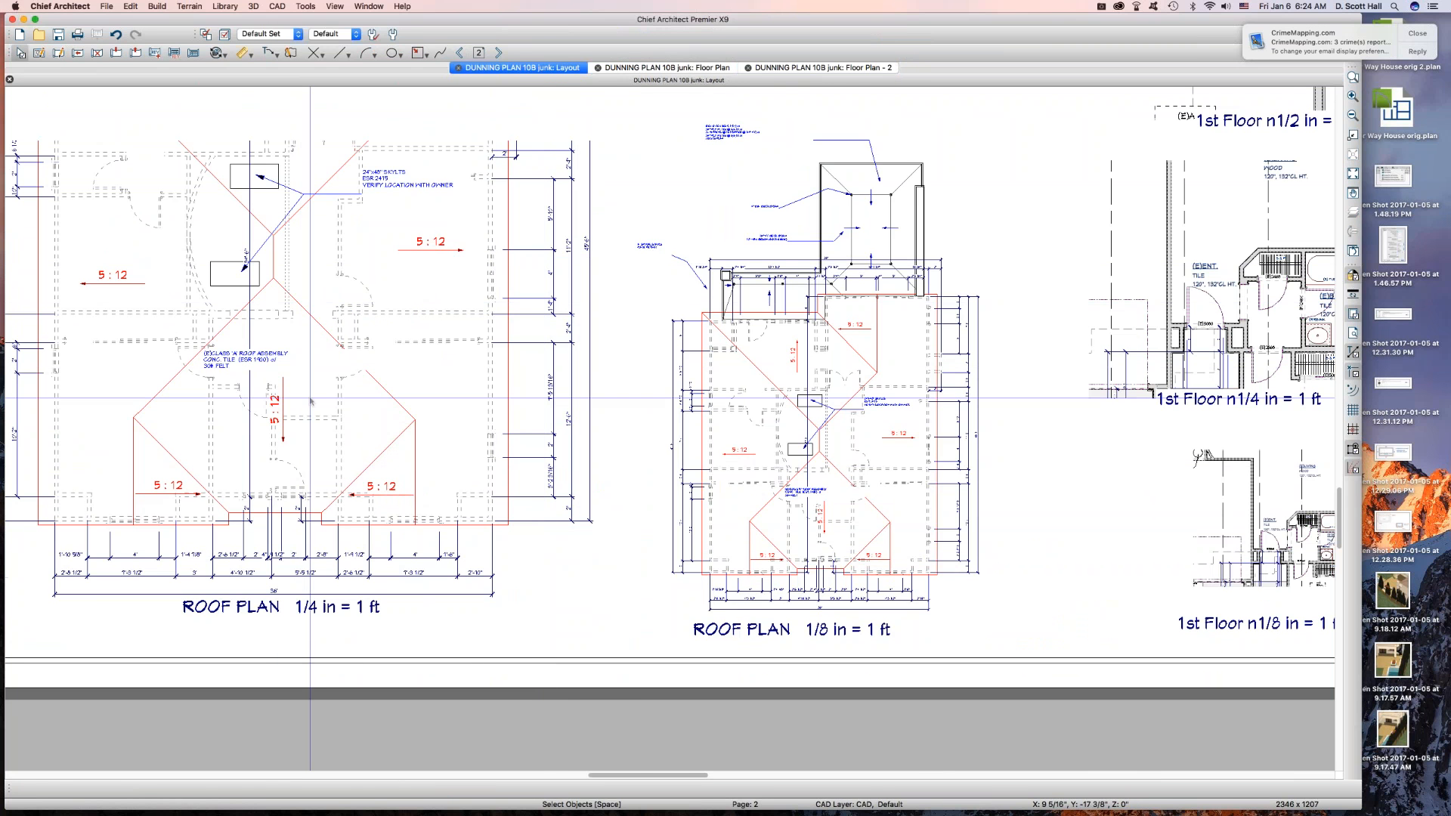
left_click(758, 373)
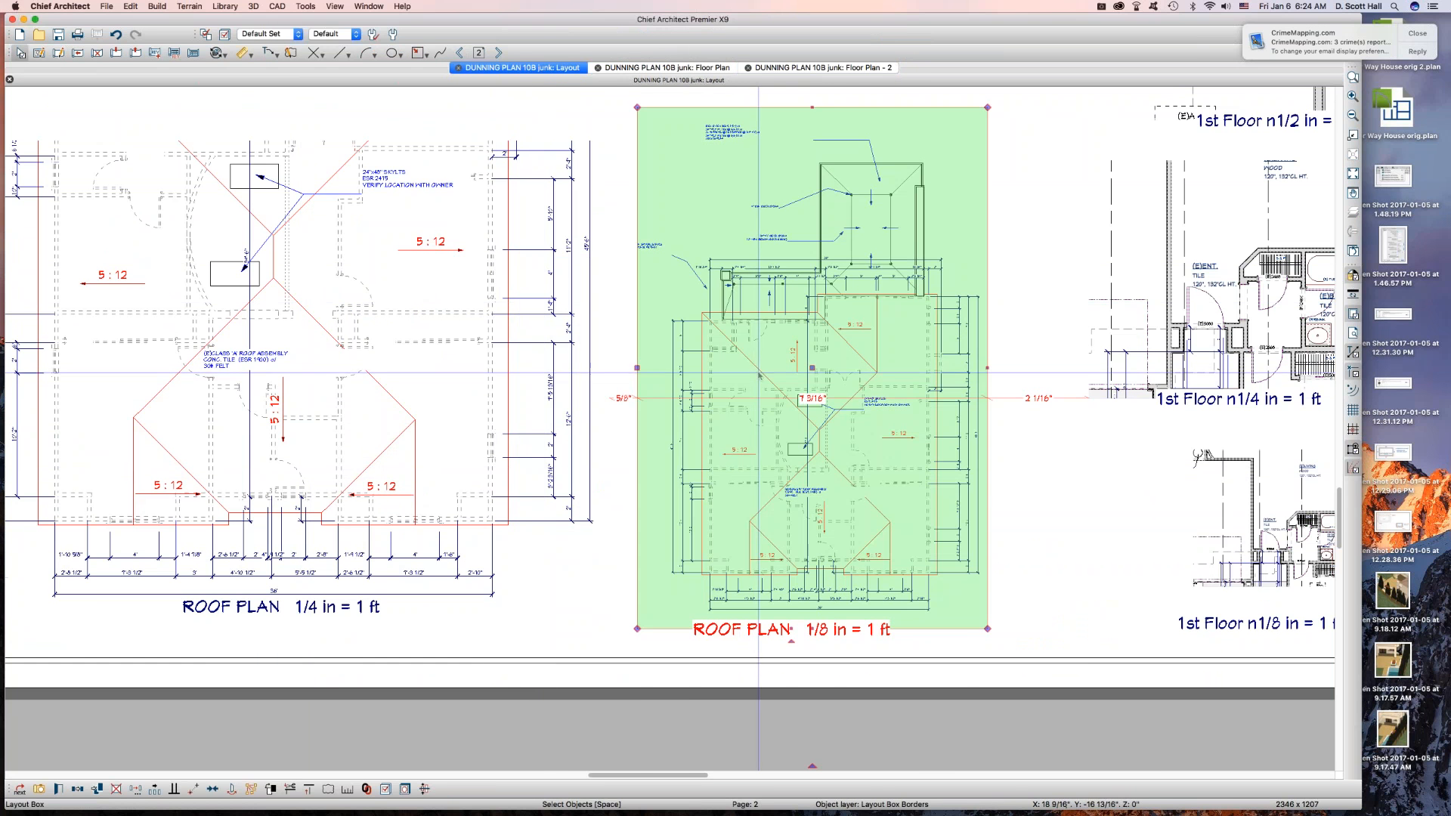
right_click(759, 373)
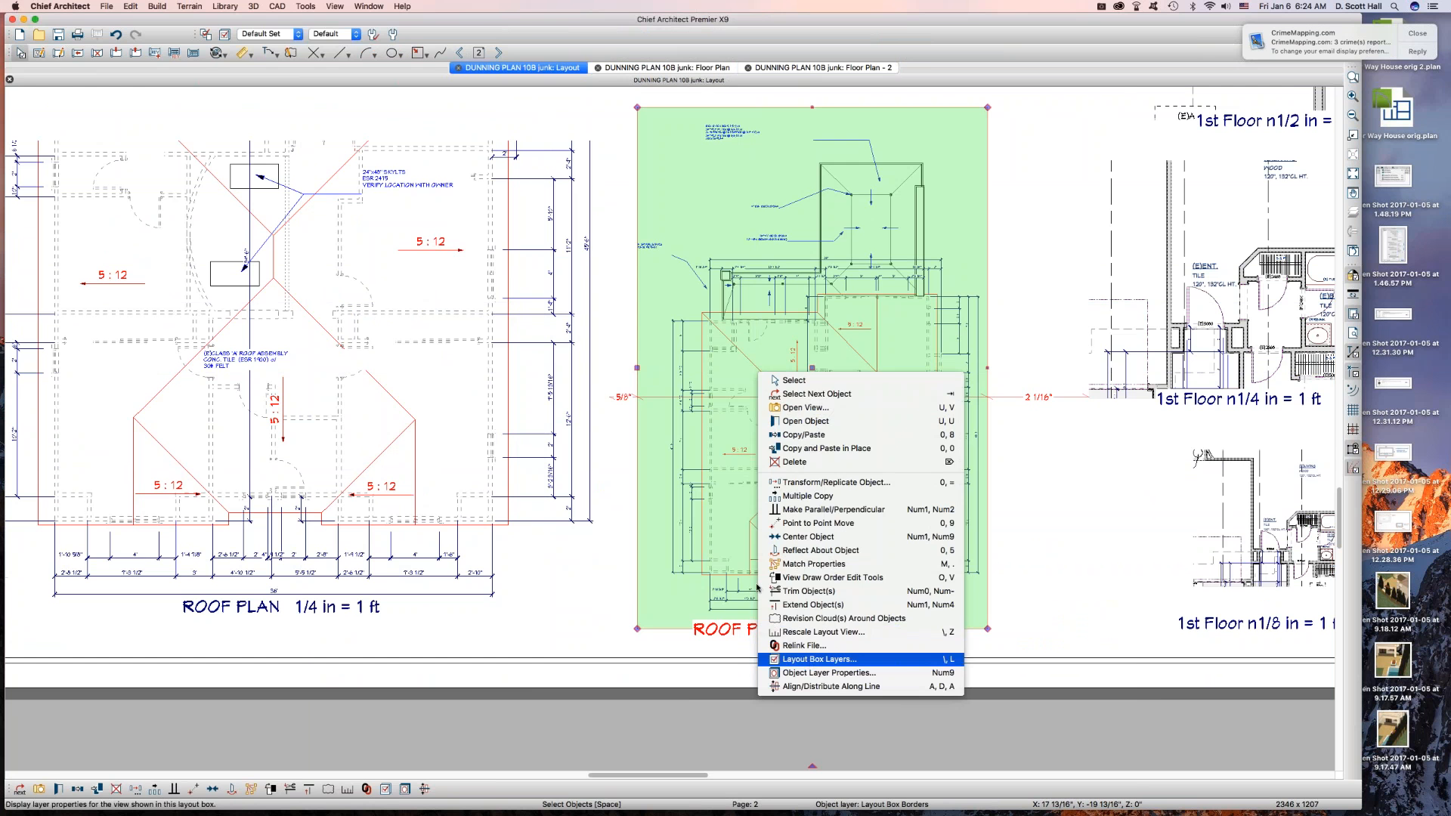
left_click(816, 659)
left_click(512, 143)
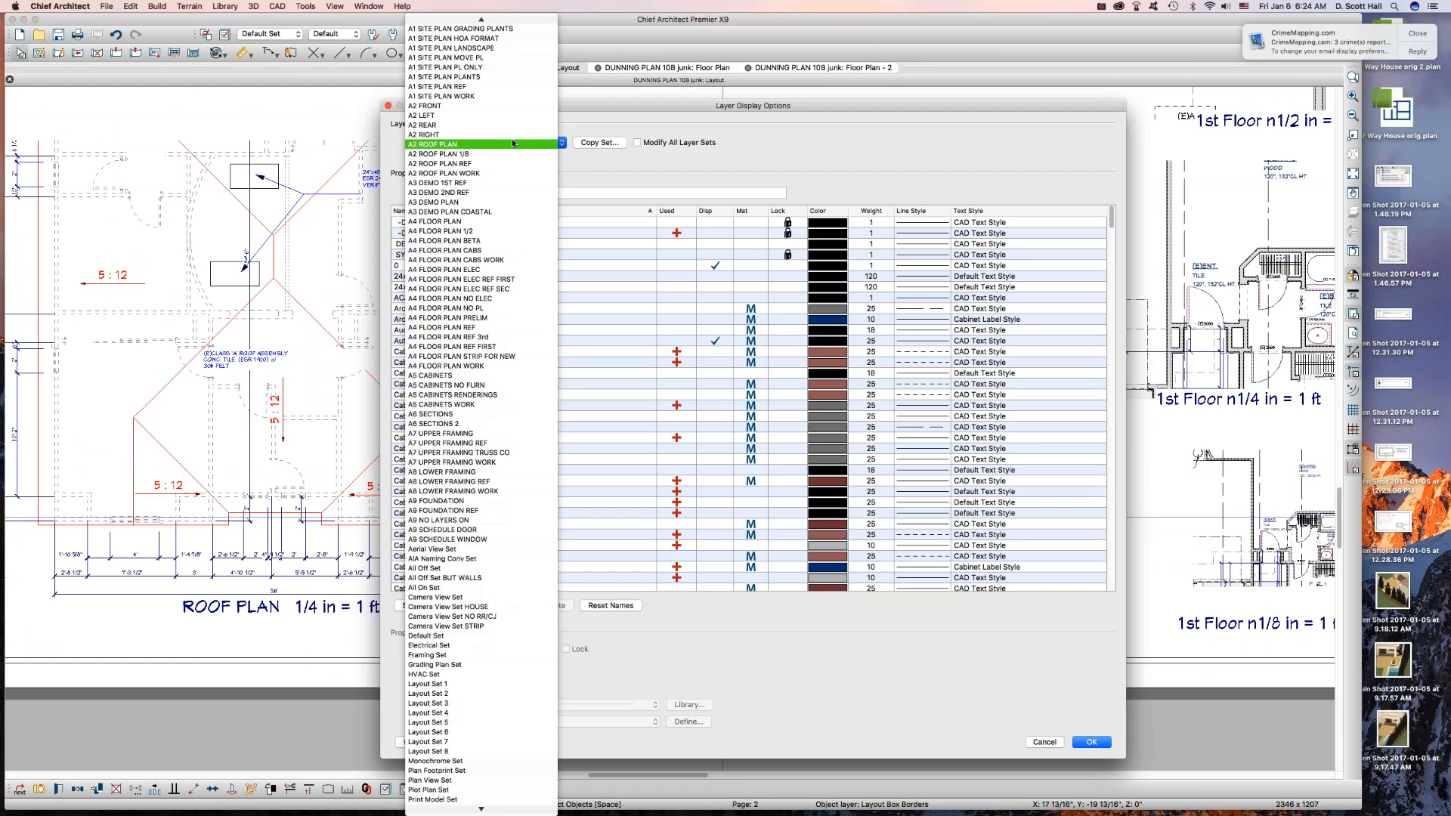
left_click(459, 154)
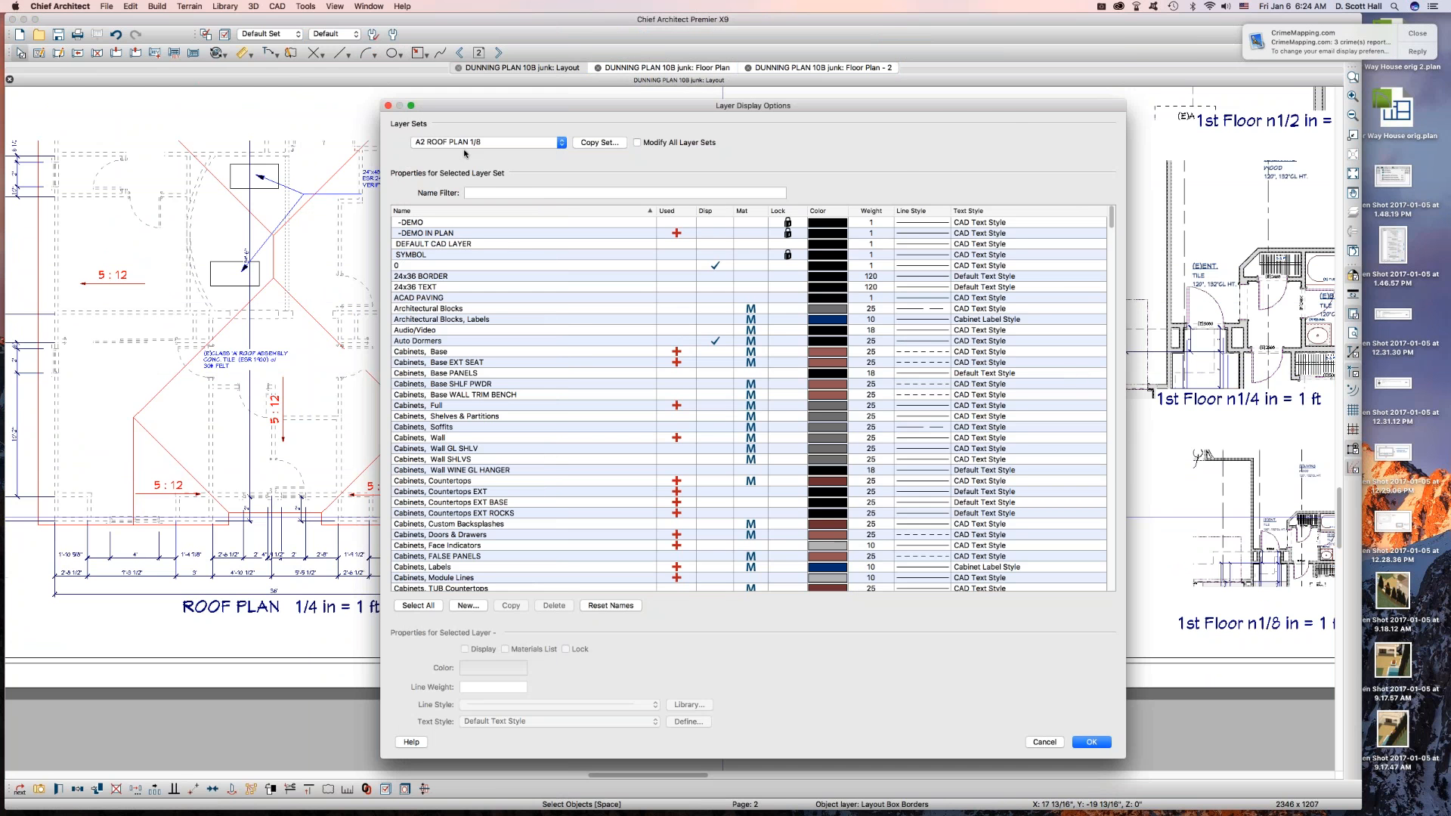
key("Return")
key("Escape")
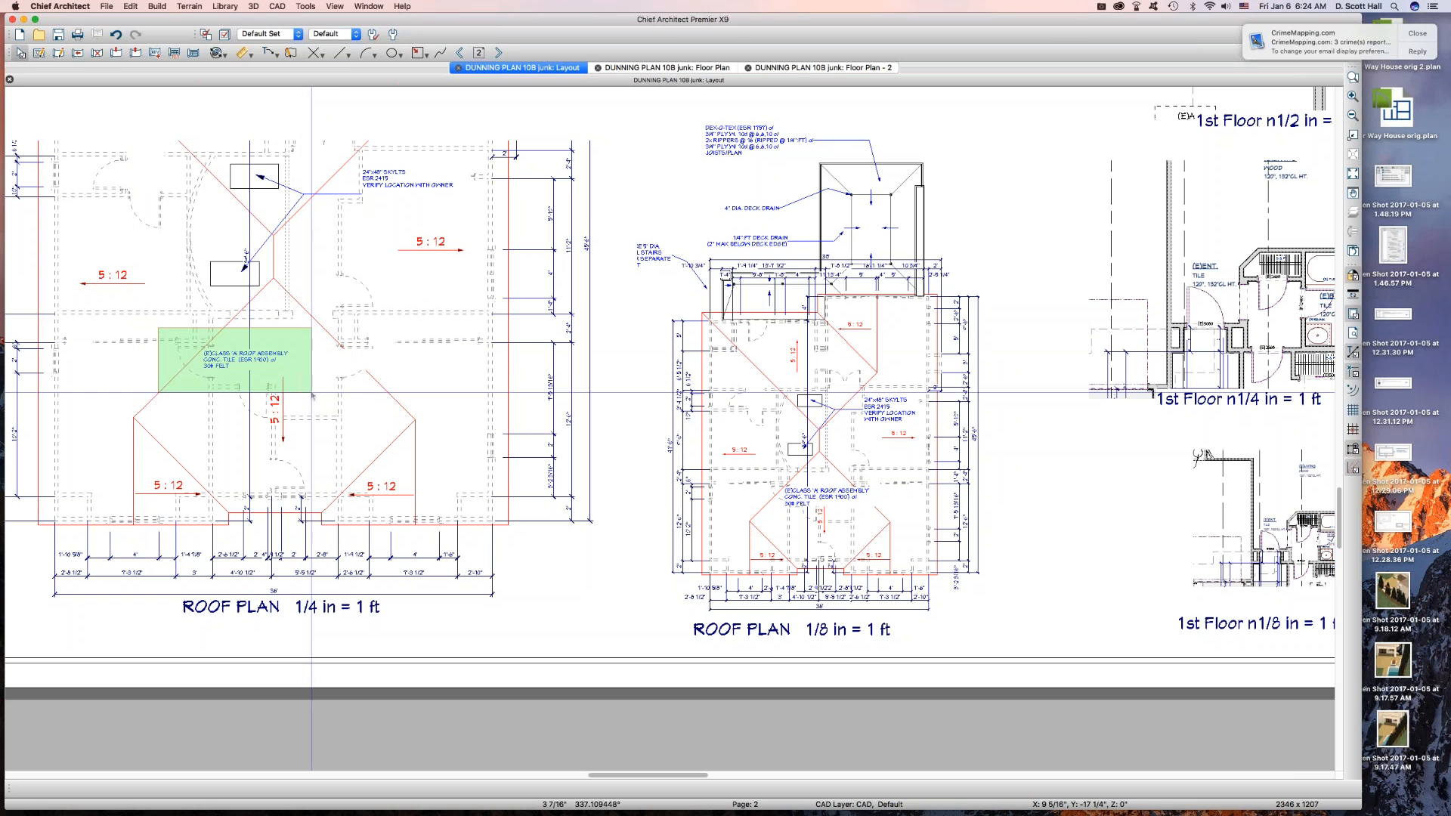
Compare the roof assembly notes and right-side dimensions in the 1/4 in and 1/8 in = 1 ft ROOF PLAN views.
left_click_drag(761, 465, 891, 527)
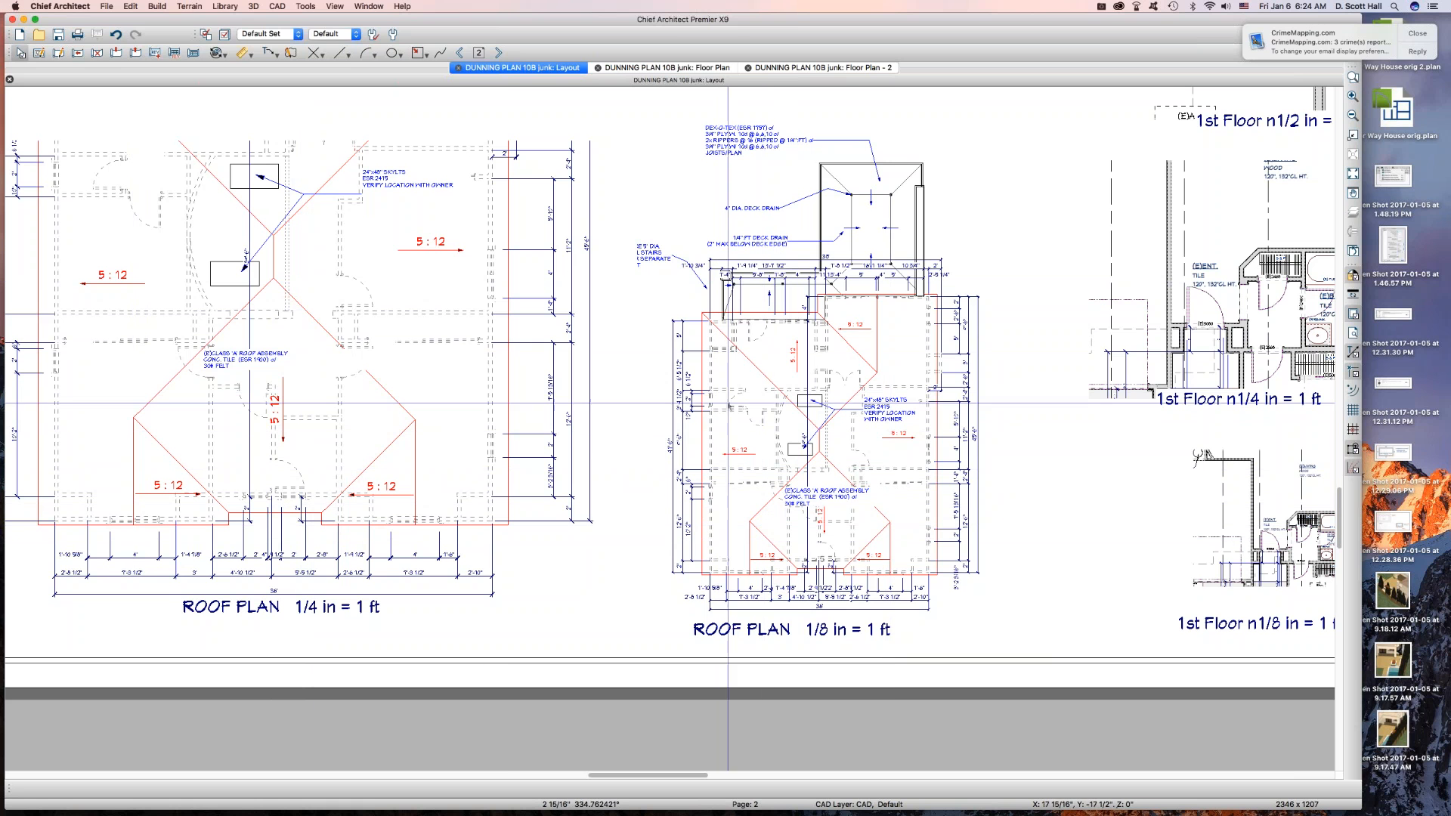
left_click_drag(504, 332, 598, 445)
left_click_drag(935, 373, 995, 499)
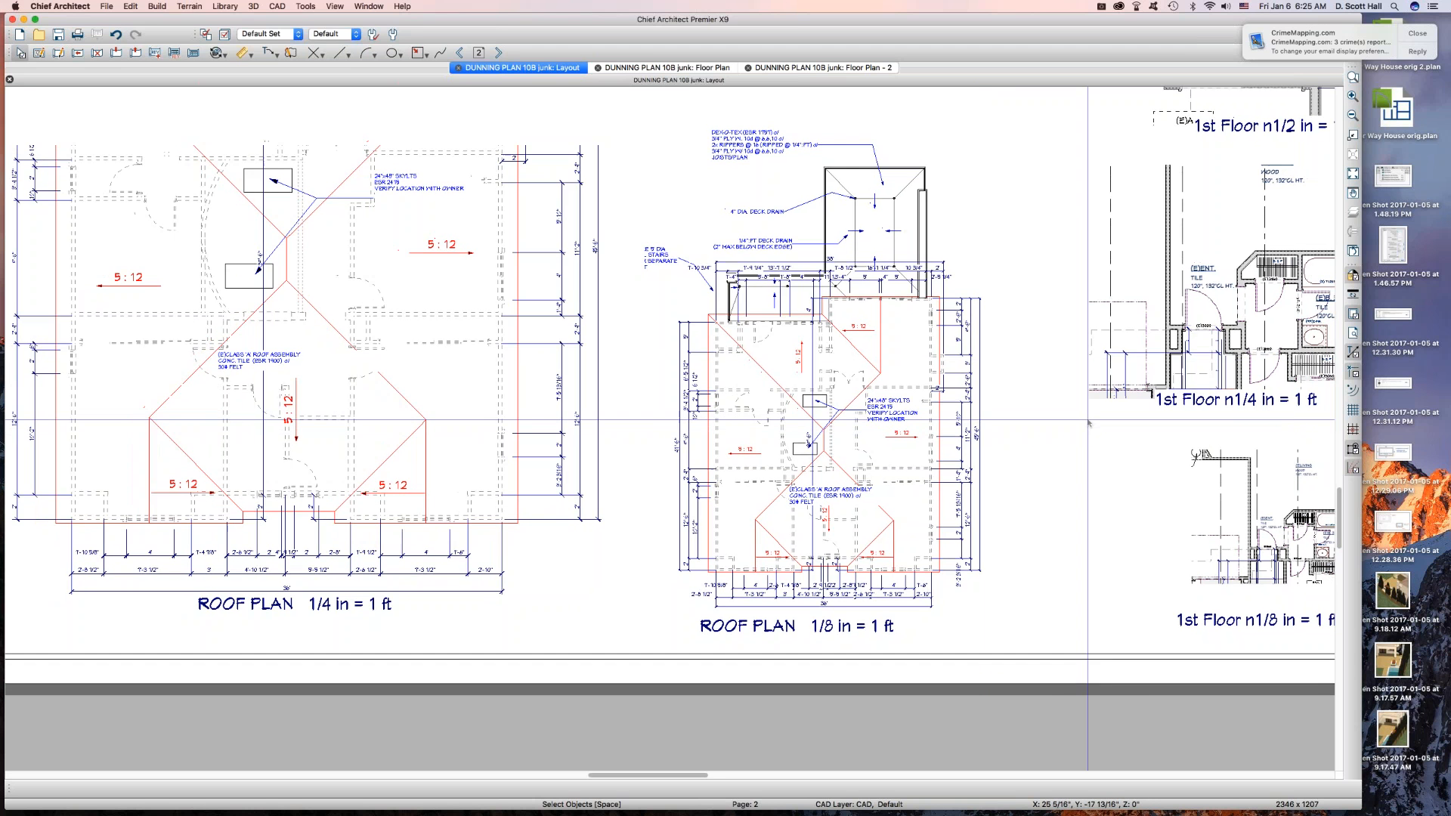
Extend the layout box of the 1/4 in = 1 ft ROOF PLAN view about 10.5 in upward and slightly left to include the full roof plan and notes.
scroll(1088, 423, "down", 5)
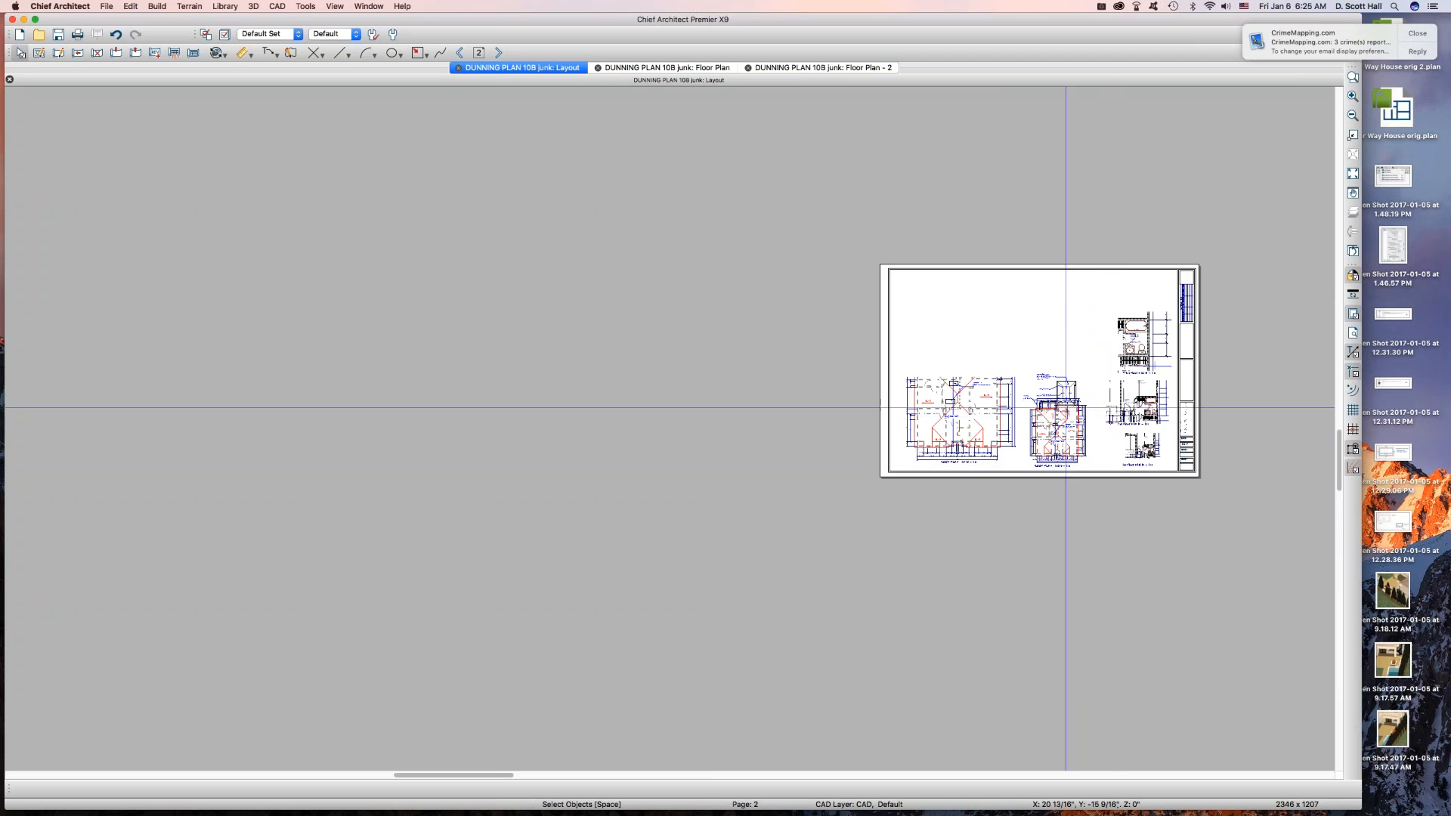
left_click_drag(806, 234, 1177, 553)
left_click(787, 479)
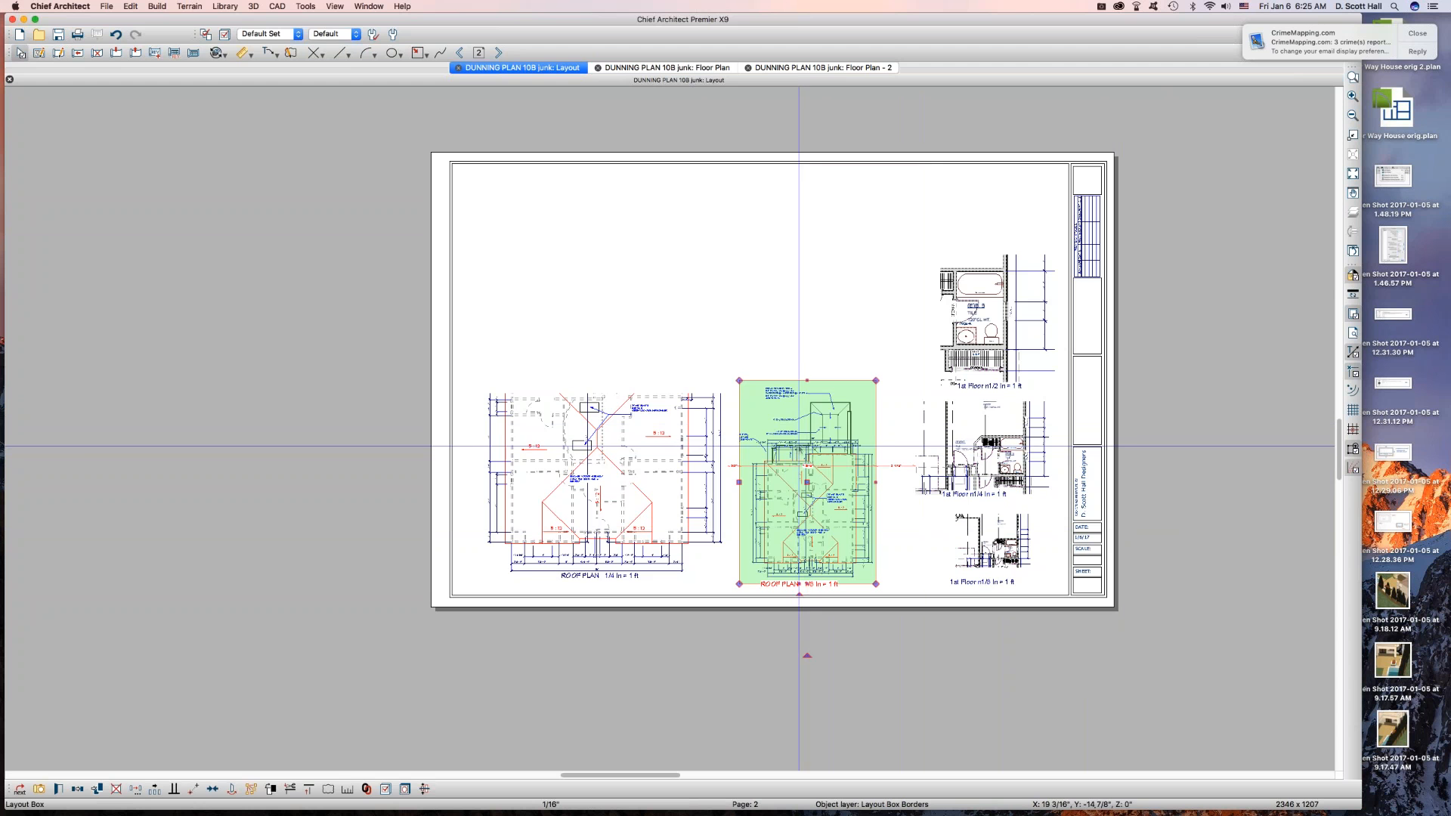
left_click(541, 442)
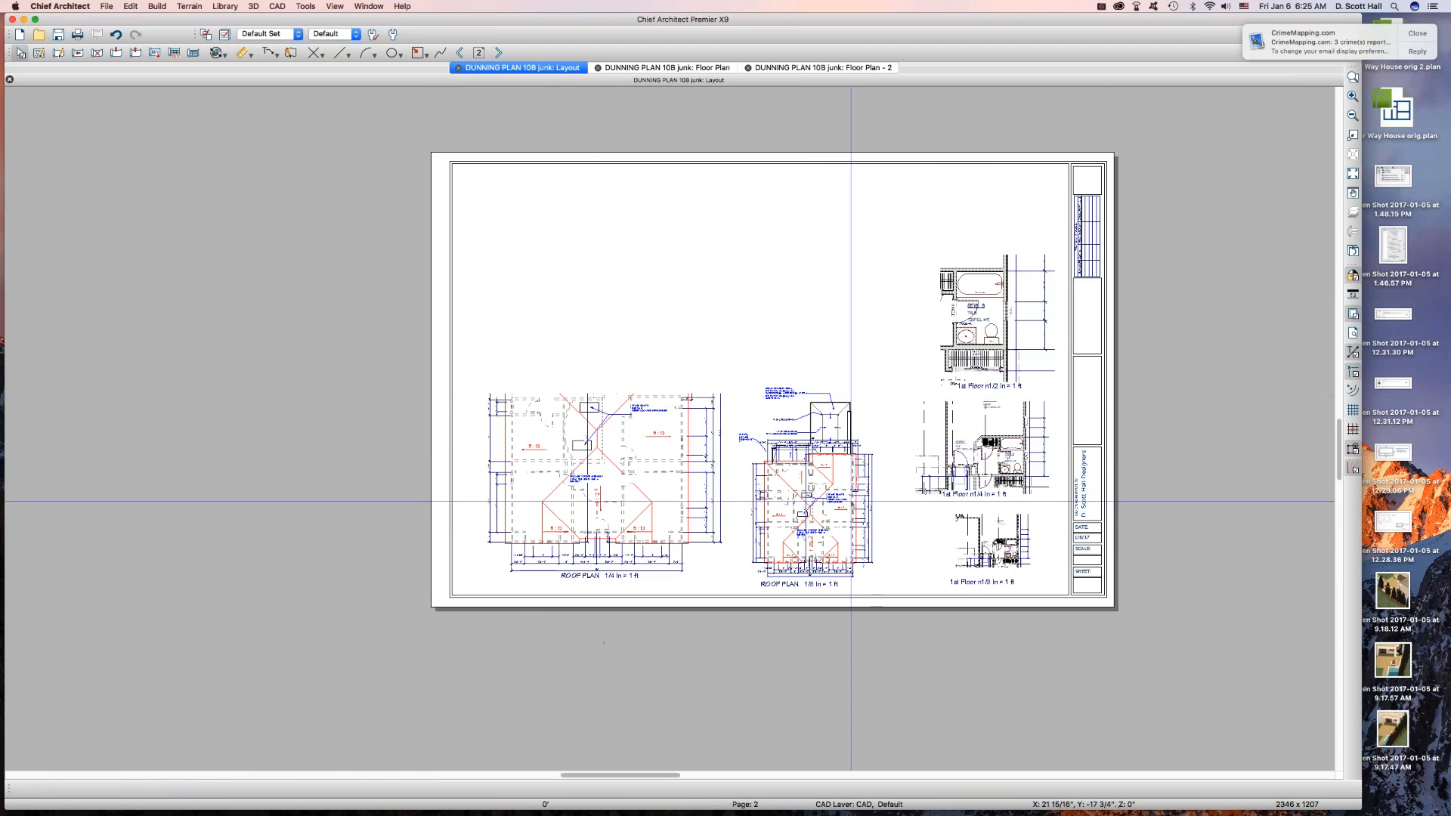
left_click(803, 418)
left_click(592, 405)
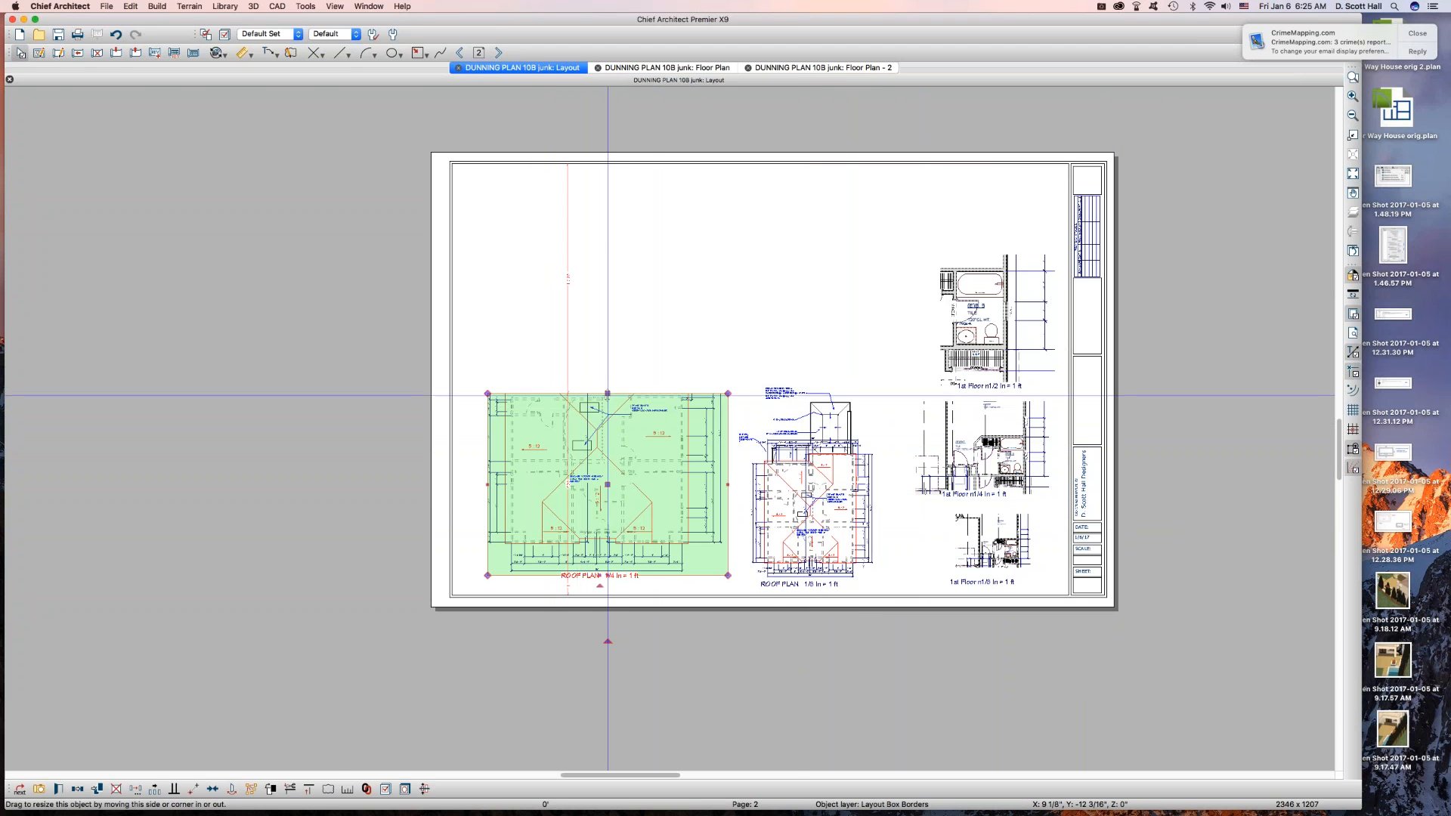
left_click_drag(592, 393, 593, 193)
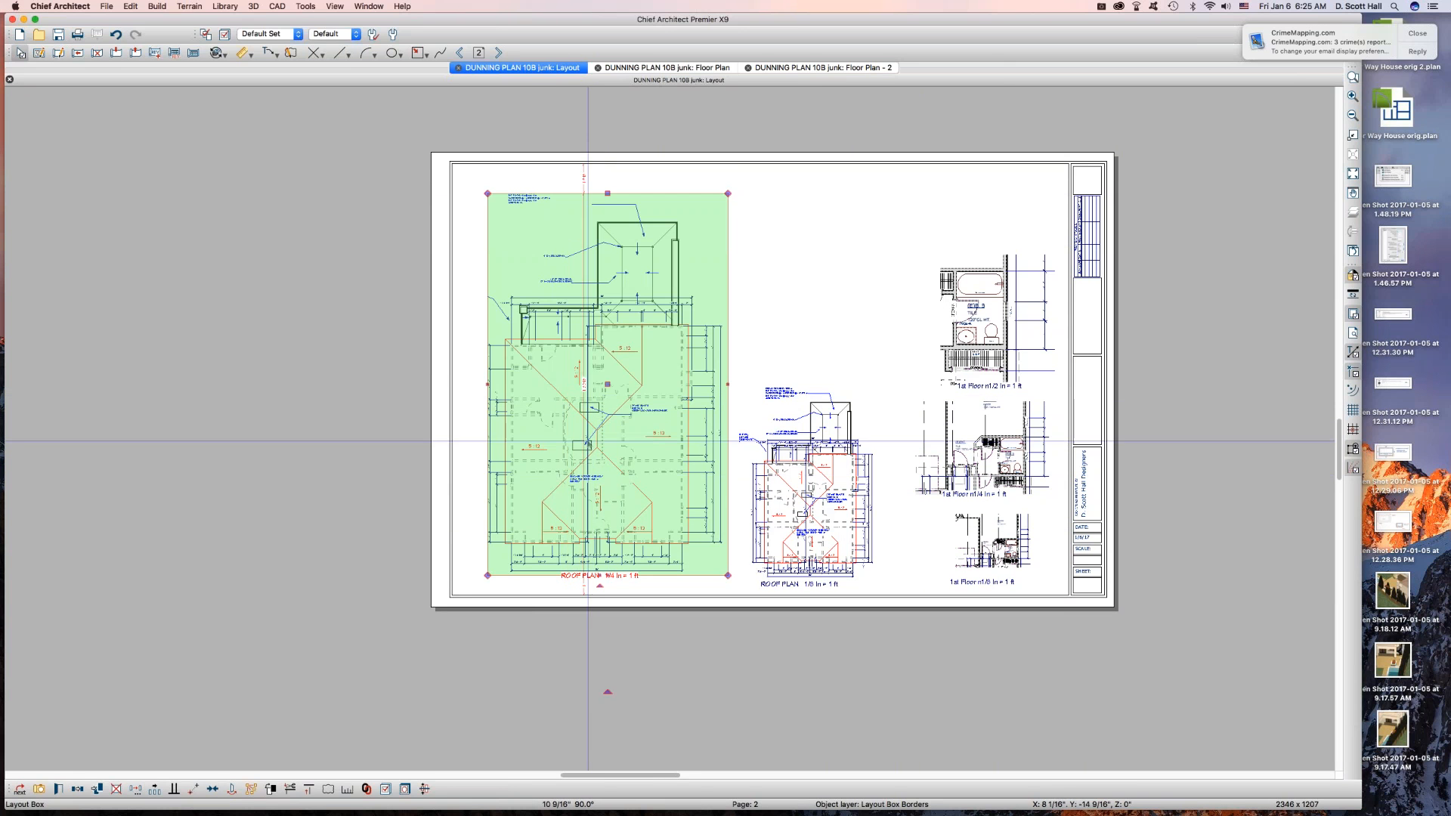
left_click_drag(486, 387, 463, 387)
left_click(333, 504)
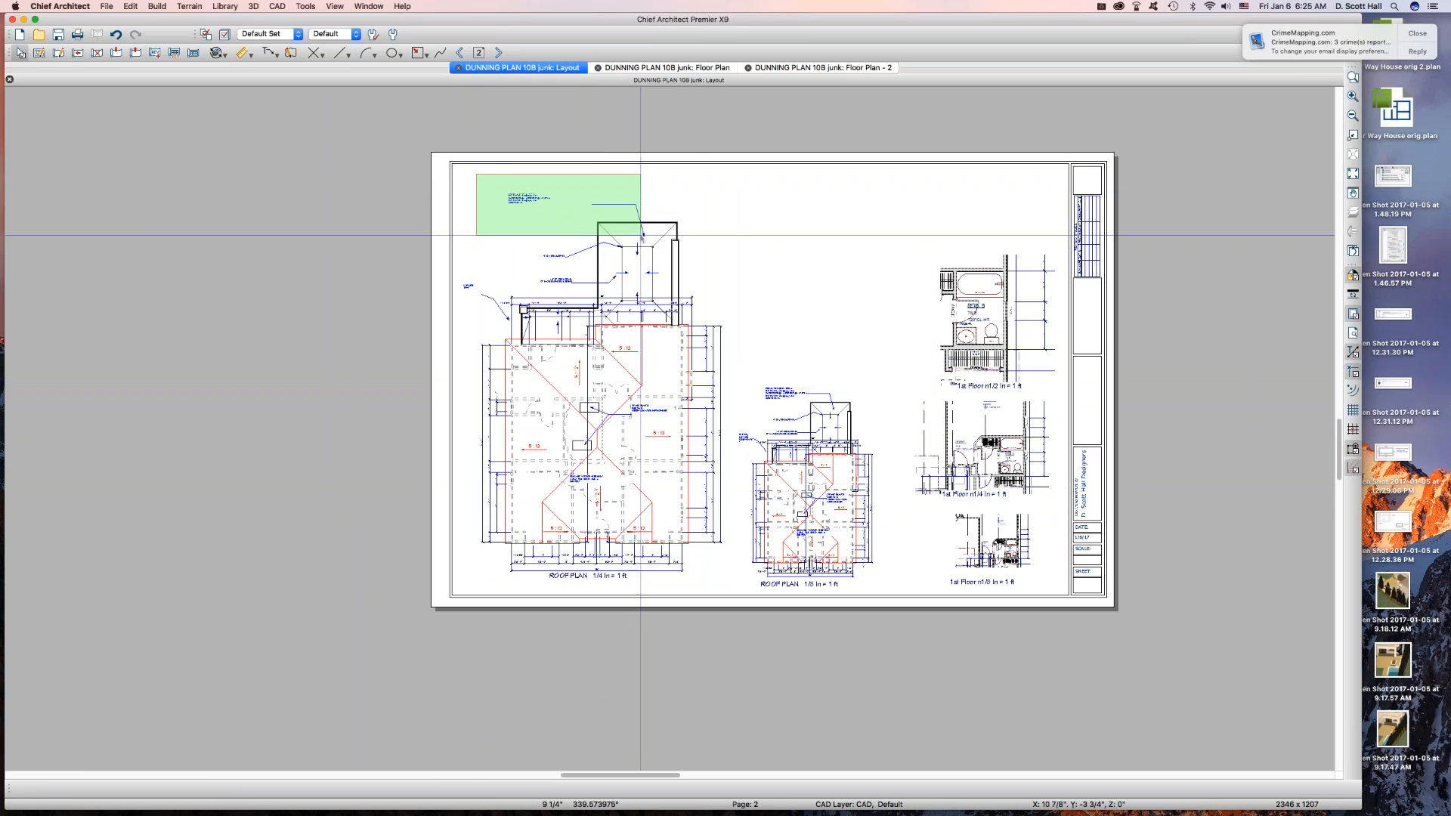
Open the plan view behind the 1/4 in = 1 ft ROOF PLAN and enable Auto Position Tail for the uppermost deck note's leader arrow.
left_click_drag(640, 235, 645, 235)
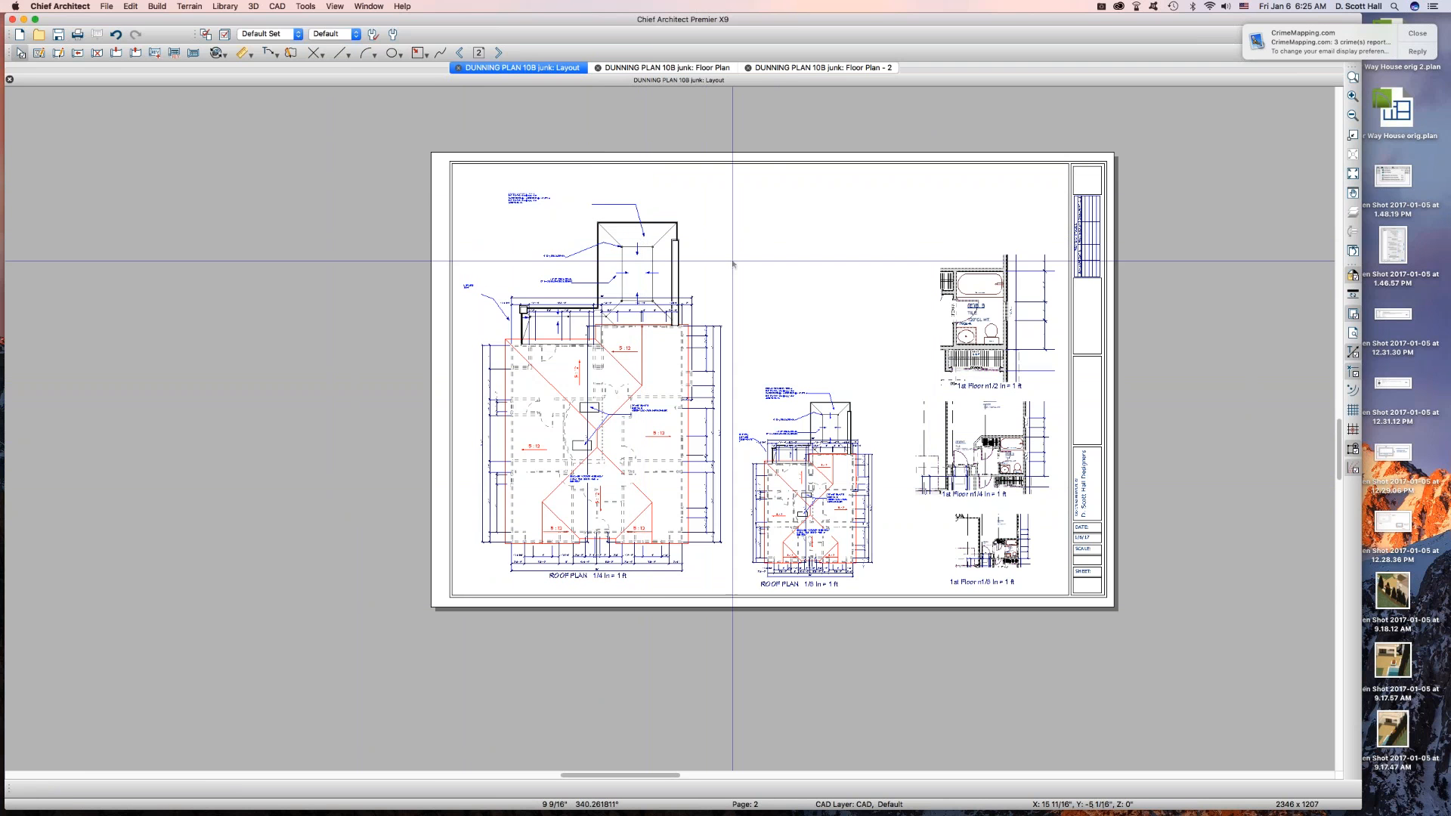
left_click_drag(725, 349, 862, 433)
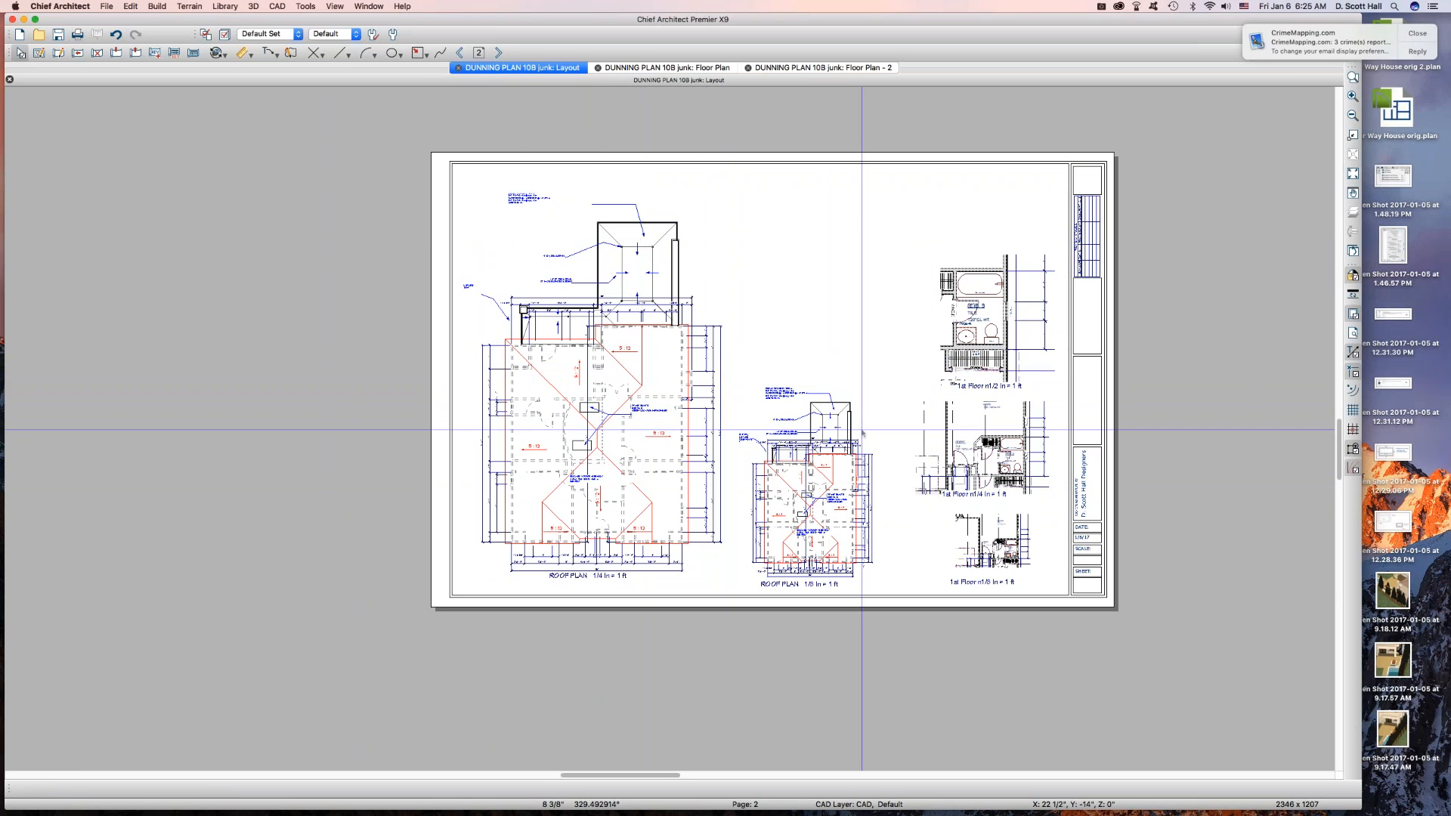
double_click(519, 200)
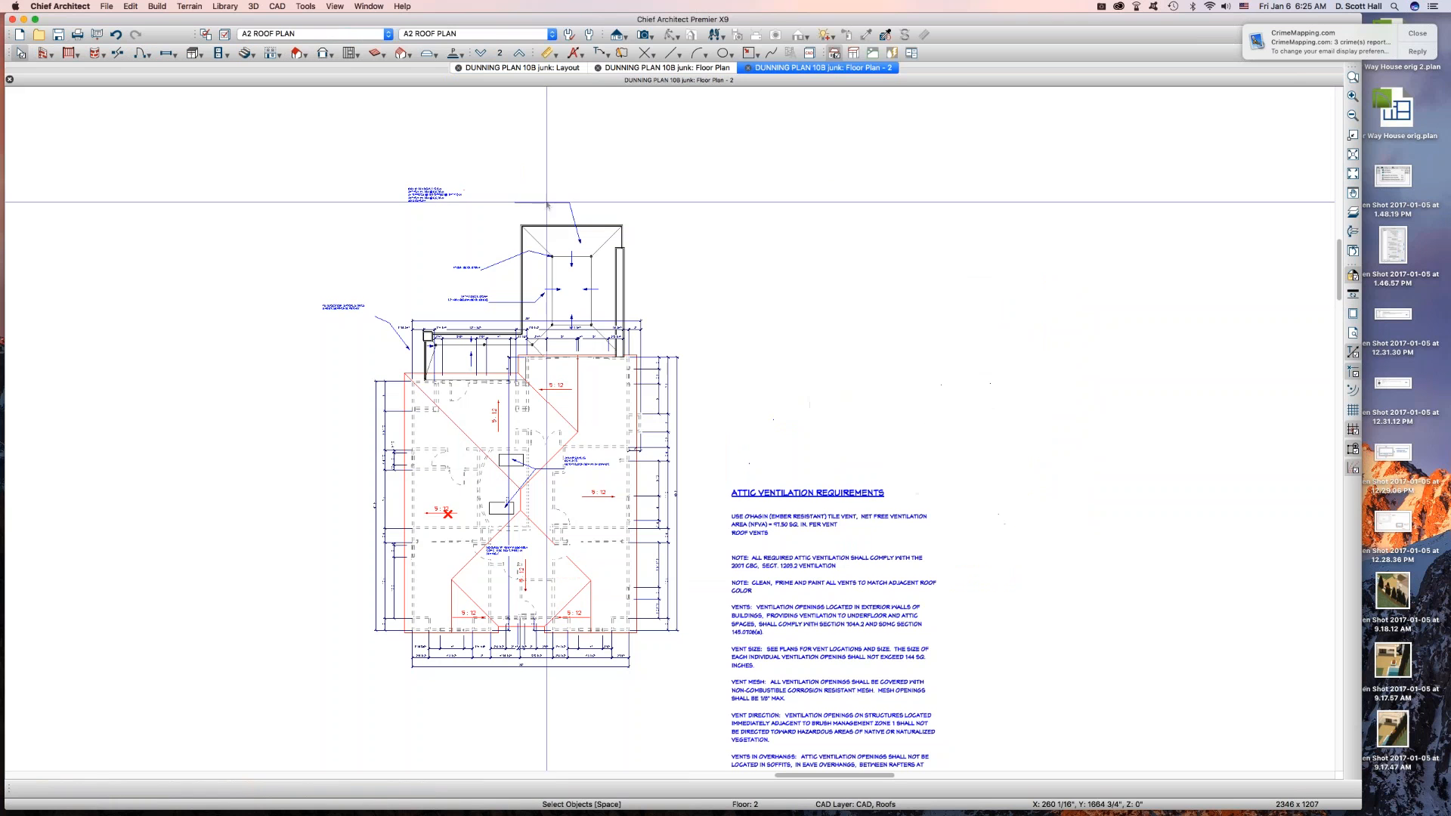
left_click(530, 203)
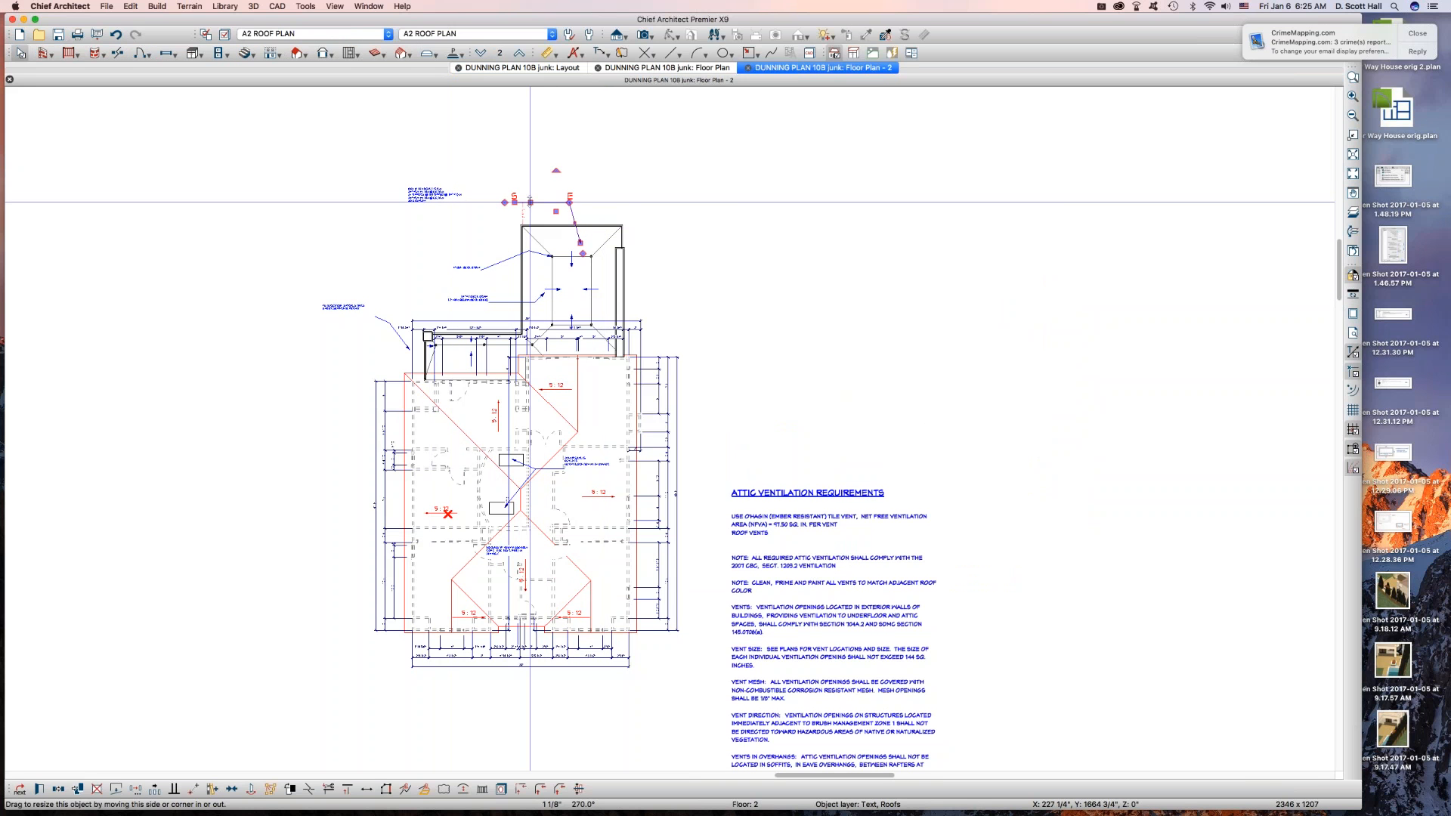
key("super+e")
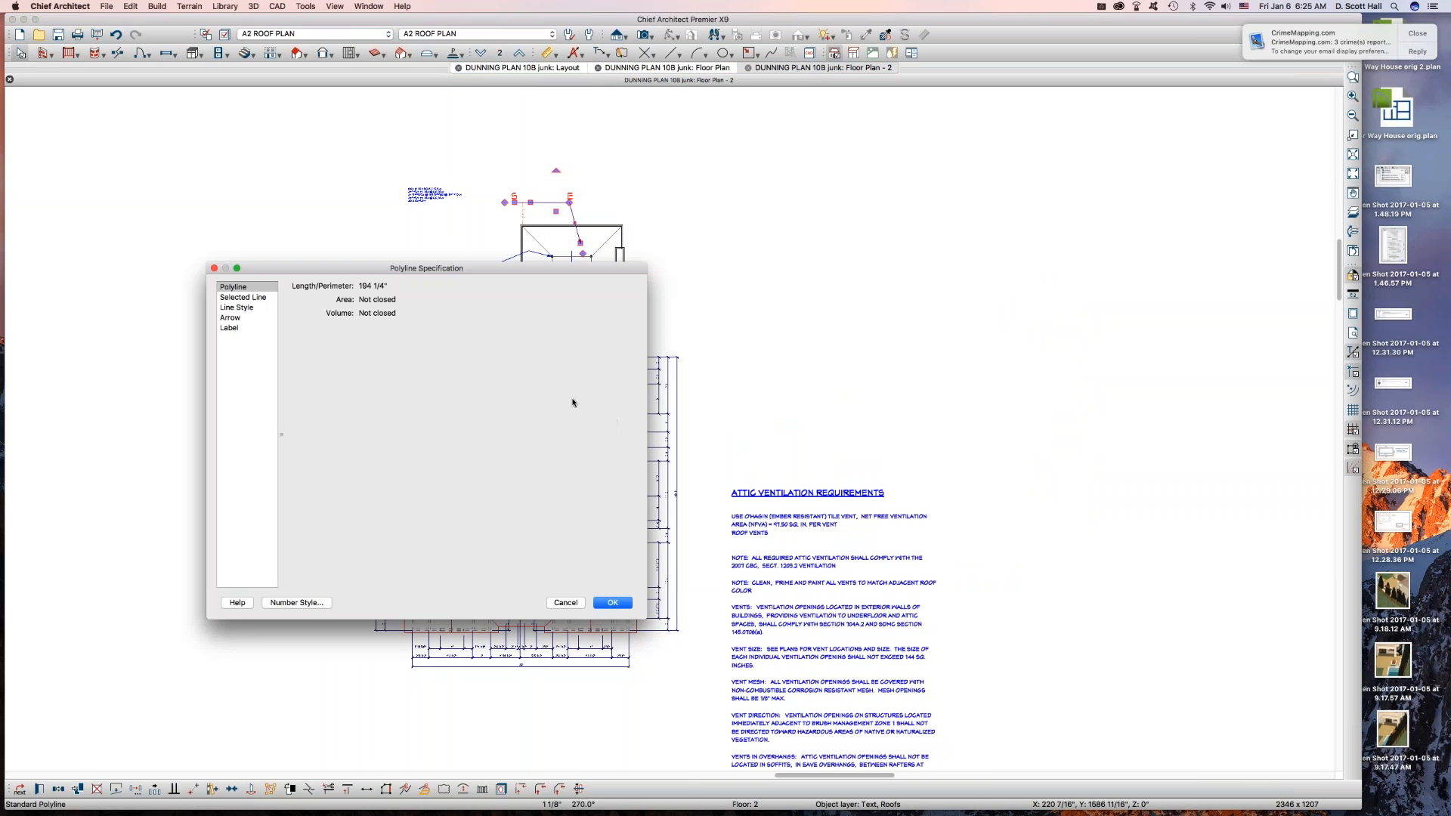
left_click(231, 318)
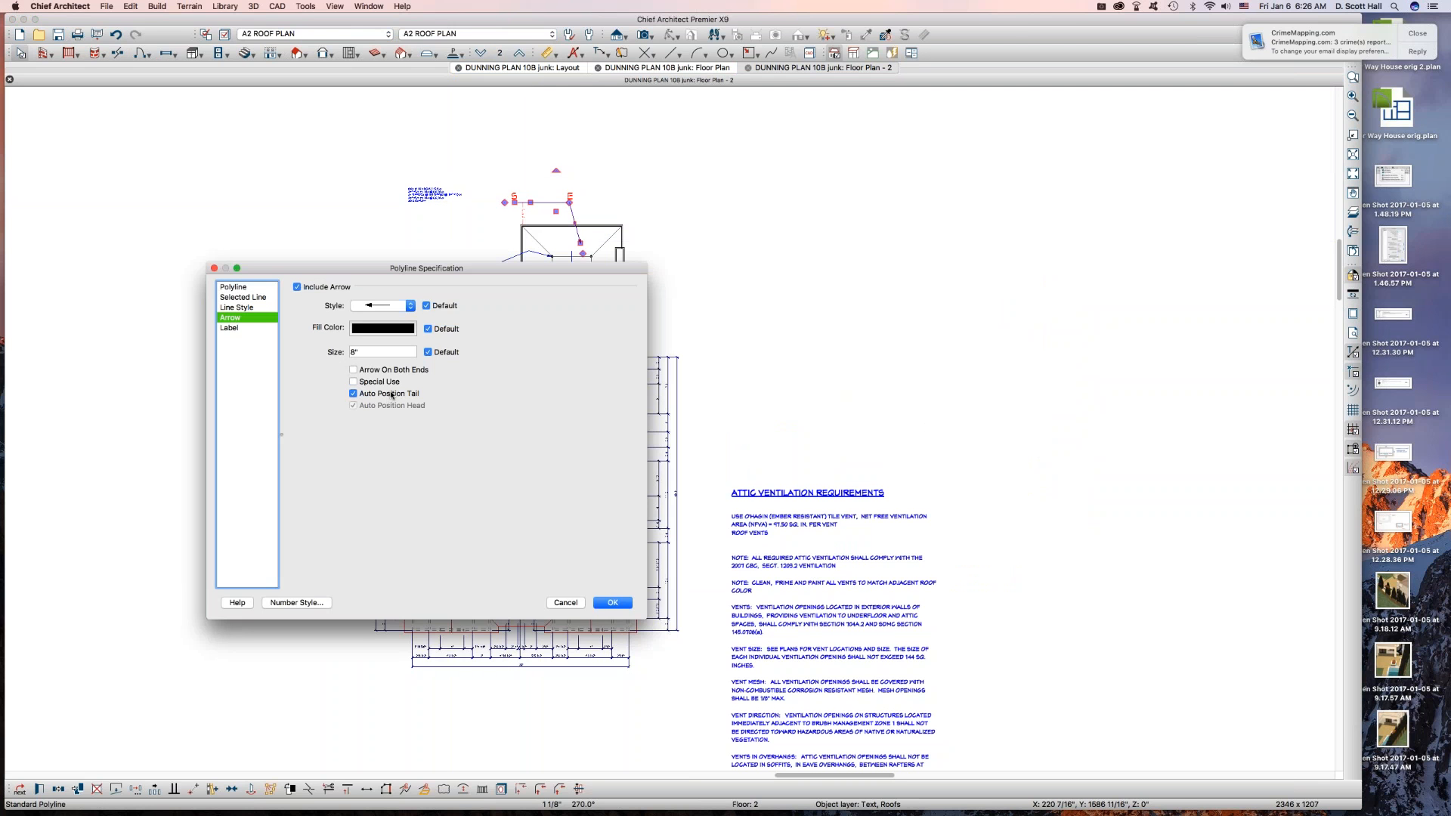
key("Return")
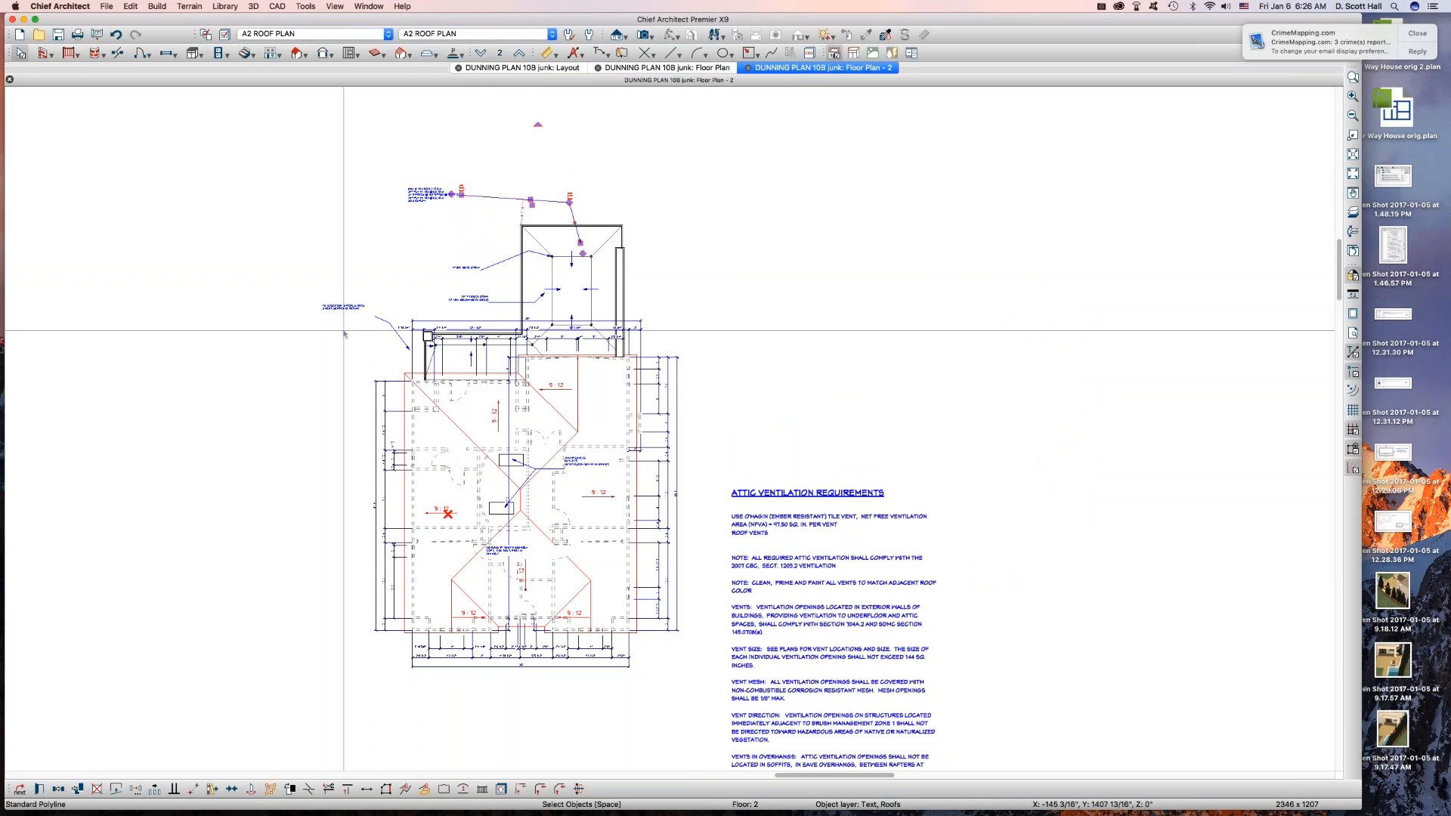
Enable Auto Position Tail for the leader arrow of the stairs note left of the roof plan.
left_click(384, 322)
left_click(384, 321)
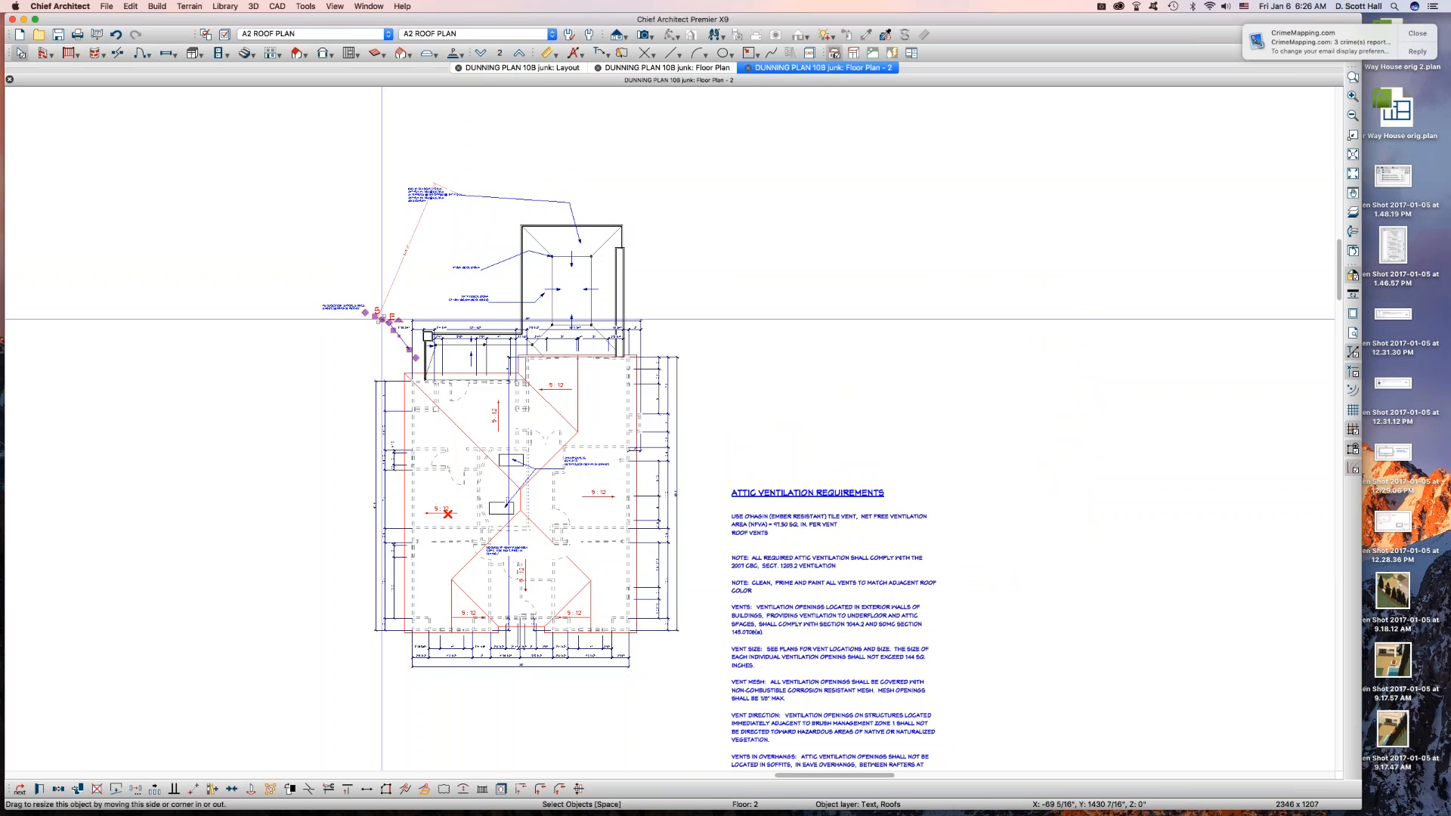
key("super+e")
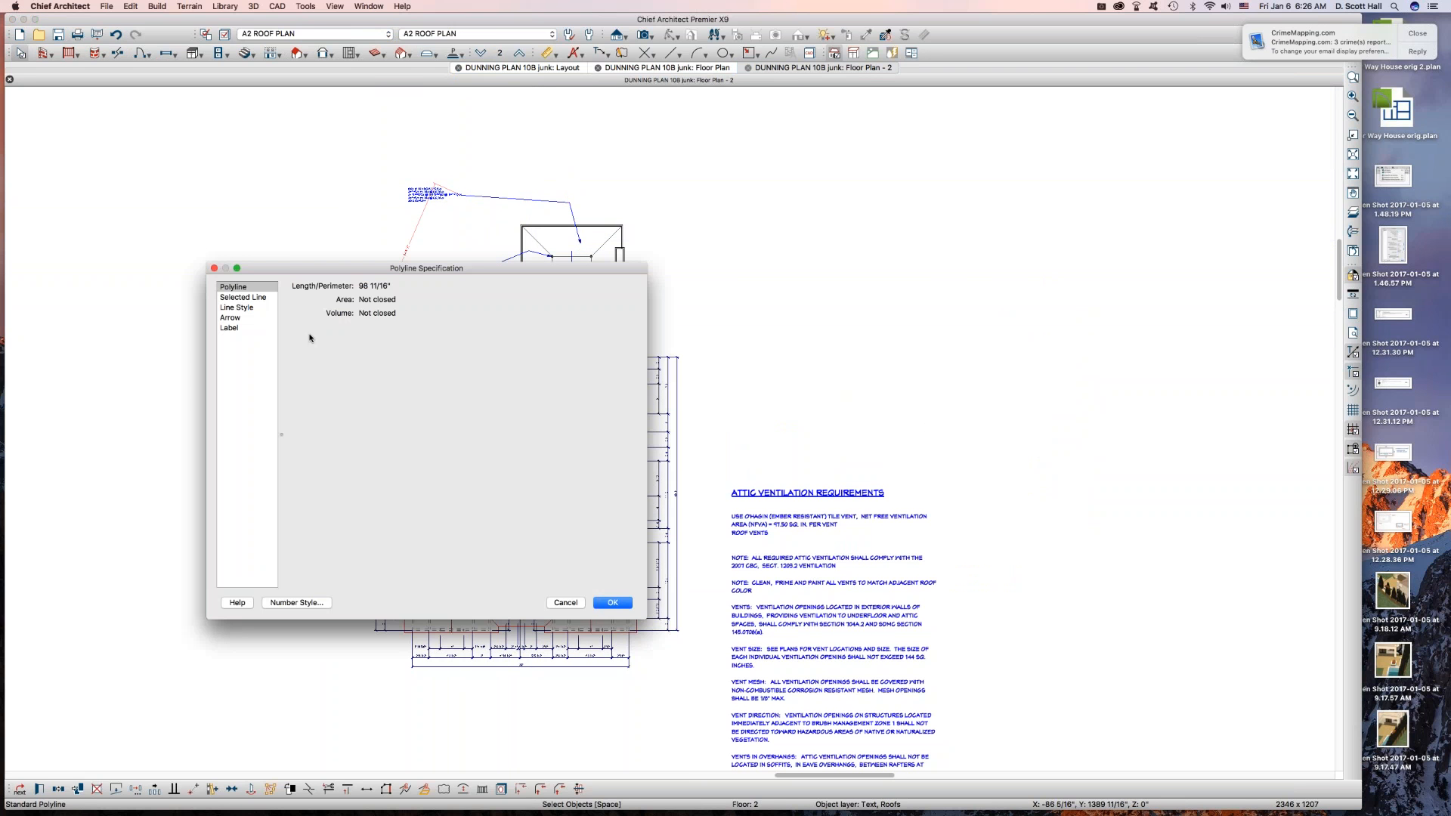
left_click(240, 317)
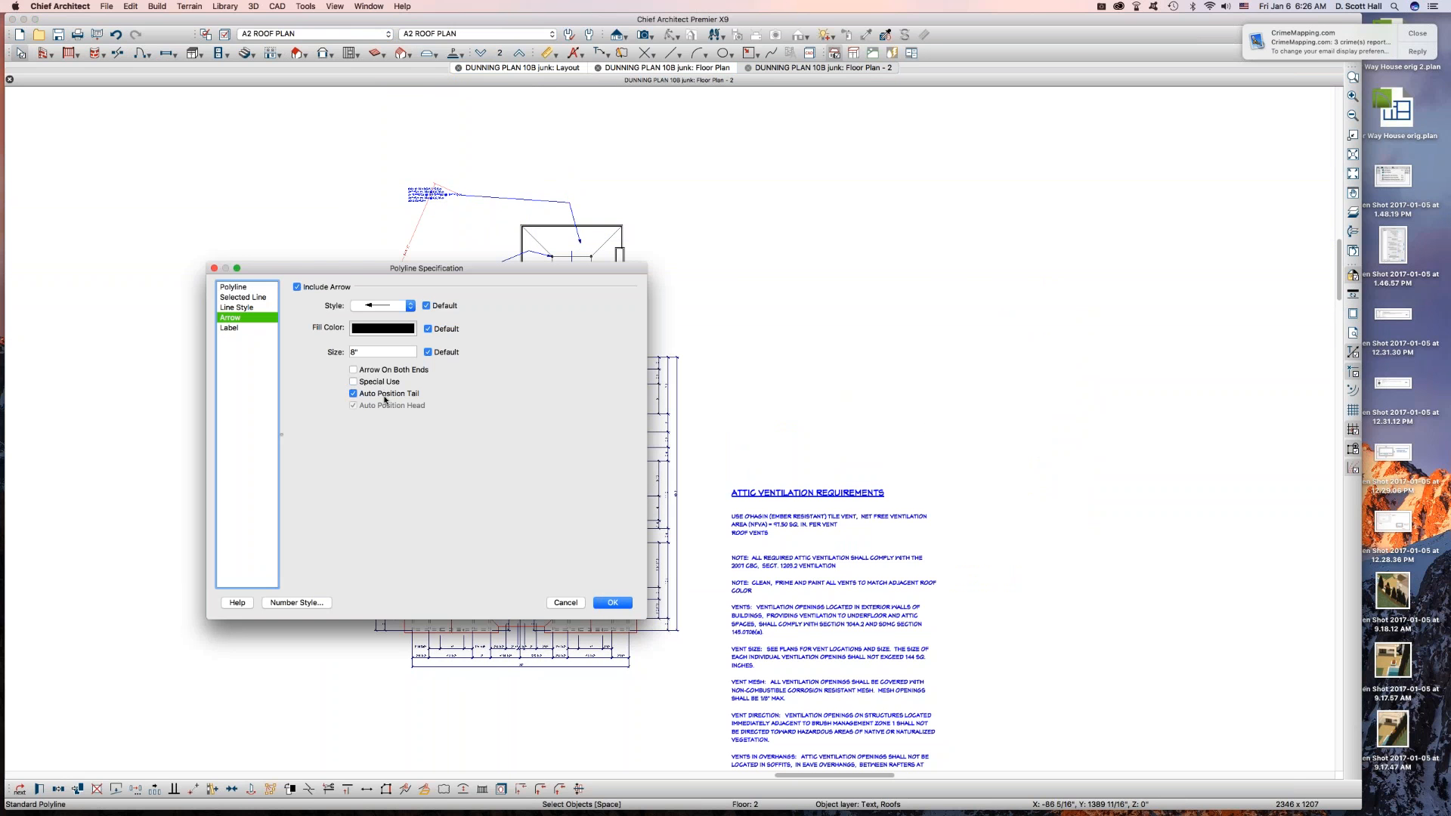
key("Return")
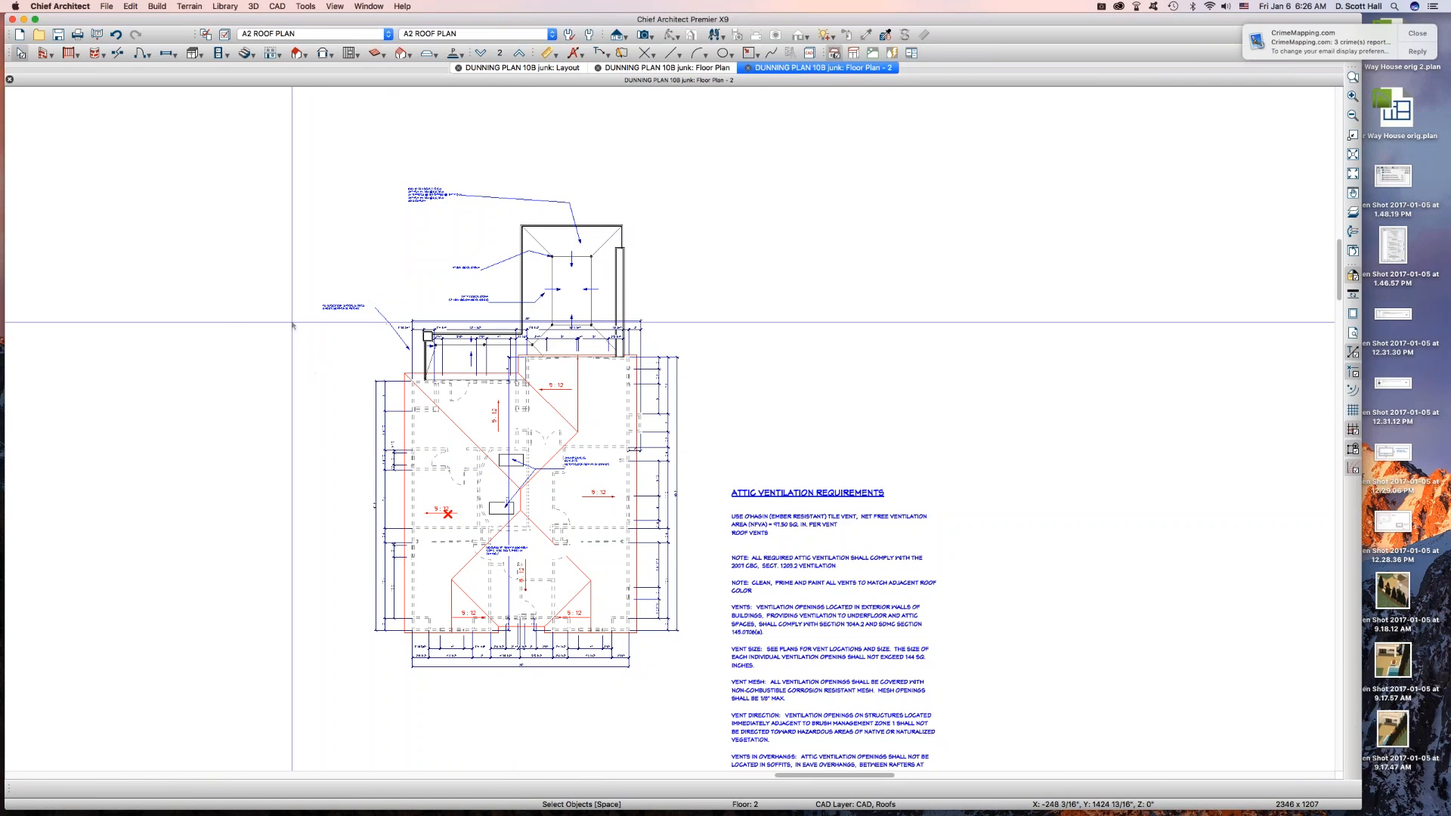
Enable Auto Position Head for the leader arrow of the 4" DIA. DECK DRAIN note and deselect it.
left_click(503, 263)
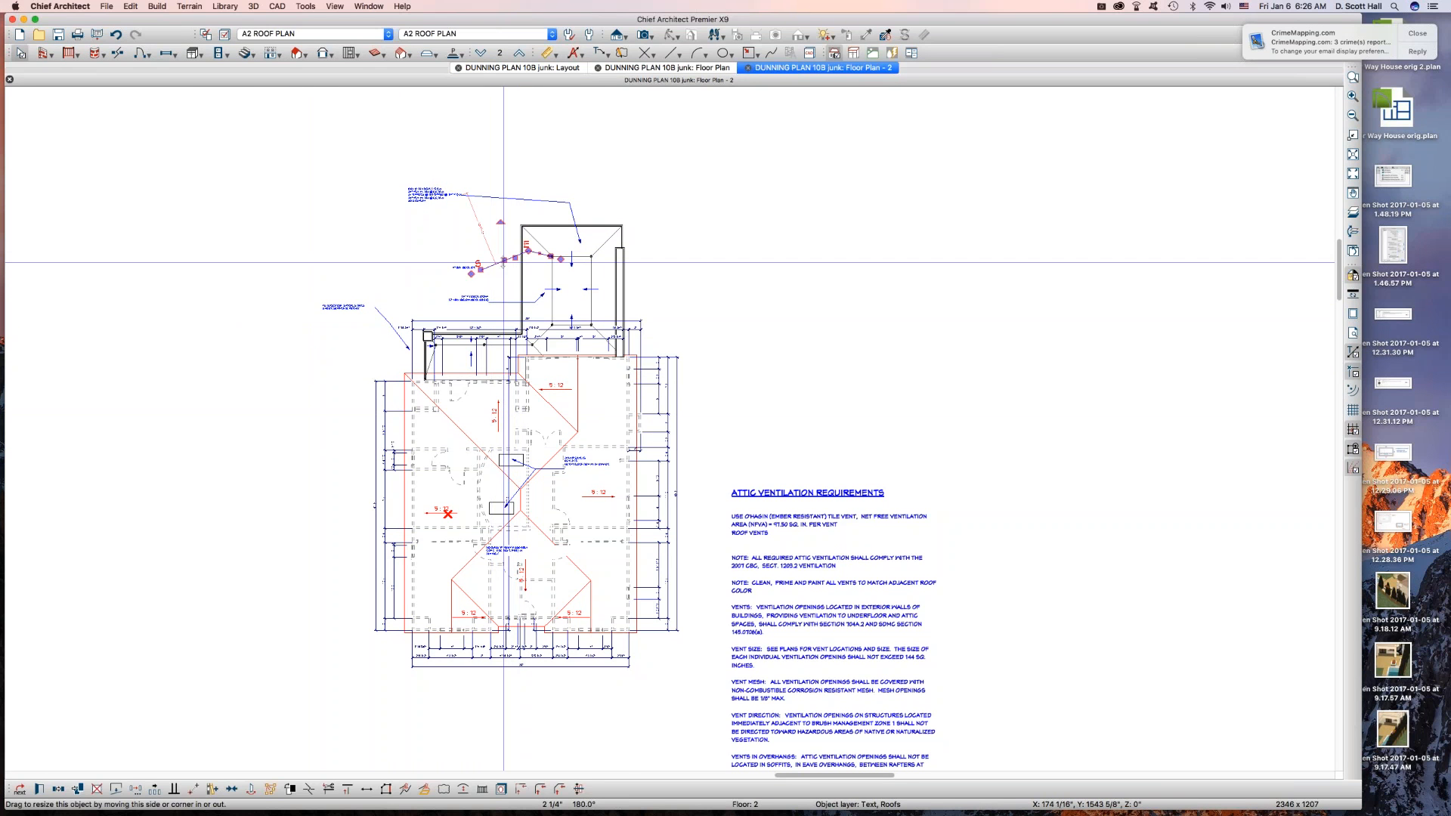
double_click(505, 262)
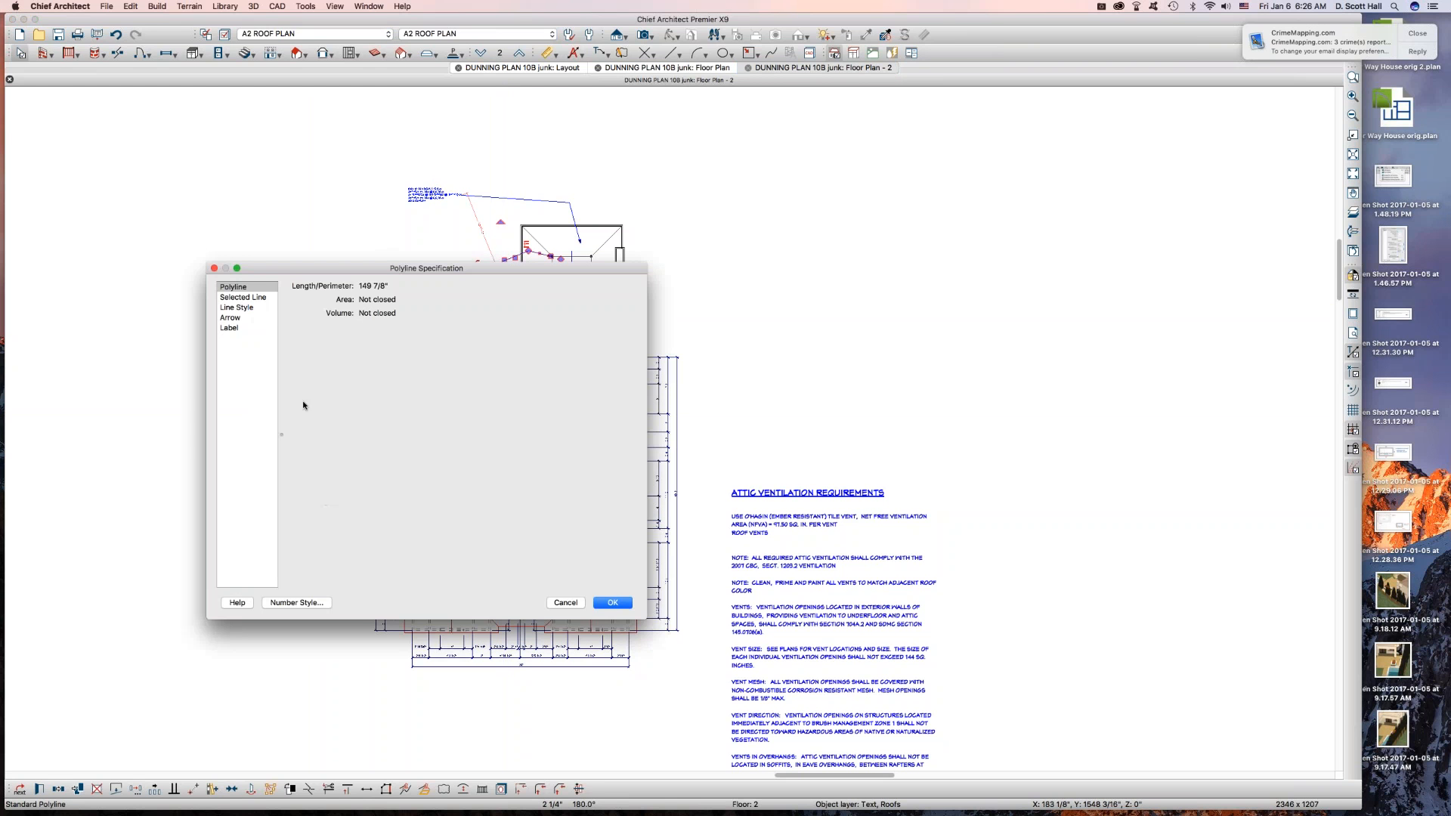
left_click(269, 318)
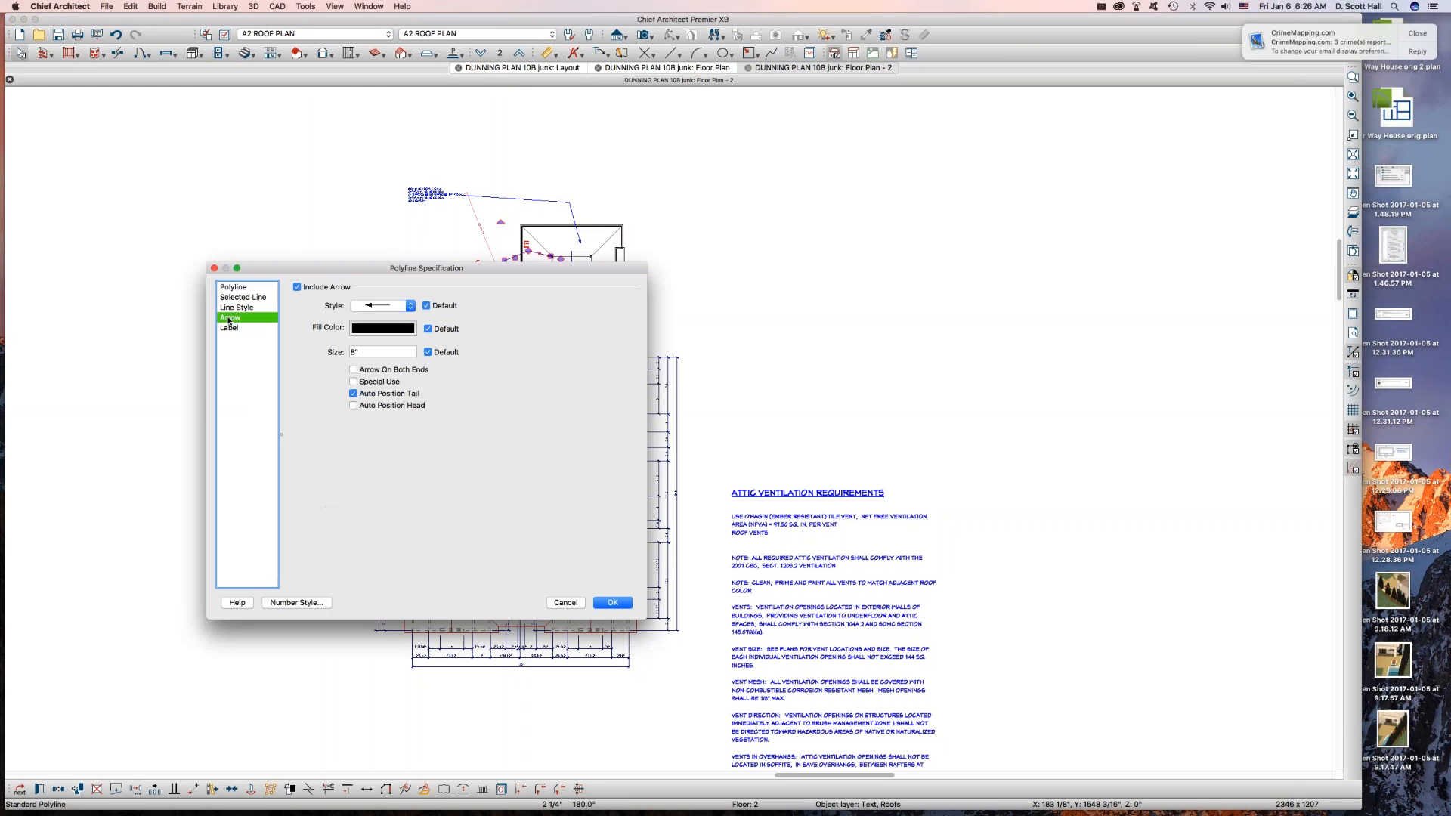
left_click(399, 406)
key("Return")
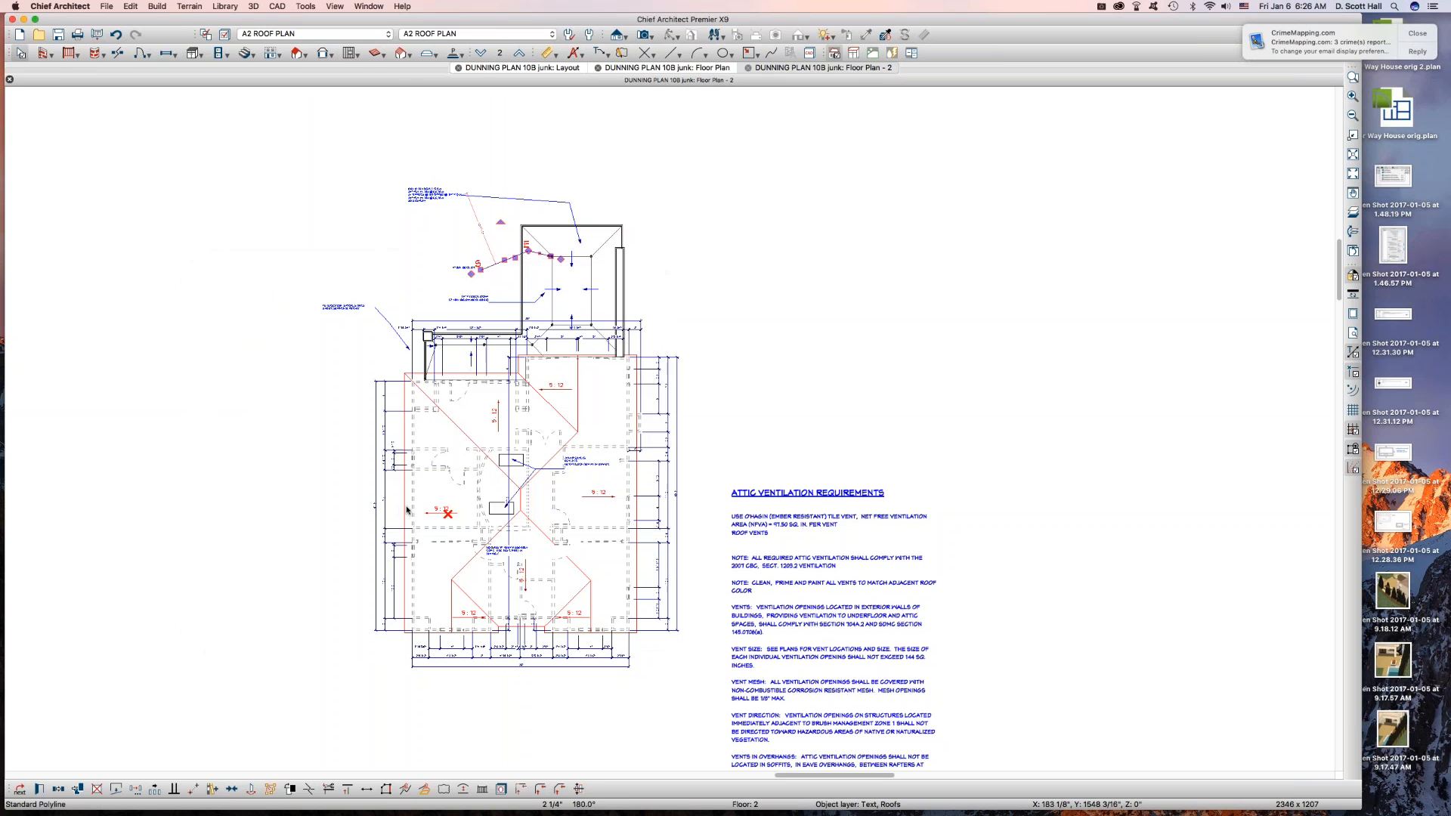
key("Escape")
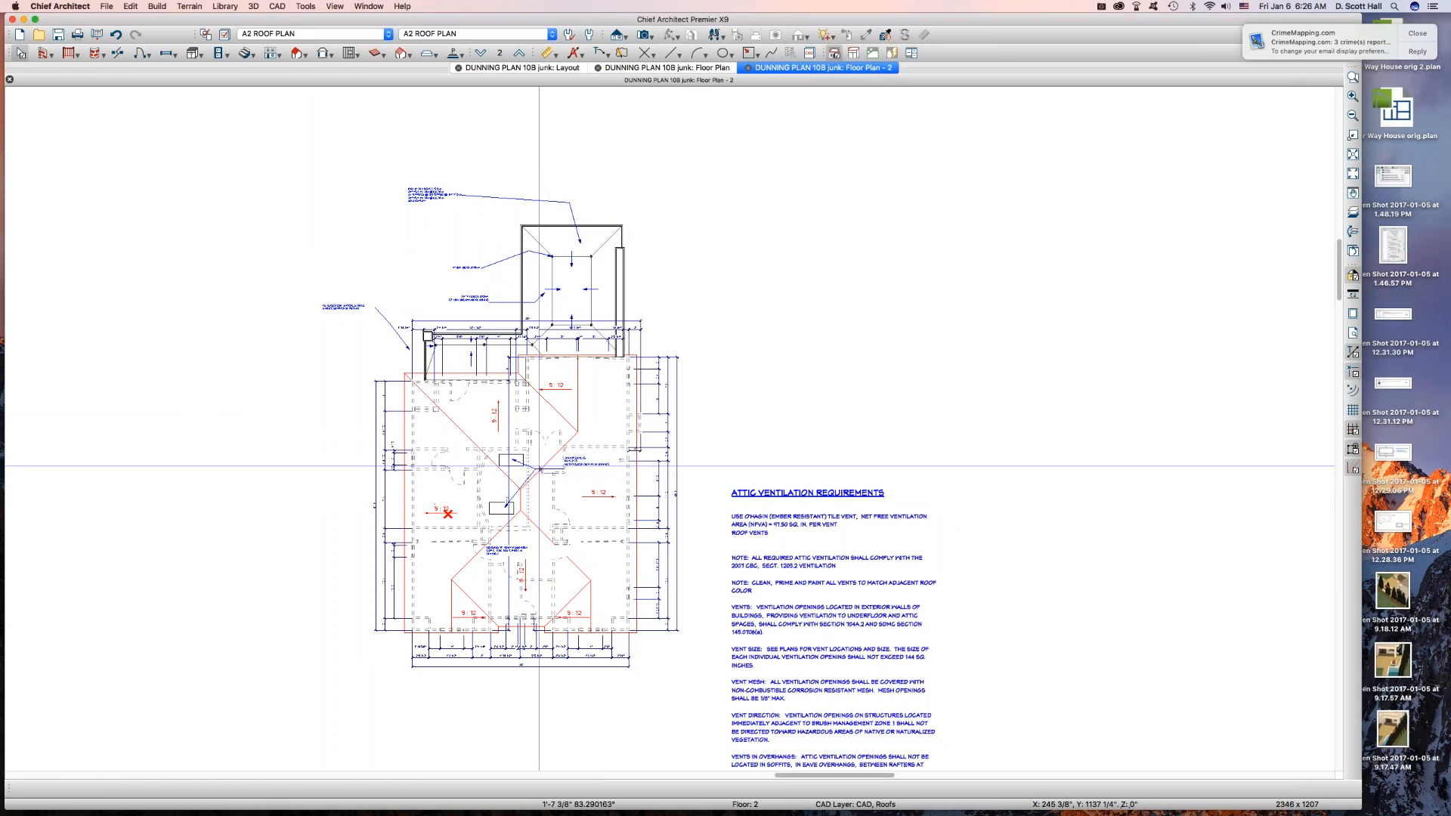
Enable Auto Position Tail for the skylight note's leader arrow that points to the lower skylight.
left_click(542, 467)
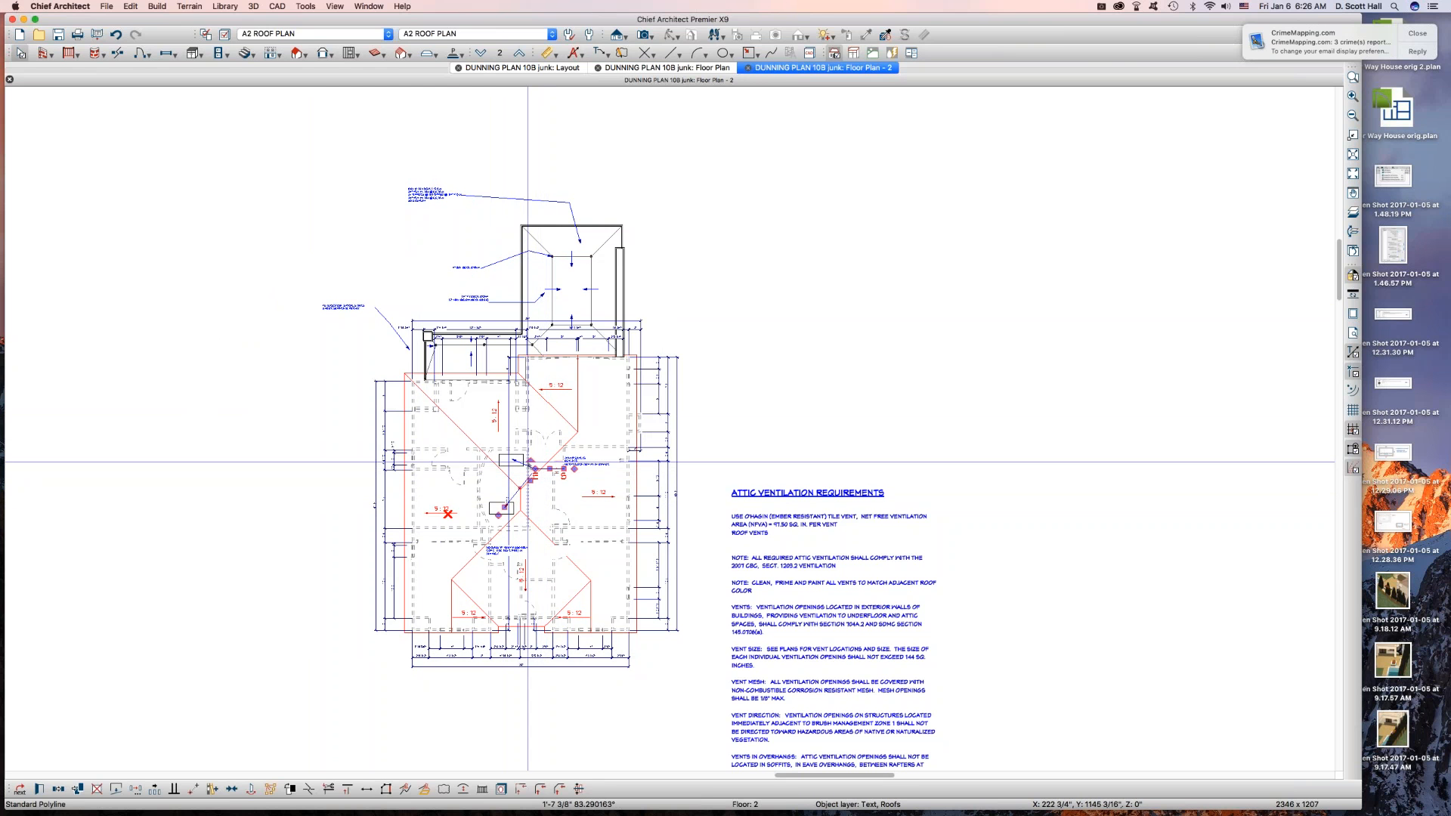
key("super+e")
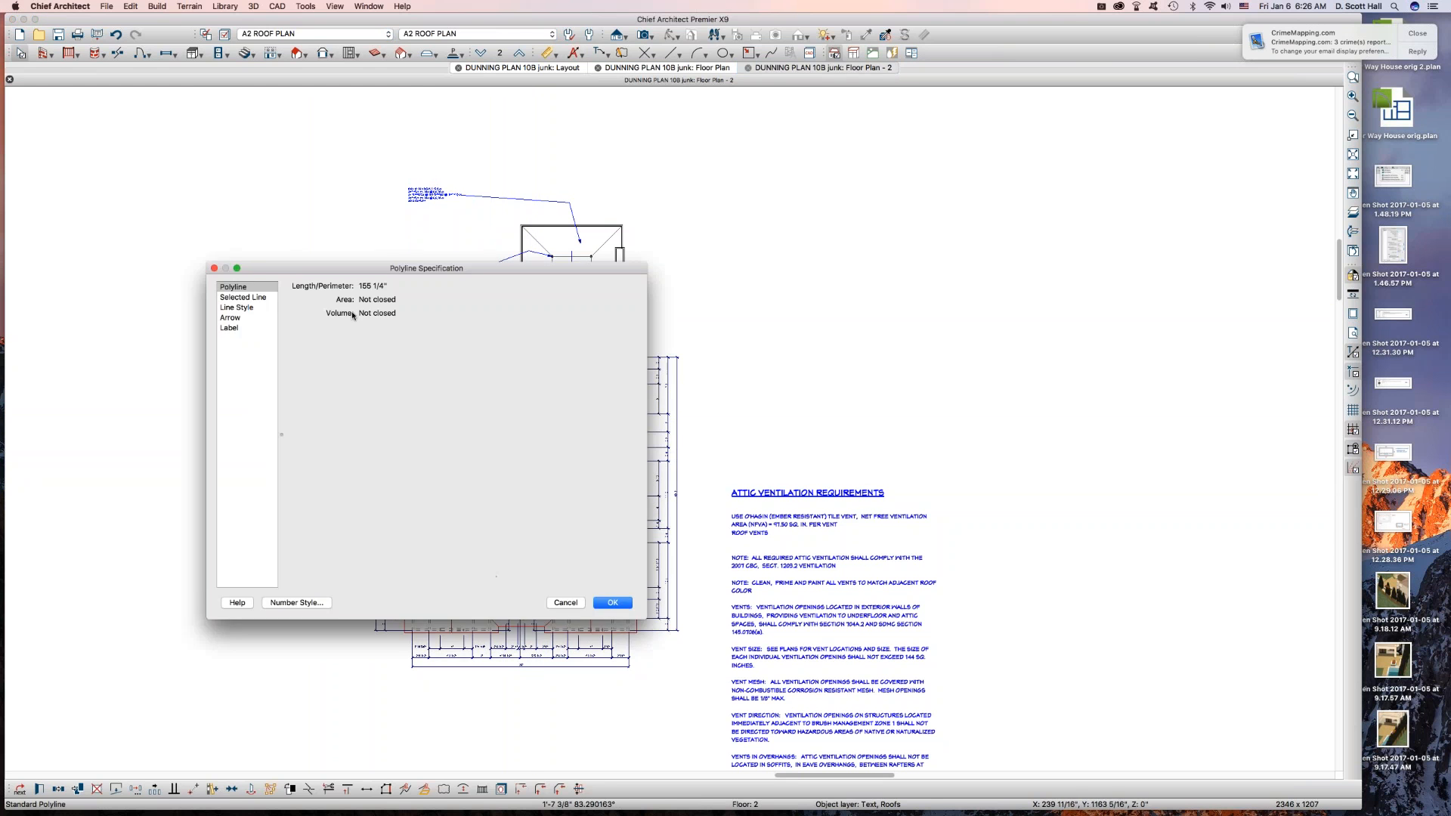
key("Escape")
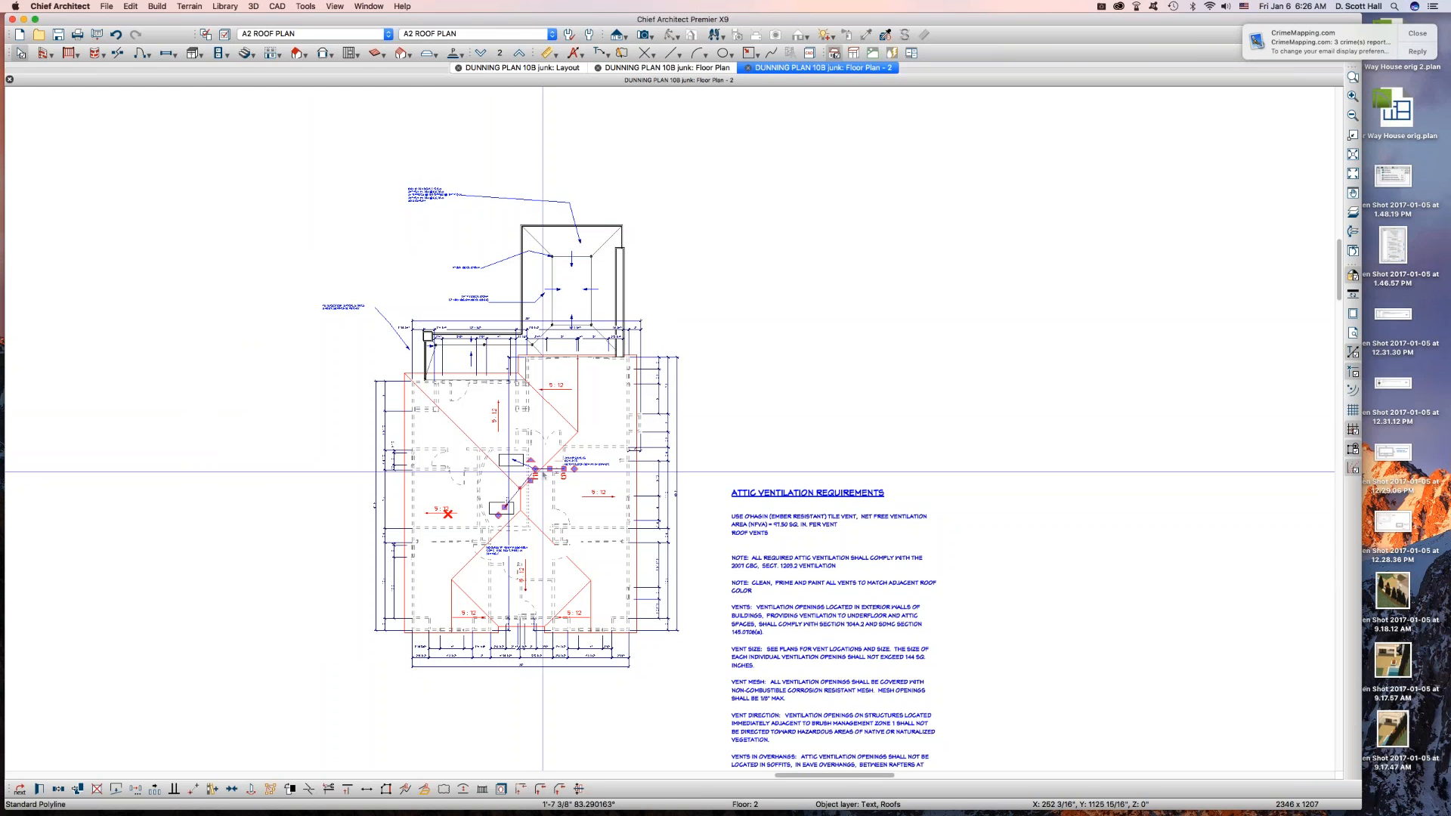
double_click(546, 467)
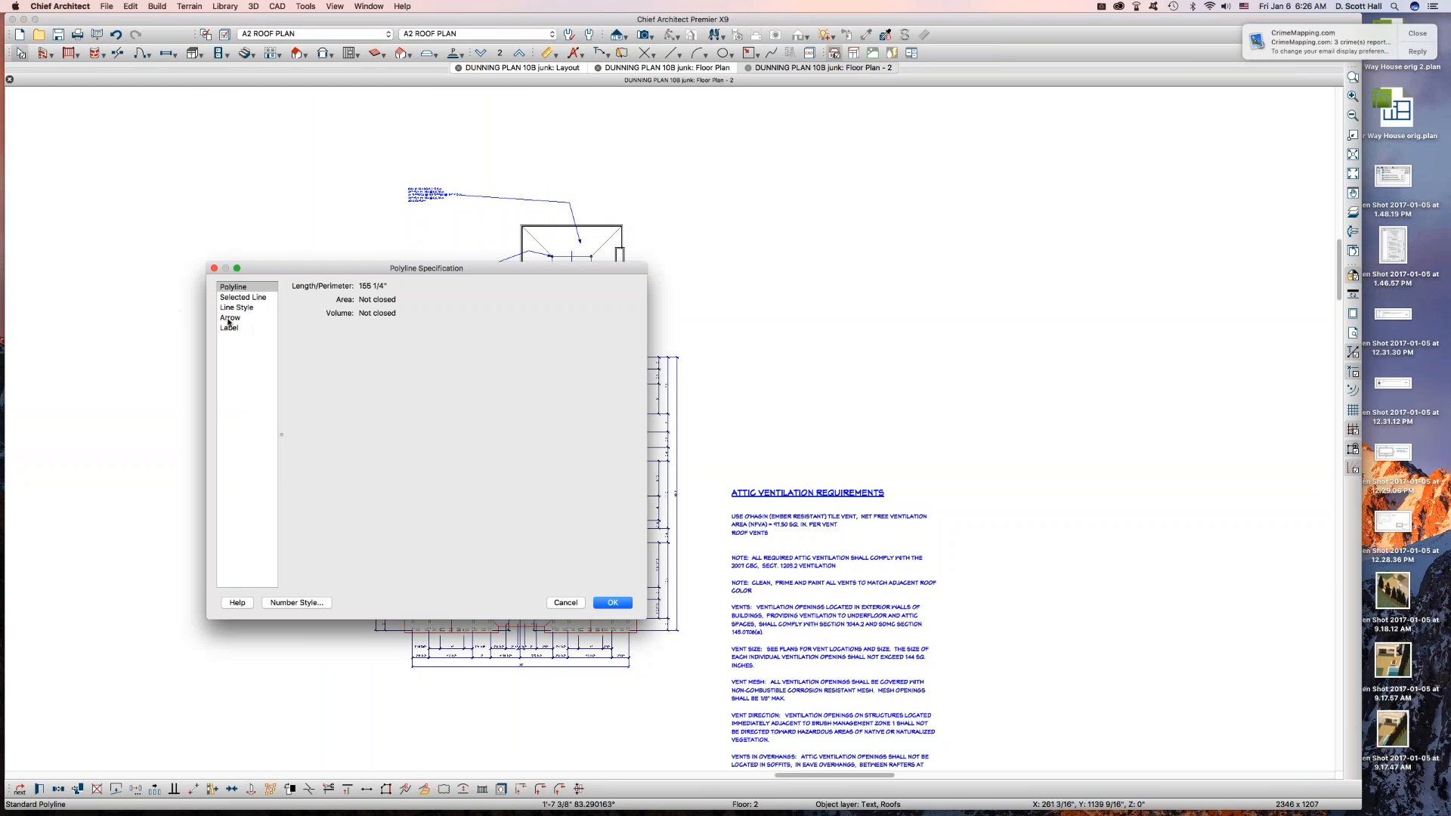
left_click(230, 318)
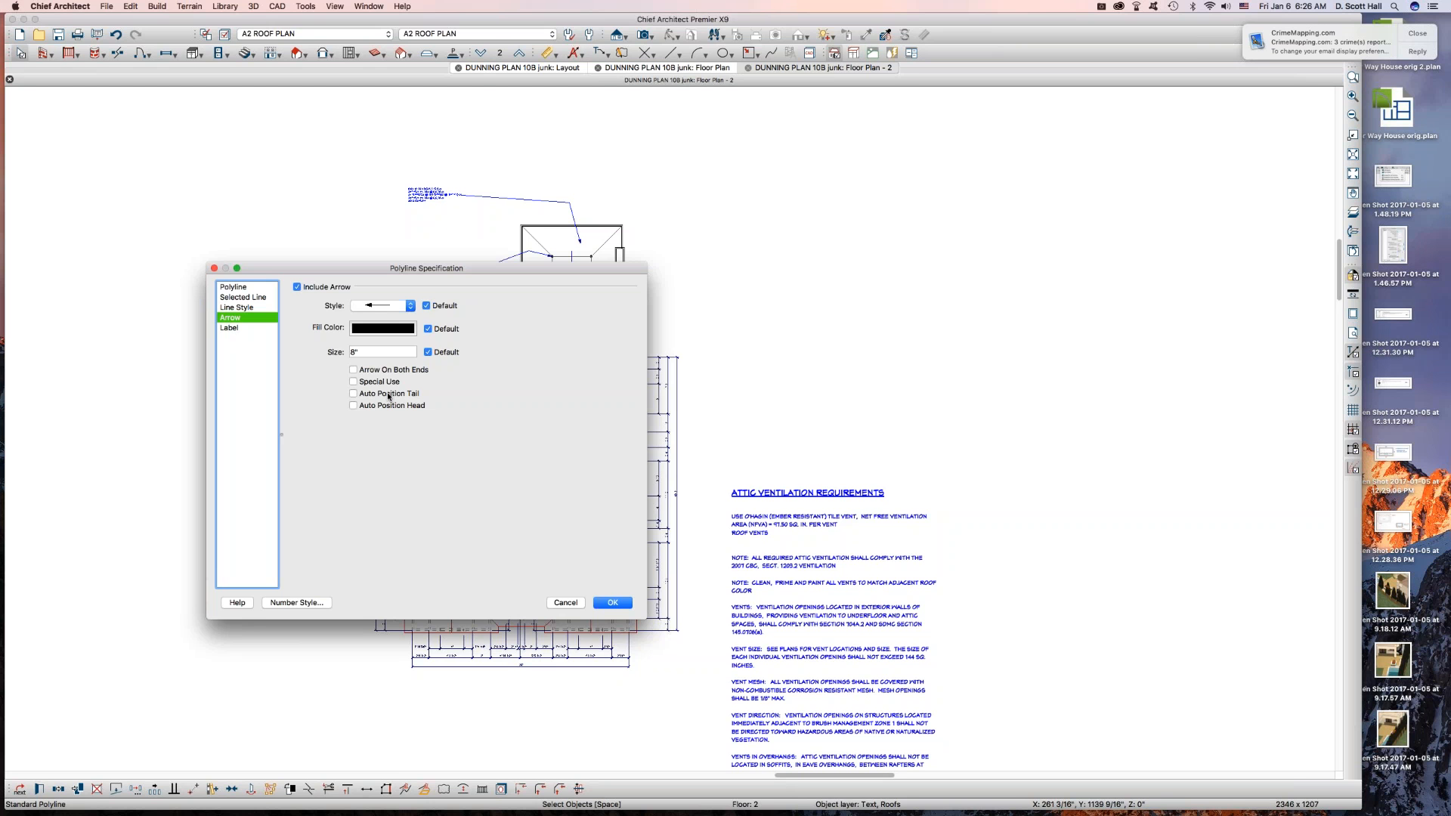
key("Return")
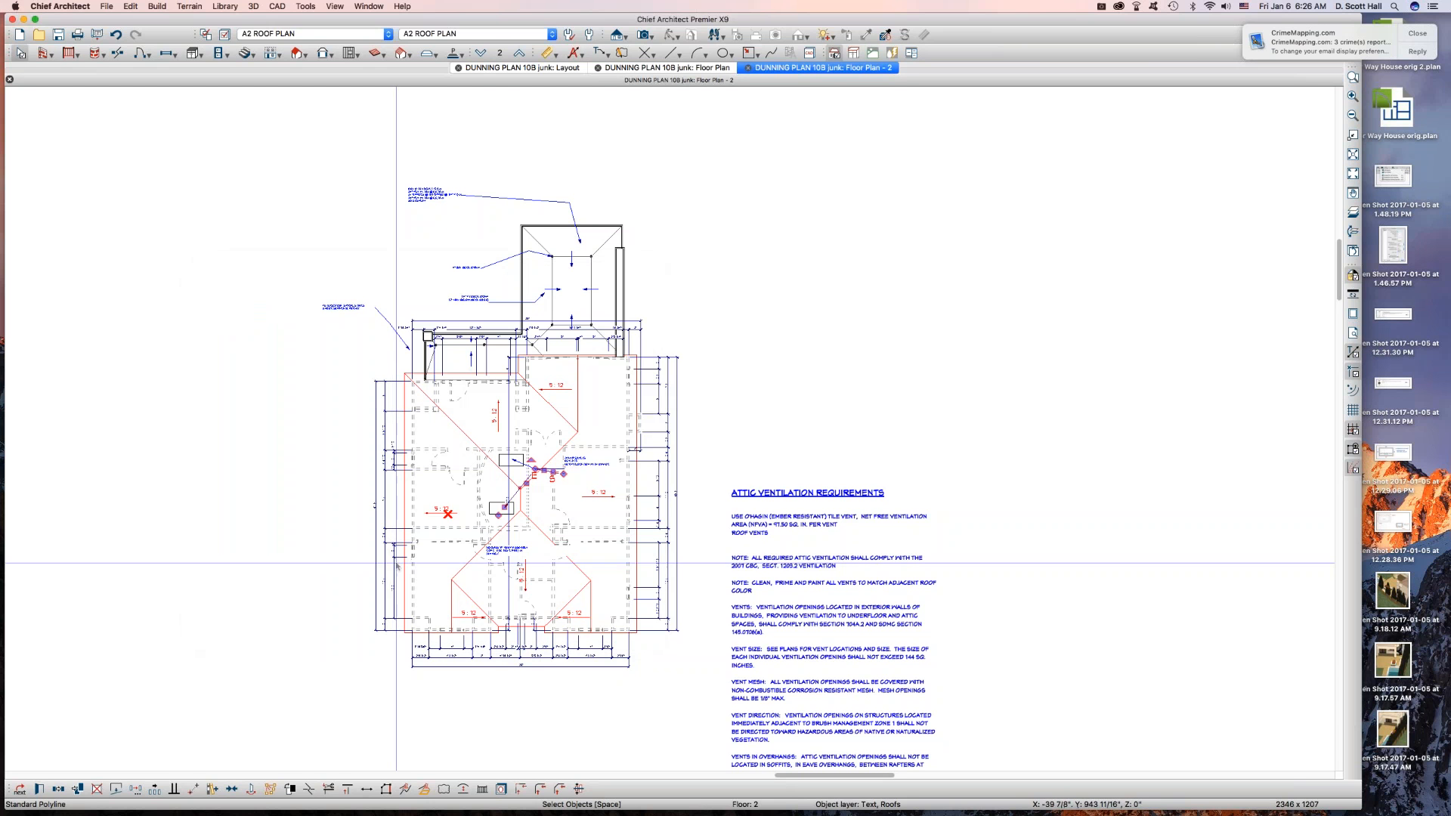
Turn on automatic arrow positioning for the skylight note's leader that points to the upper skylight.
scroll(561, 484, "up", 5)
left_click(600, 417)
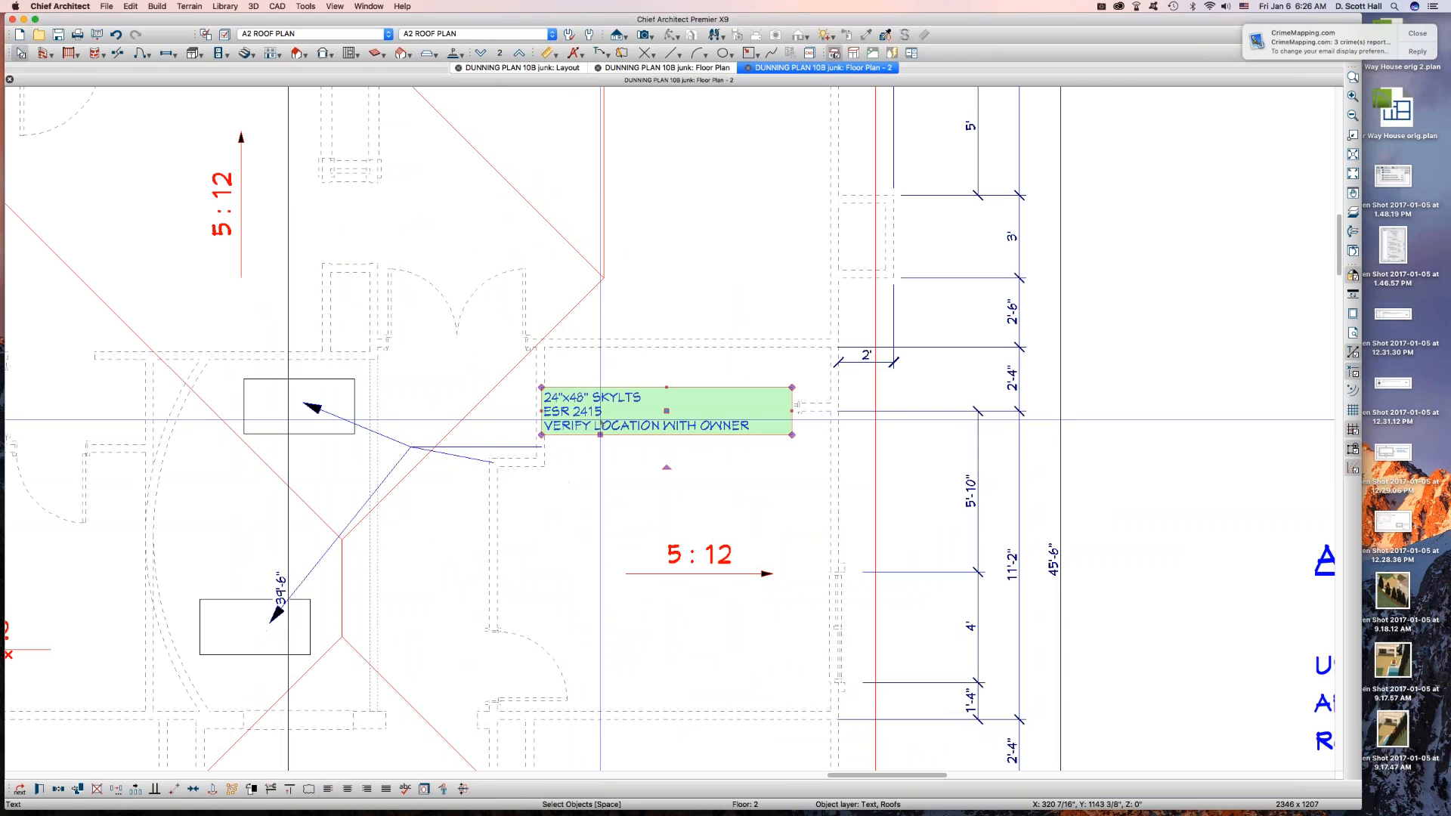
left_click(494, 450)
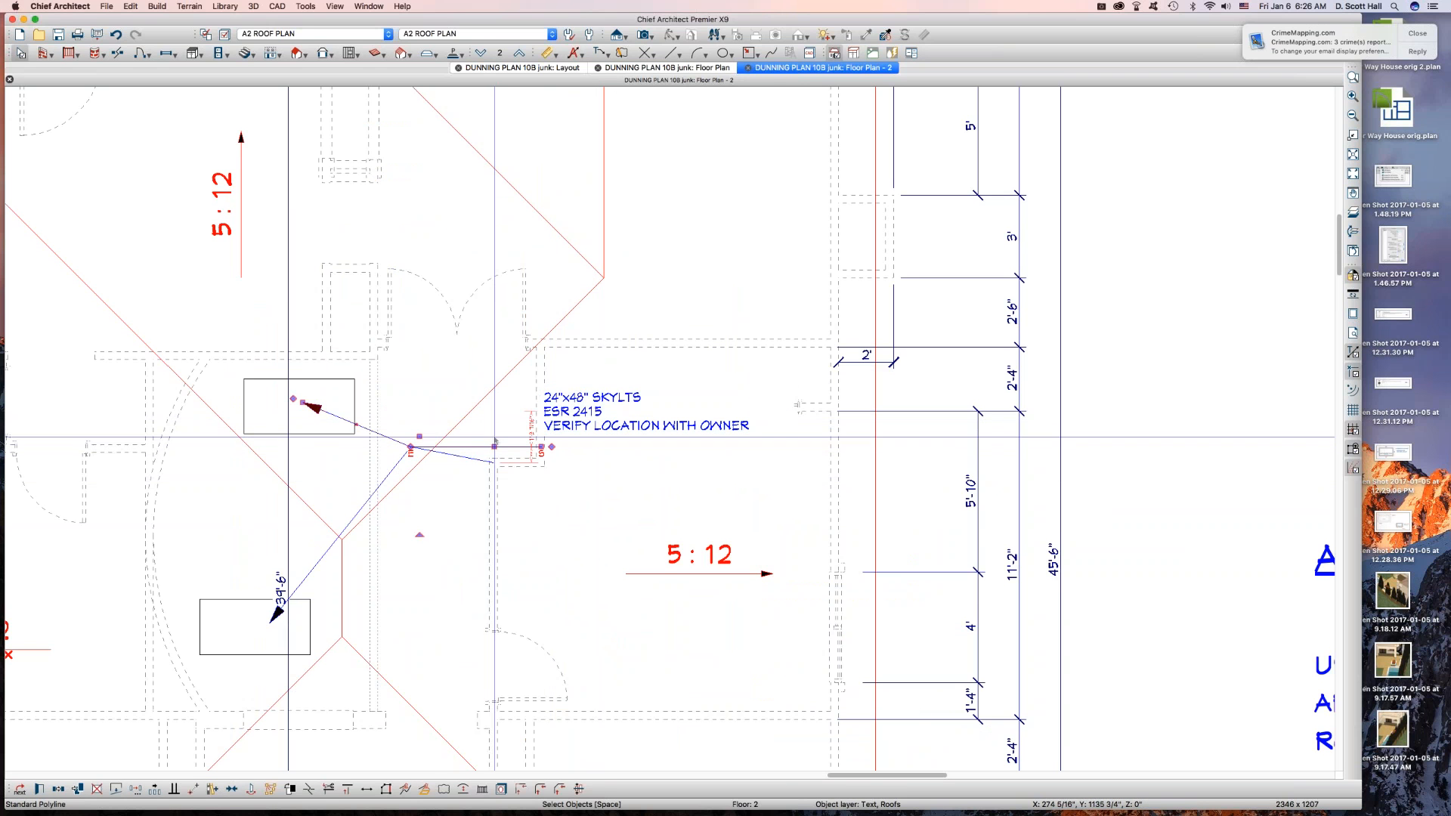
double_click(330, 416)
left_click(236, 318)
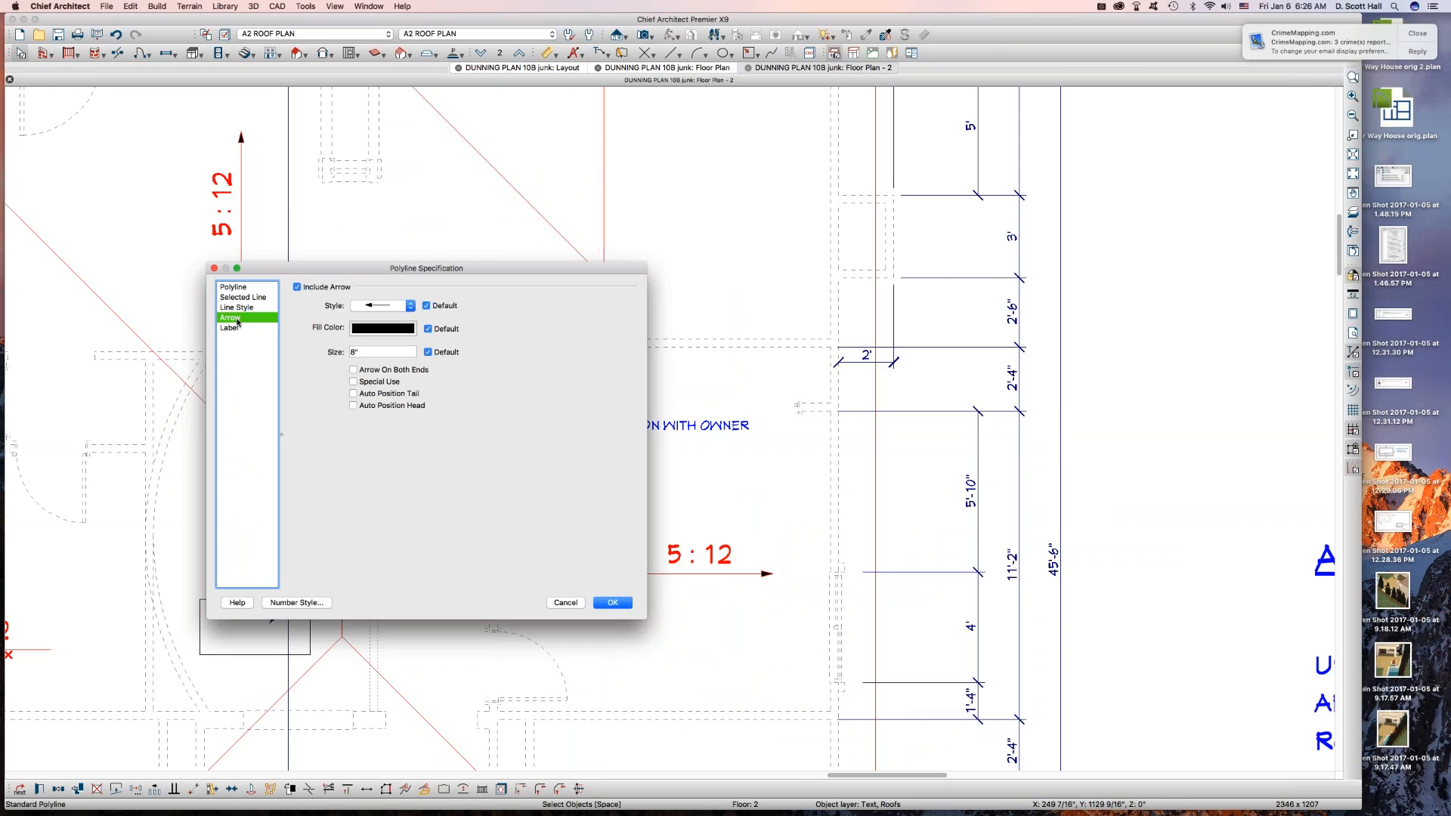
left_click(405, 407)
key("Return")
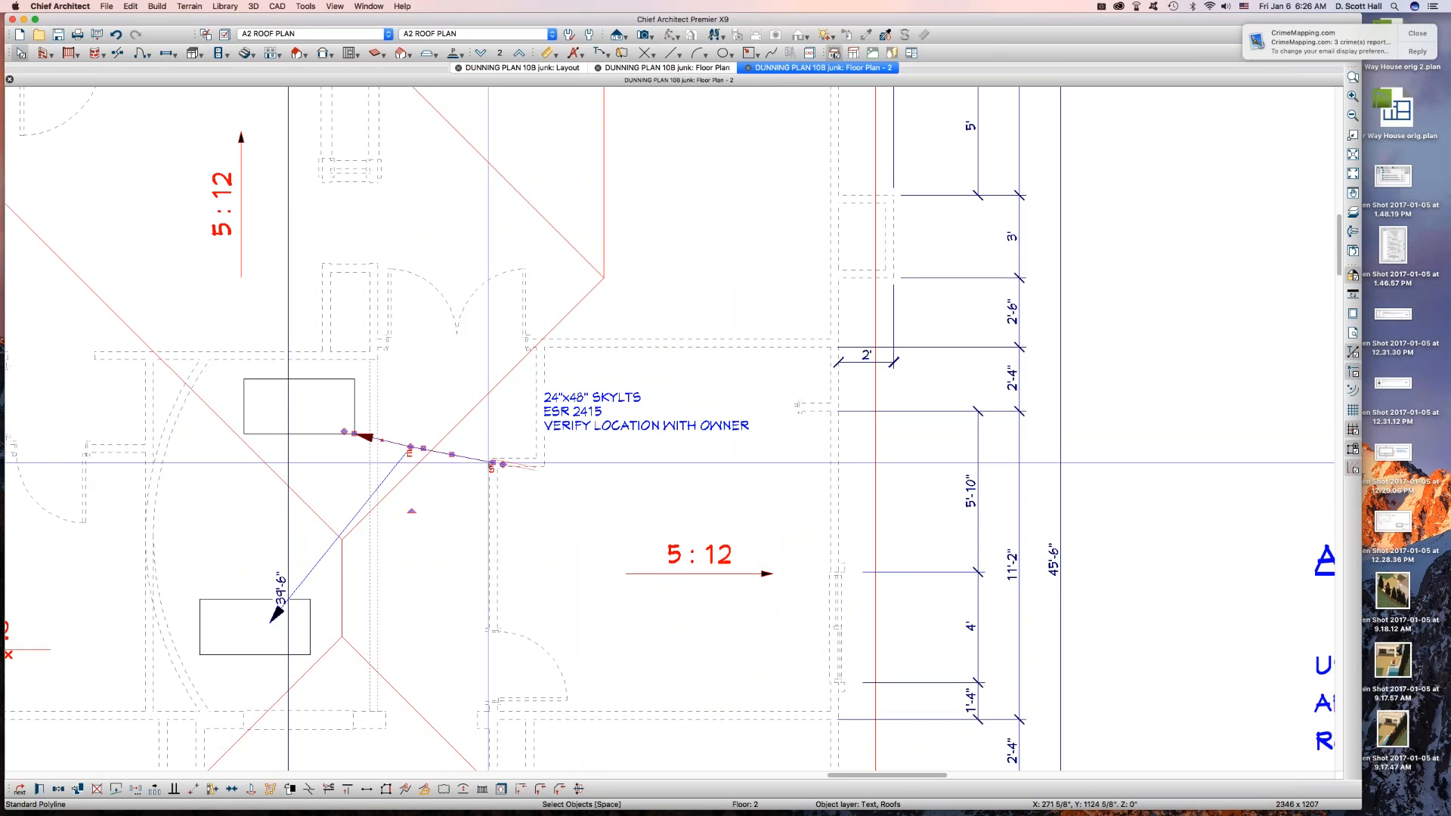
Move the tail of the skylight leader up to the near edge of the 24"x48" SKYLTS note and deselect it.
left_click_drag(492, 462, 536, 413)
scroll(550, 430, "down", 5)
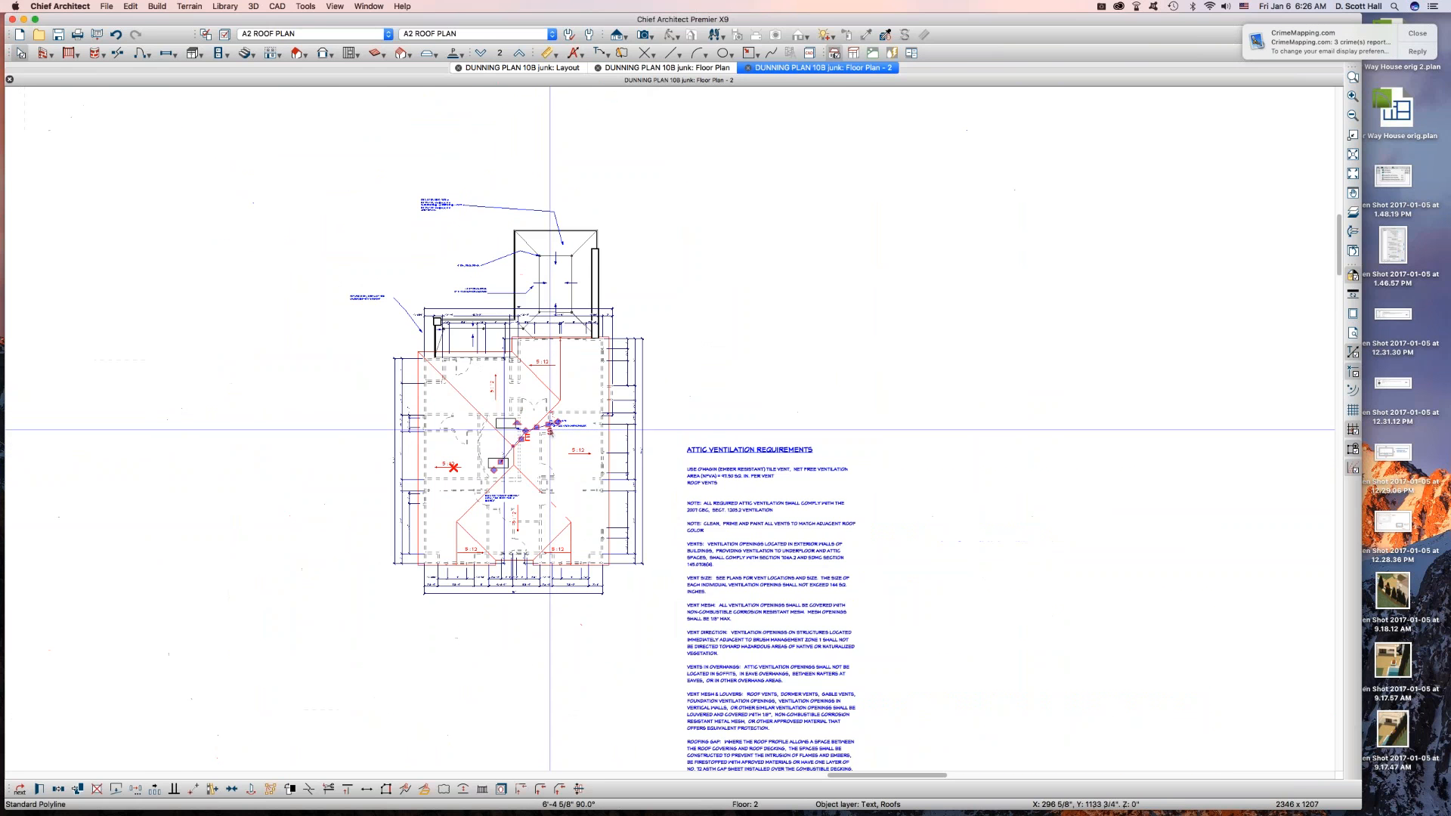
left_click(665, 491)
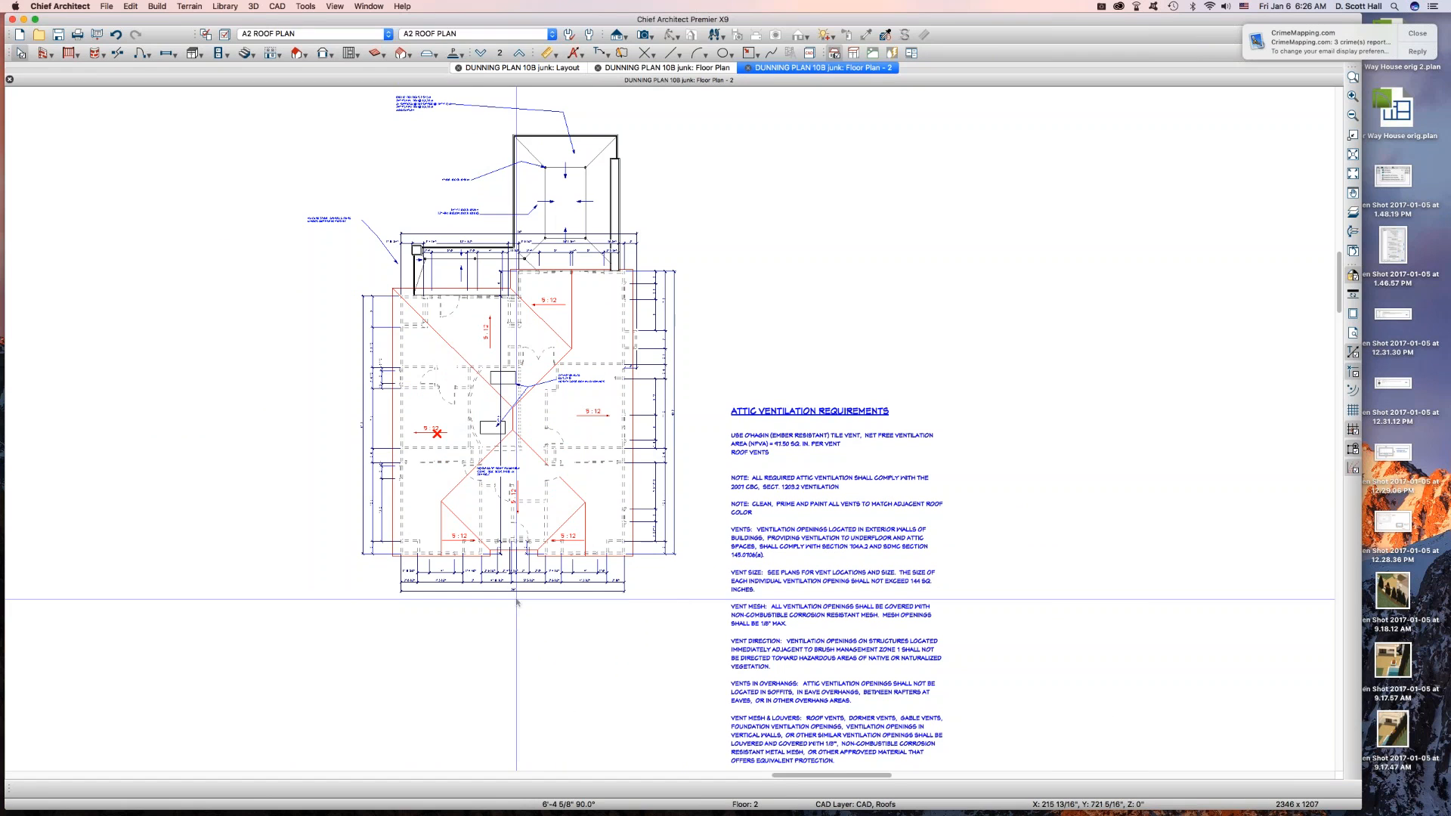